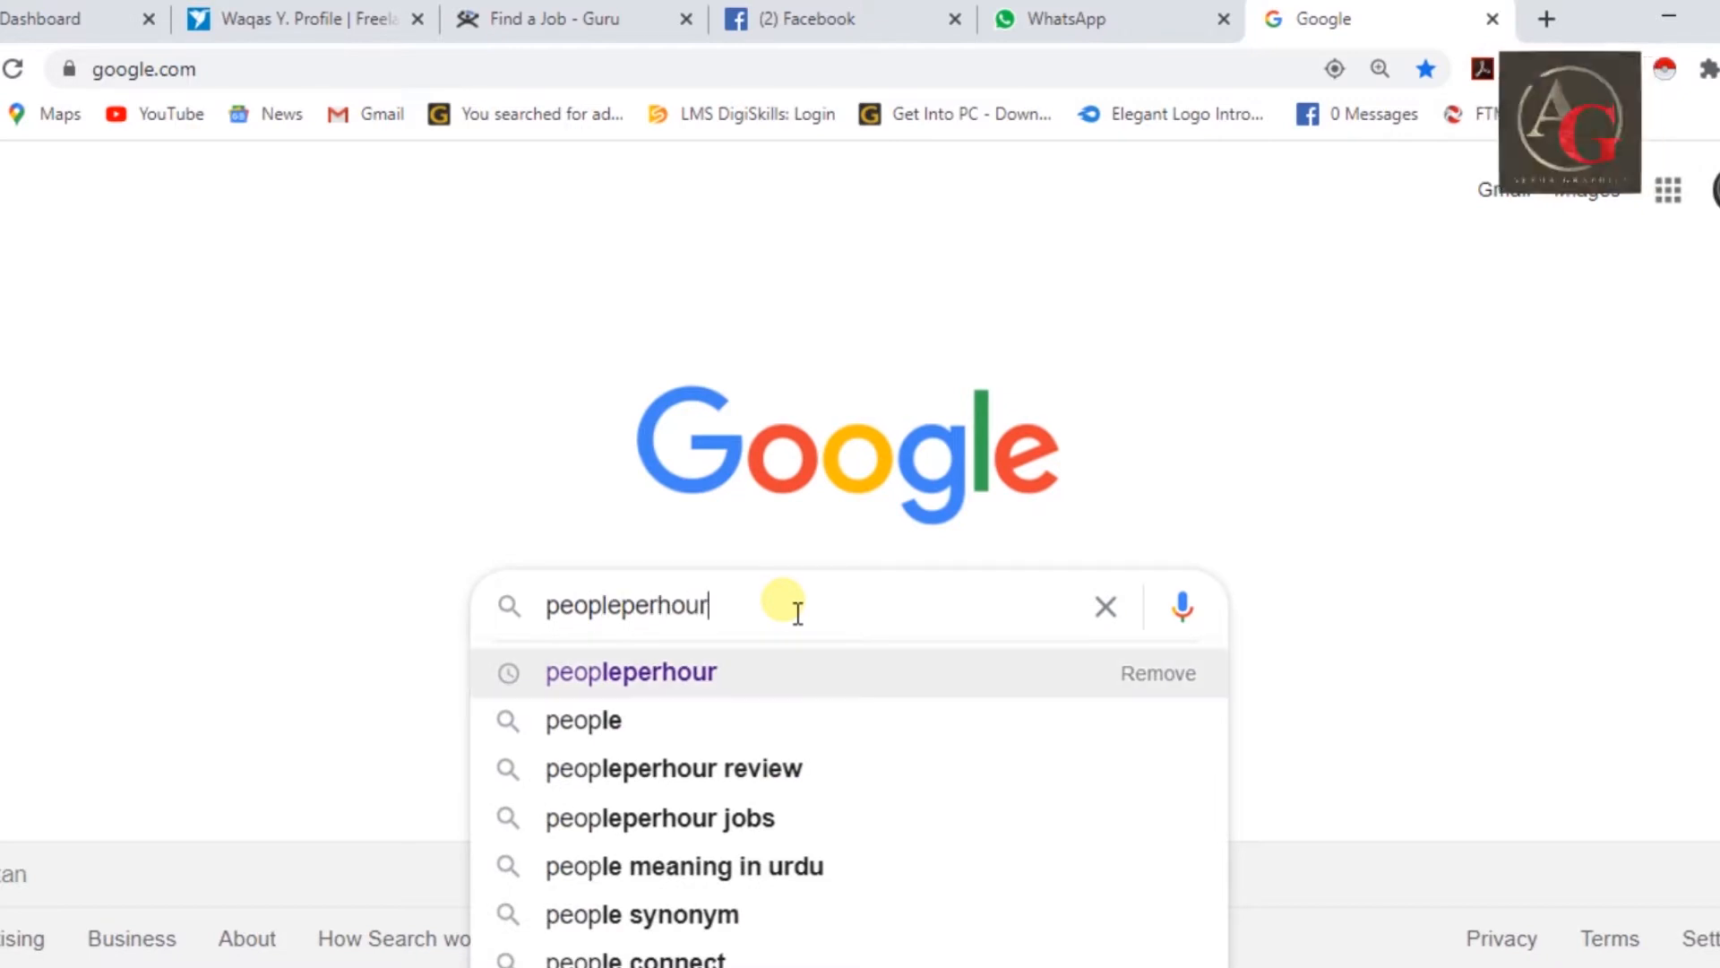
# Search Google for peopleperhour and open the PeoplePerHour.com result.
pyautogui.press('Return')
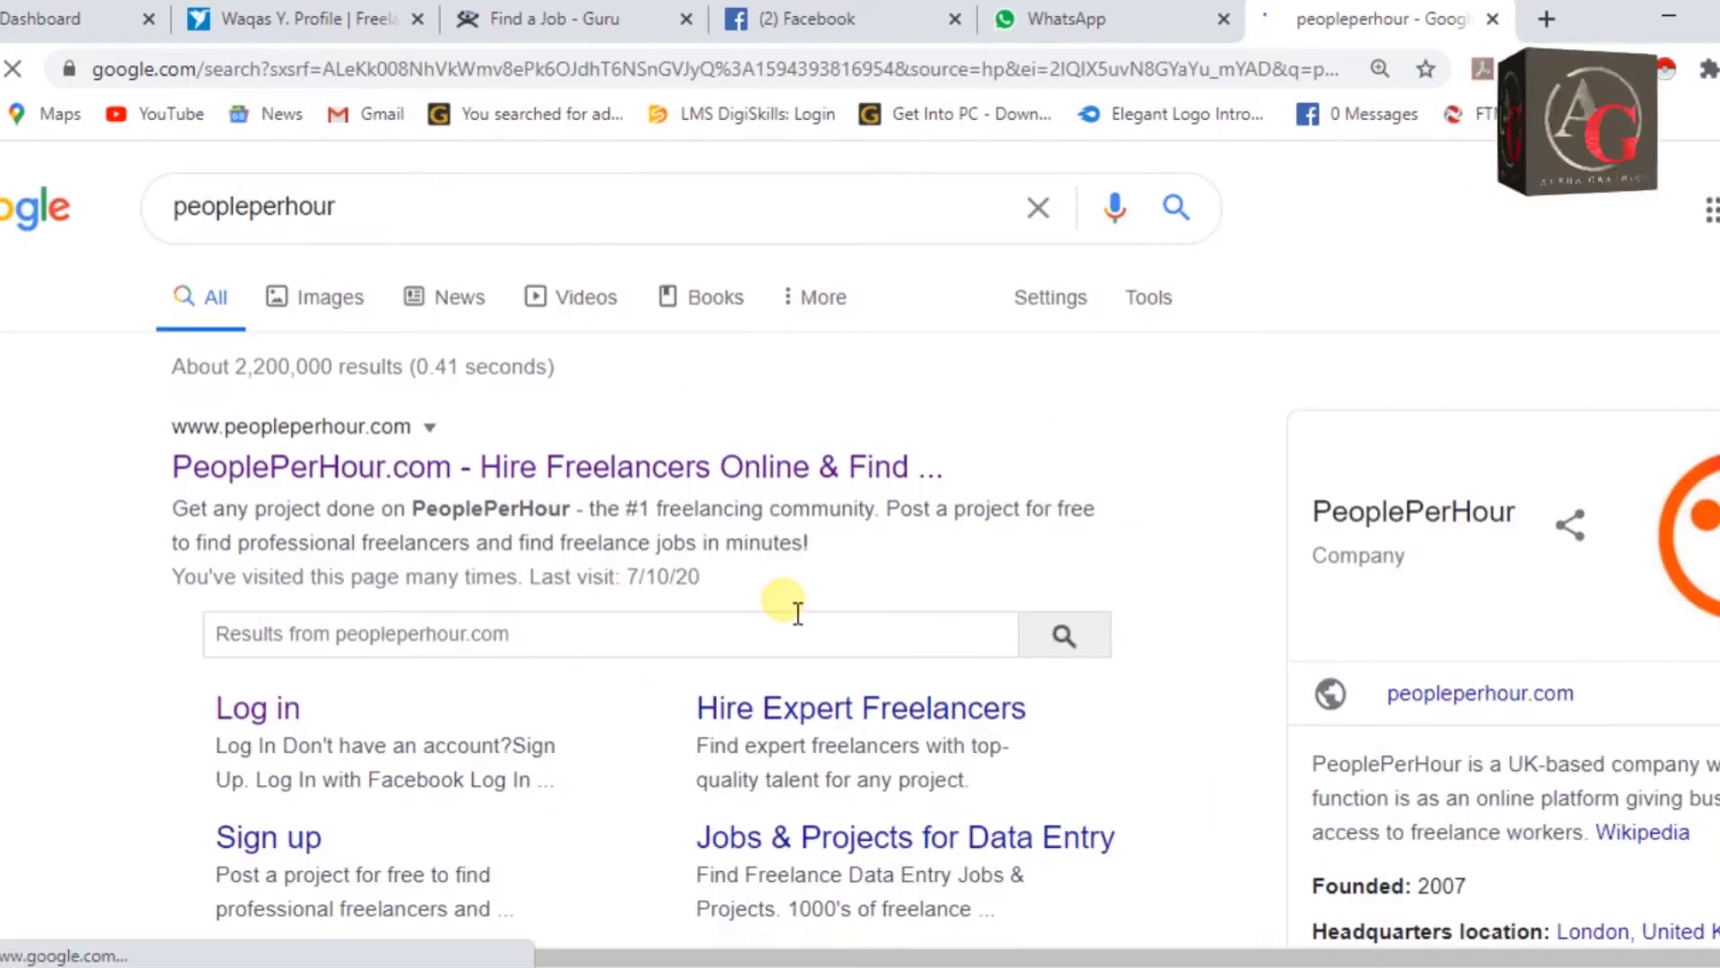
pyautogui.click(416, 475)
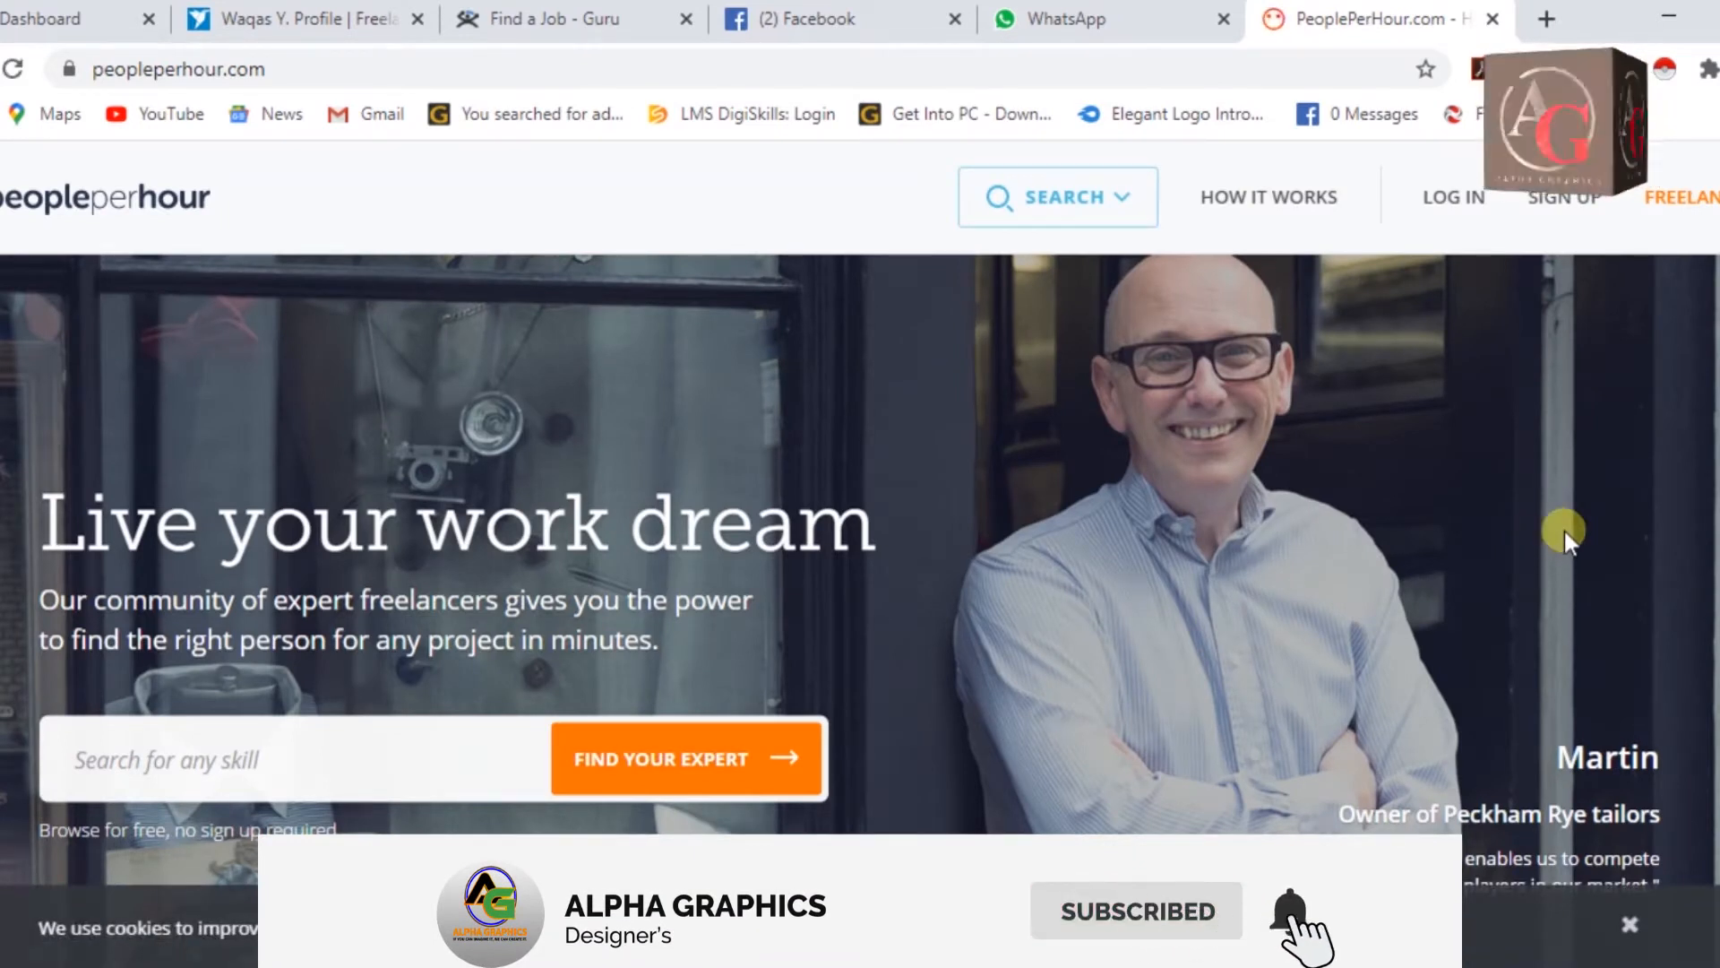
# Dismiss the cookie notice and highlight the 1,003,622 businesses, 2,909,437 freelancers and £137,354,376 earned figures.
pyautogui.click(1633, 923)
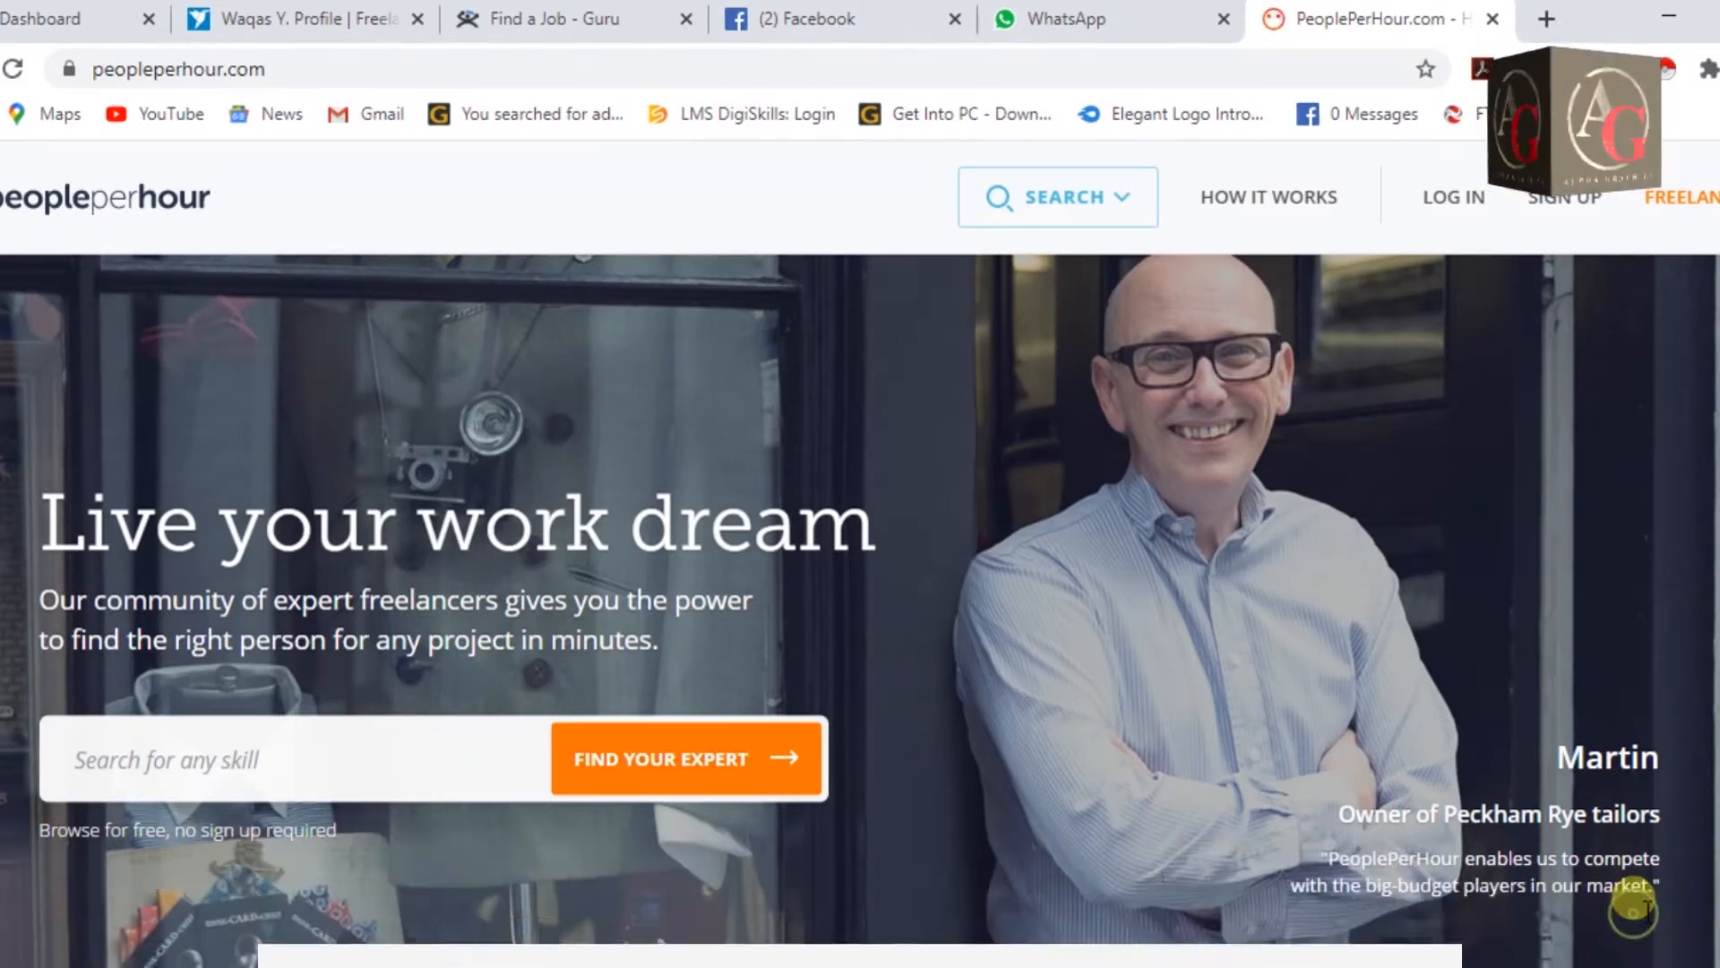
pyautogui.scroll(-5, 1525, 583)
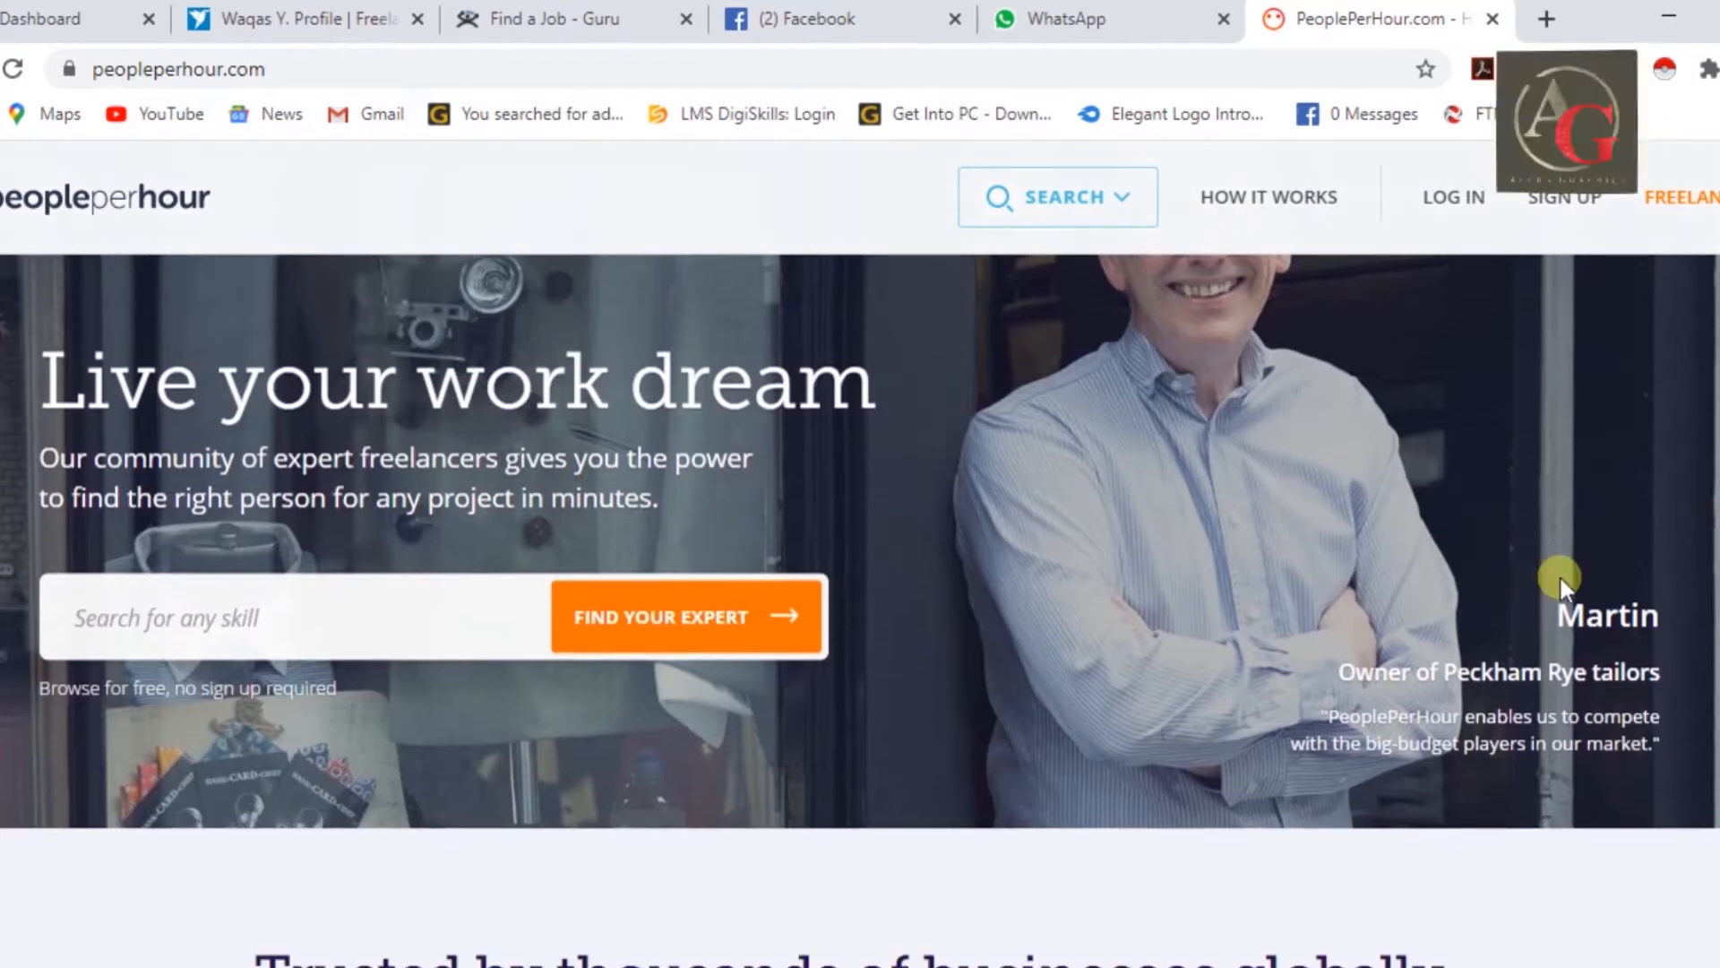
pyautogui.scroll(-3, 1609, 557)
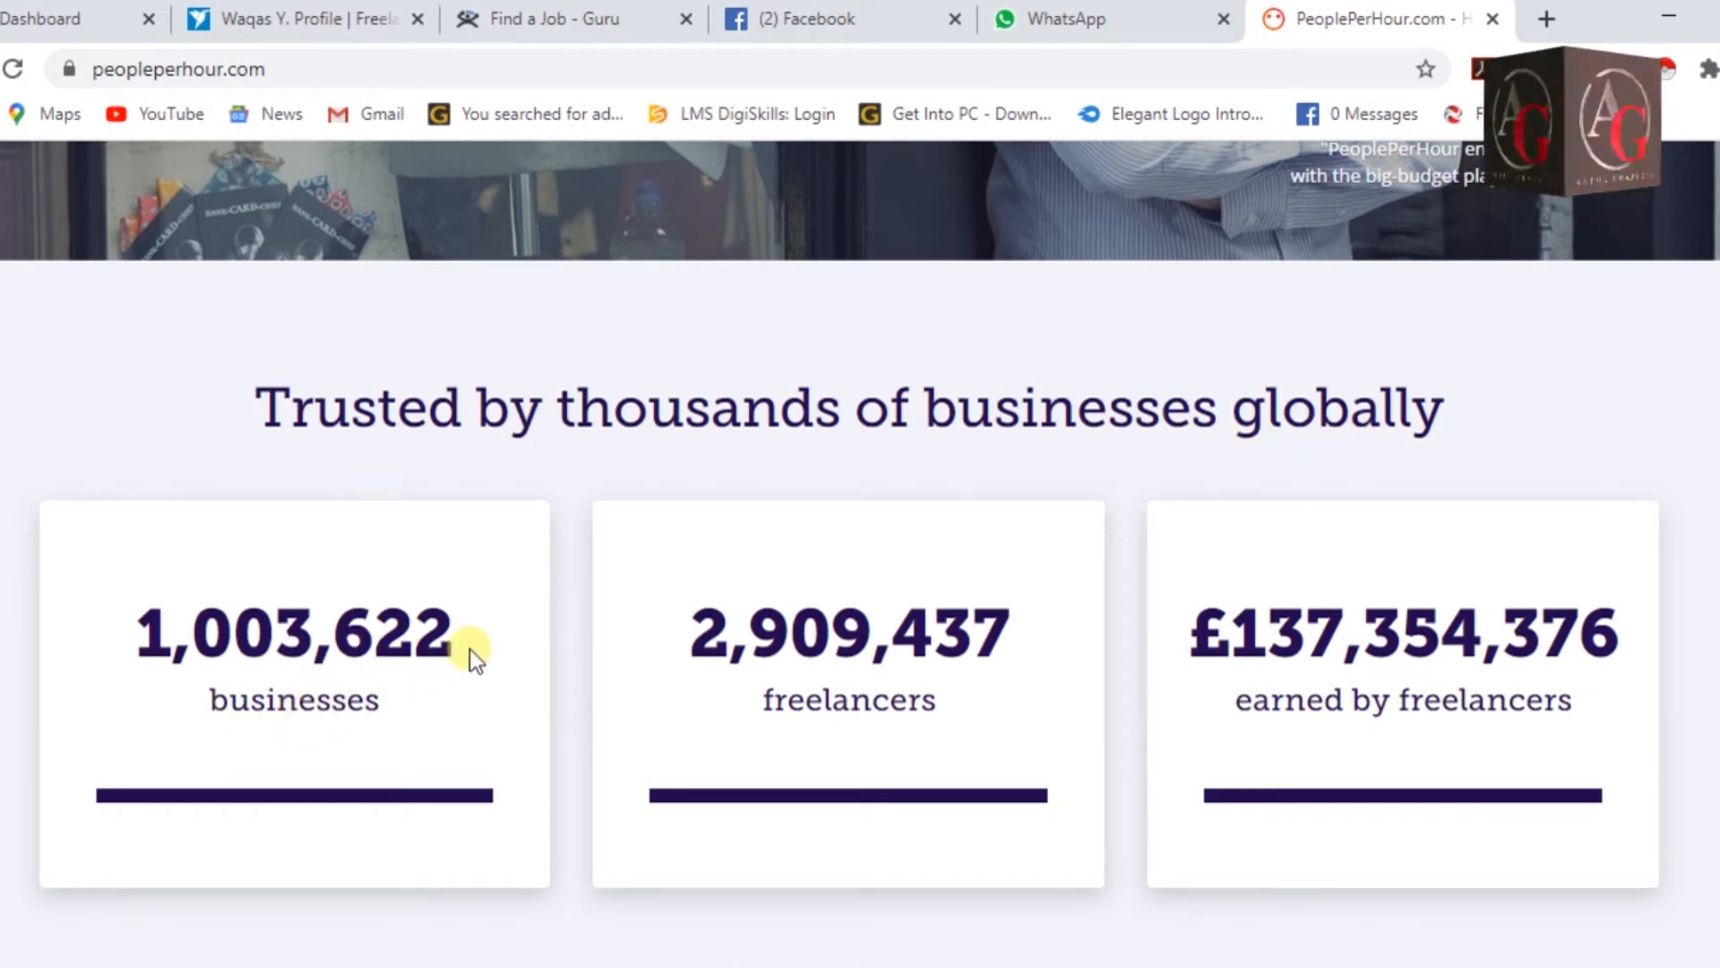
pyautogui.moveTo(469, 649); pyautogui.dragTo(189, 661)
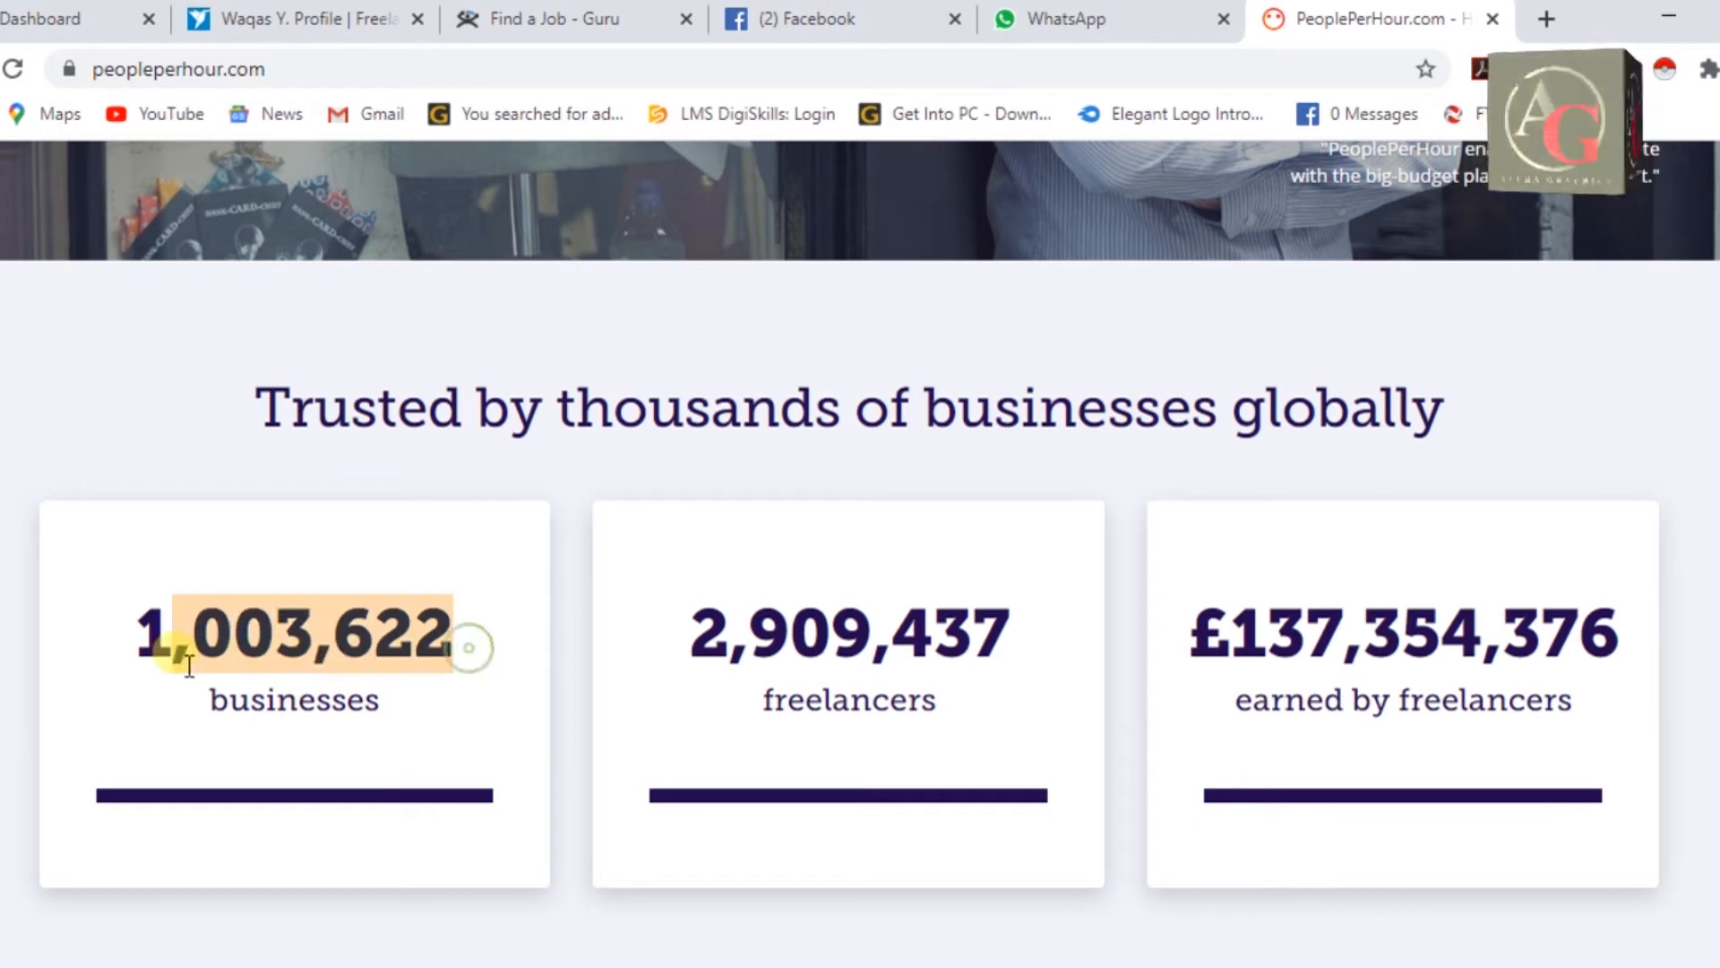
pyautogui.click(992, 700)
pyautogui.moveTo(1031, 643); pyautogui.dragTo(648, 600)
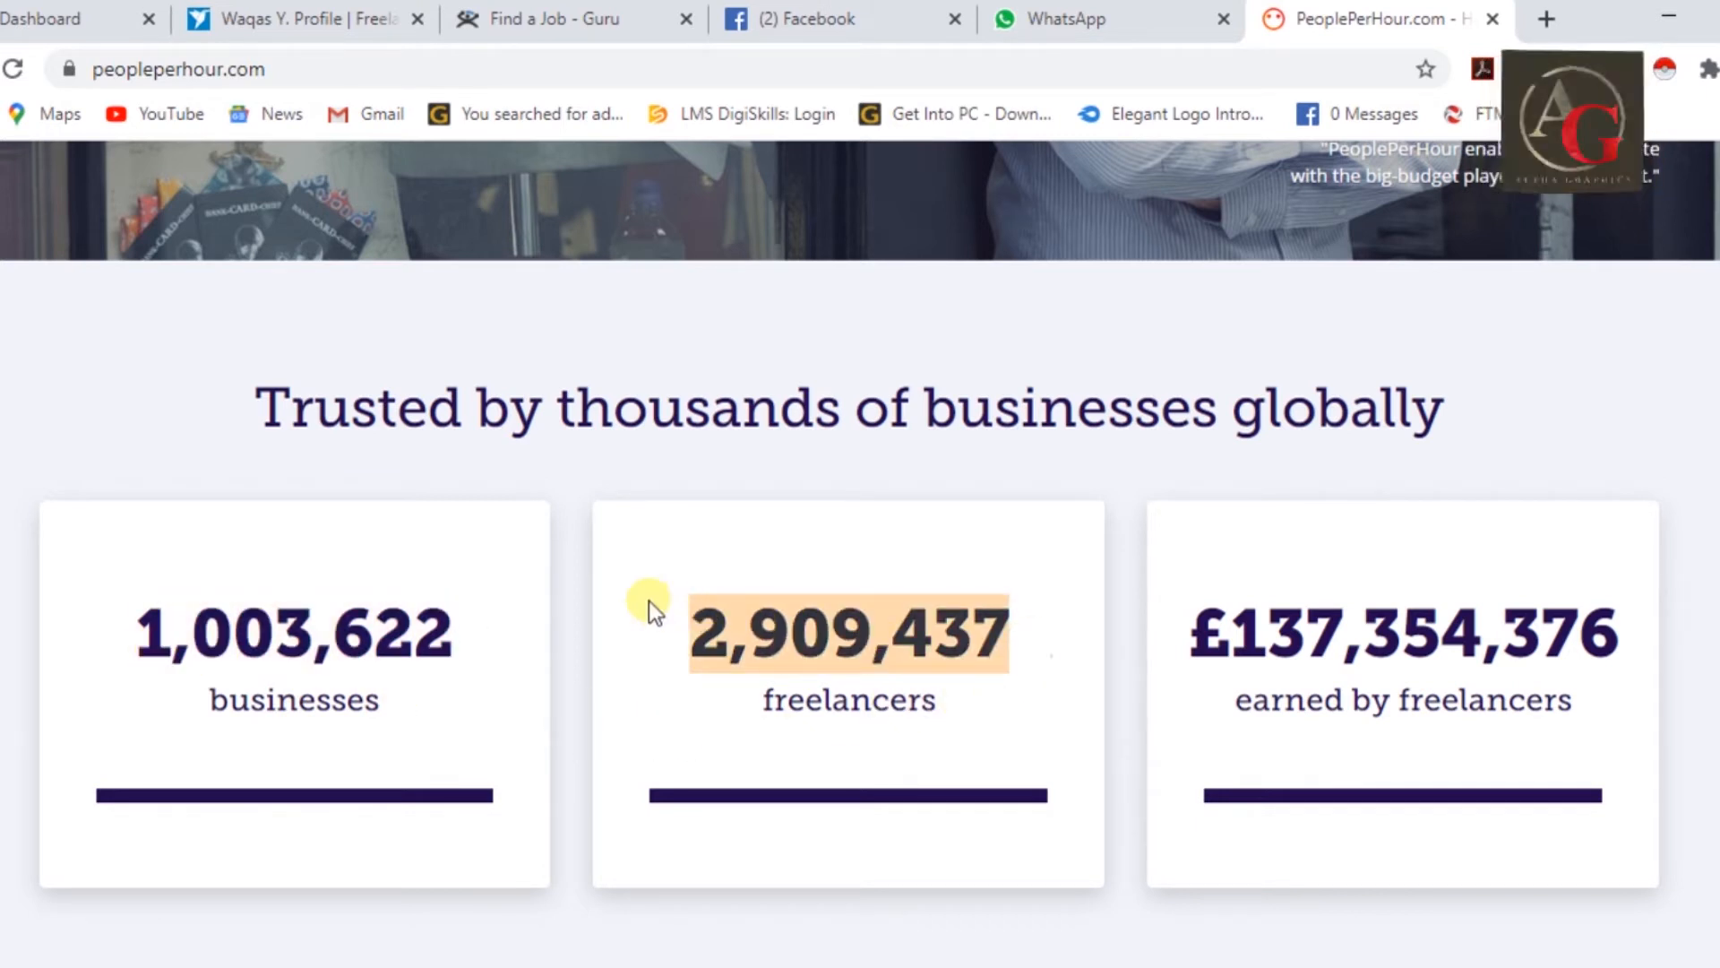
pyautogui.click(1251, 827)
pyautogui.moveTo(1593, 681); pyautogui.dragTo(1185, 609)
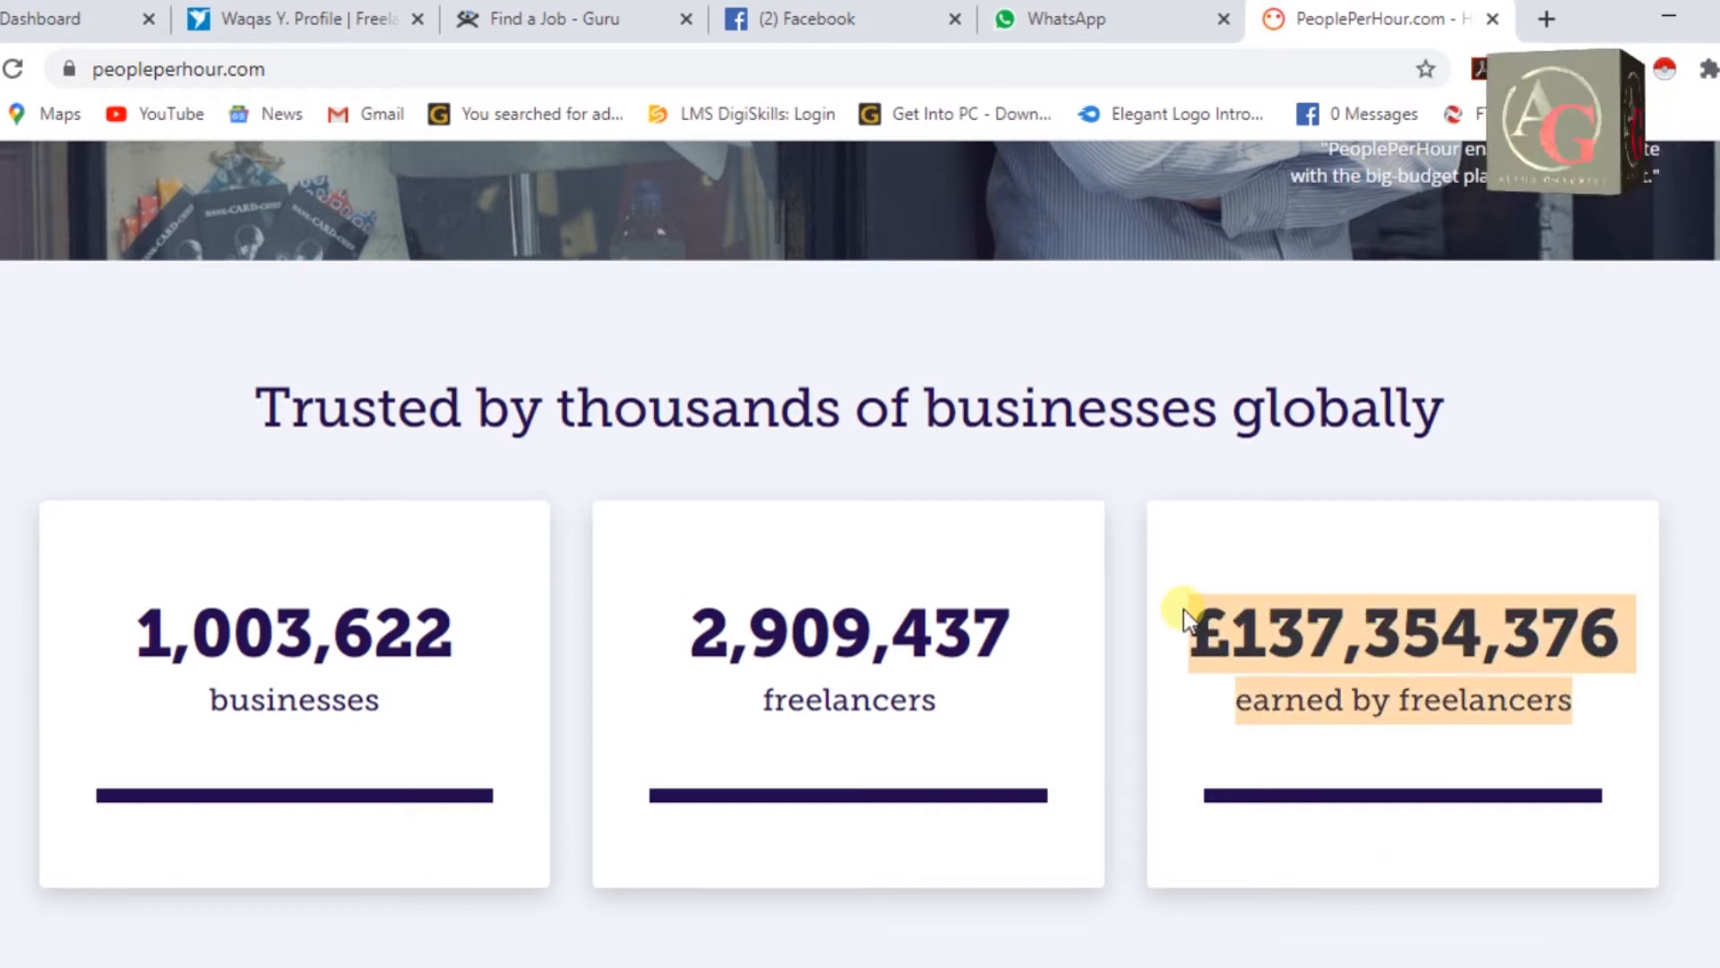
pyautogui.click(1658, 696)
# Scroll through the remaining homepage sections and return to the top.
pyautogui.scroll(-6, 1648, 690)
pyautogui.scroll(-10, 1639, 686)
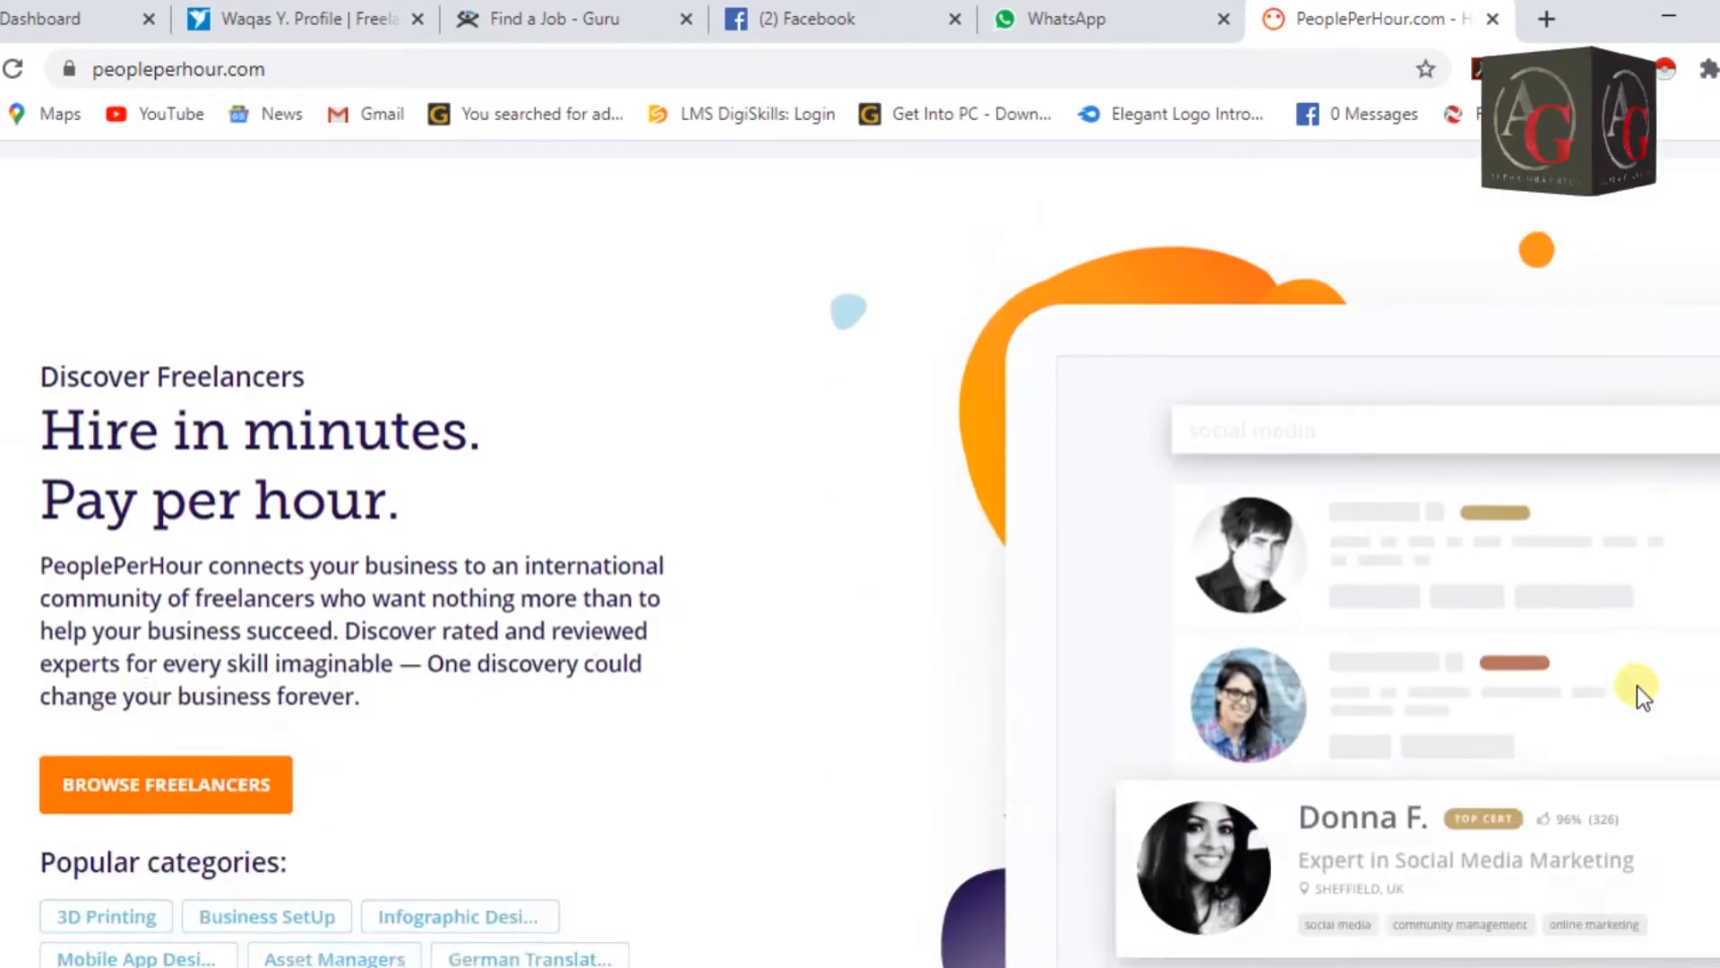
pyautogui.scroll(-2, 879, 554)
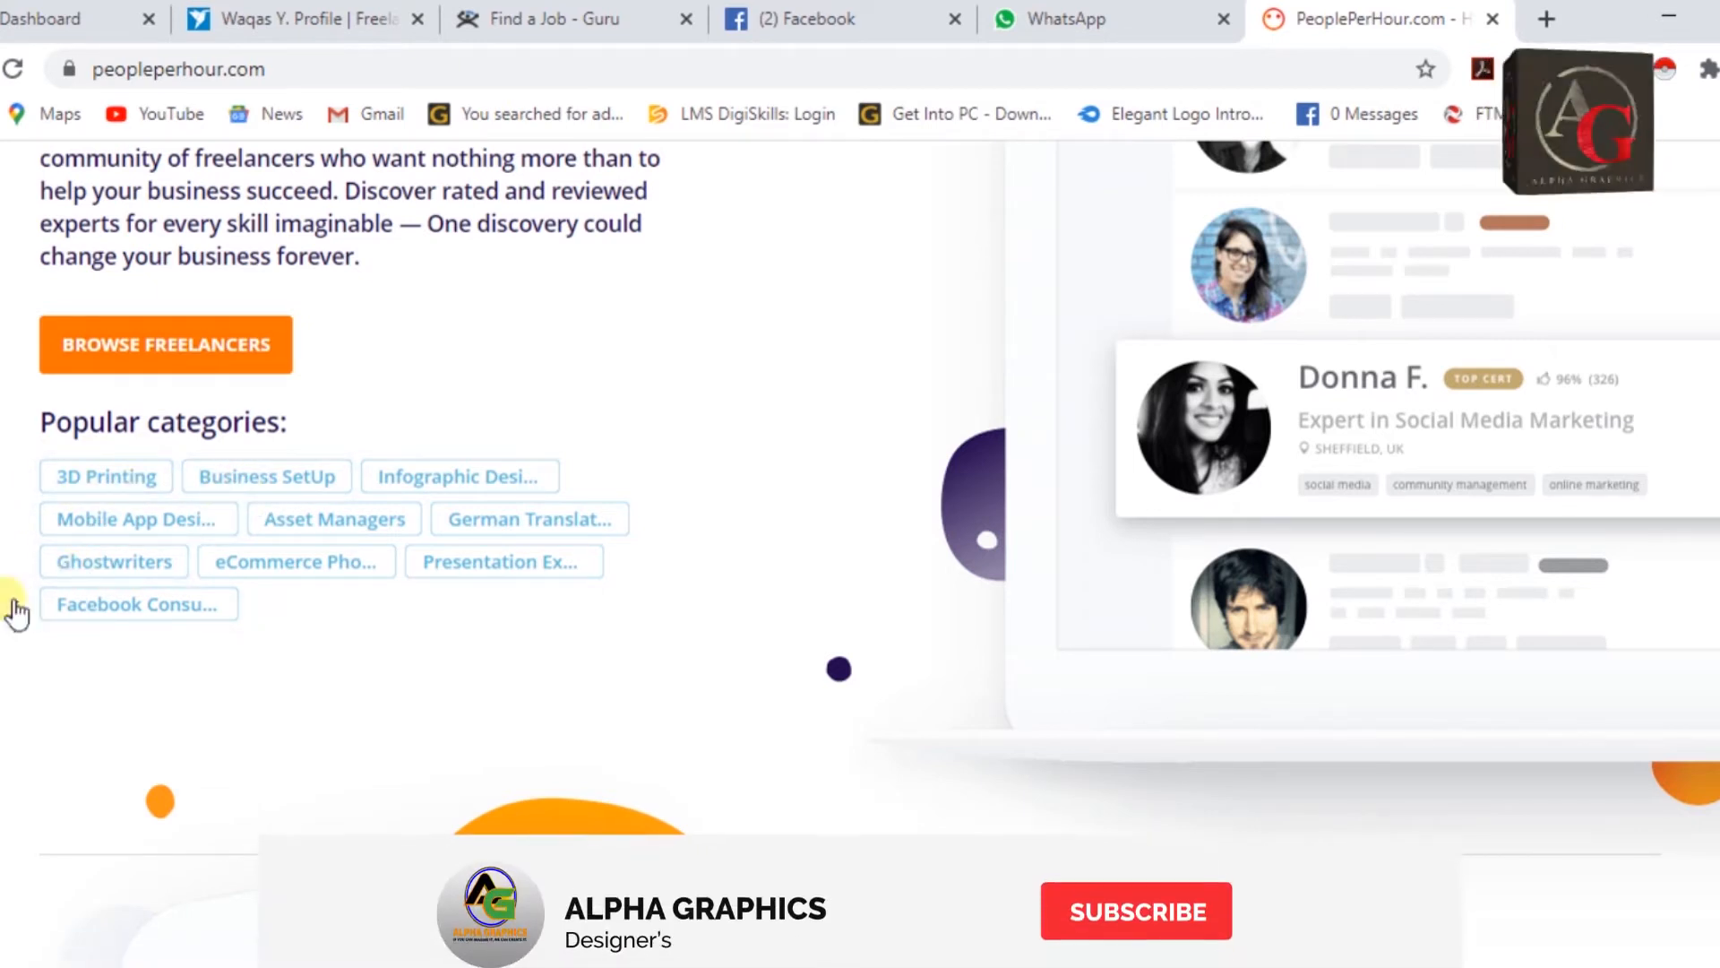
pyautogui.scroll(-10, 860, 484)
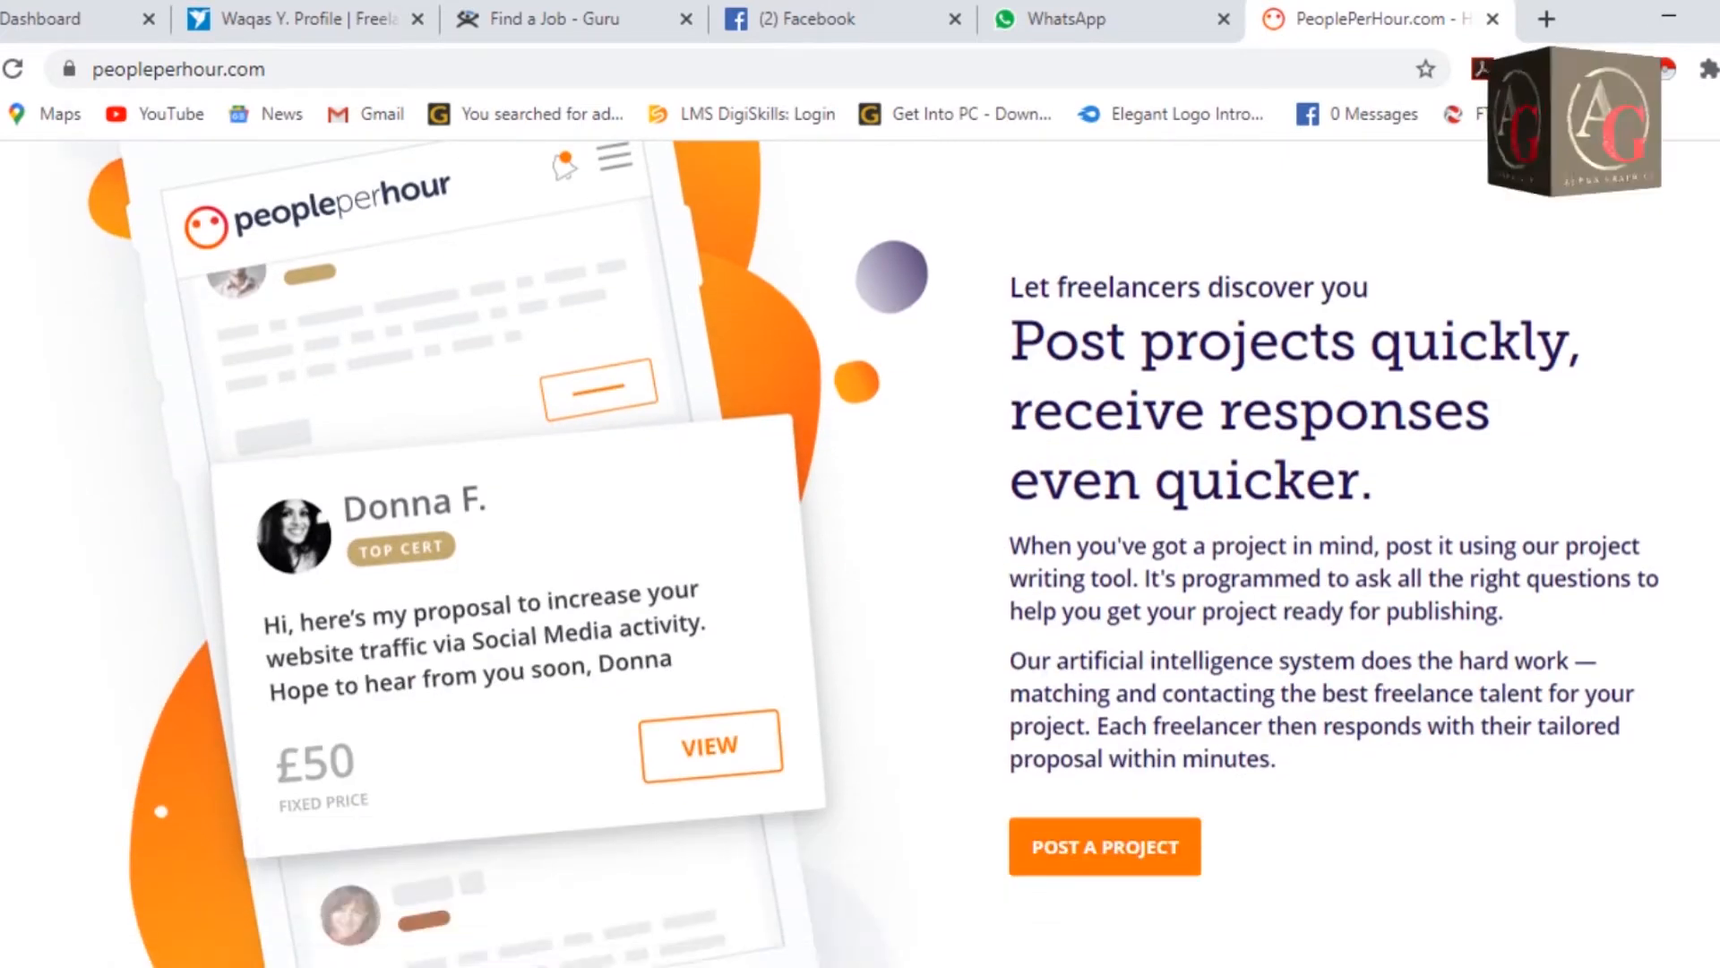
pyautogui.scroll(-3, 860, 484)
pyautogui.scroll(2, 158, 617)
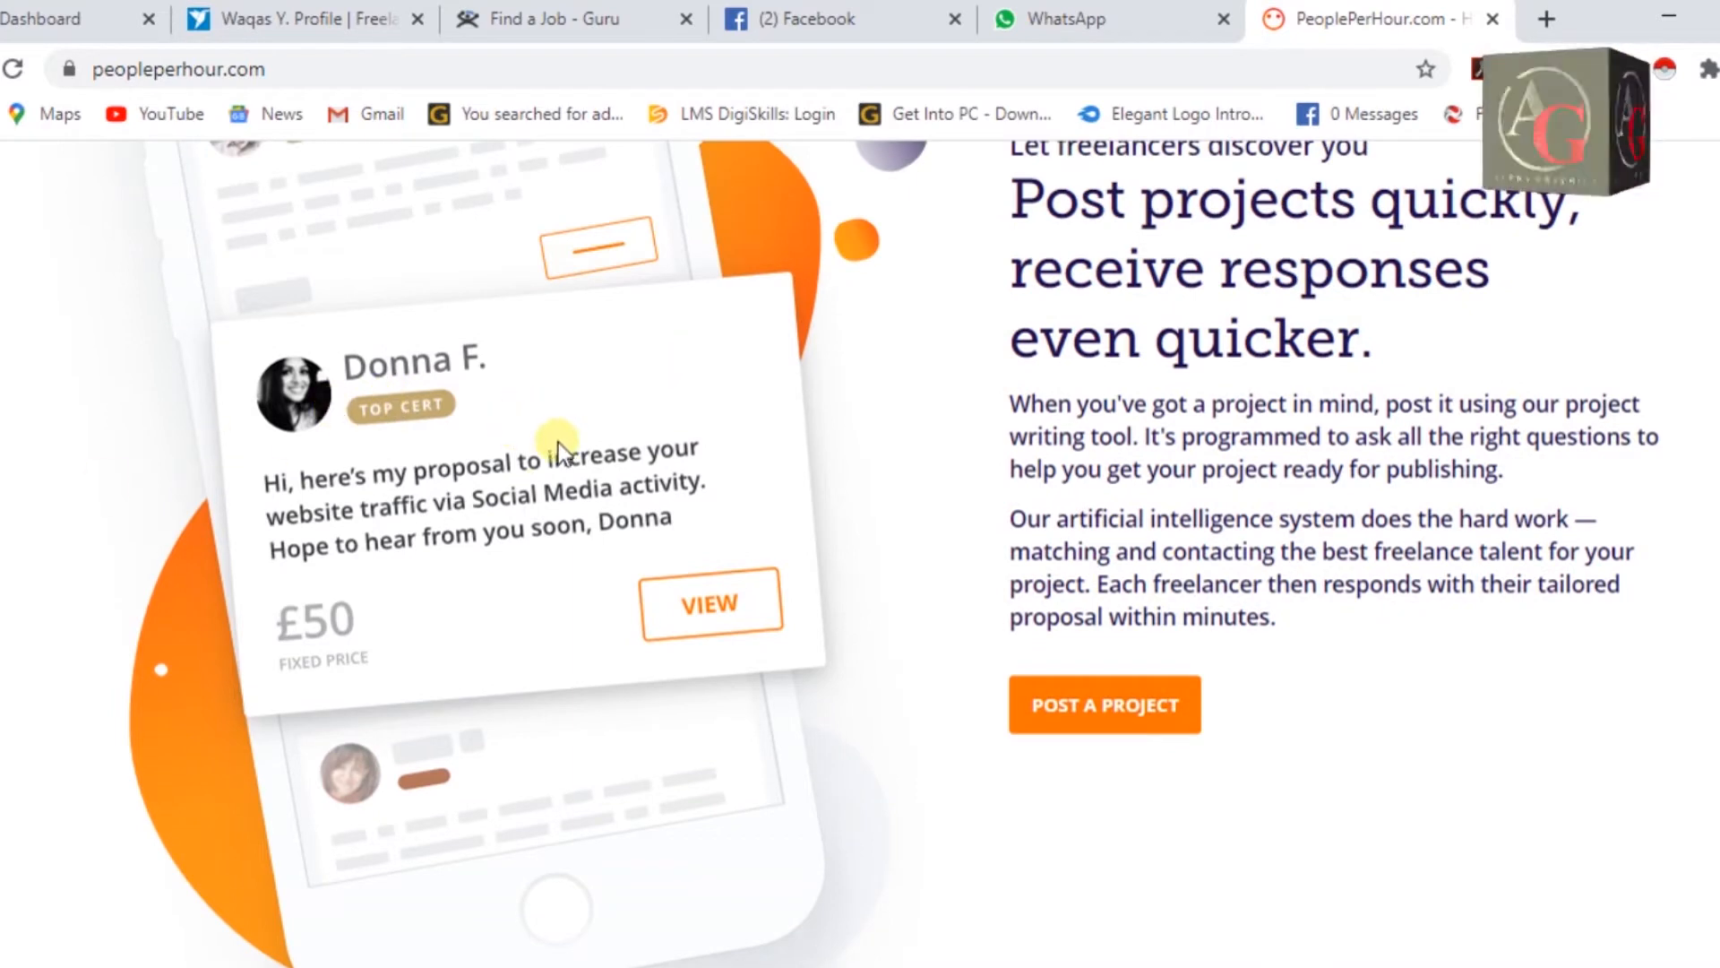
pyautogui.scroll(-2, 342, 563)
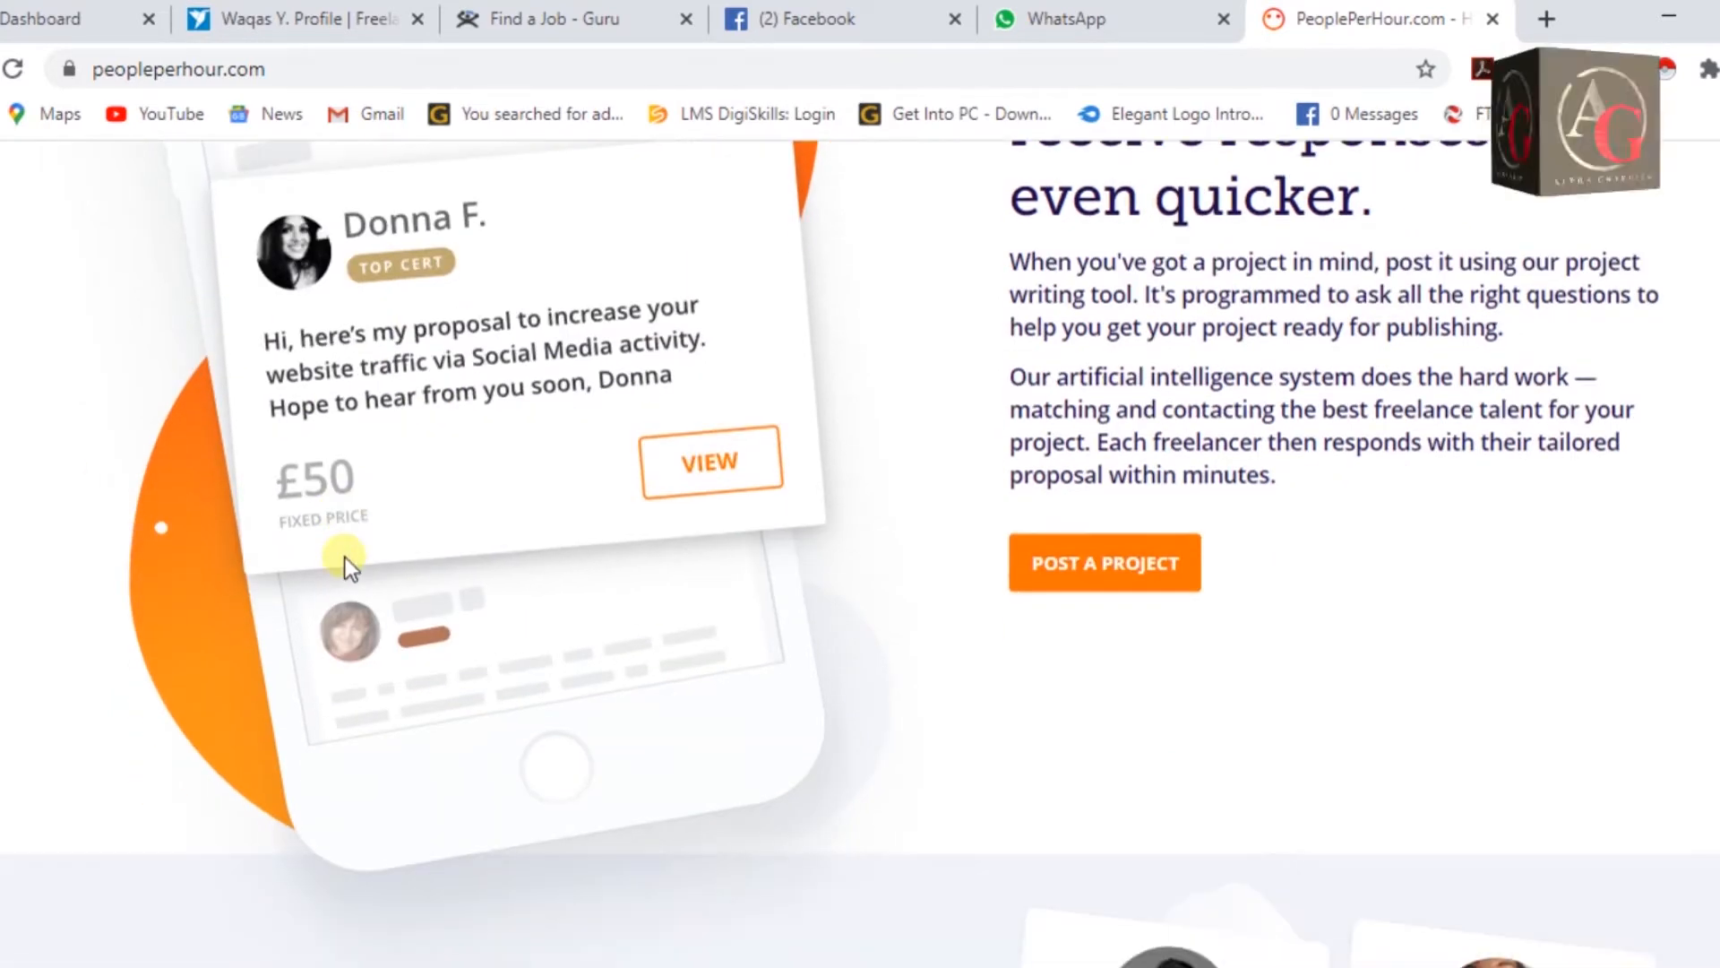
pyautogui.scroll(-2, 346, 557)
pyautogui.scroll(4, 346, 556)
pyautogui.scroll(-15, 379, 554)
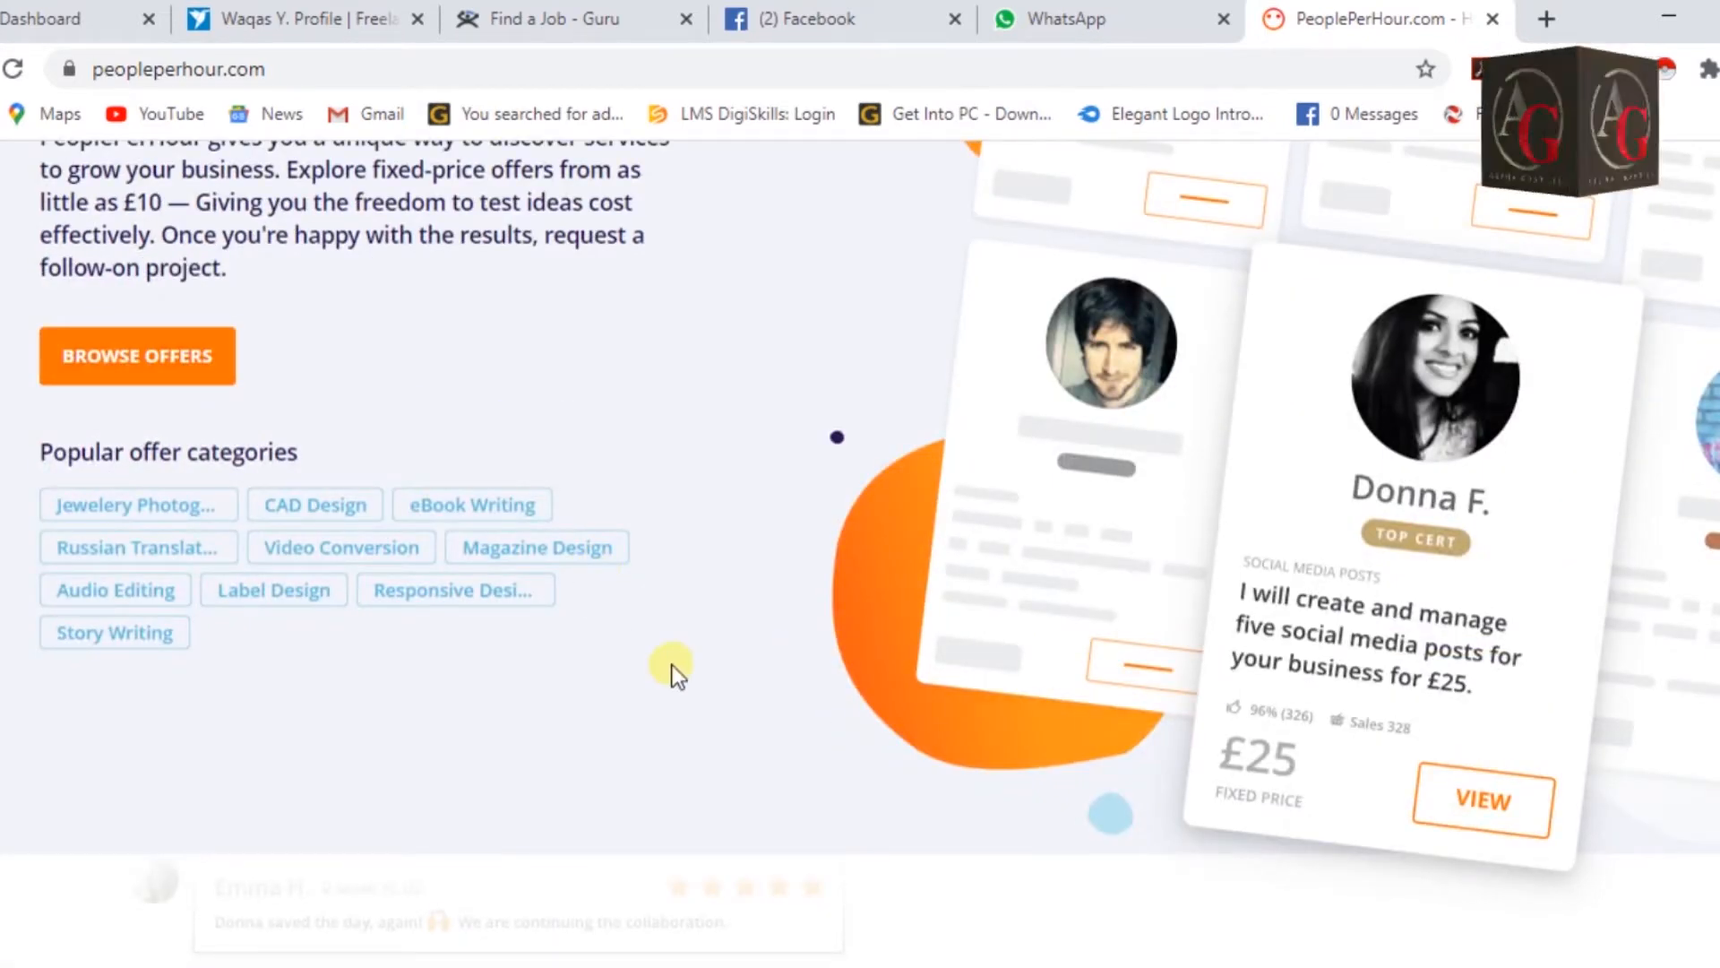
pyautogui.scroll(-7, 672, 667)
pyautogui.scroll(-5, 875, 607)
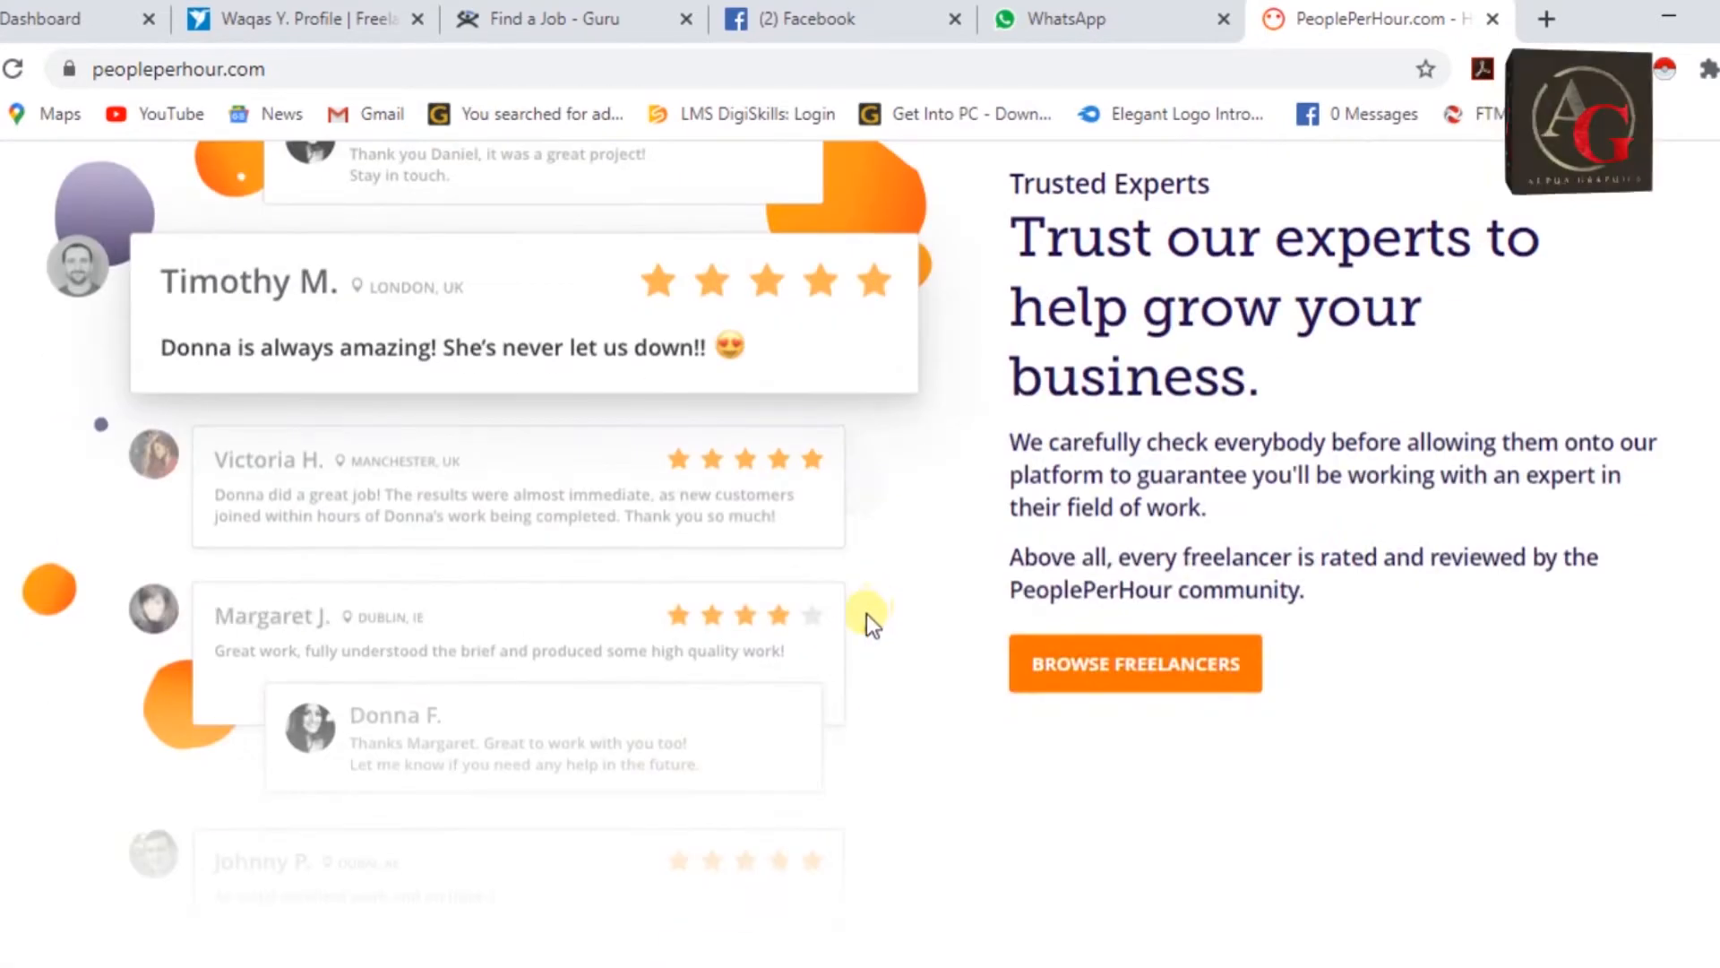
pyautogui.scroll(-8, 865, 618)
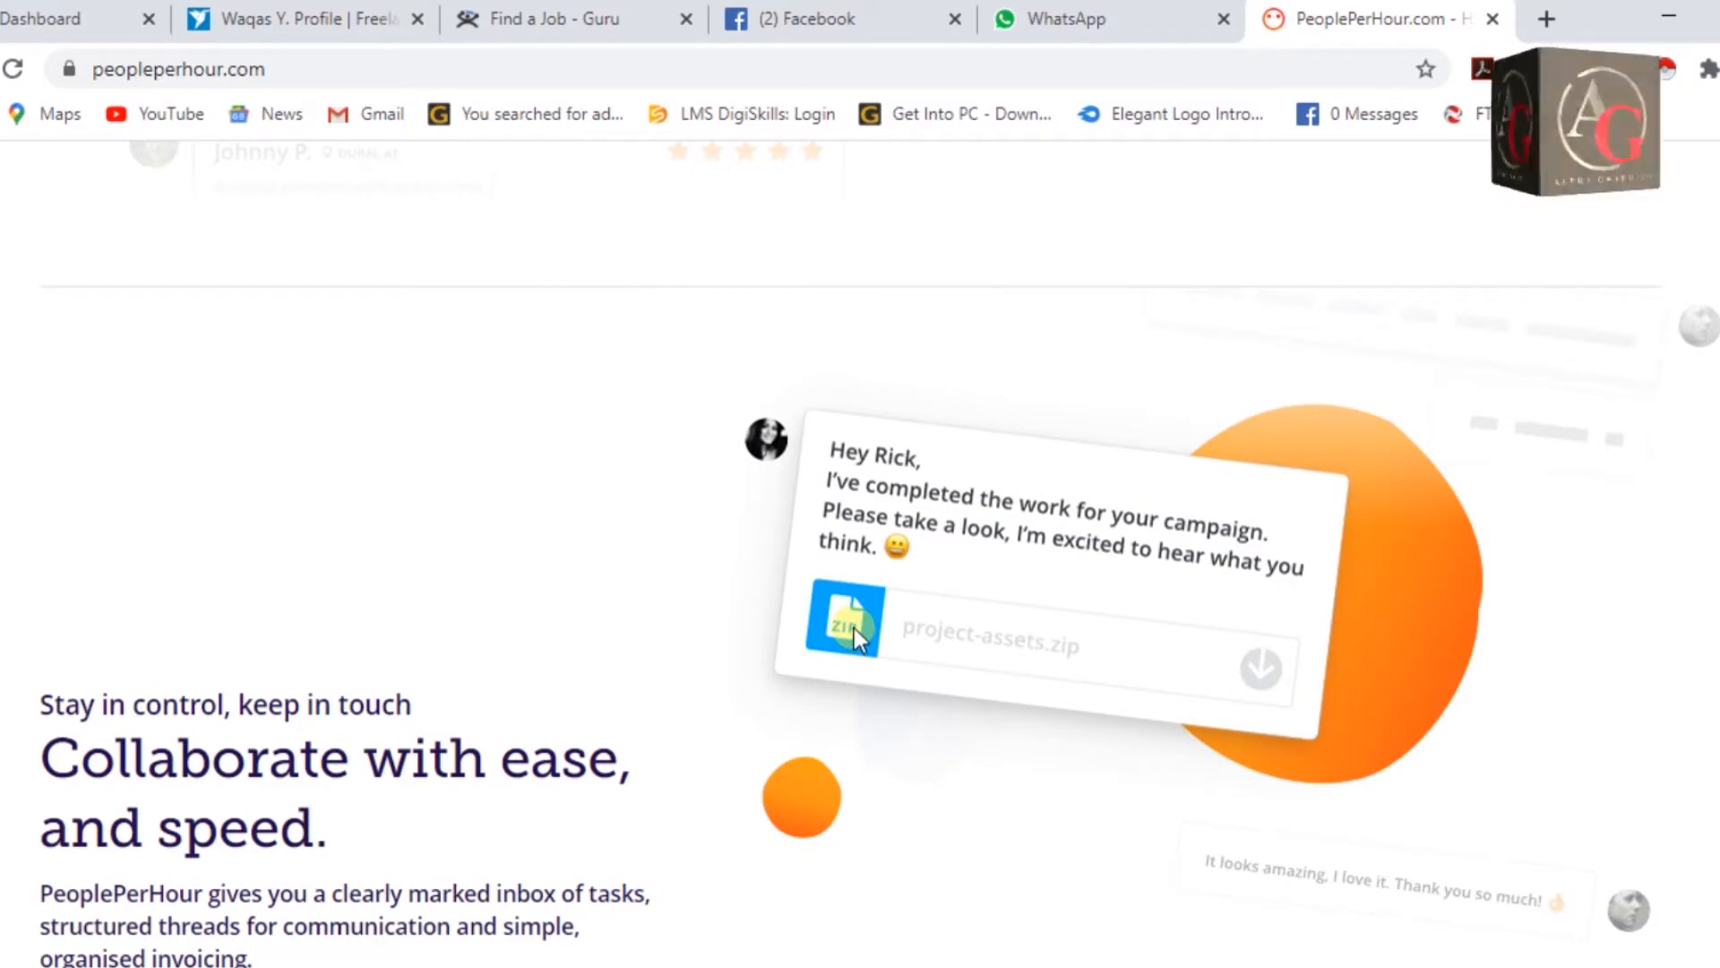
pyautogui.scroll(15, 853, 627)
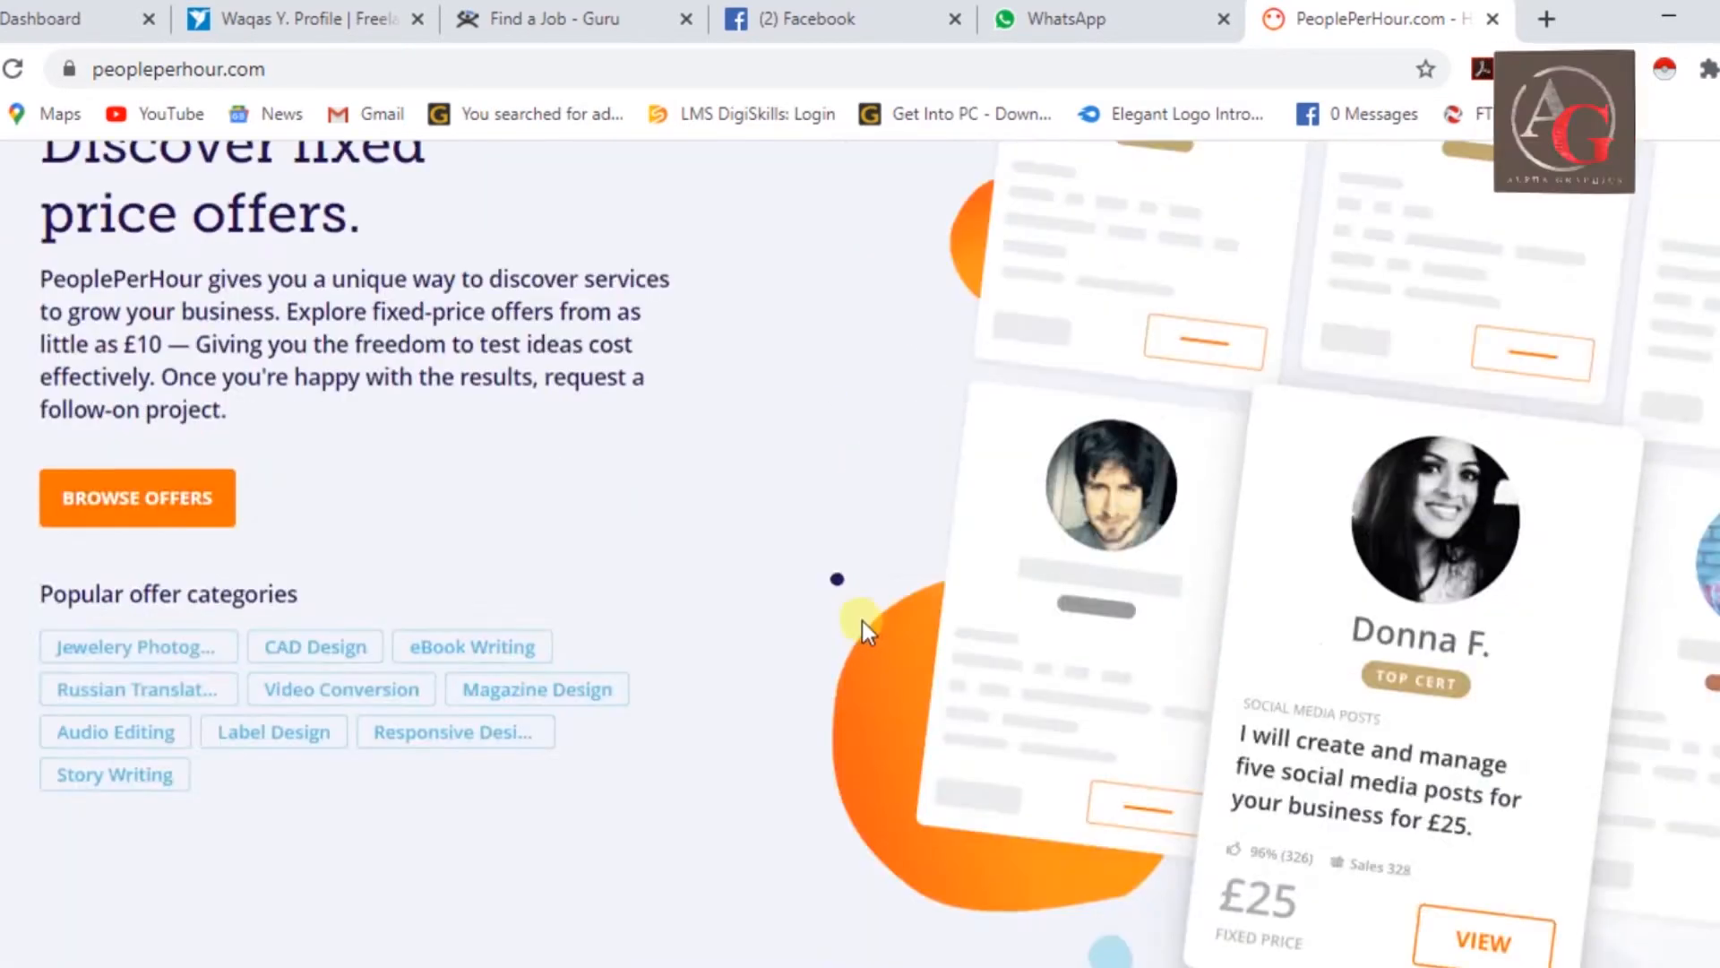
pyautogui.scroll(12, 866, 618)
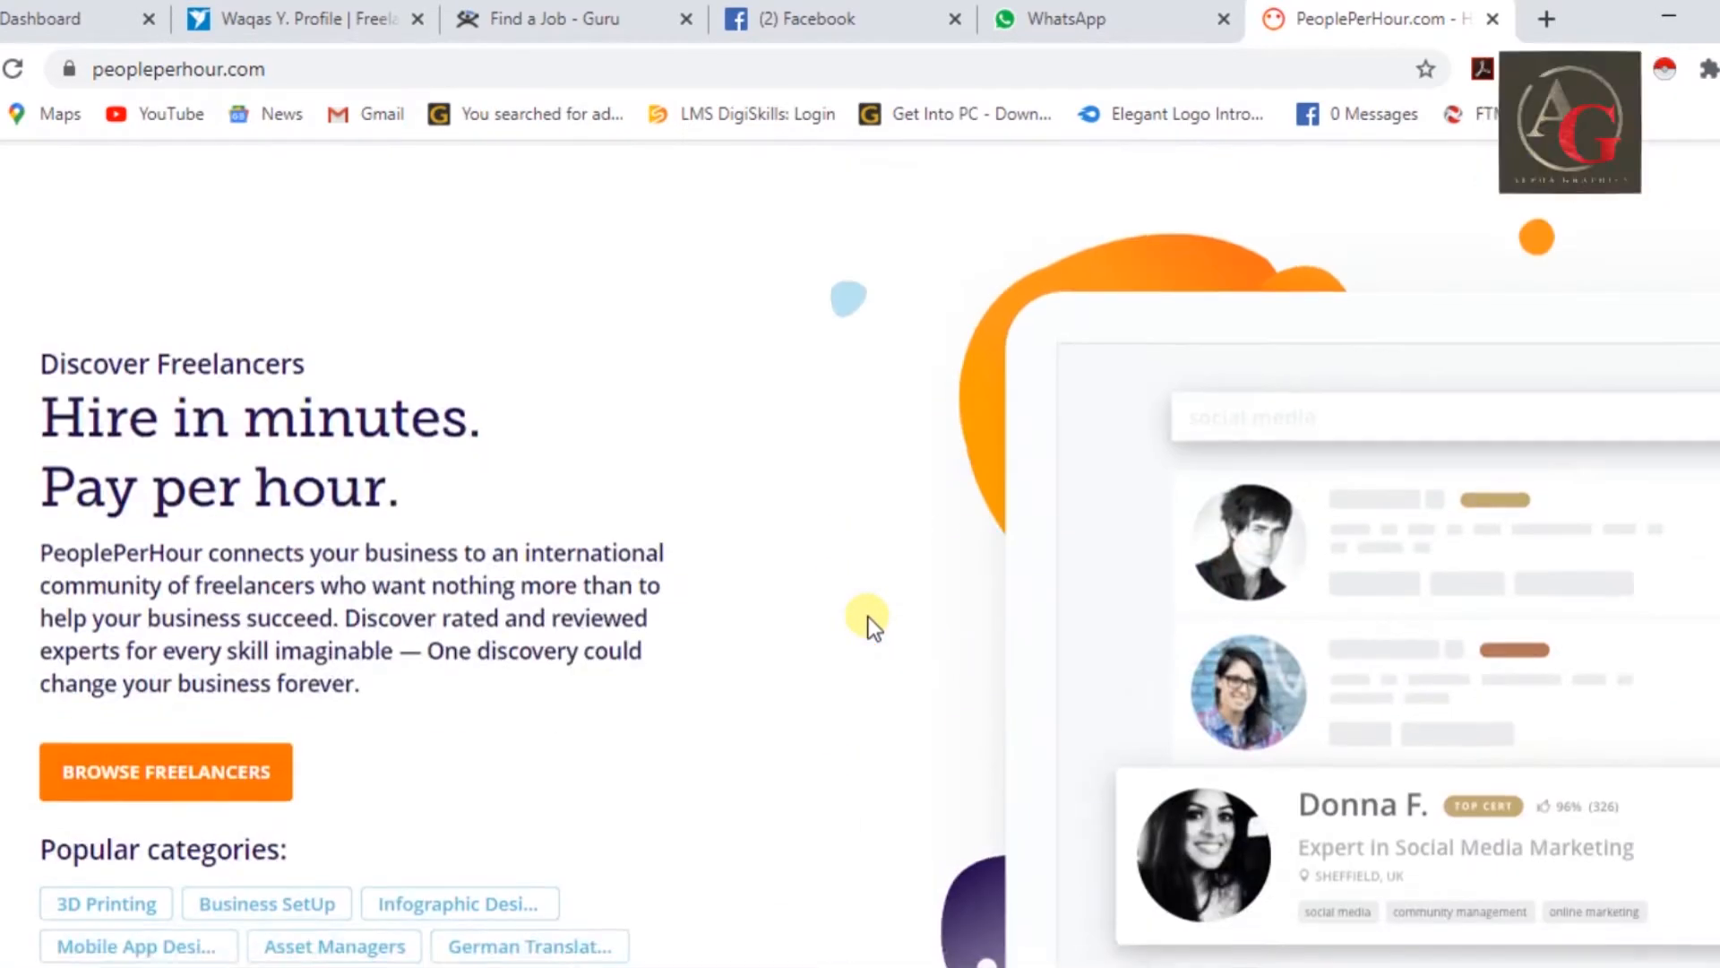
pyautogui.scroll(10, 868, 618)
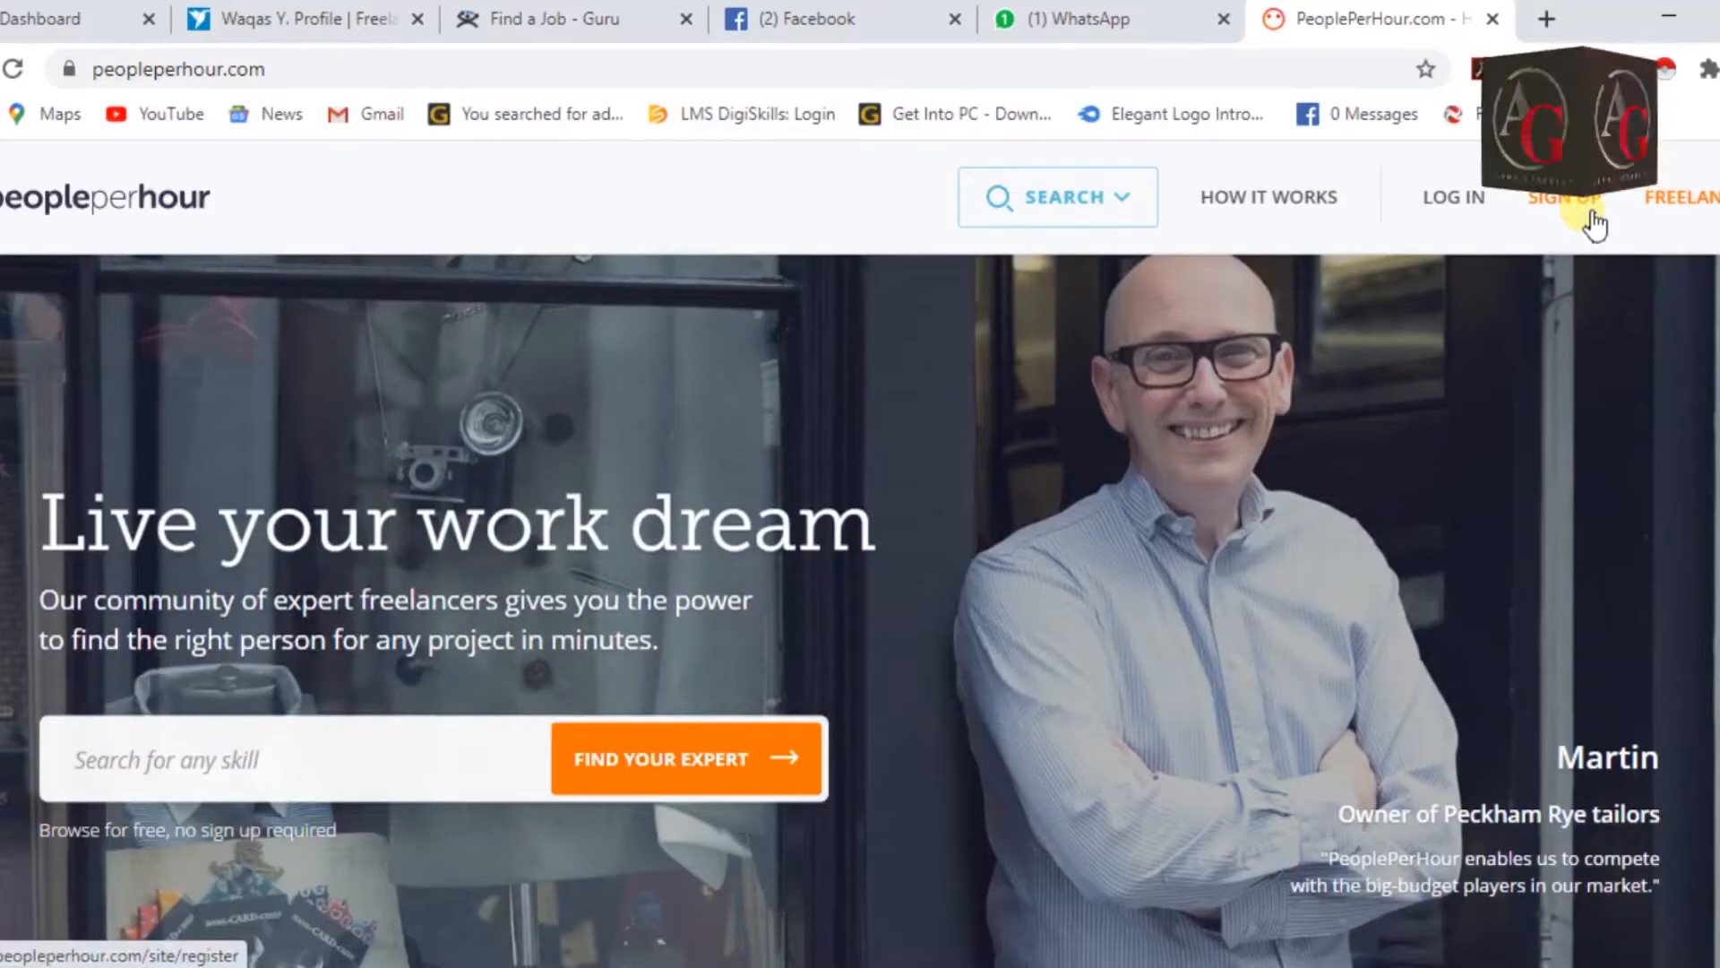
# Open the sign-up page and settle on 'I want to work as a freelancer' as the role.
pyautogui.click(1588, 208)
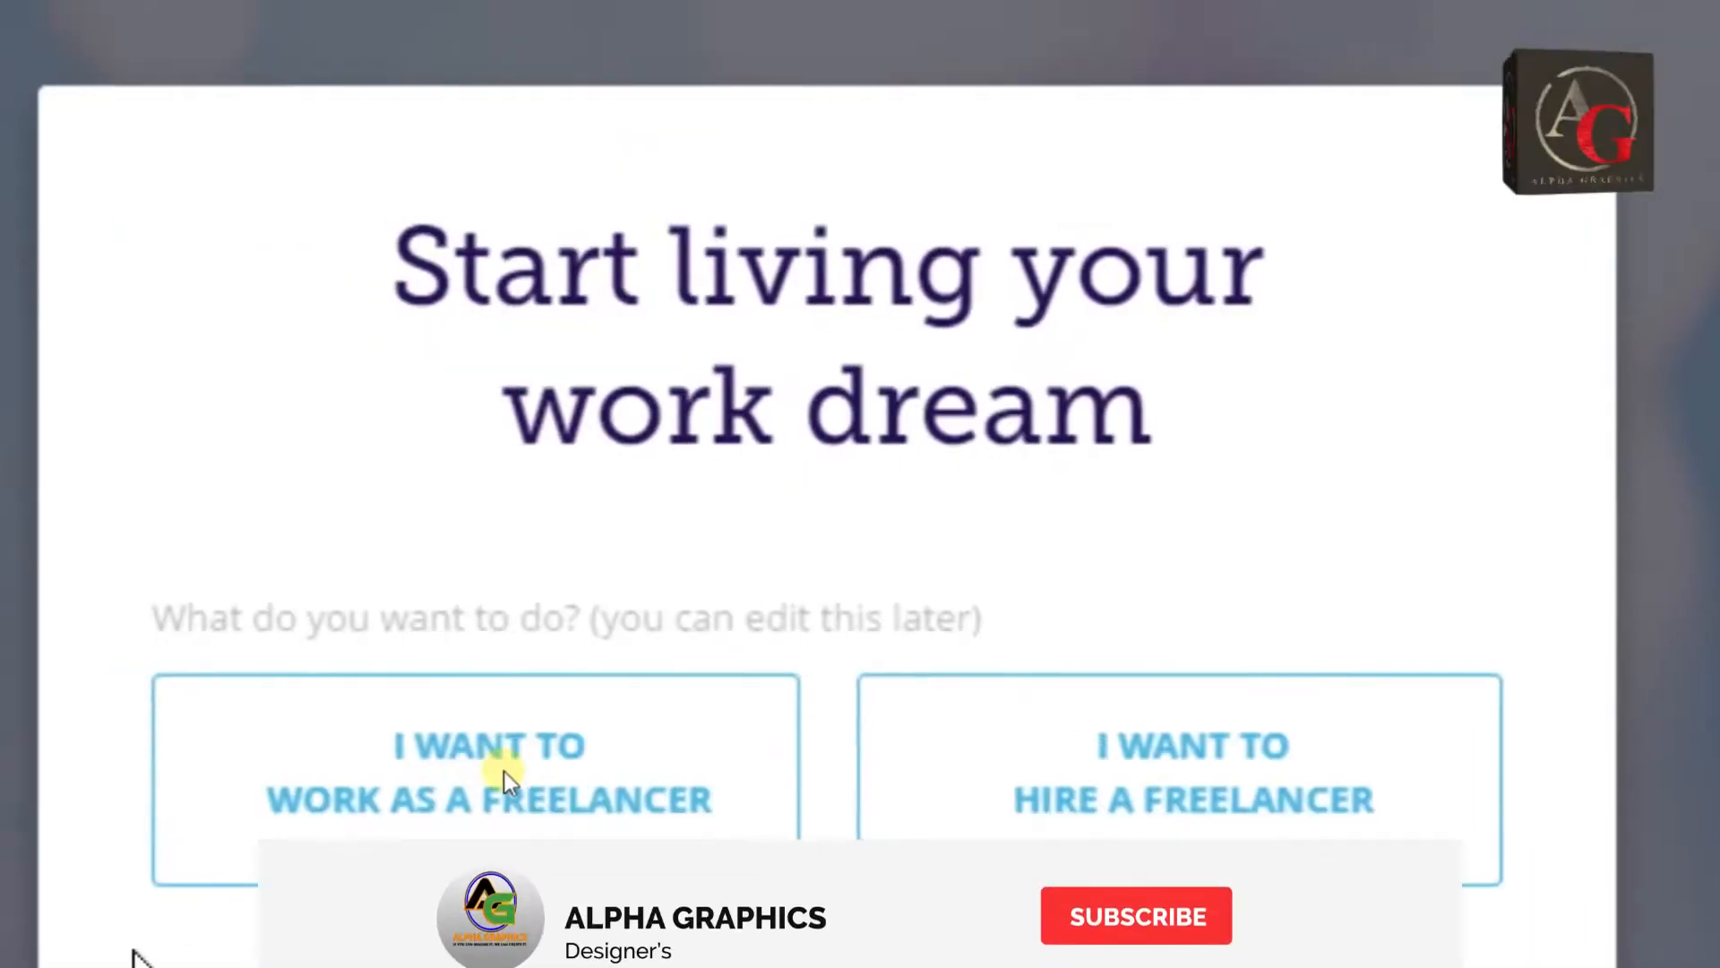
pyautogui.click(754, 679)
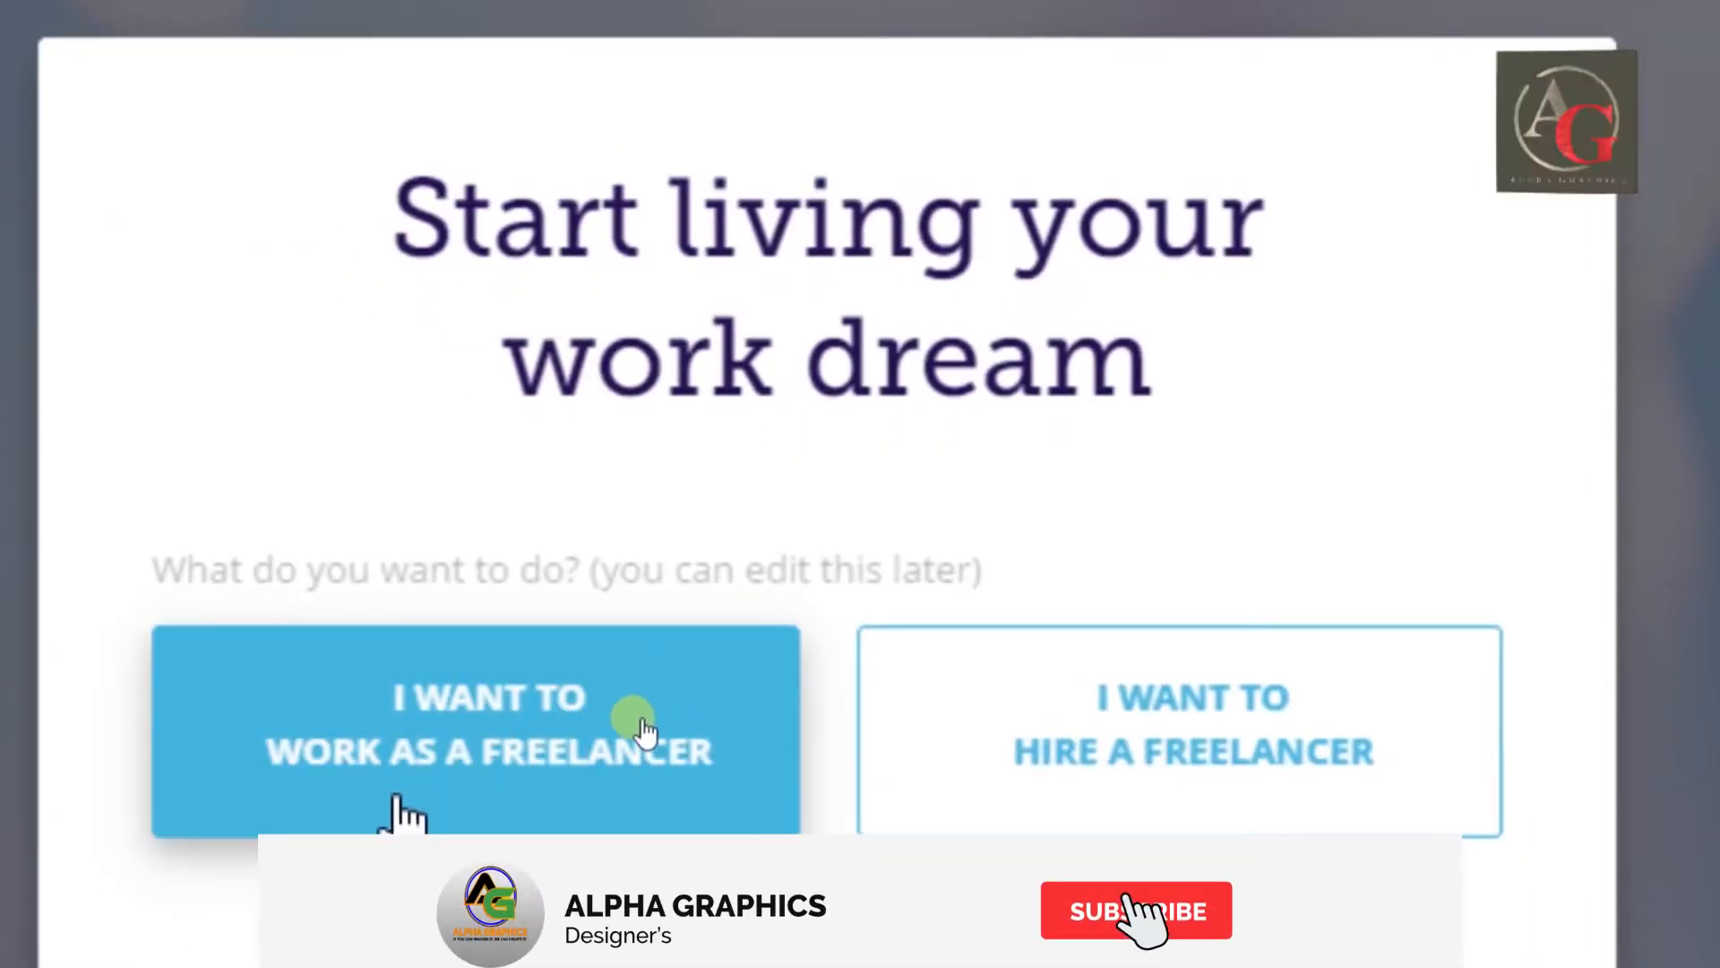
pyautogui.click(1066, 730)
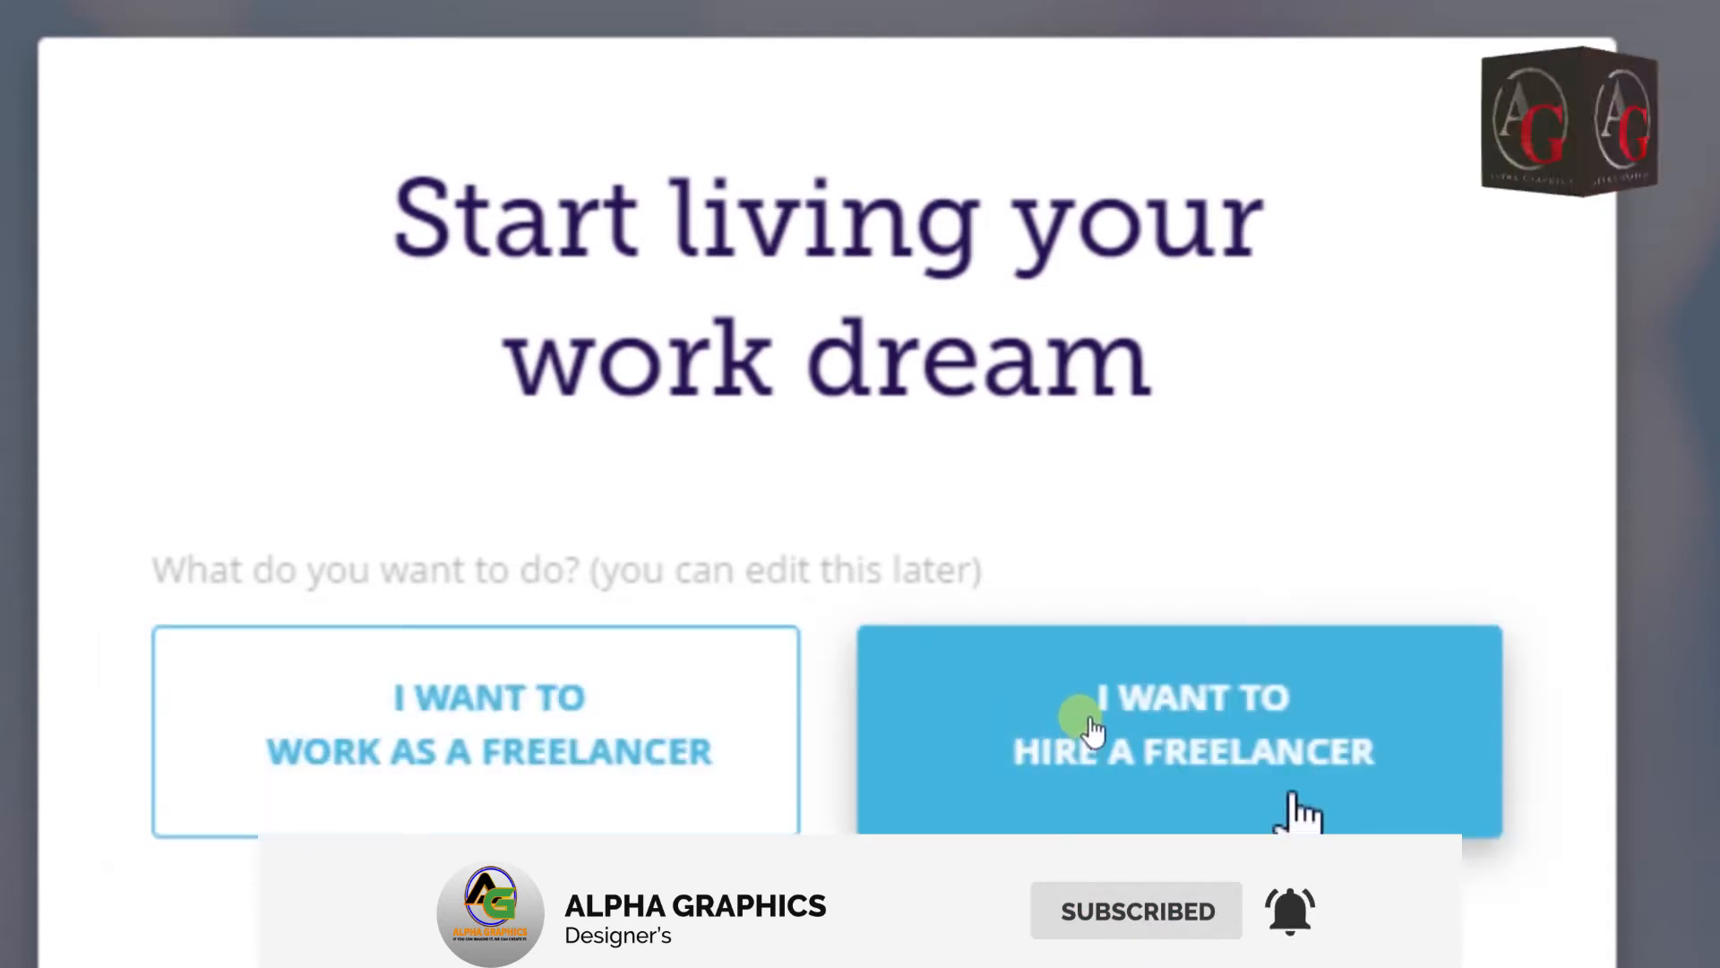
pyautogui.click(1198, 699)
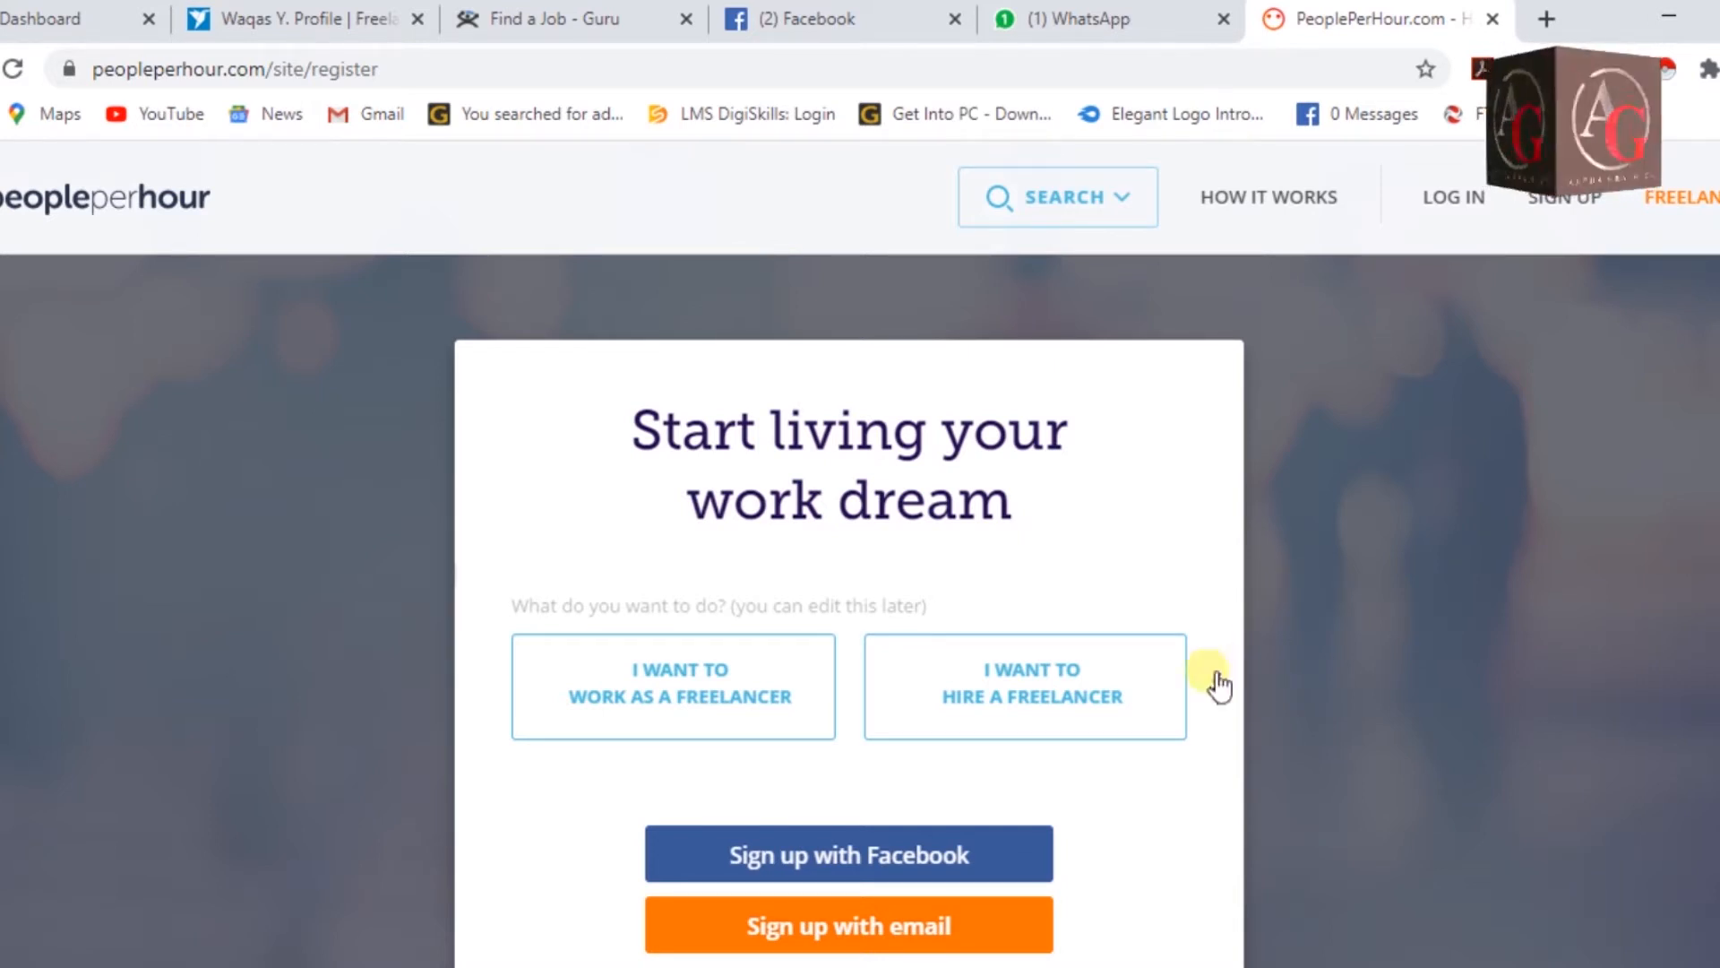
pyautogui.click(1097, 706)
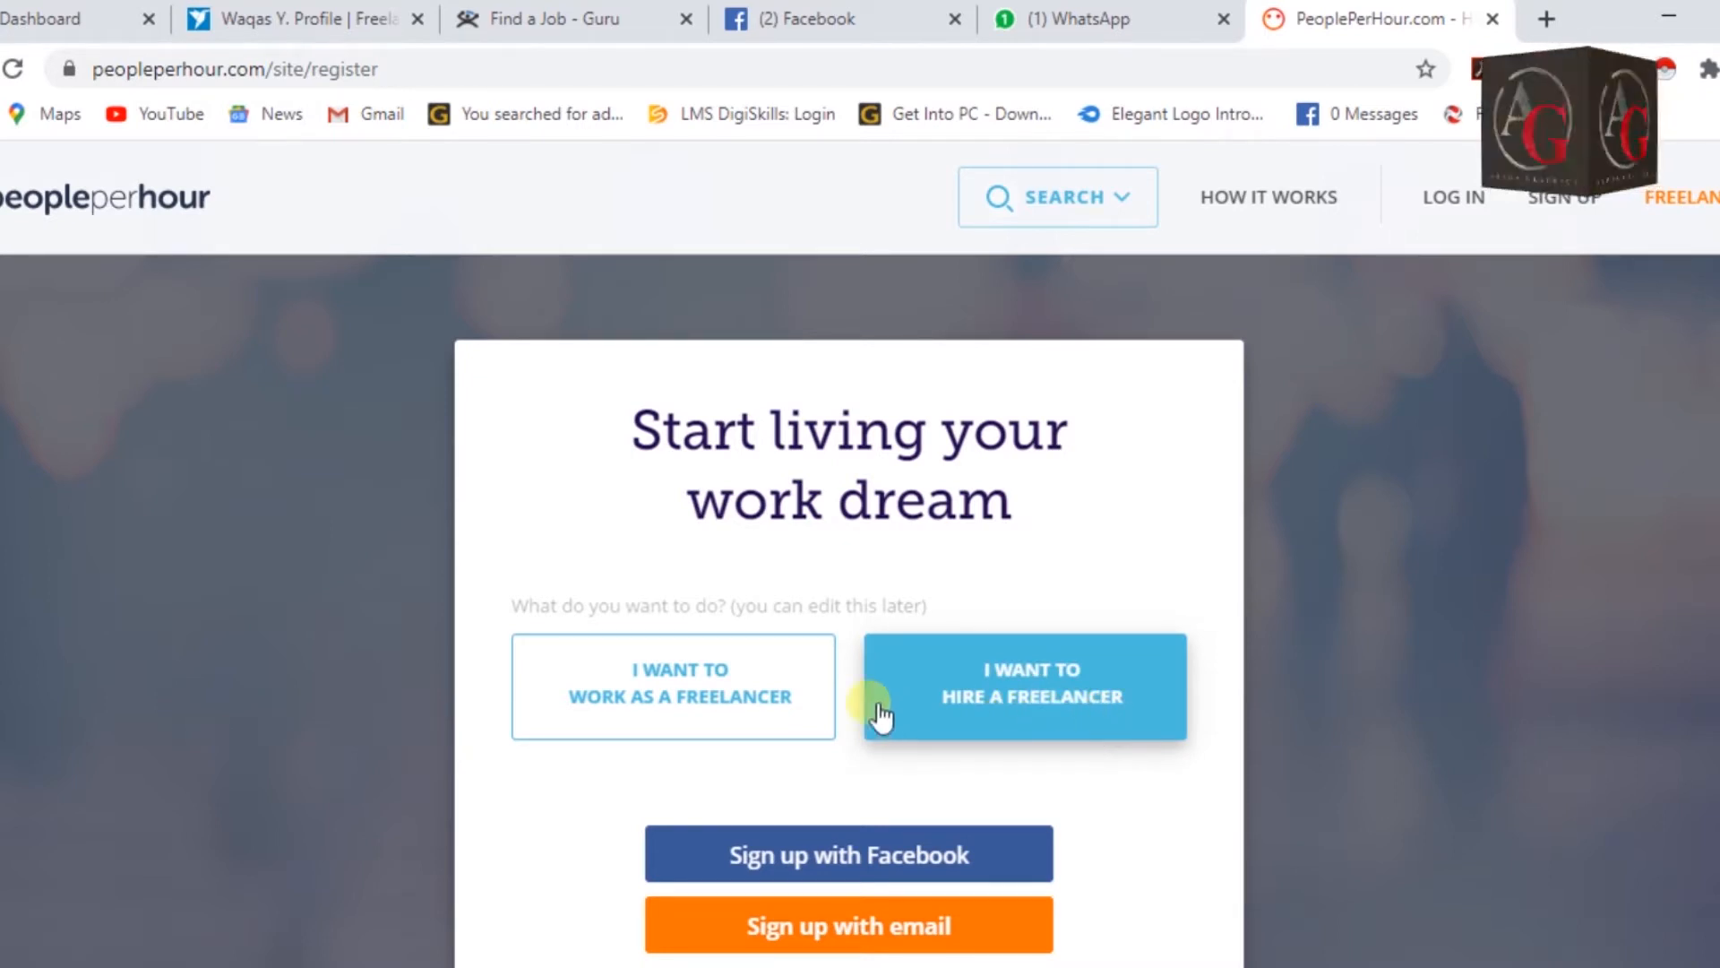
pyautogui.click(678, 736)
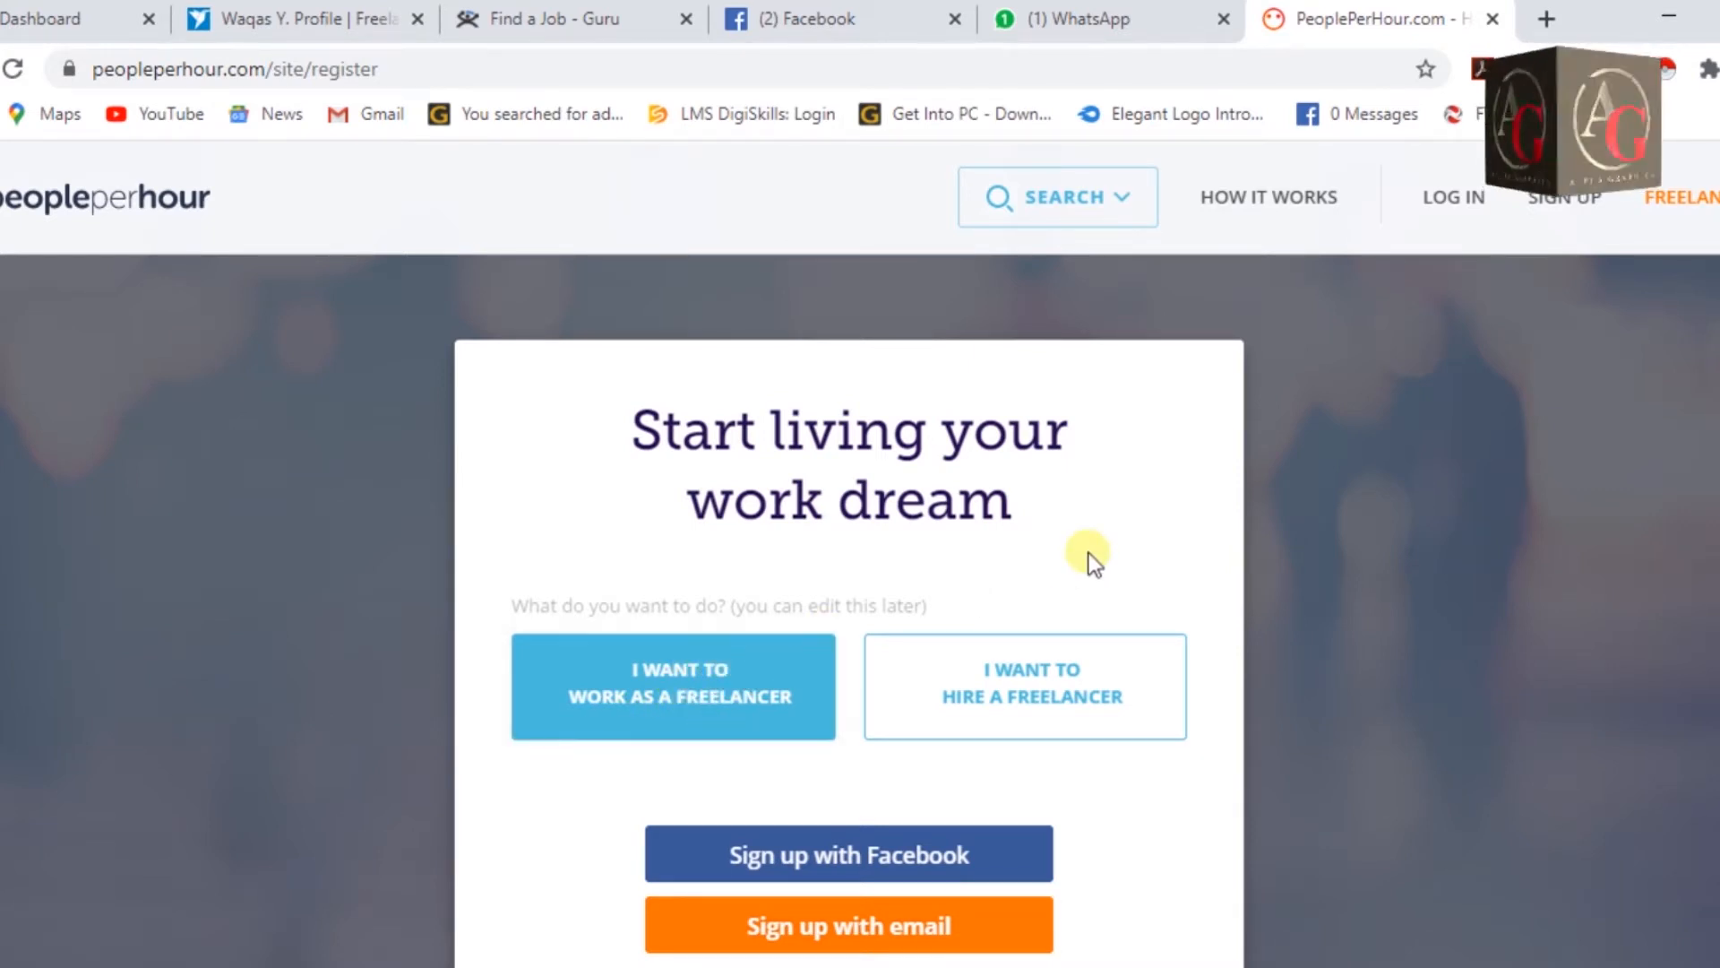
pyautogui.scroll(-2, 1087, 556)
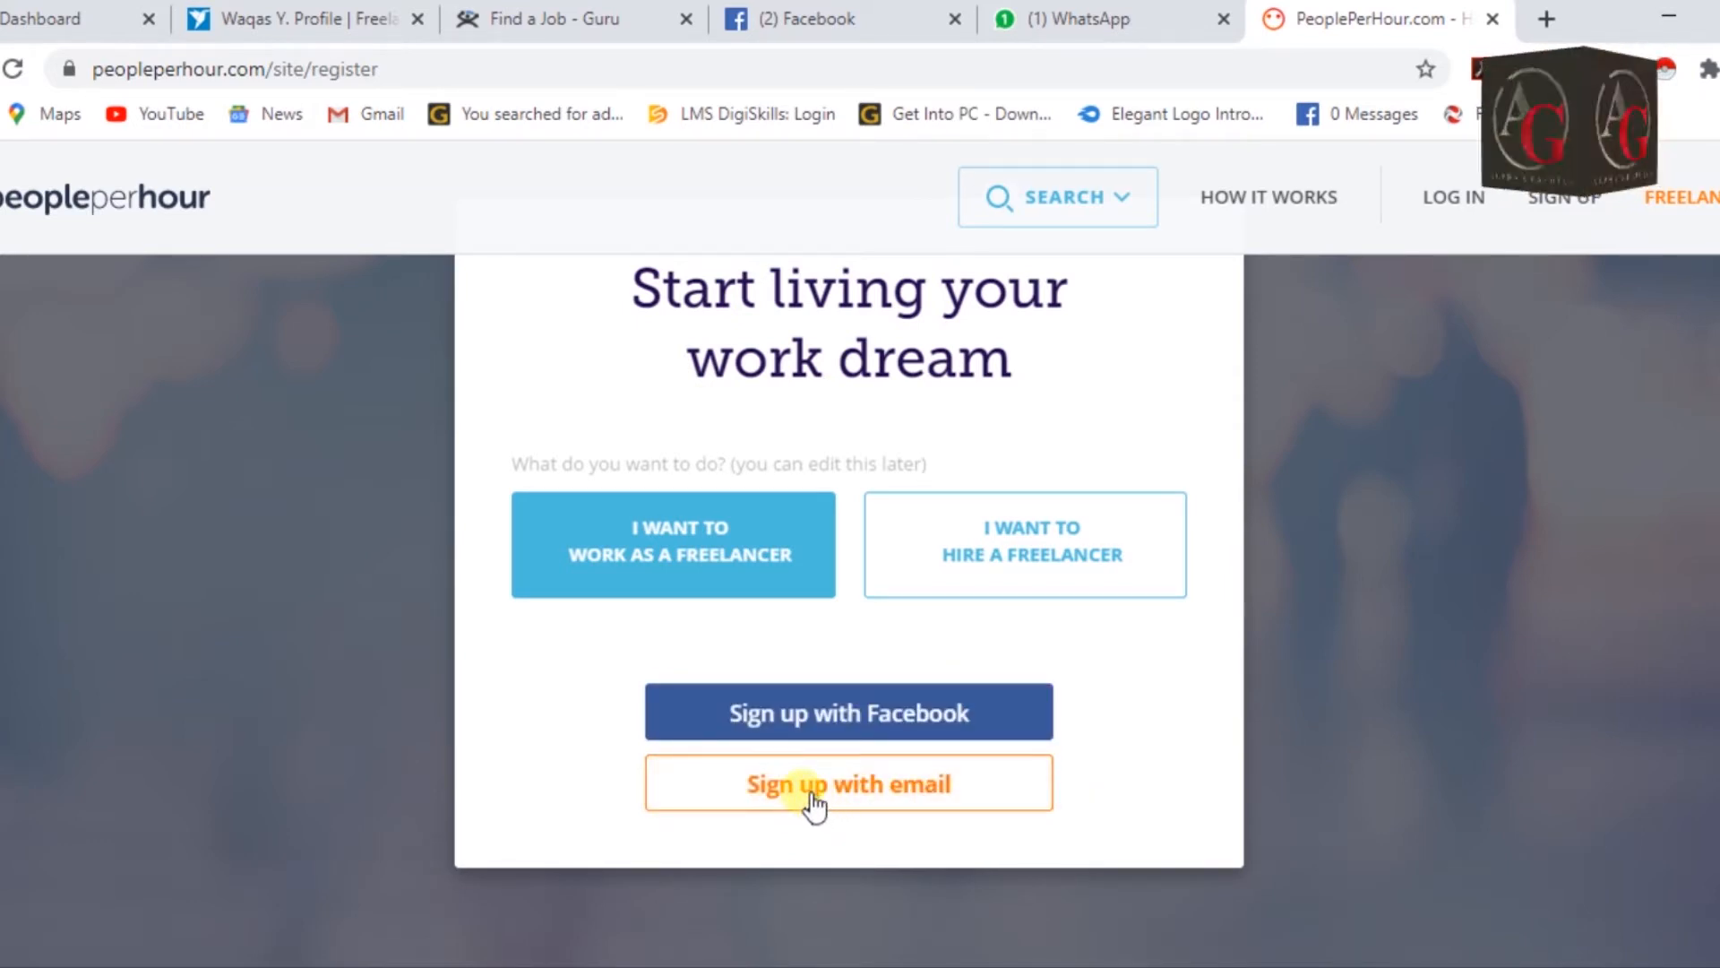
# Enter the account email address and a password in the freelancer form and submit it.
pyautogui.click(797, 806)
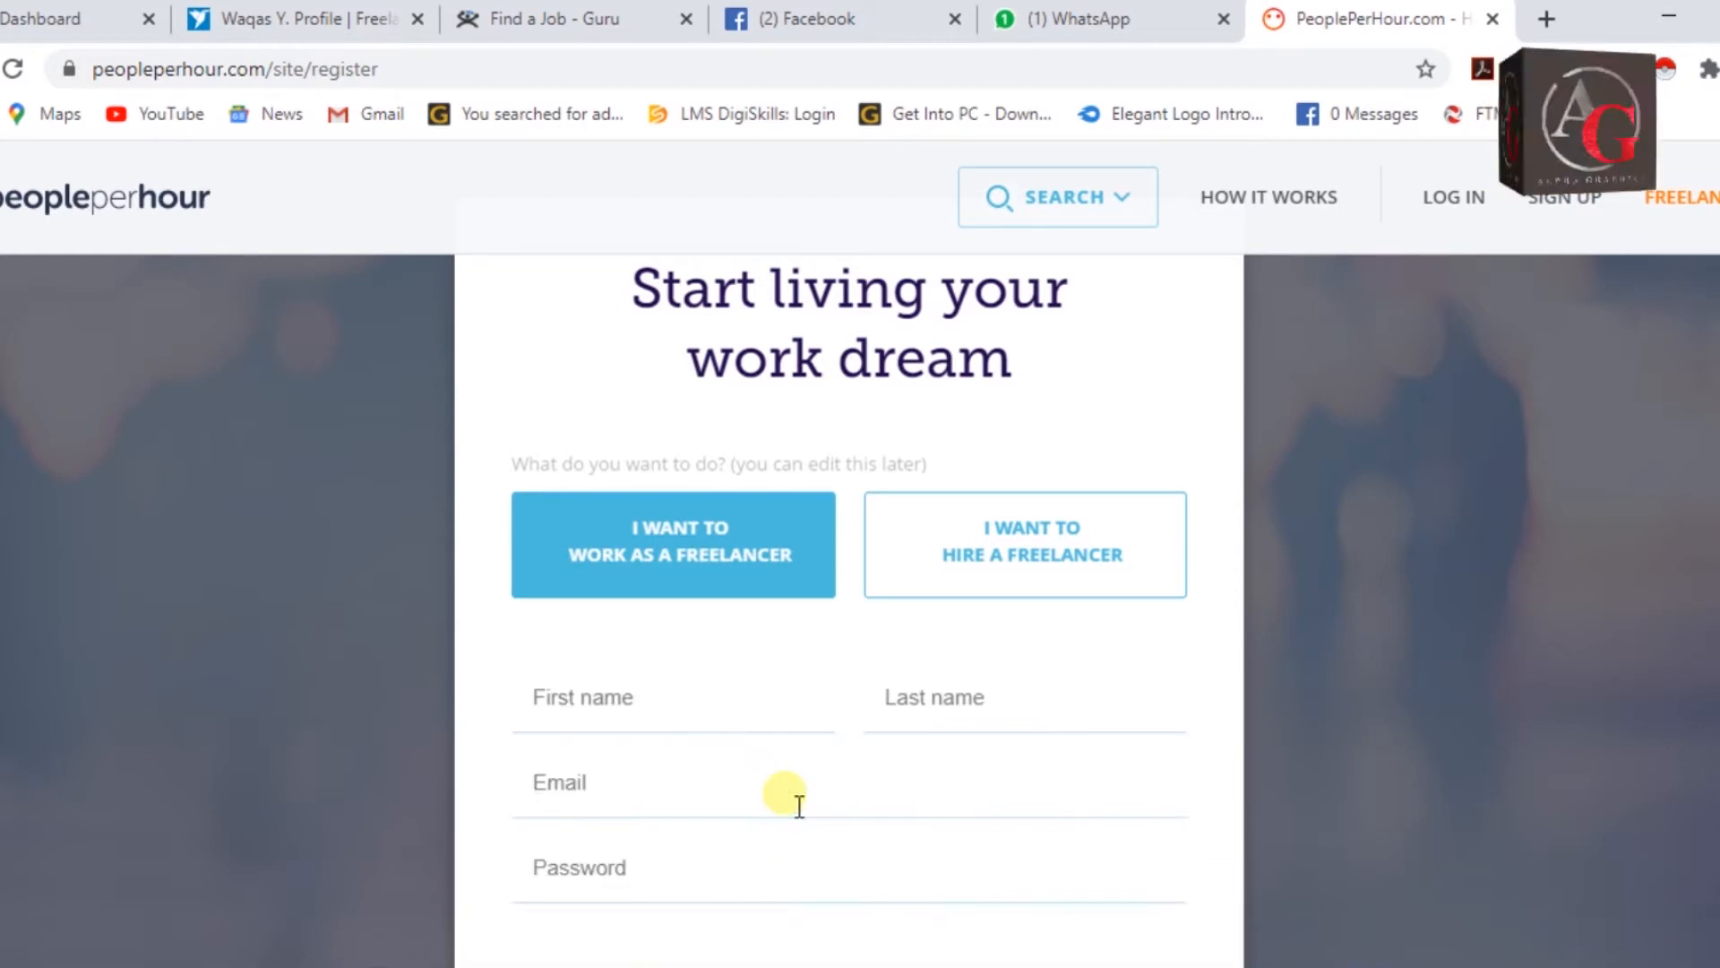
pyautogui.scroll(-2, 1294, 621)
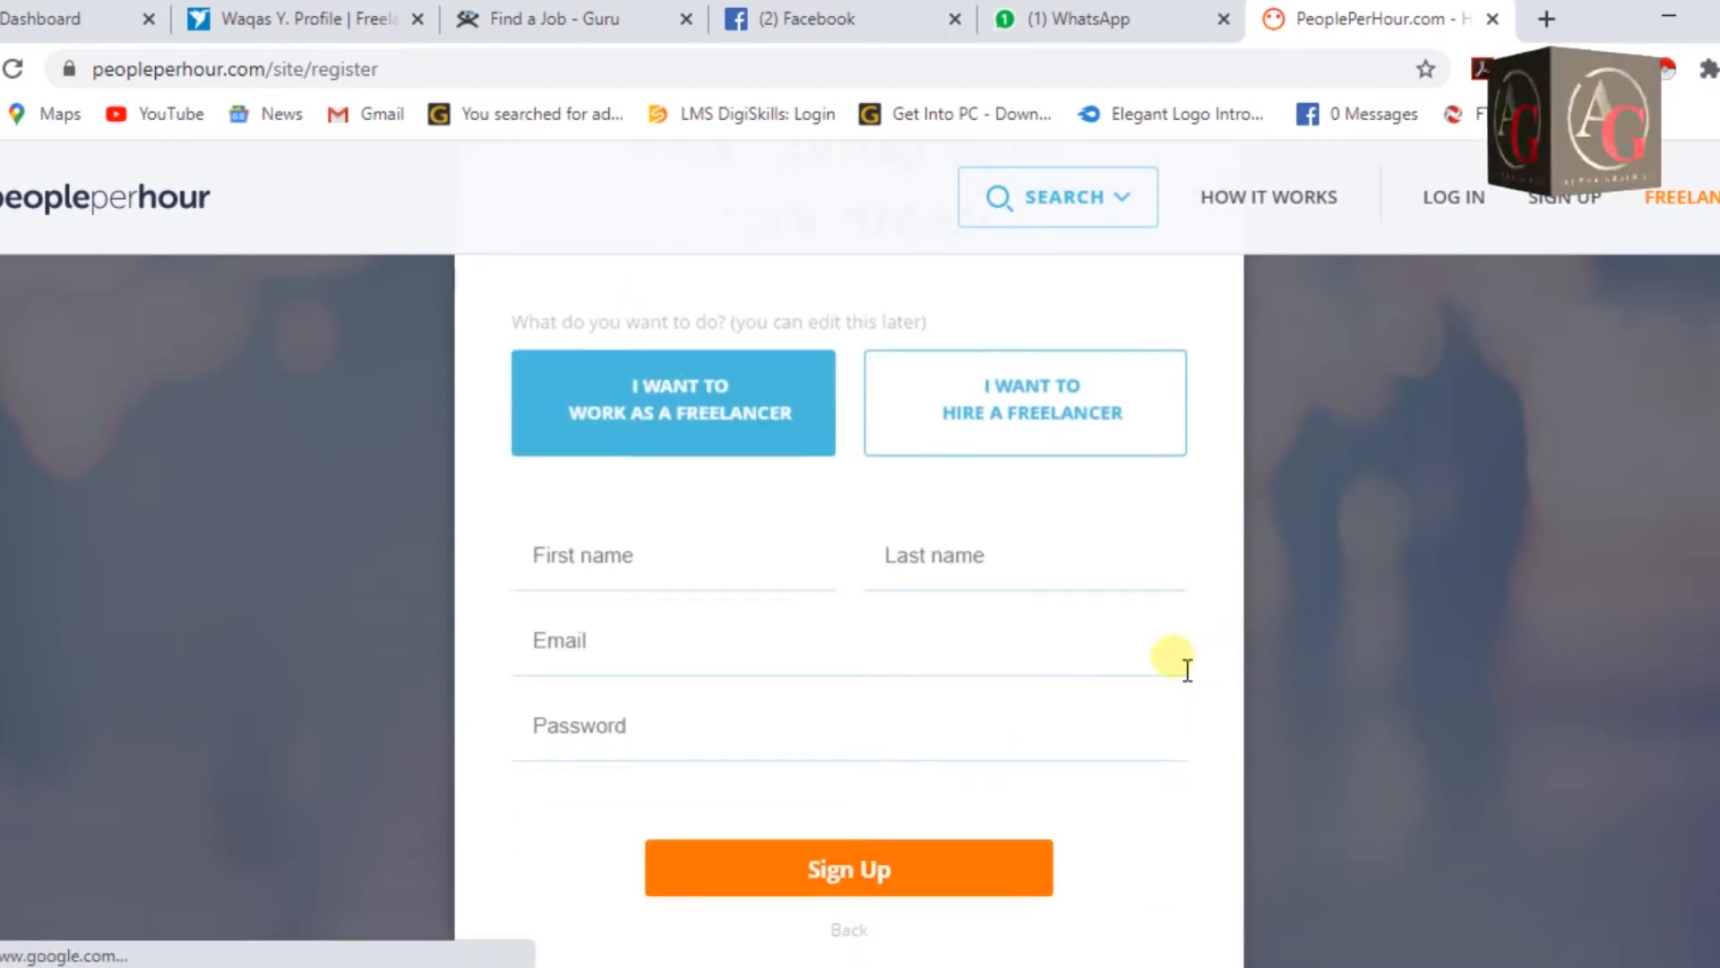
pyautogui.click(779, 573)
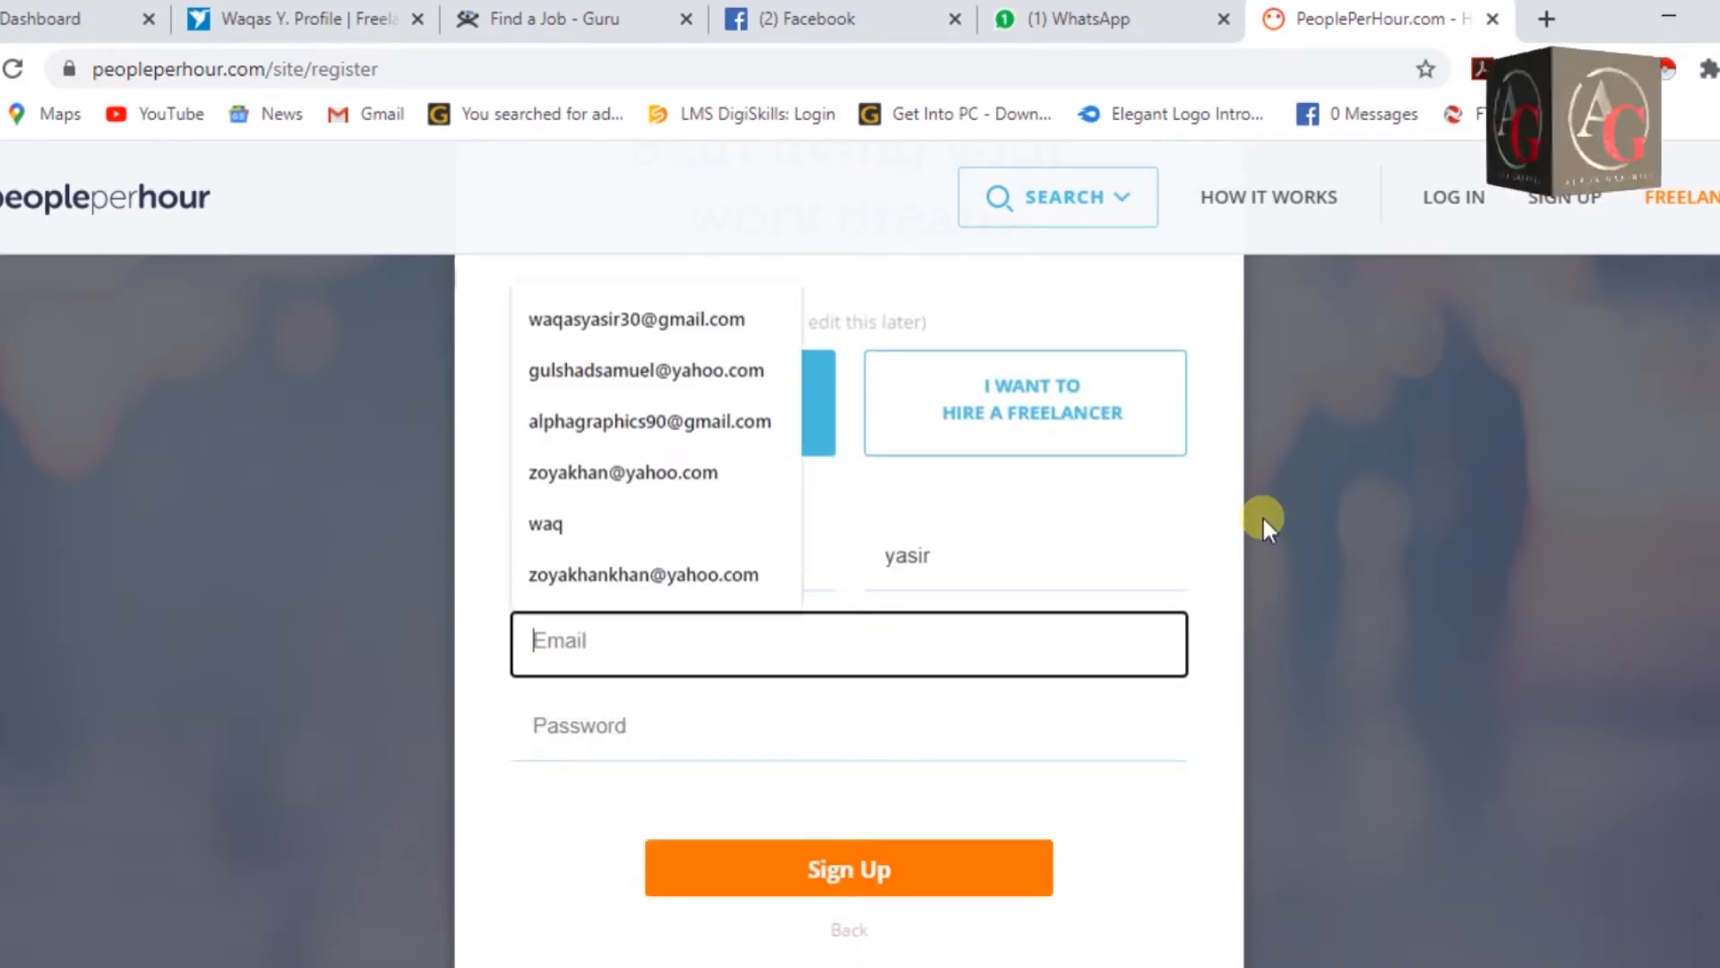
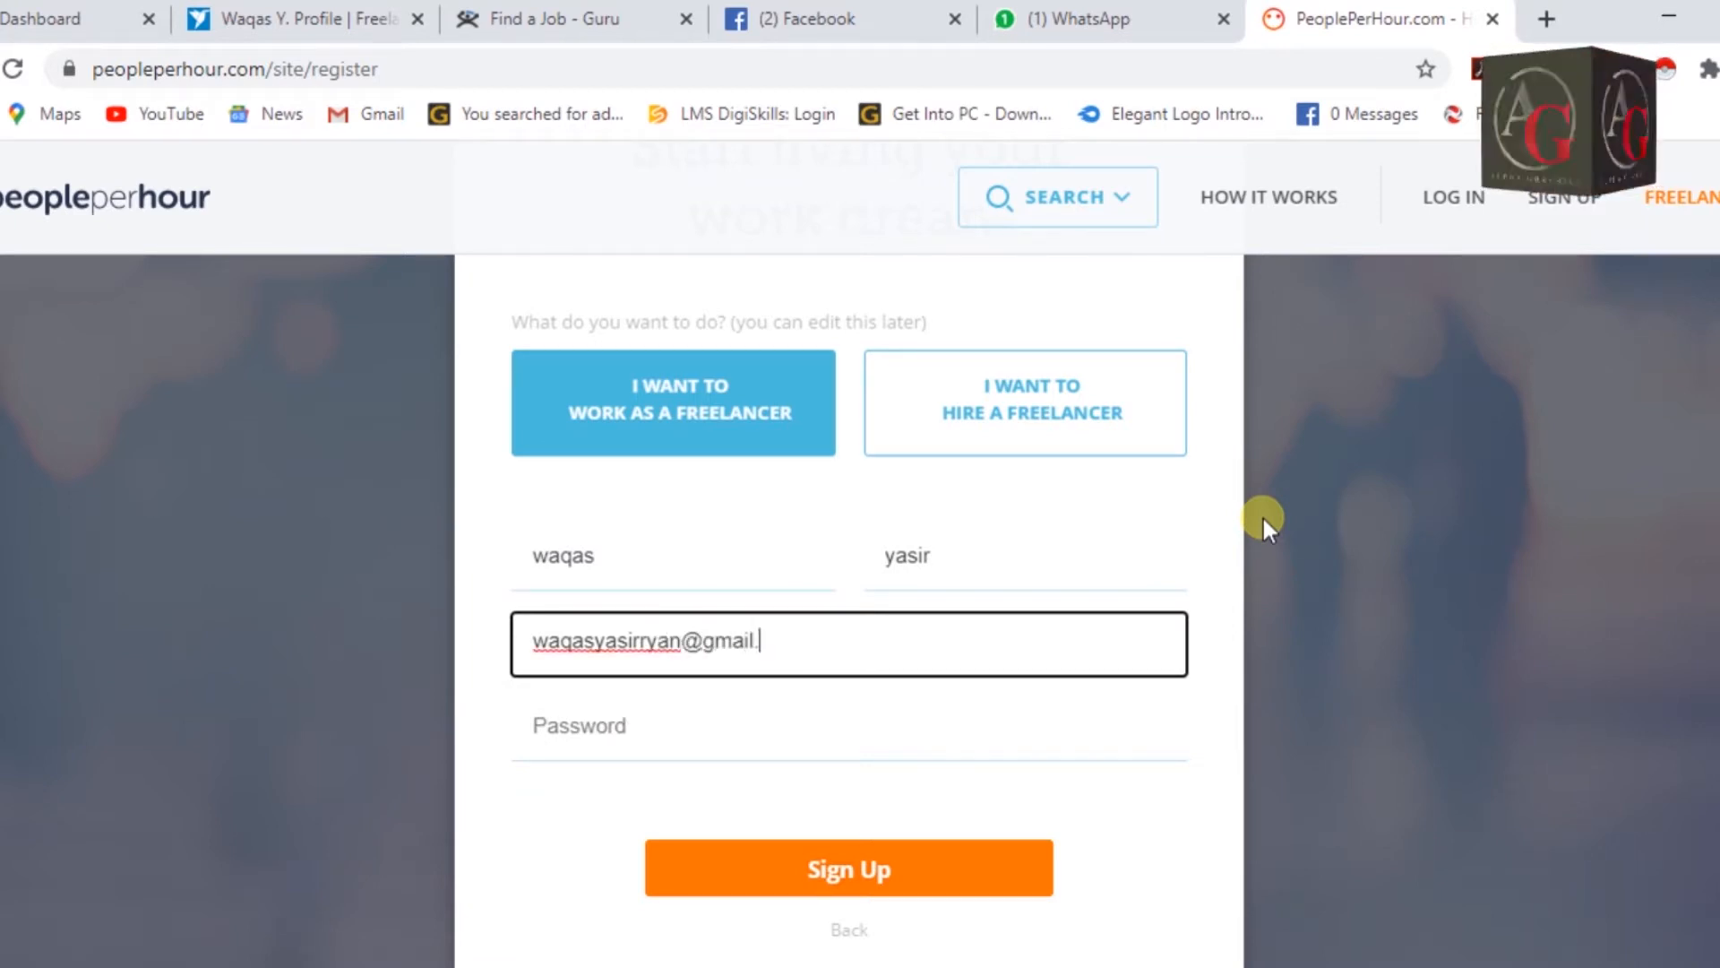
pyautogui.press('Tab')
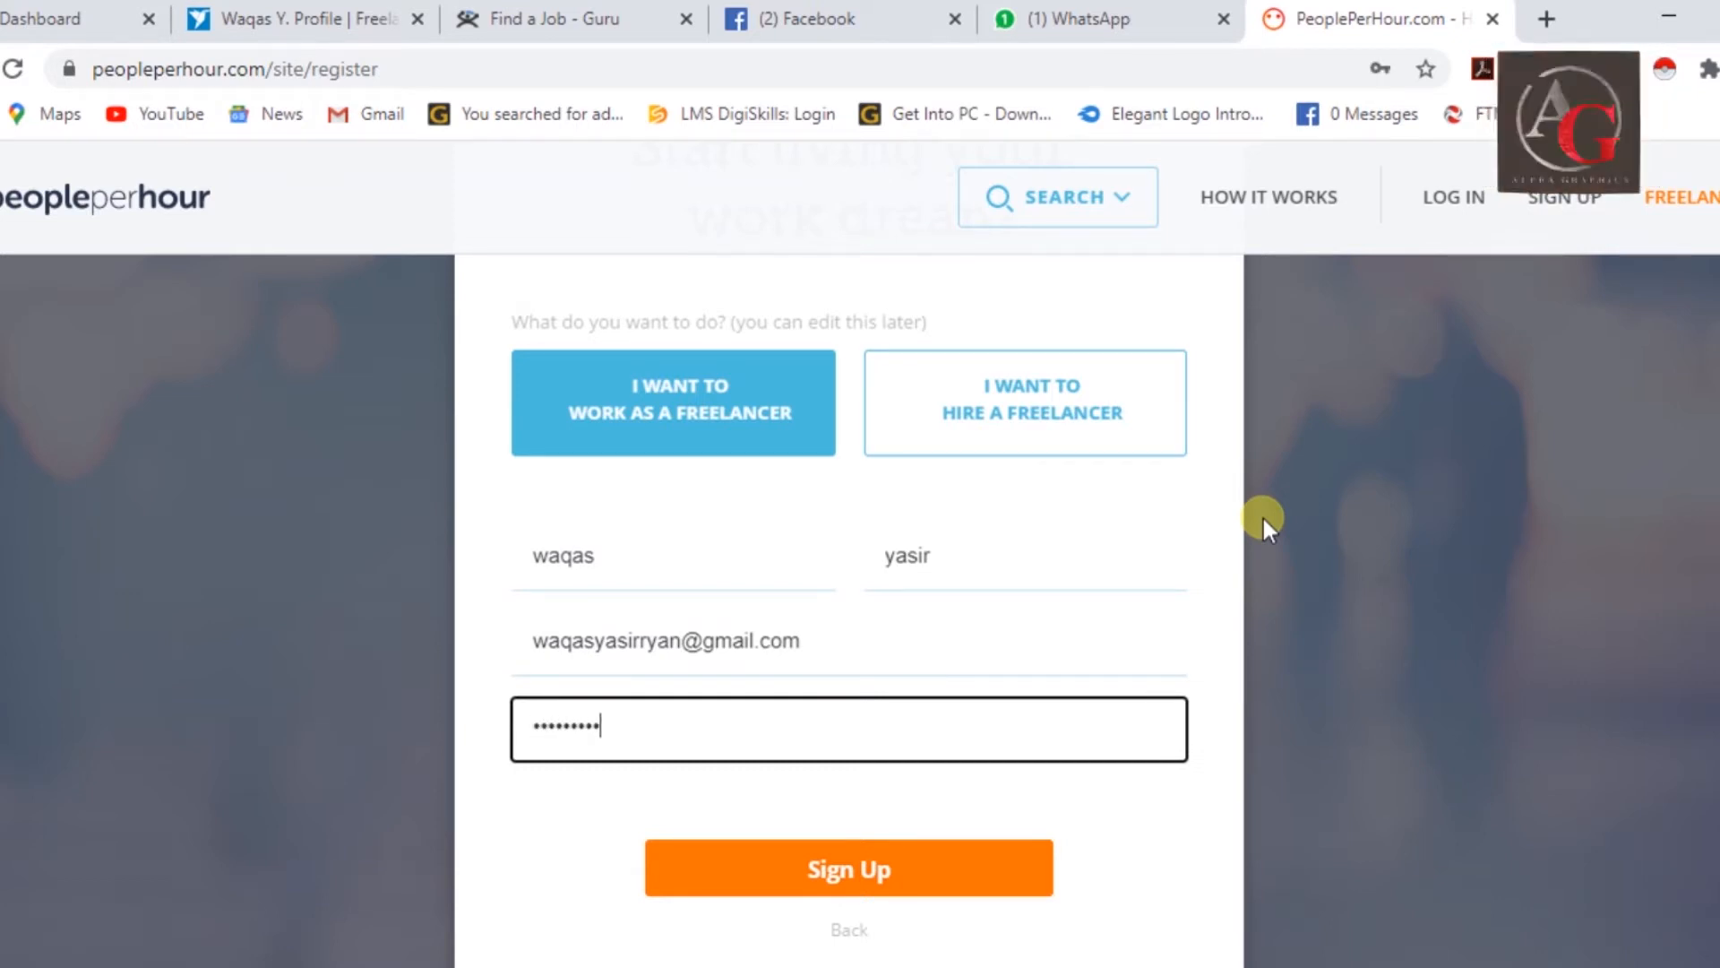
pyautogui.click(961, 865)
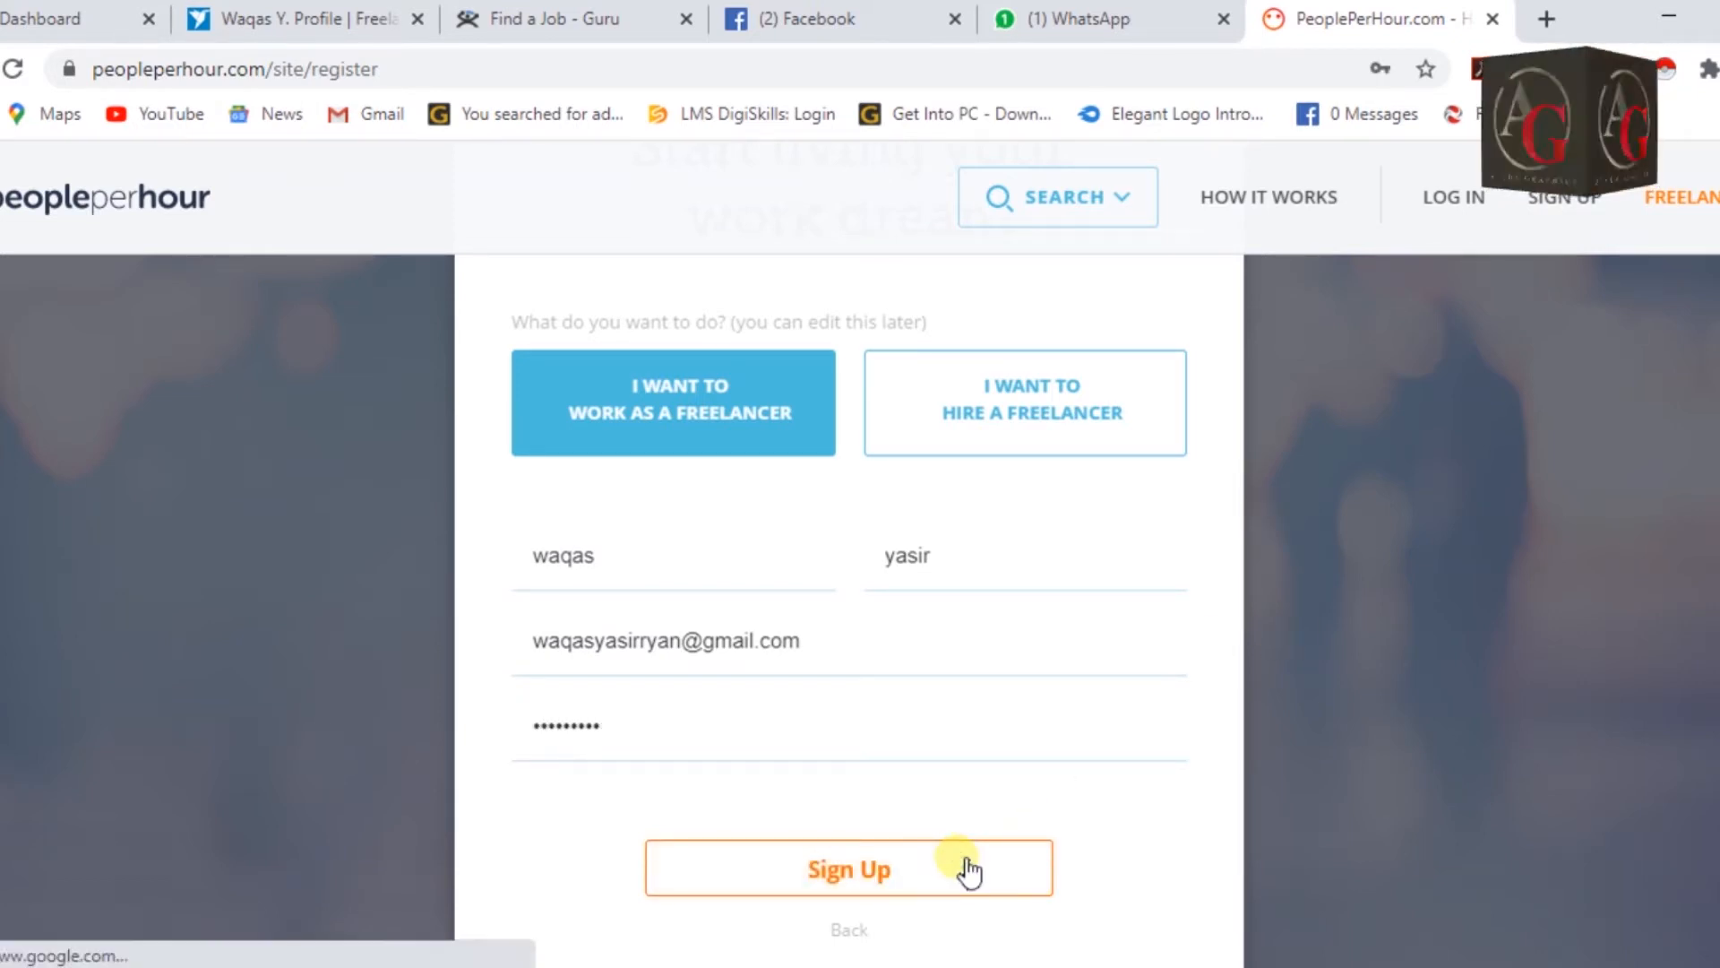
pyautogui.click(1015, 862)
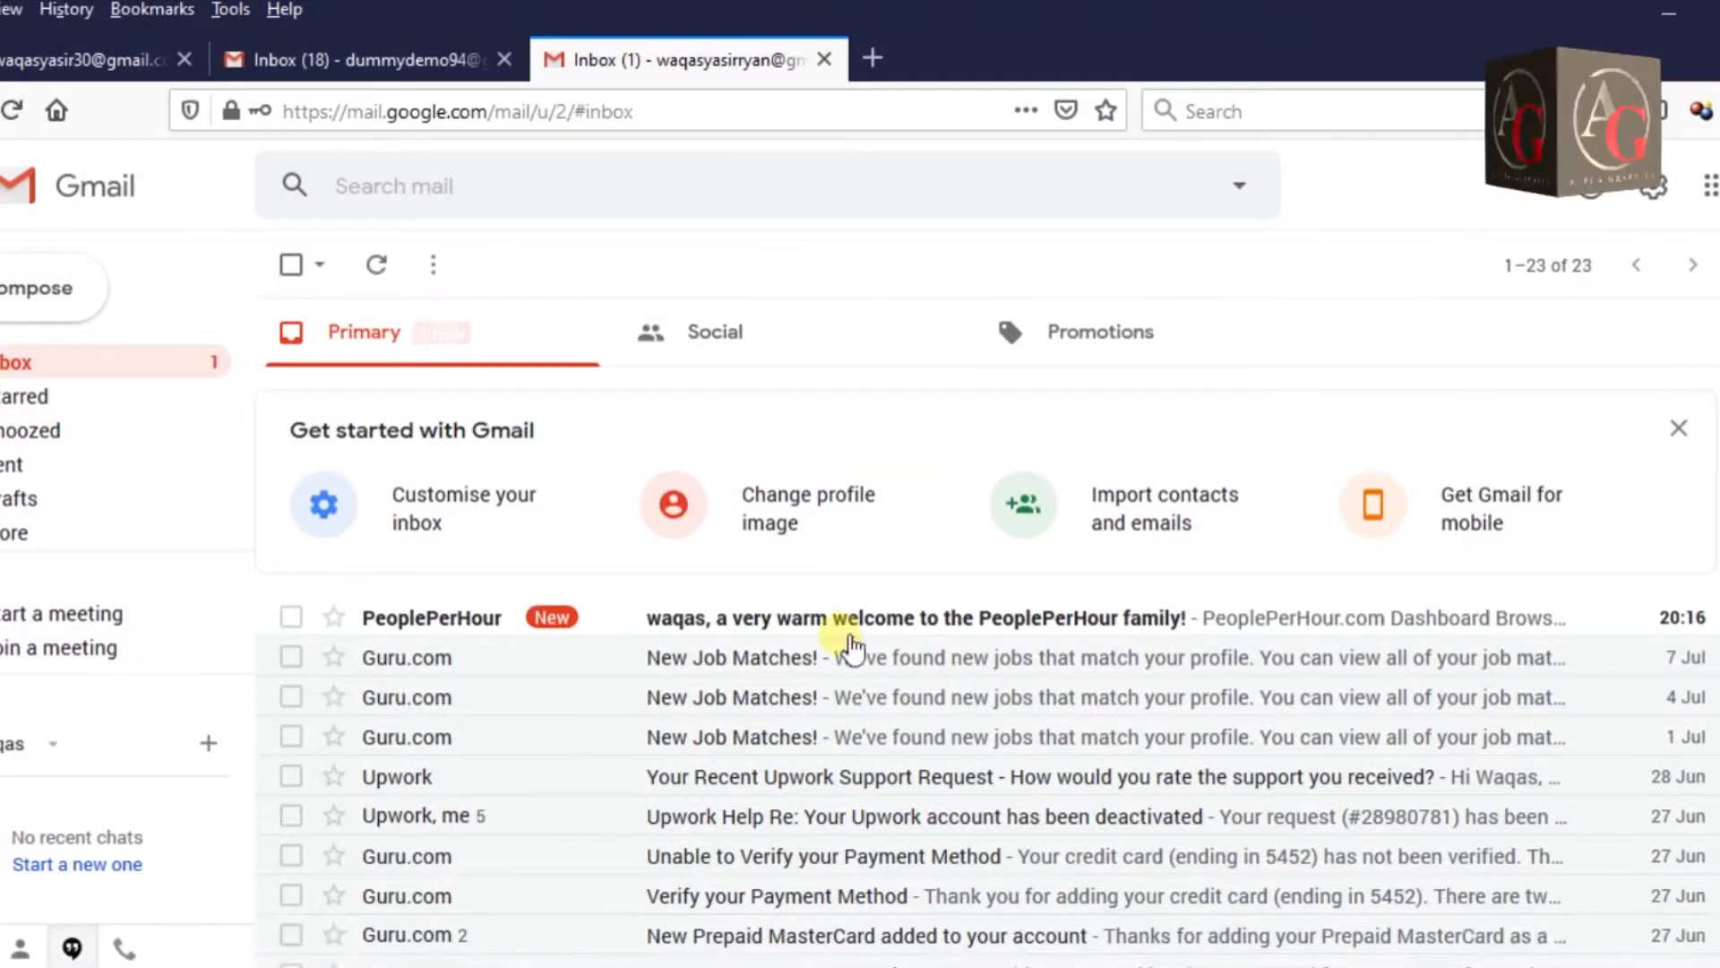
# Open the PeoplePerHour welcome email, follow Complete Application, and select the login page URL.
pyautogui.click(864, 627)
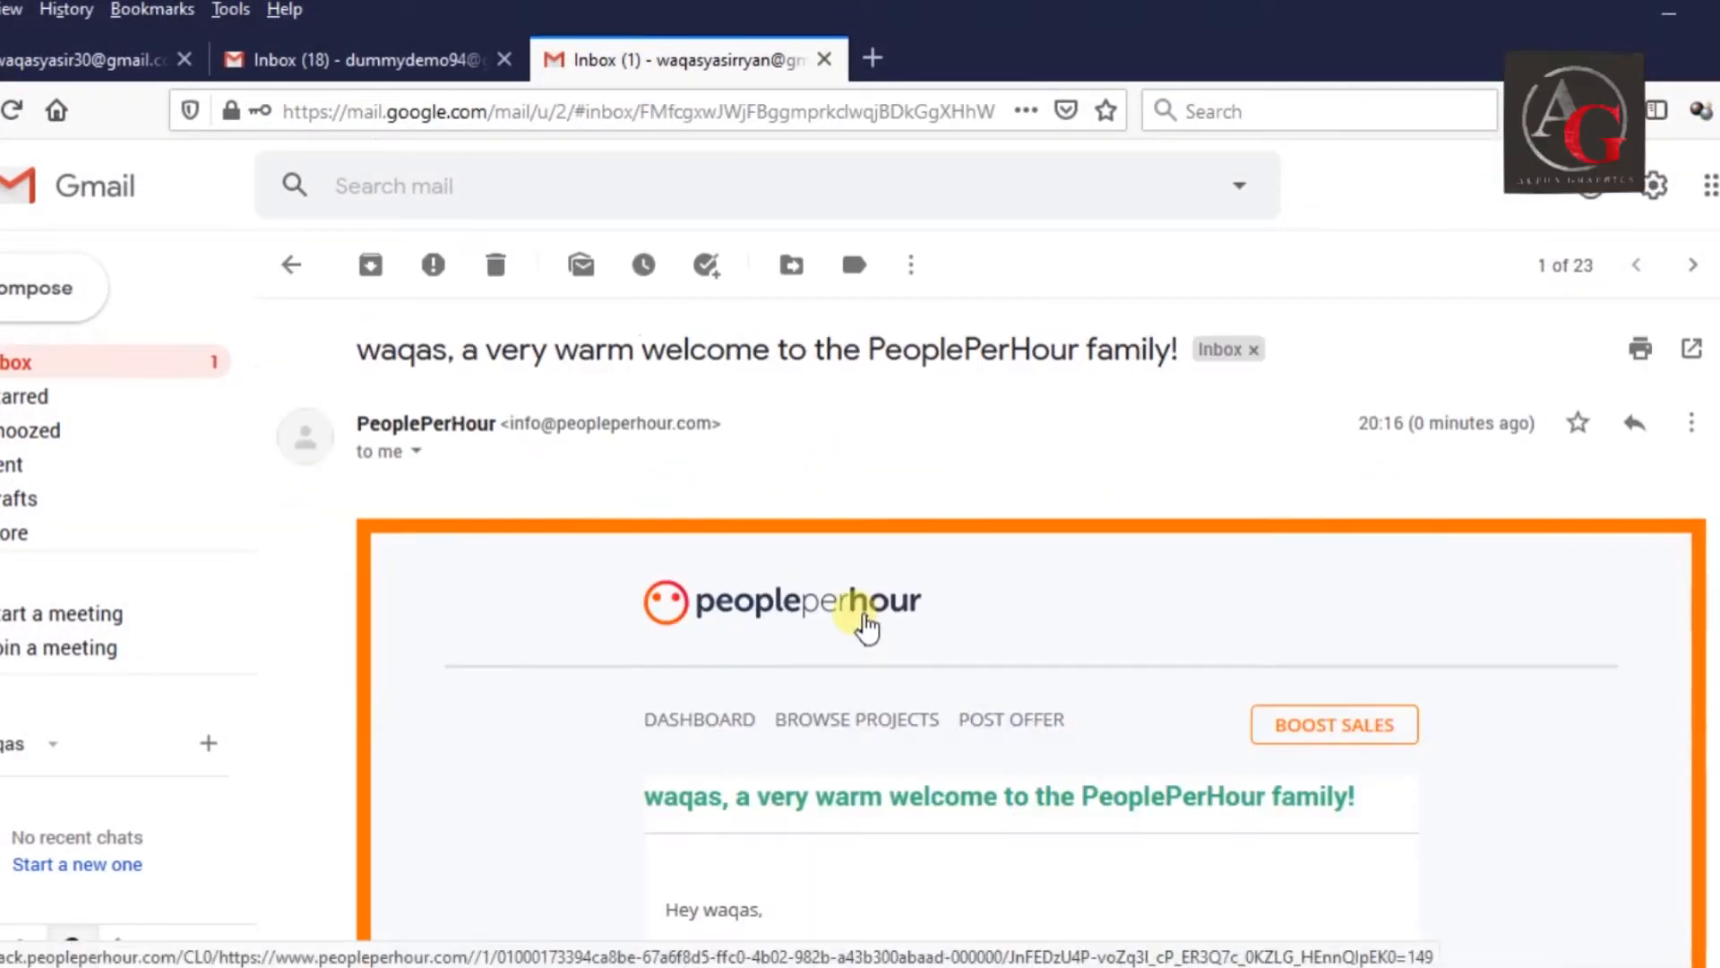
pyautogui.scroll(-4, 1380, 620)
pyautogui.scroll(-6, 1001, 560)
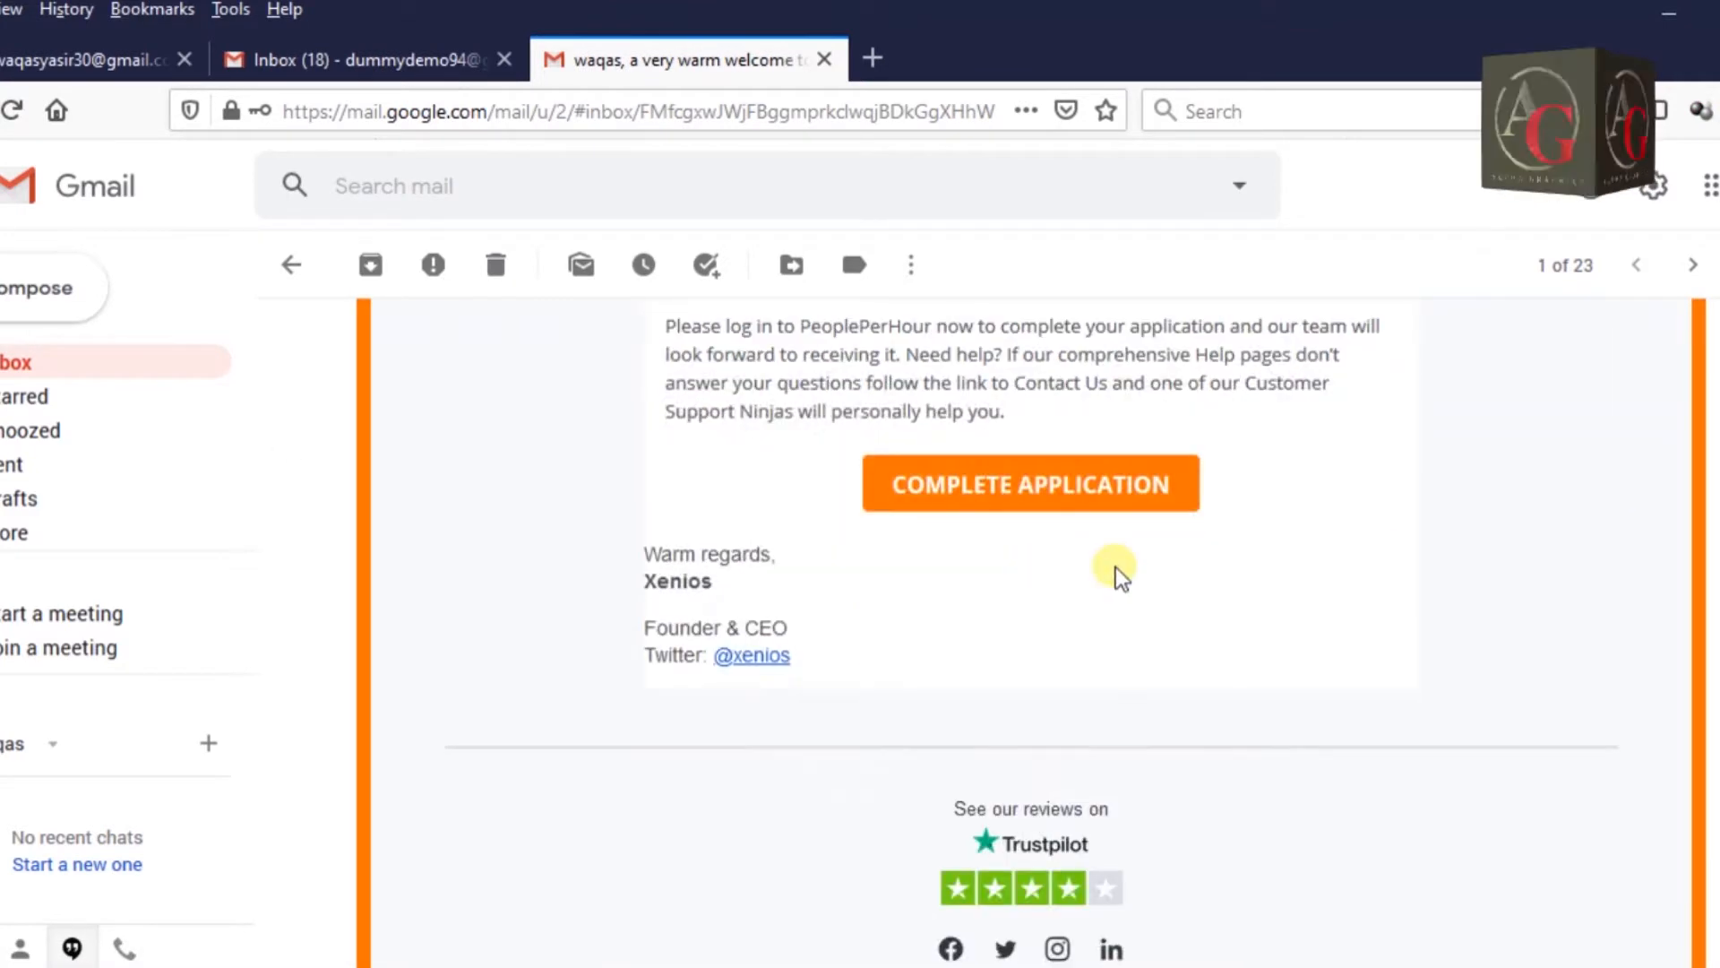
pyautogui.click(1060, 496)
pyautogui.click(697, 124)
pyautogui.hotkey('ctrl', 'c')
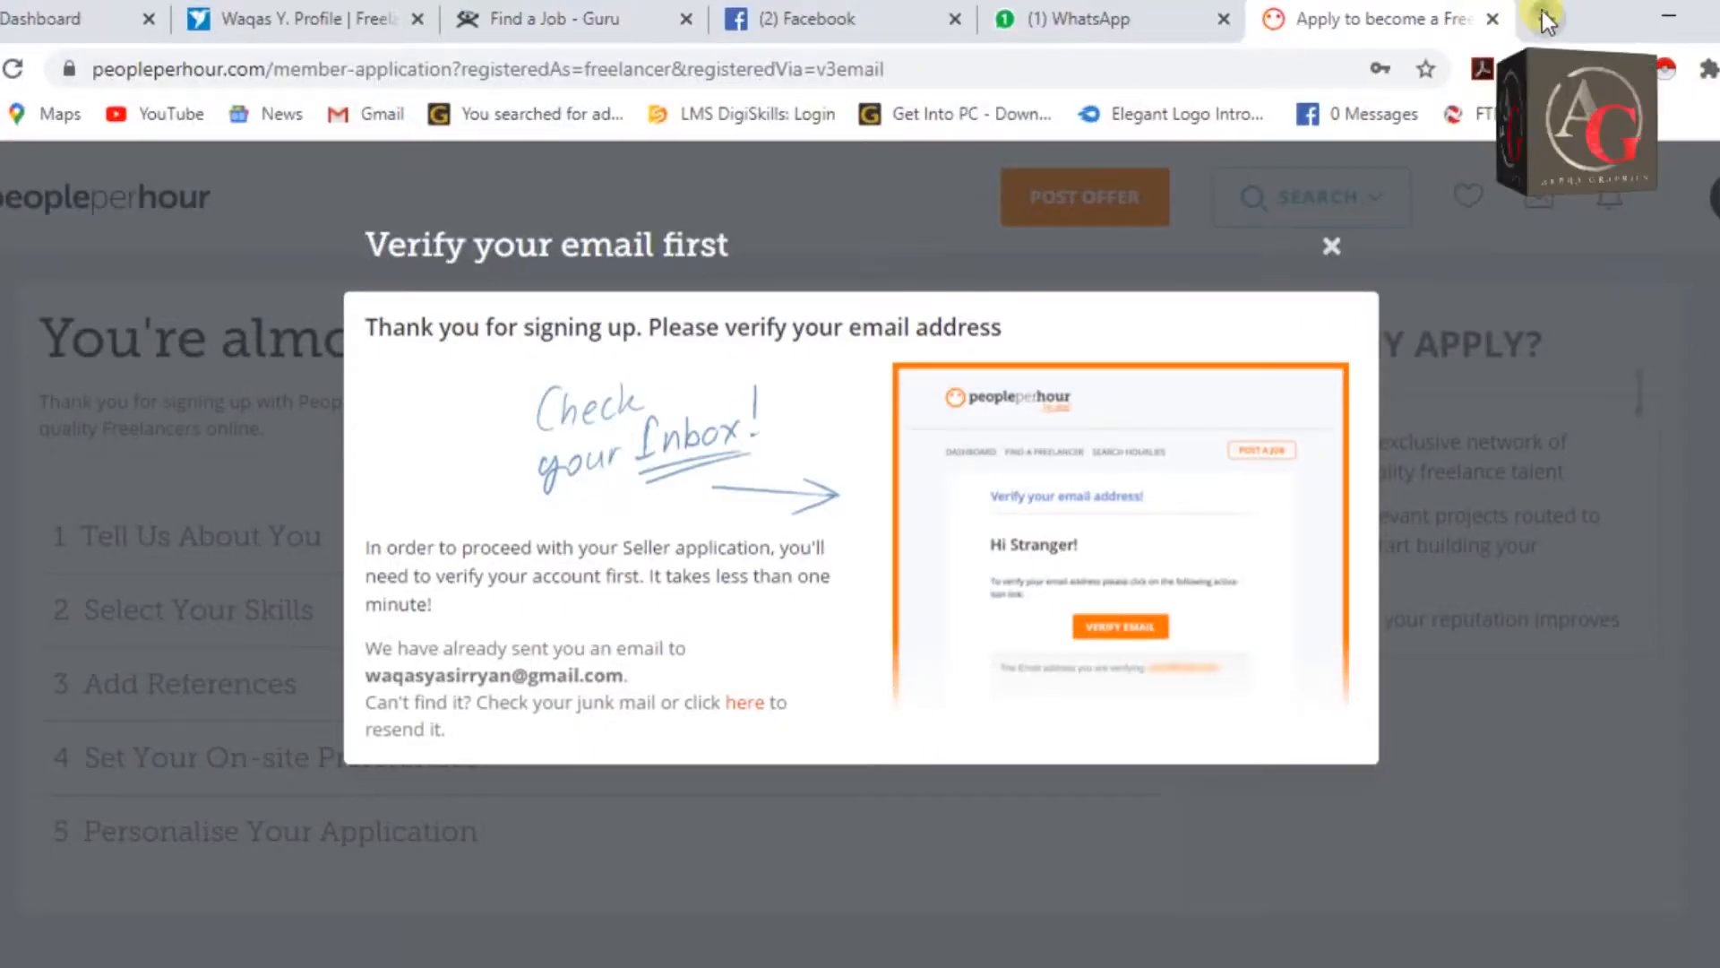
# Load the copied login URL in a new tab and start the Tell Us About You step.
pyautogui.hotkey('ctrl', 't')
pyautogui.hotkey('ctrl', 'v')
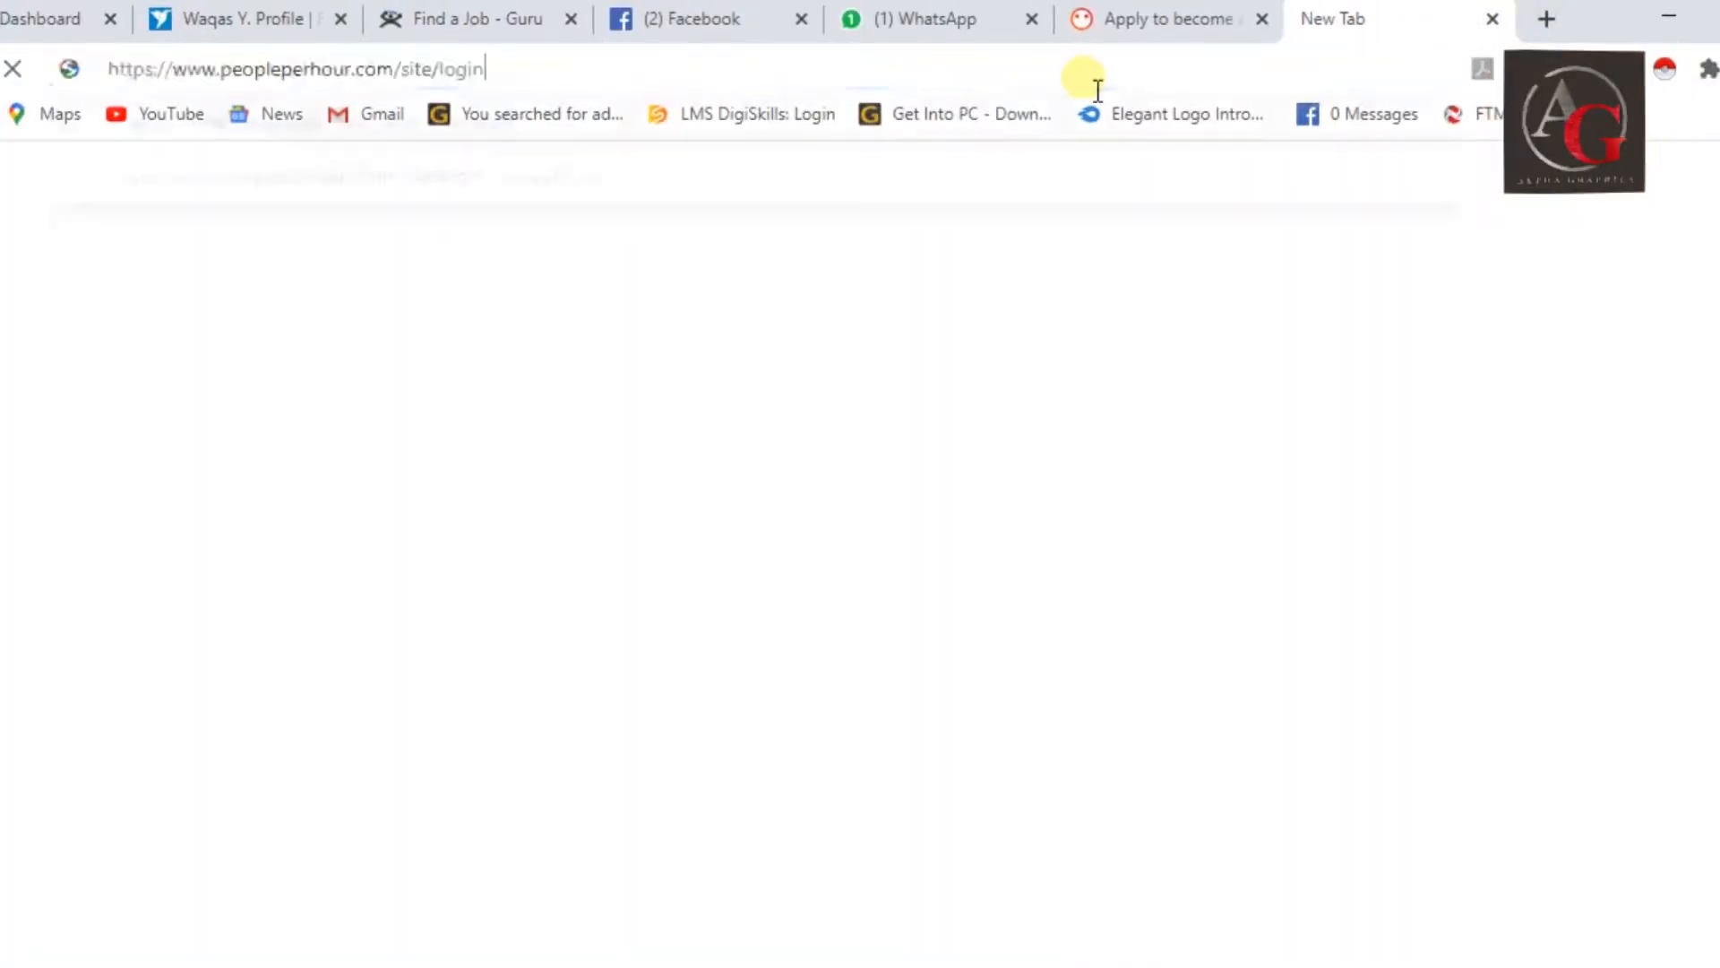
pyautogui.press('Return')
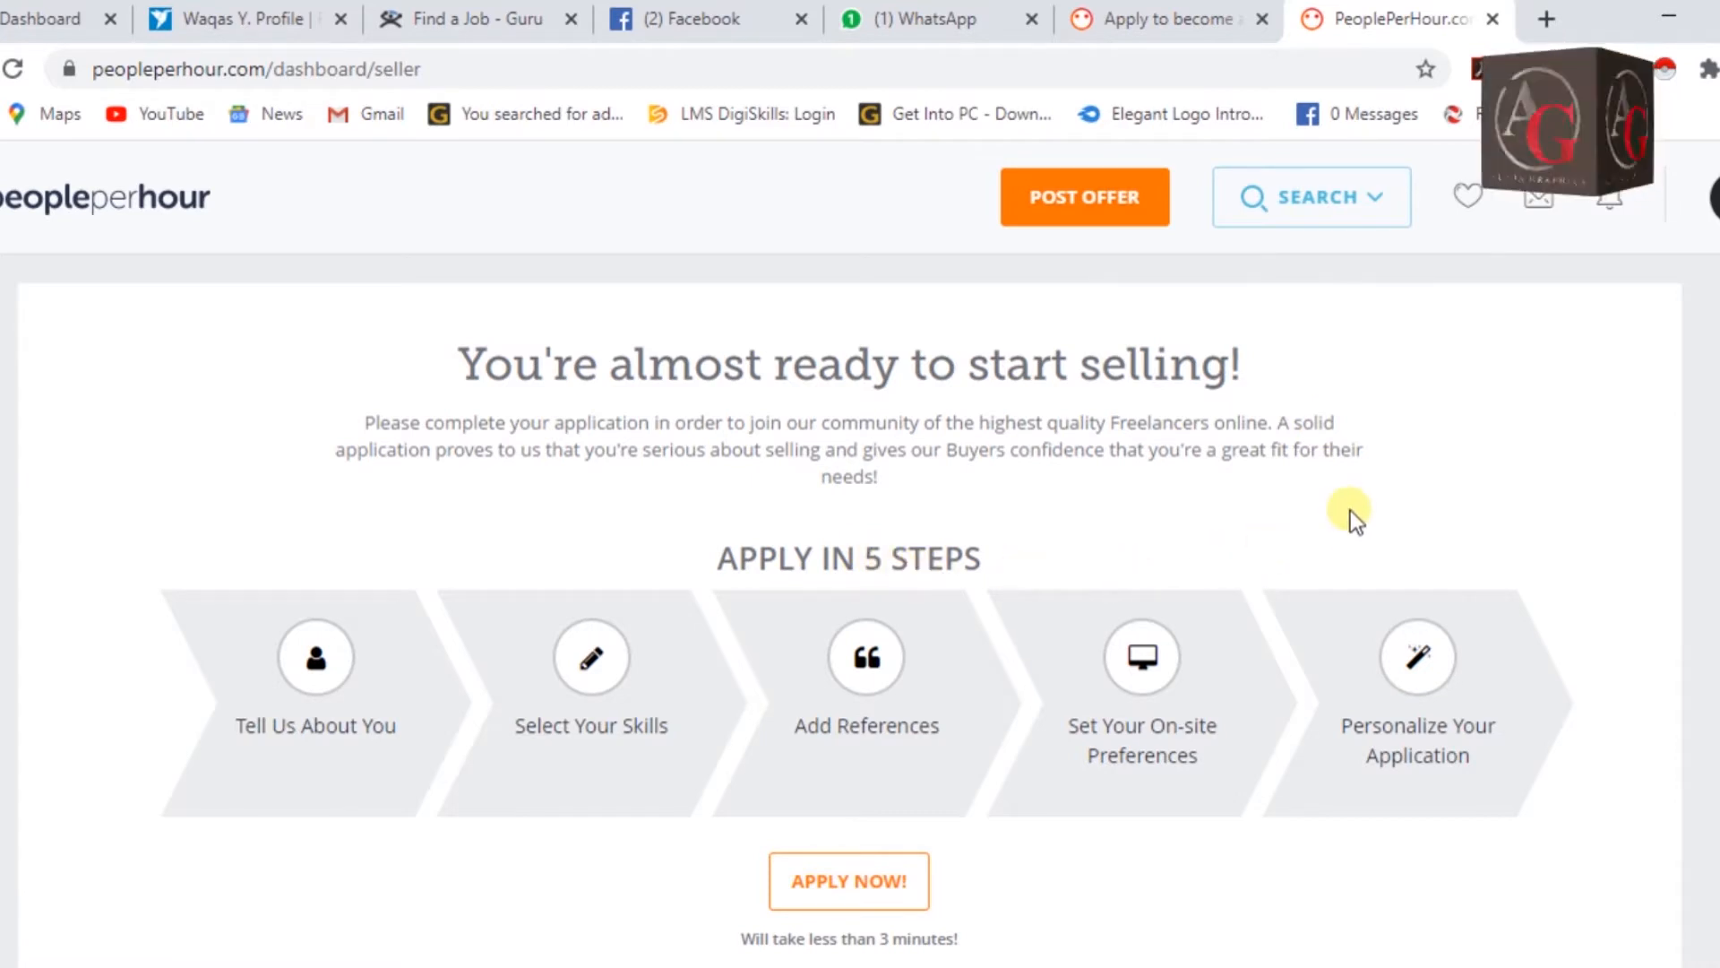
pyautogui.scroll(-1, 1347, 513)
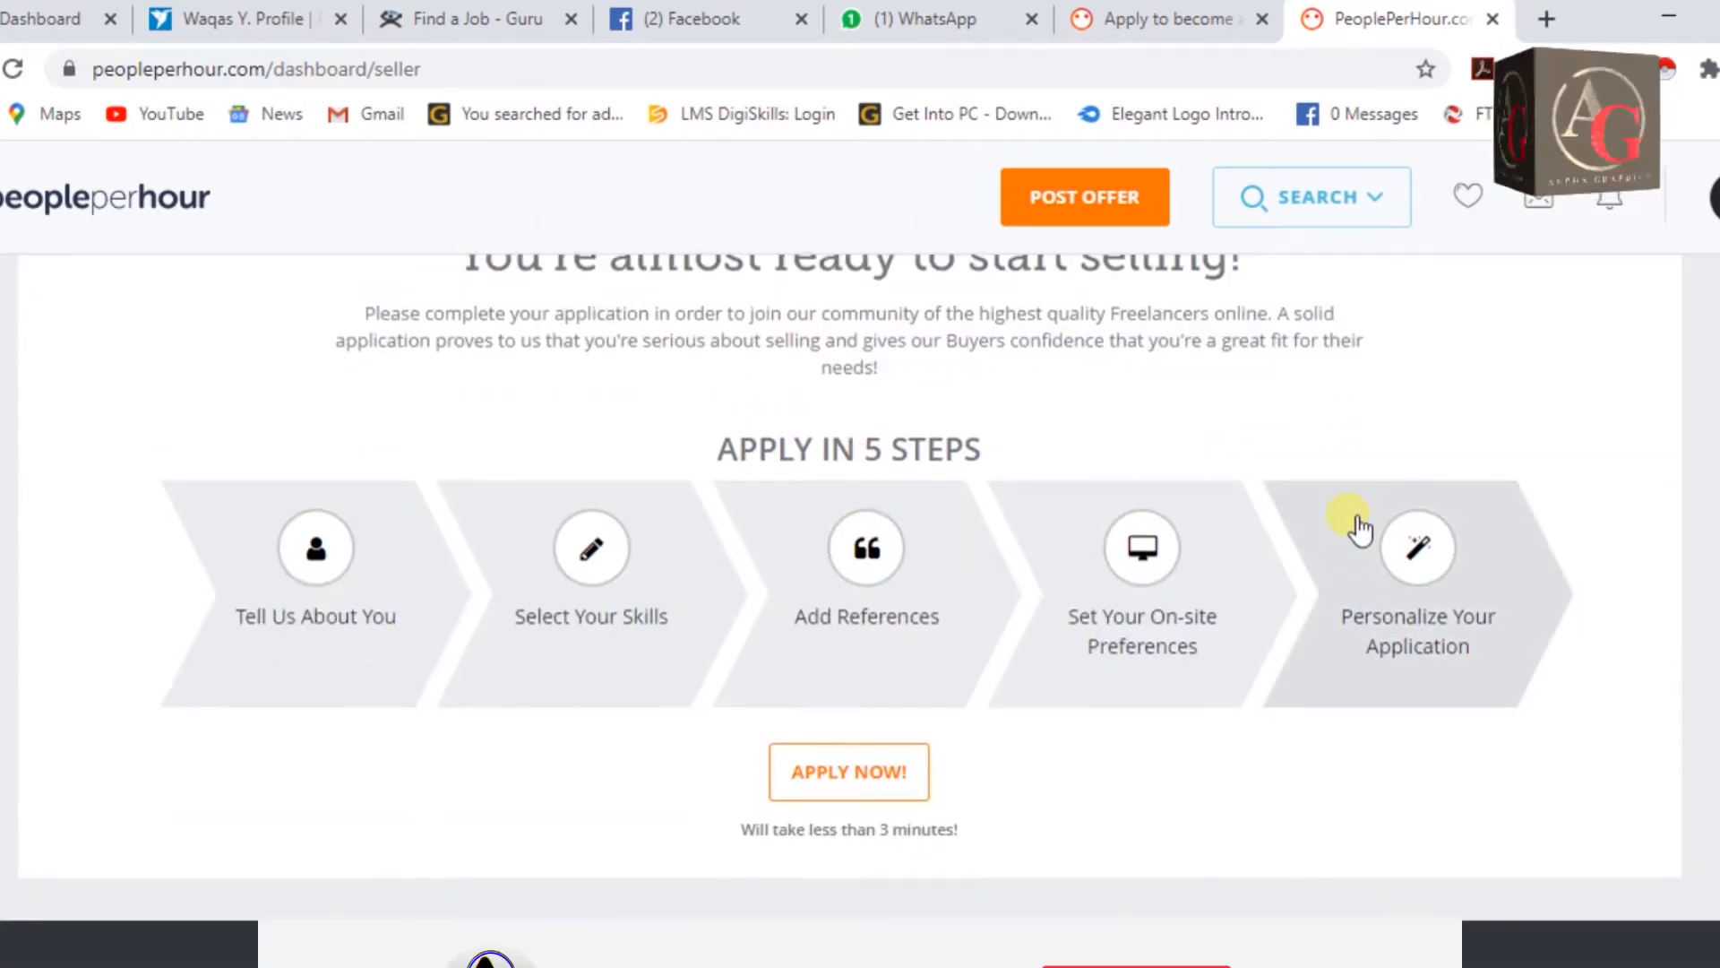
pyautogui.scroll(1, 1355, 523)
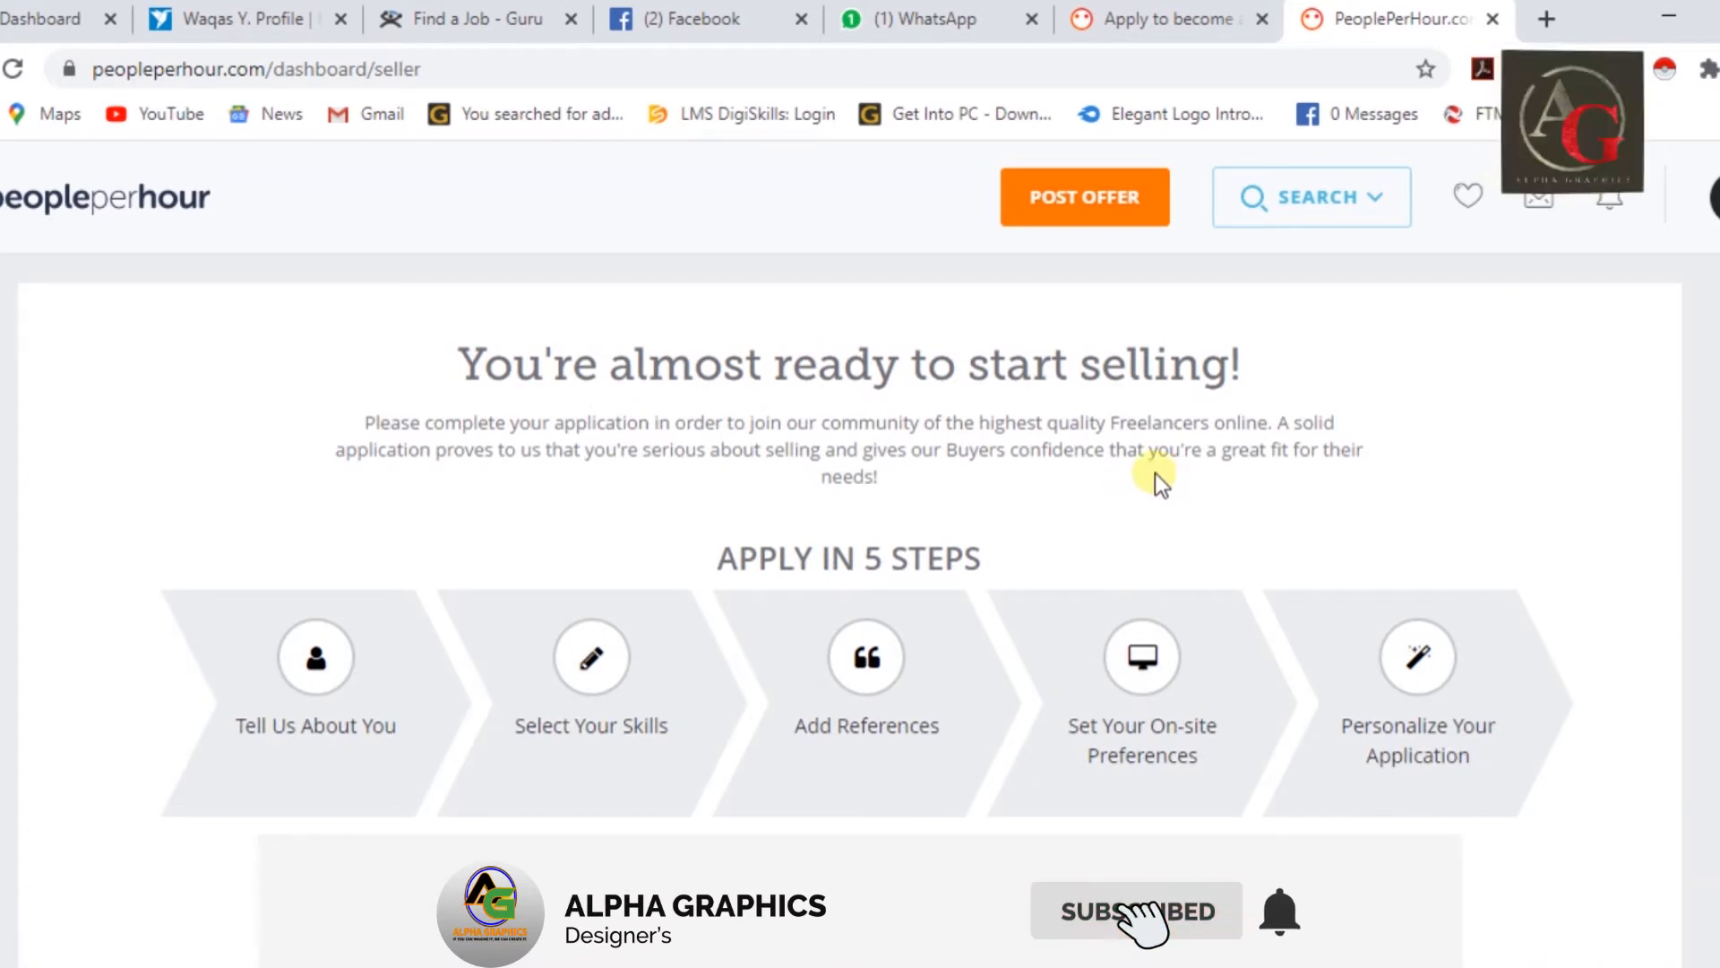
pyautogui.click(323, 672)
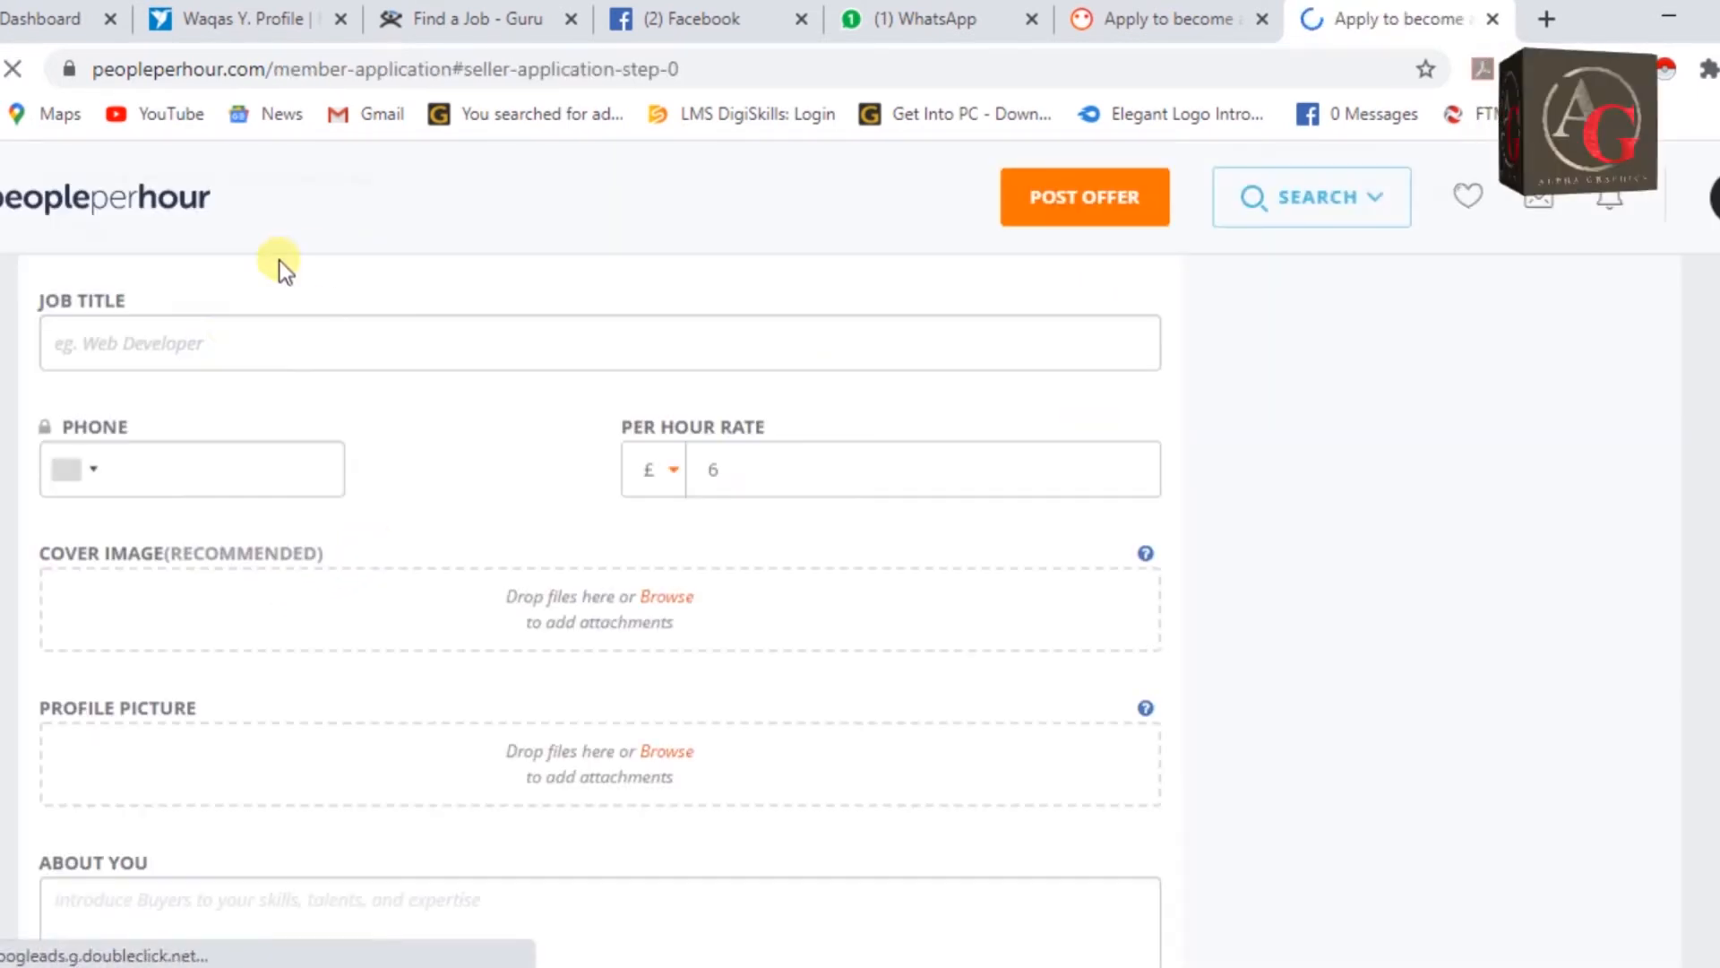
# Answer NO to representing a company and enter Graphic Designer as the job title.
pyautogui.click(238, 337)
pyautogui.scroll(2, 591, 600)
pyautogui.scroll(2, 591, 600)
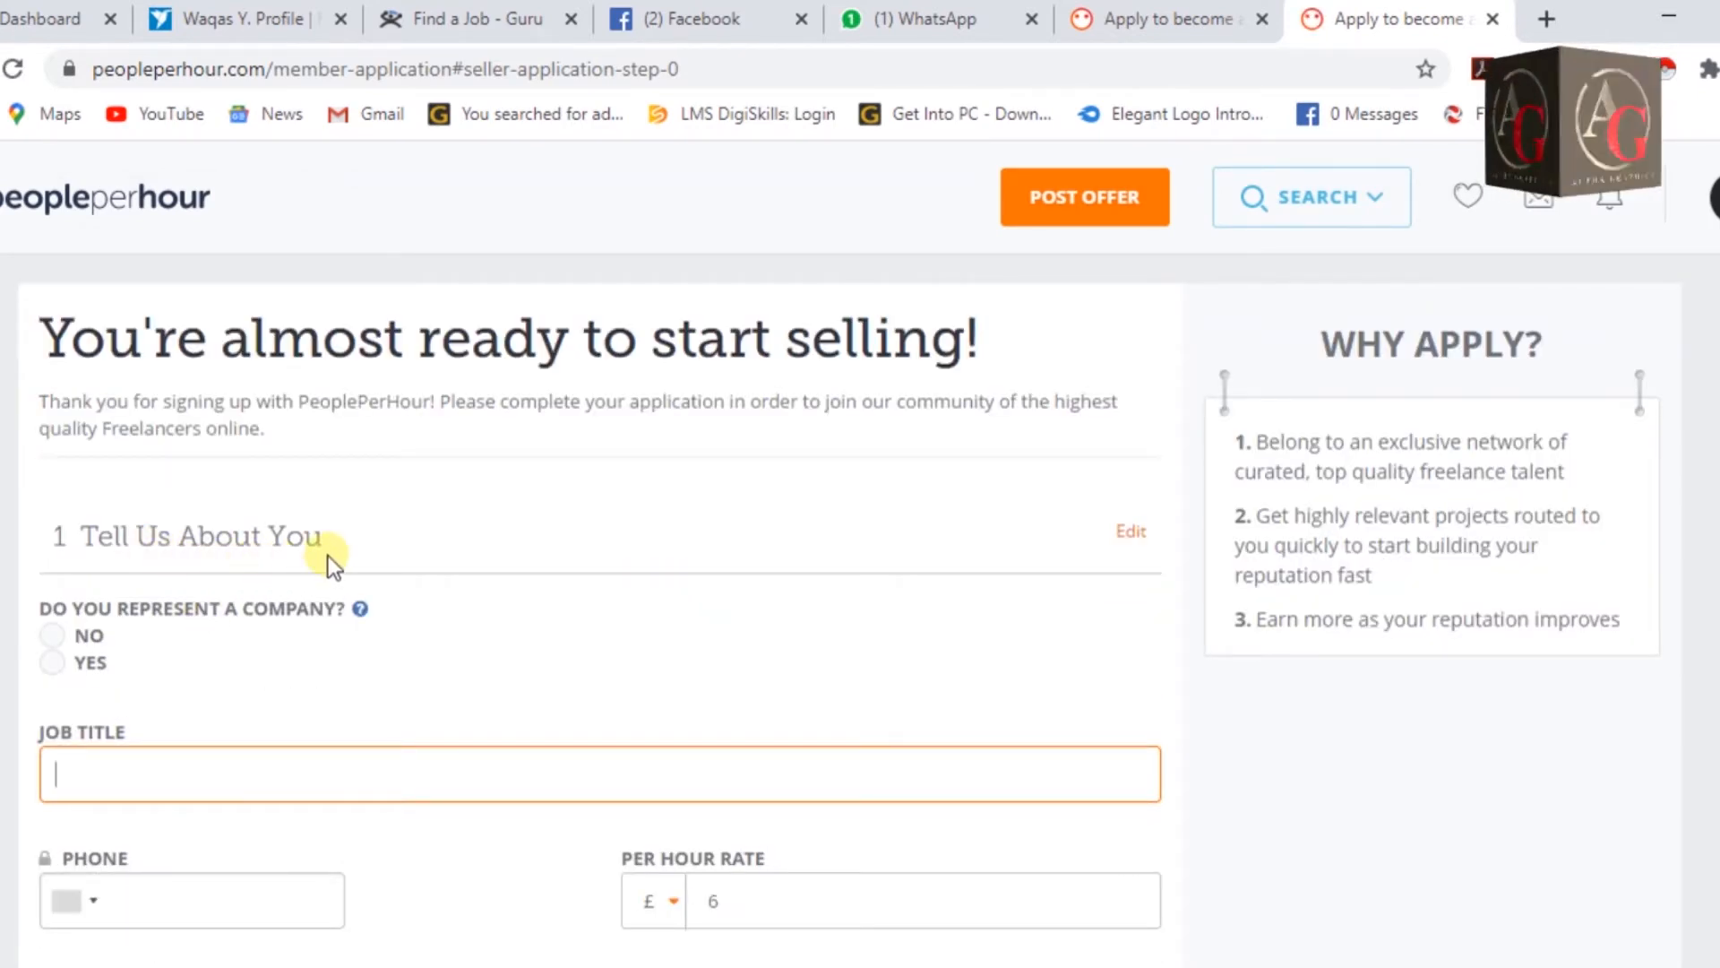
pyautogui.click(61, 640)
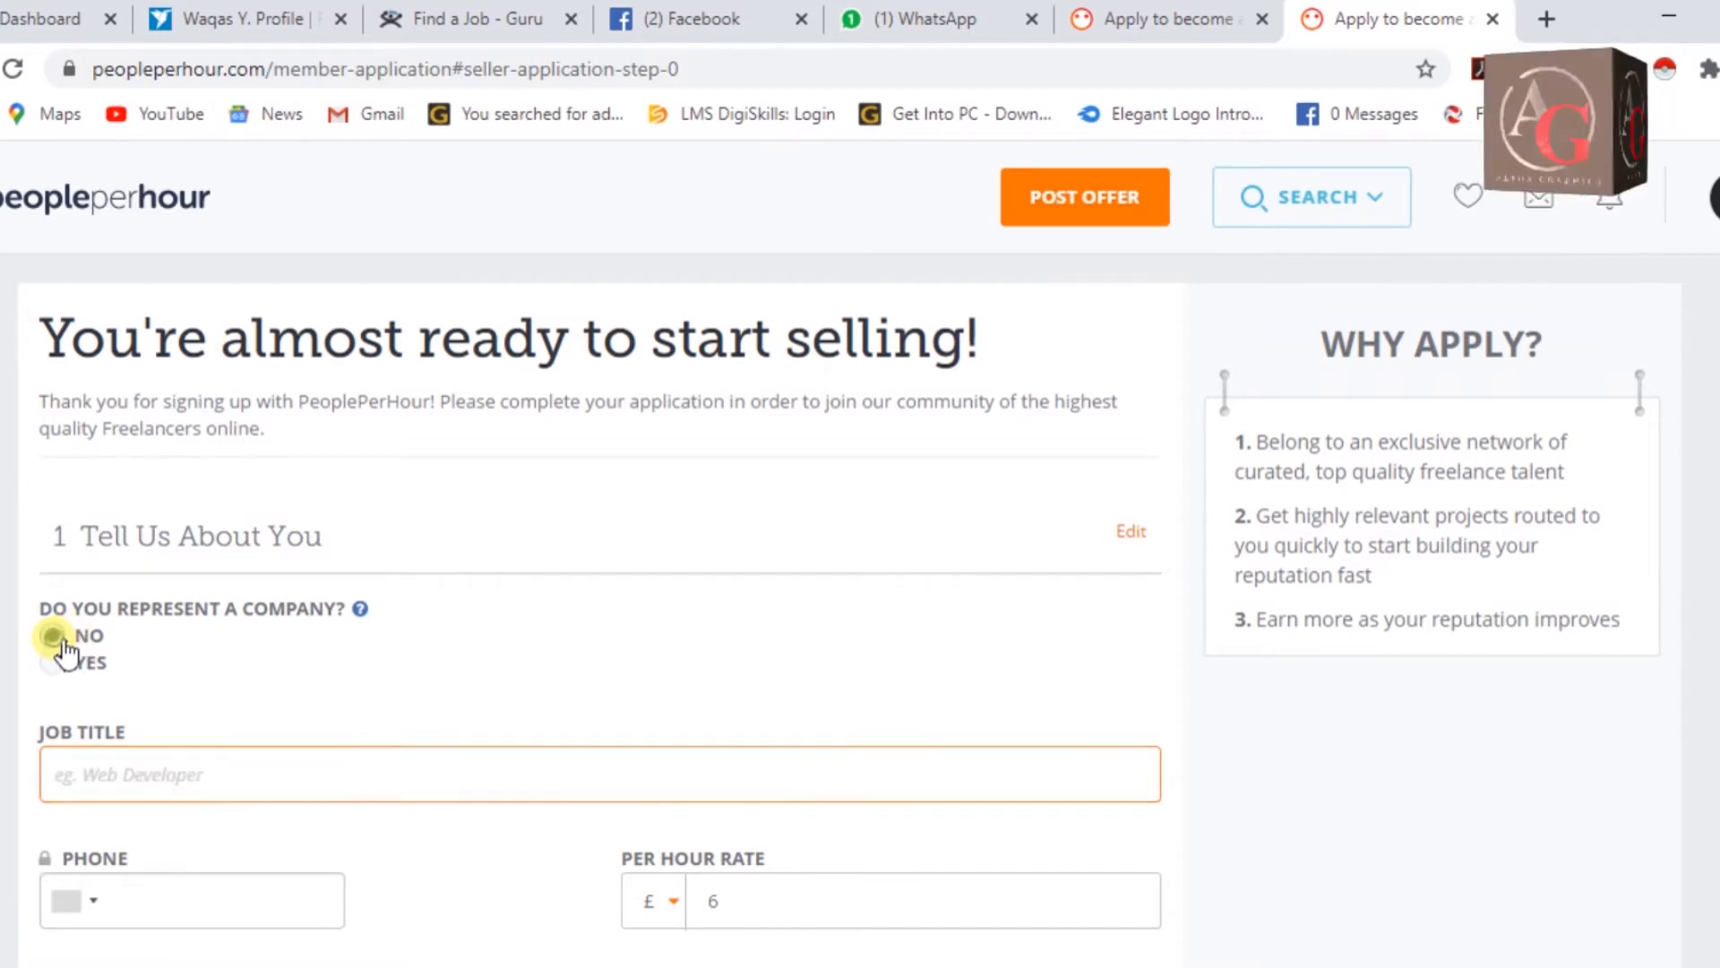
pyautogui.click(108, 778)
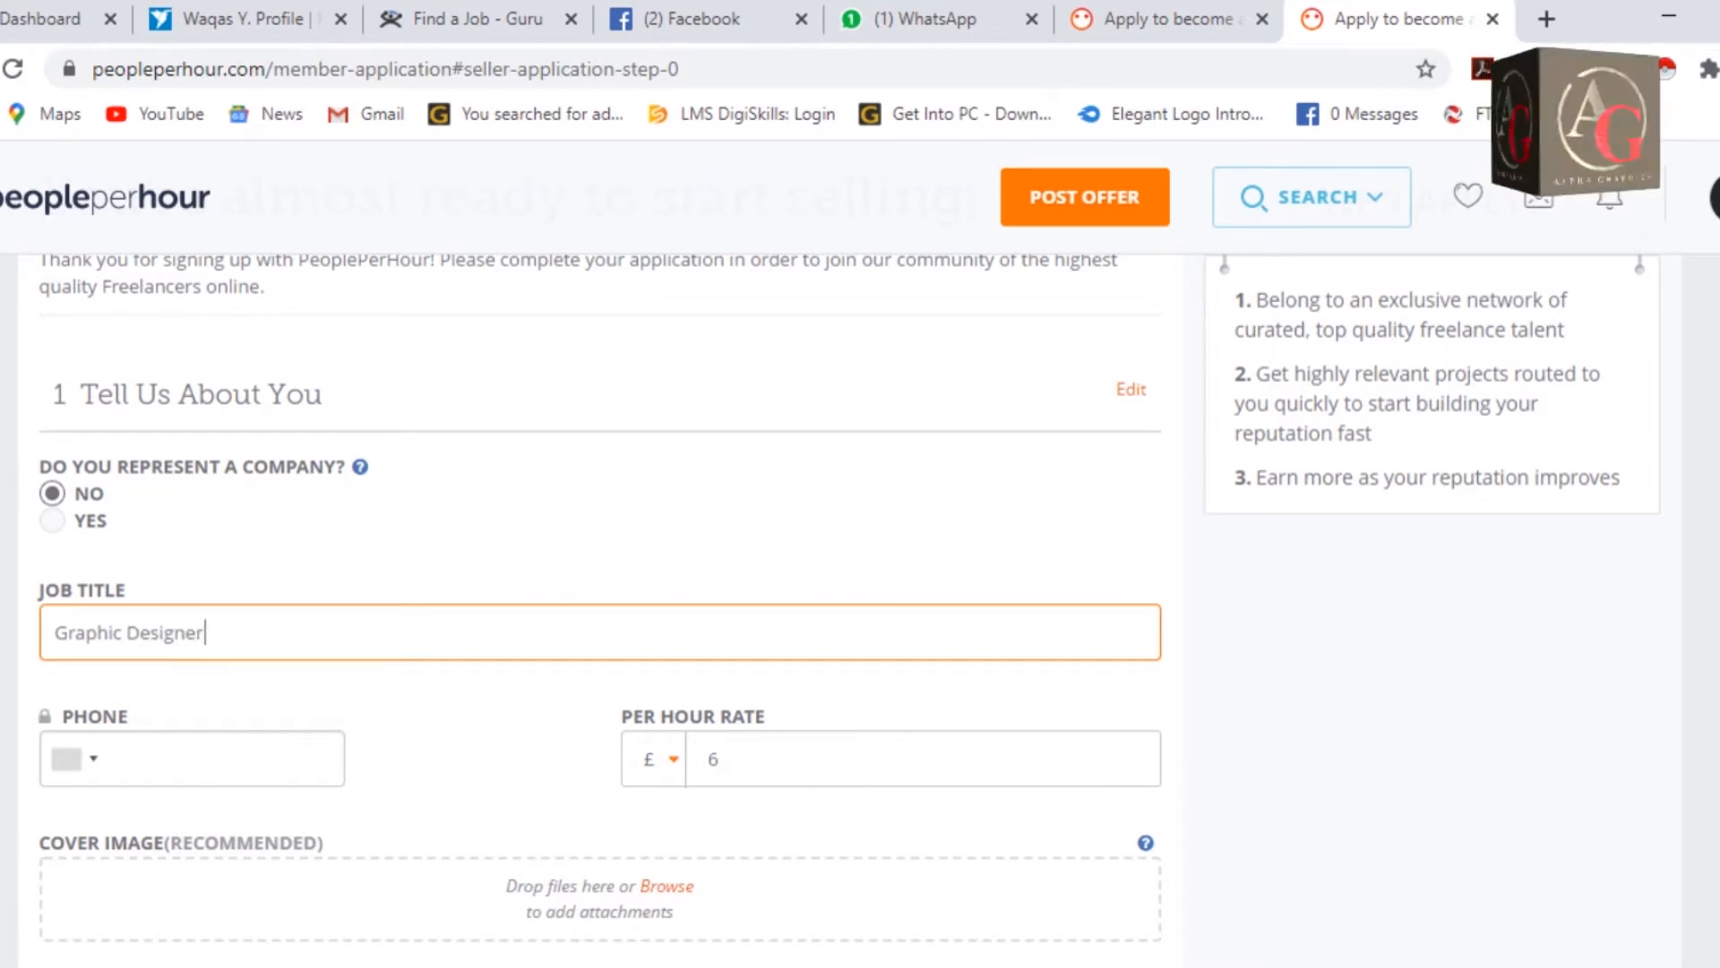
pyautogui.press('Tab')
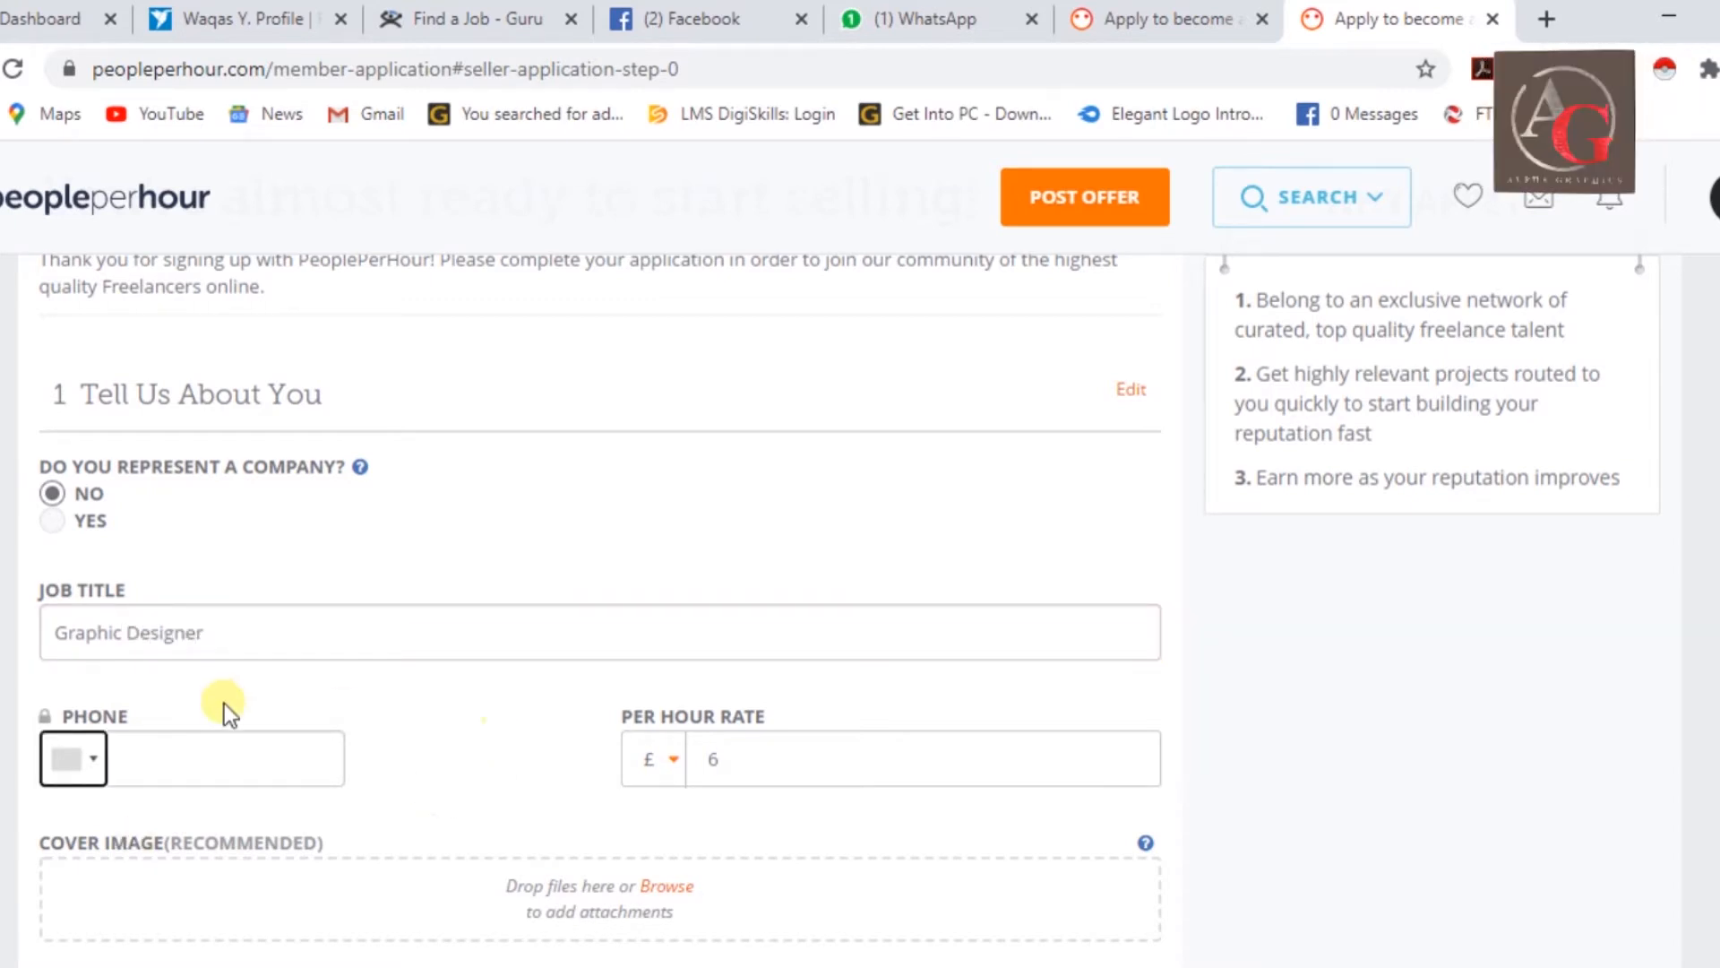
# Choose Pakistan as the phone country and enter the phone number.
pyautogui.click(96, 764)
pyautogui.scroll(-8, 385, 637)
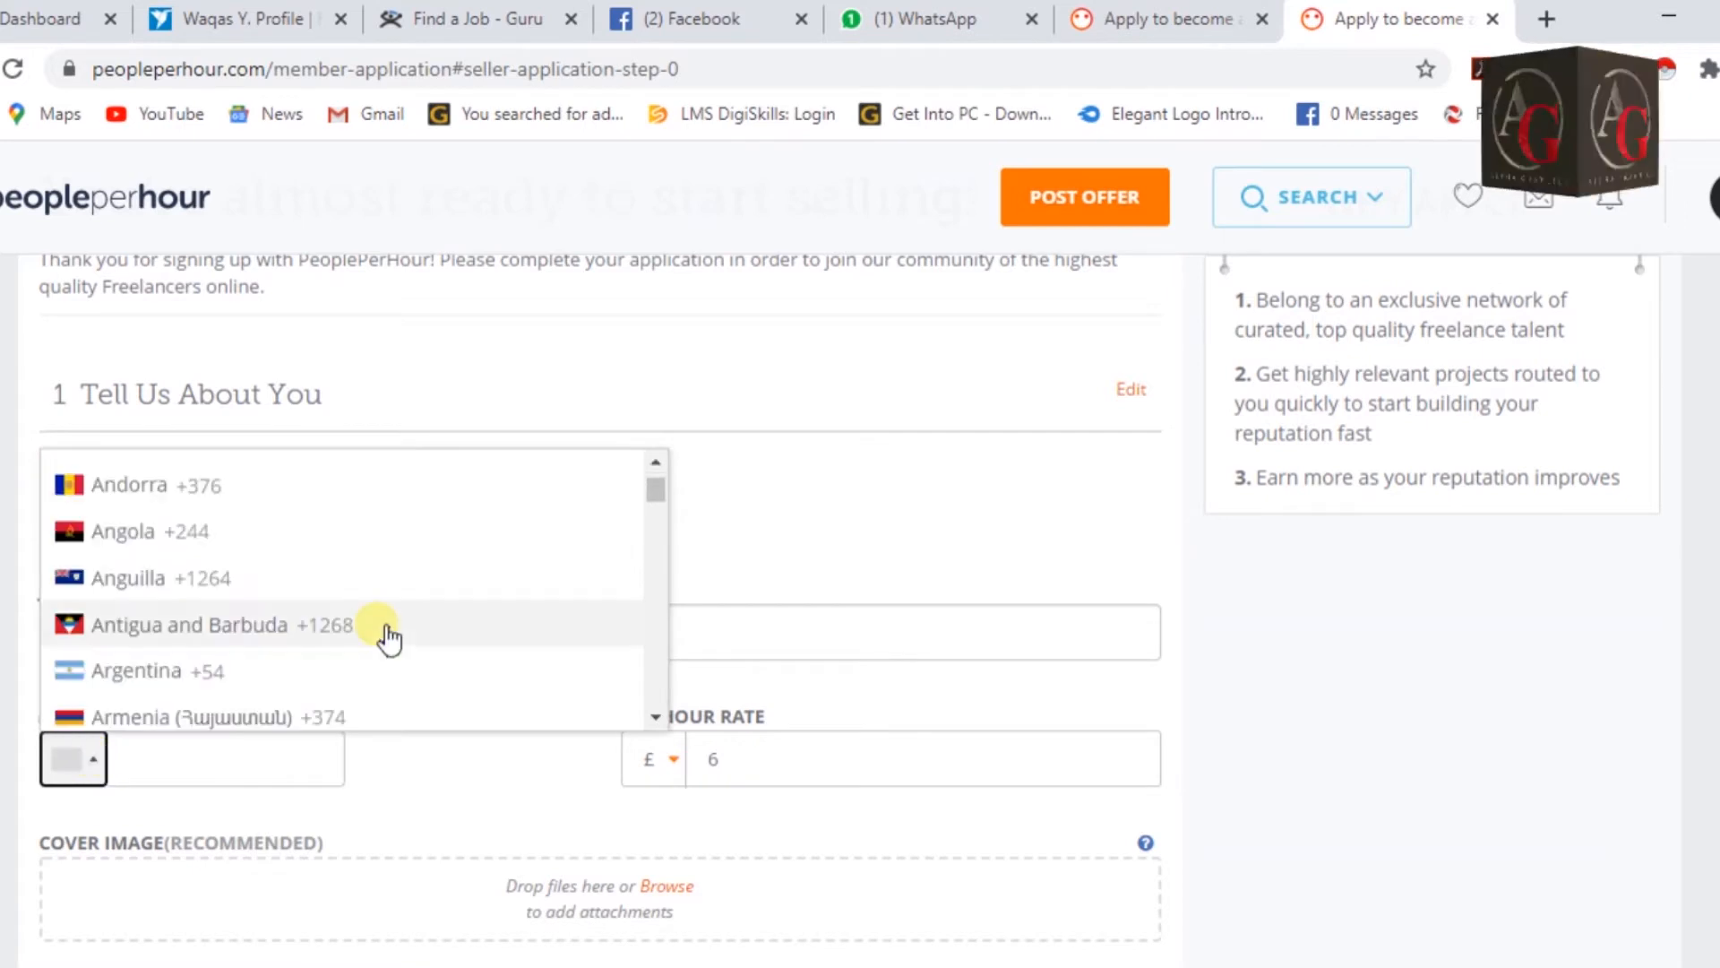
pyautogui.scroll(-10, 389, 638)
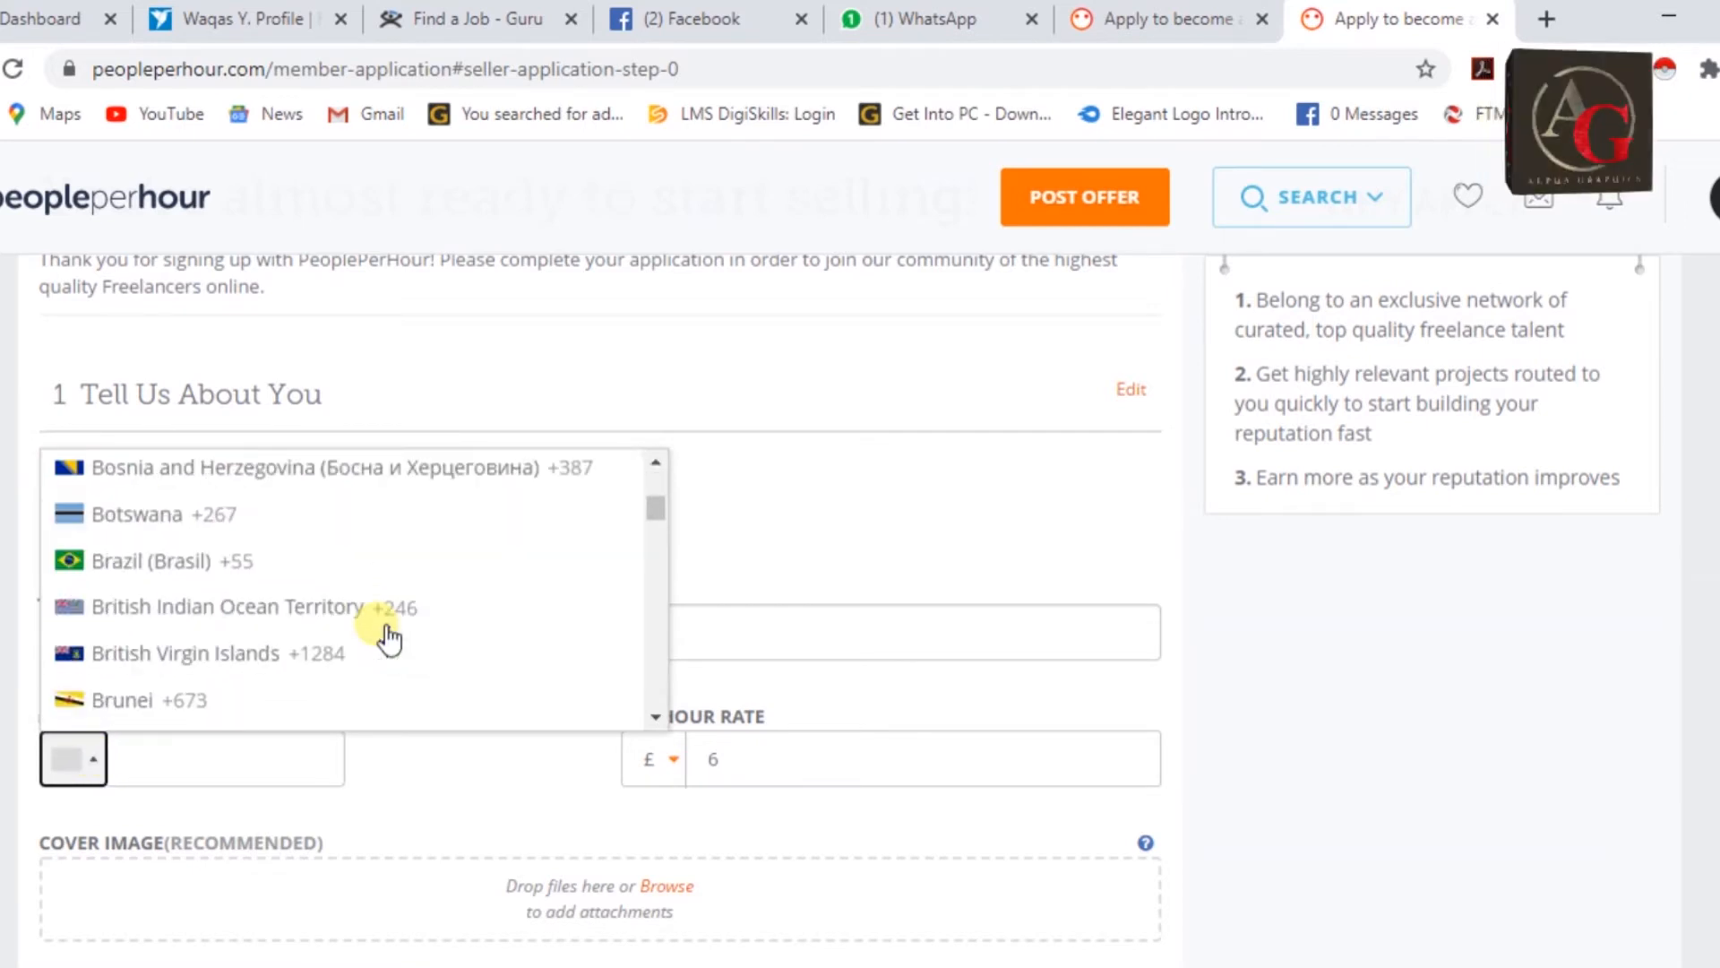
pyautogui.scroll(3, 389, 638)
pyautogui.scroll(-20, 389, 638)
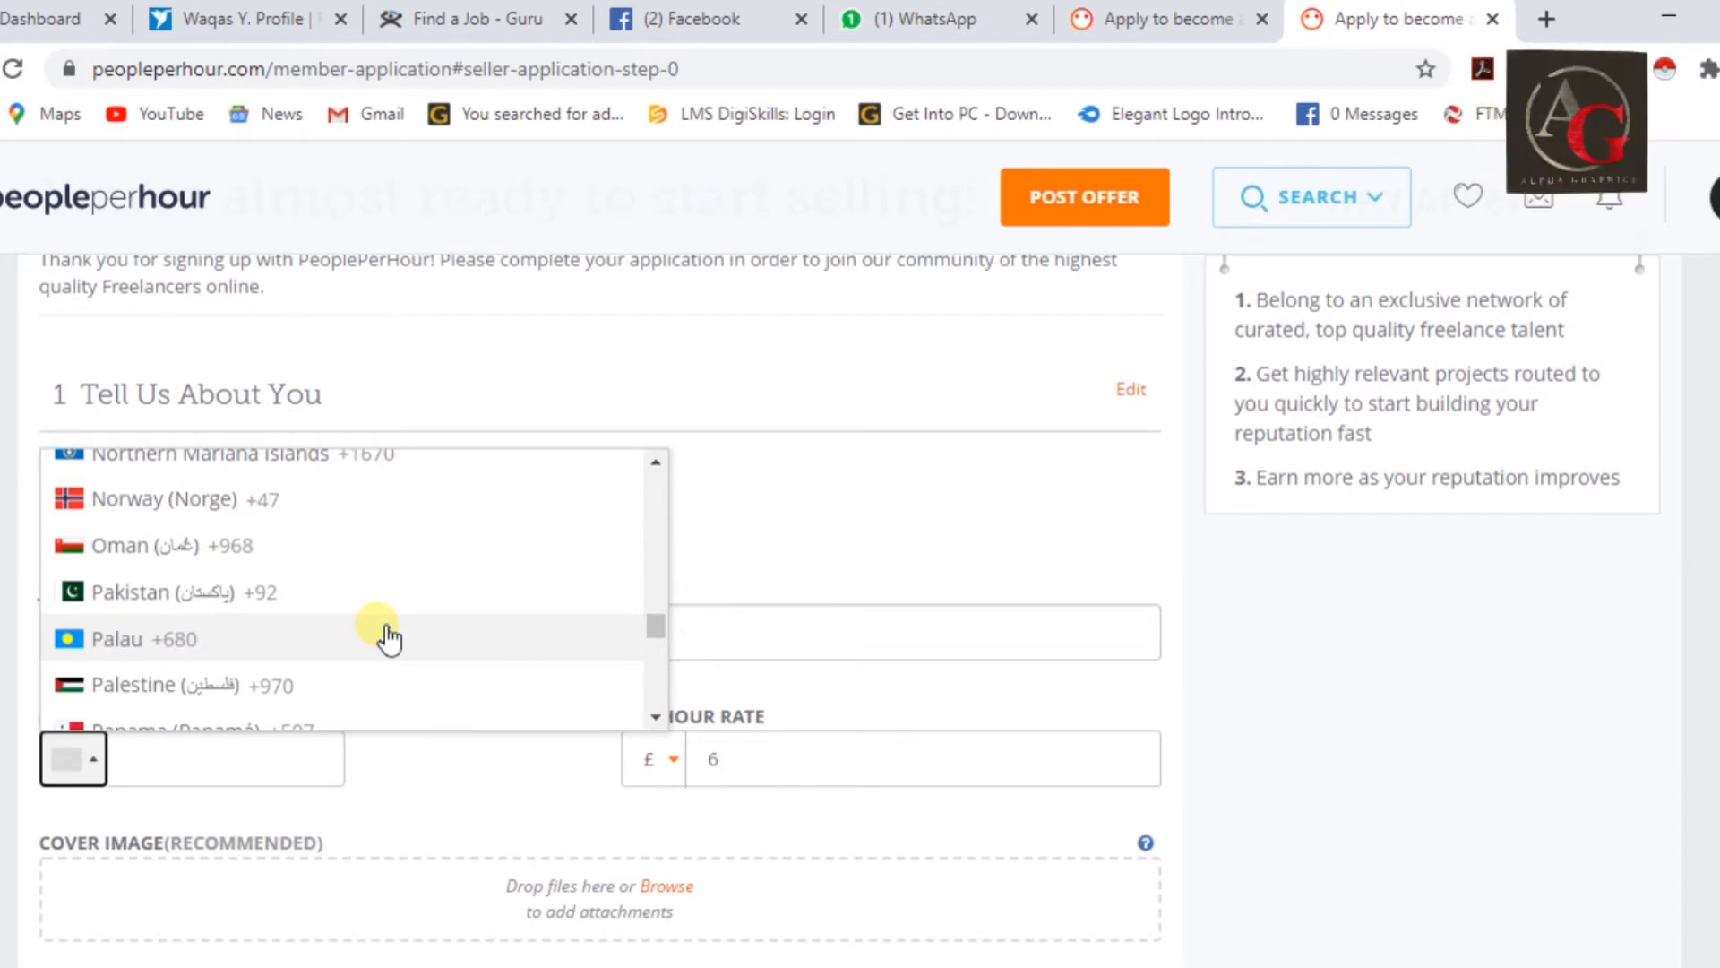
pyautogui.click(238, 593)
pyautogui.click(261, 761)
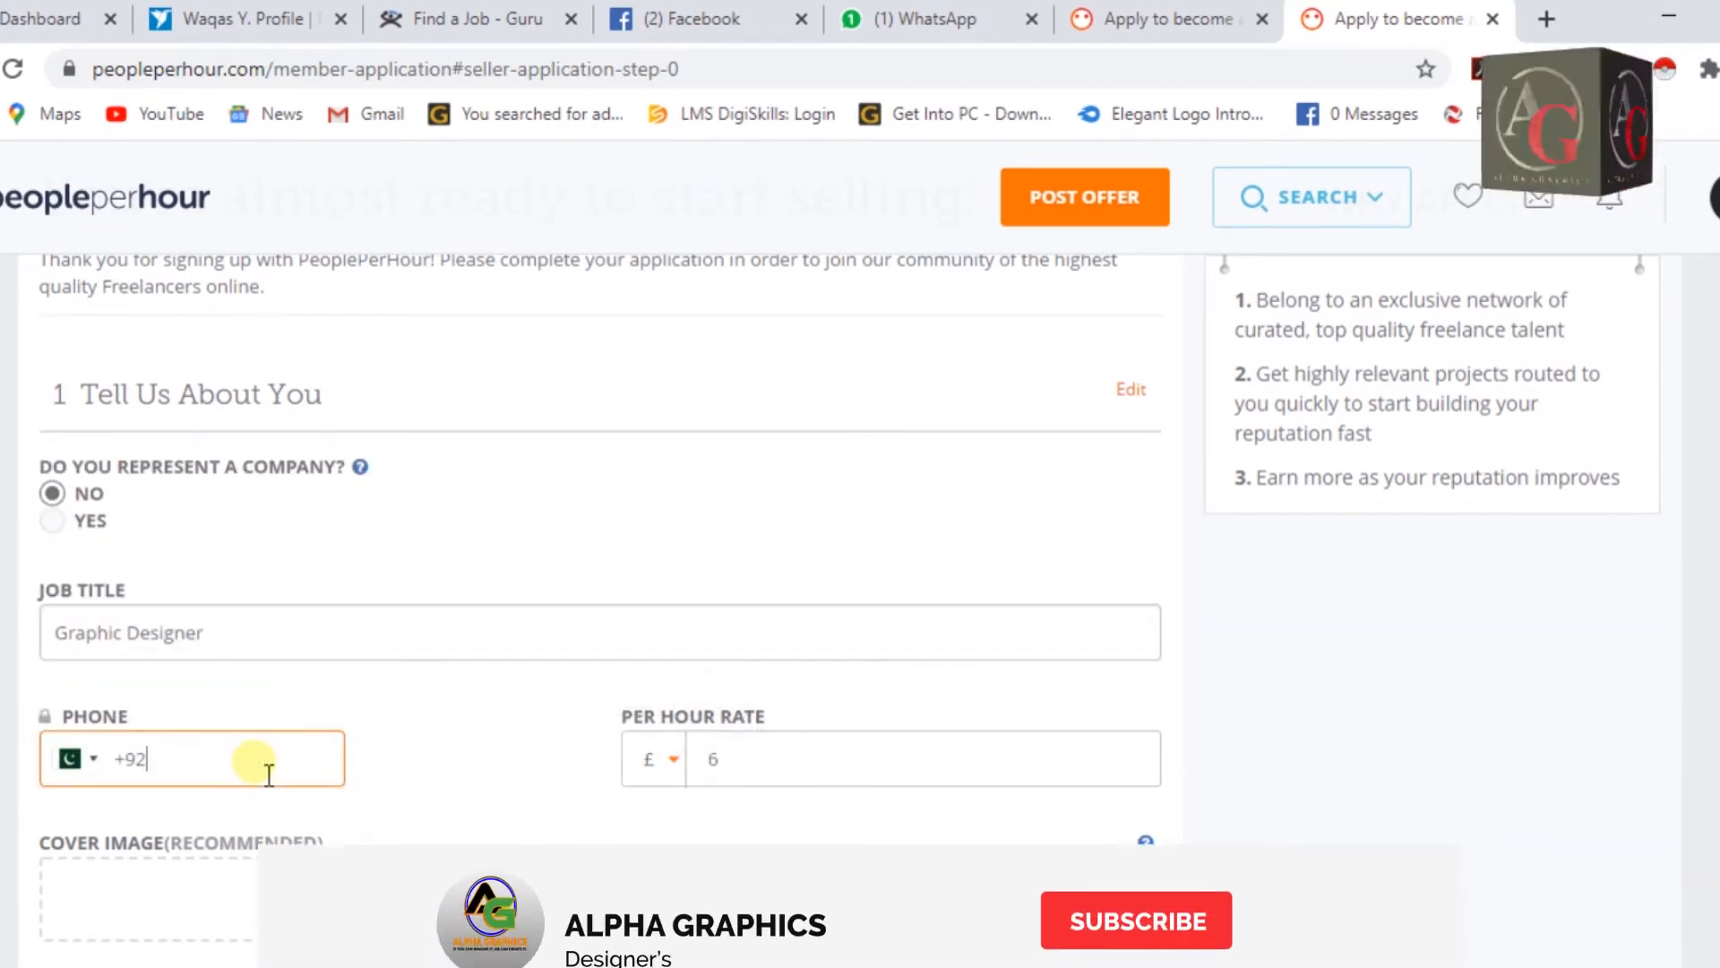
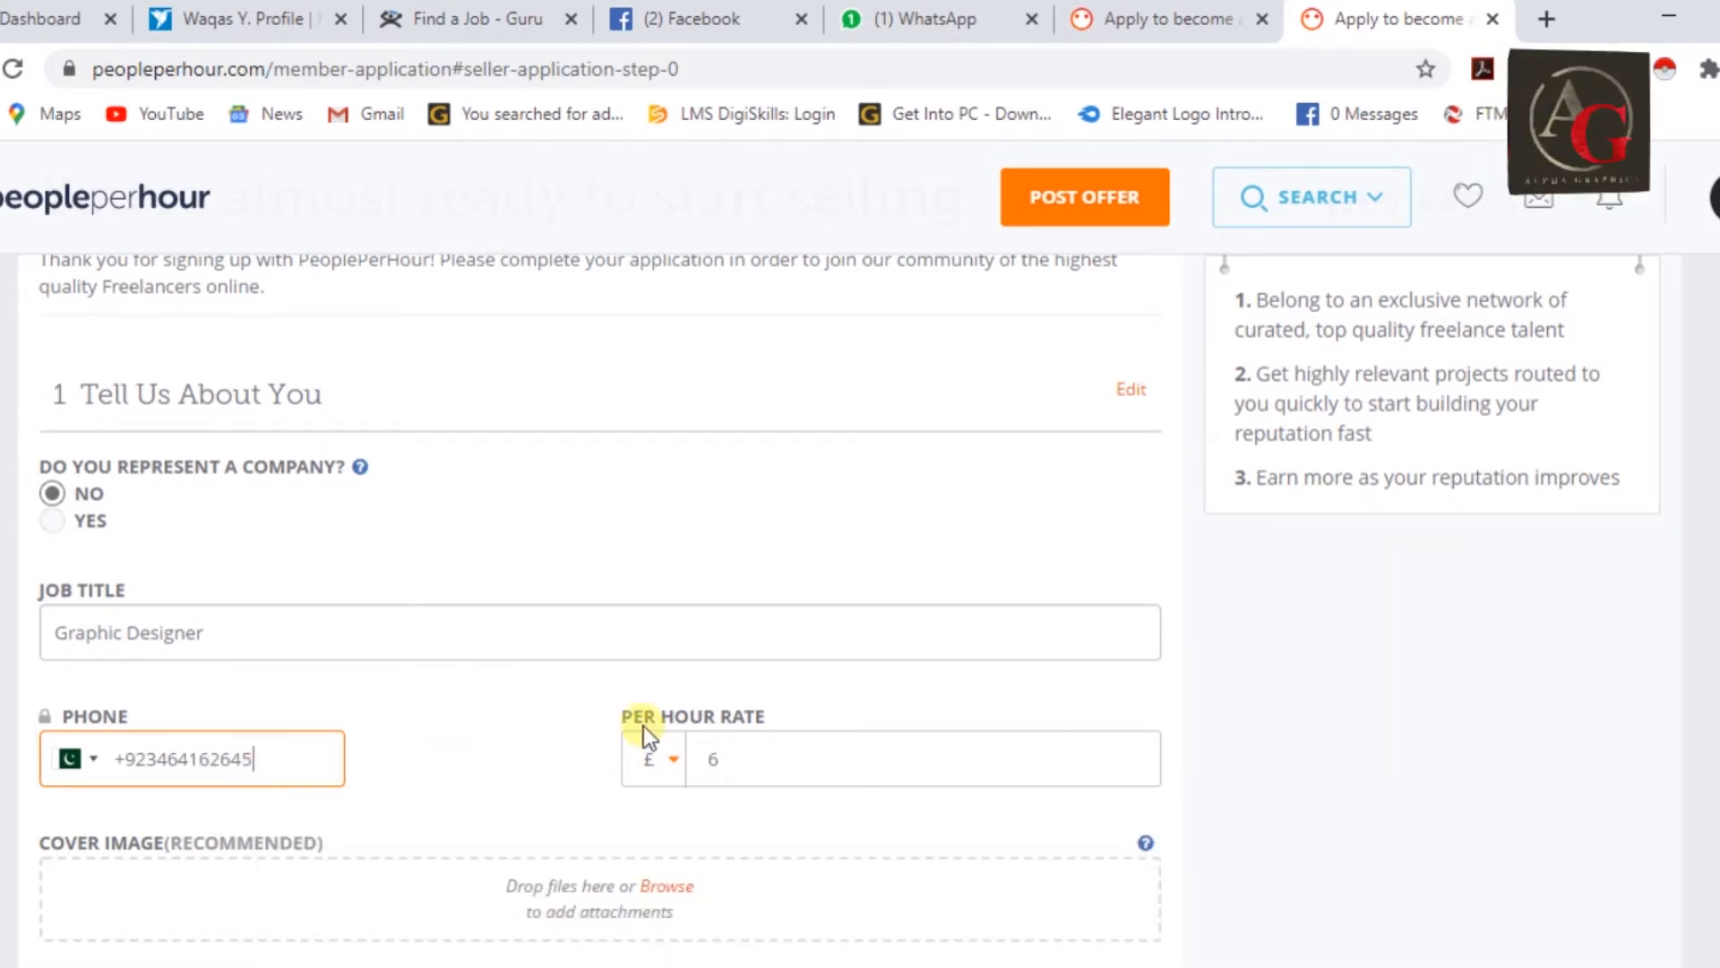
# Set the per hour rate to $15.
pyautogui.scroll(-2, 457, 657)
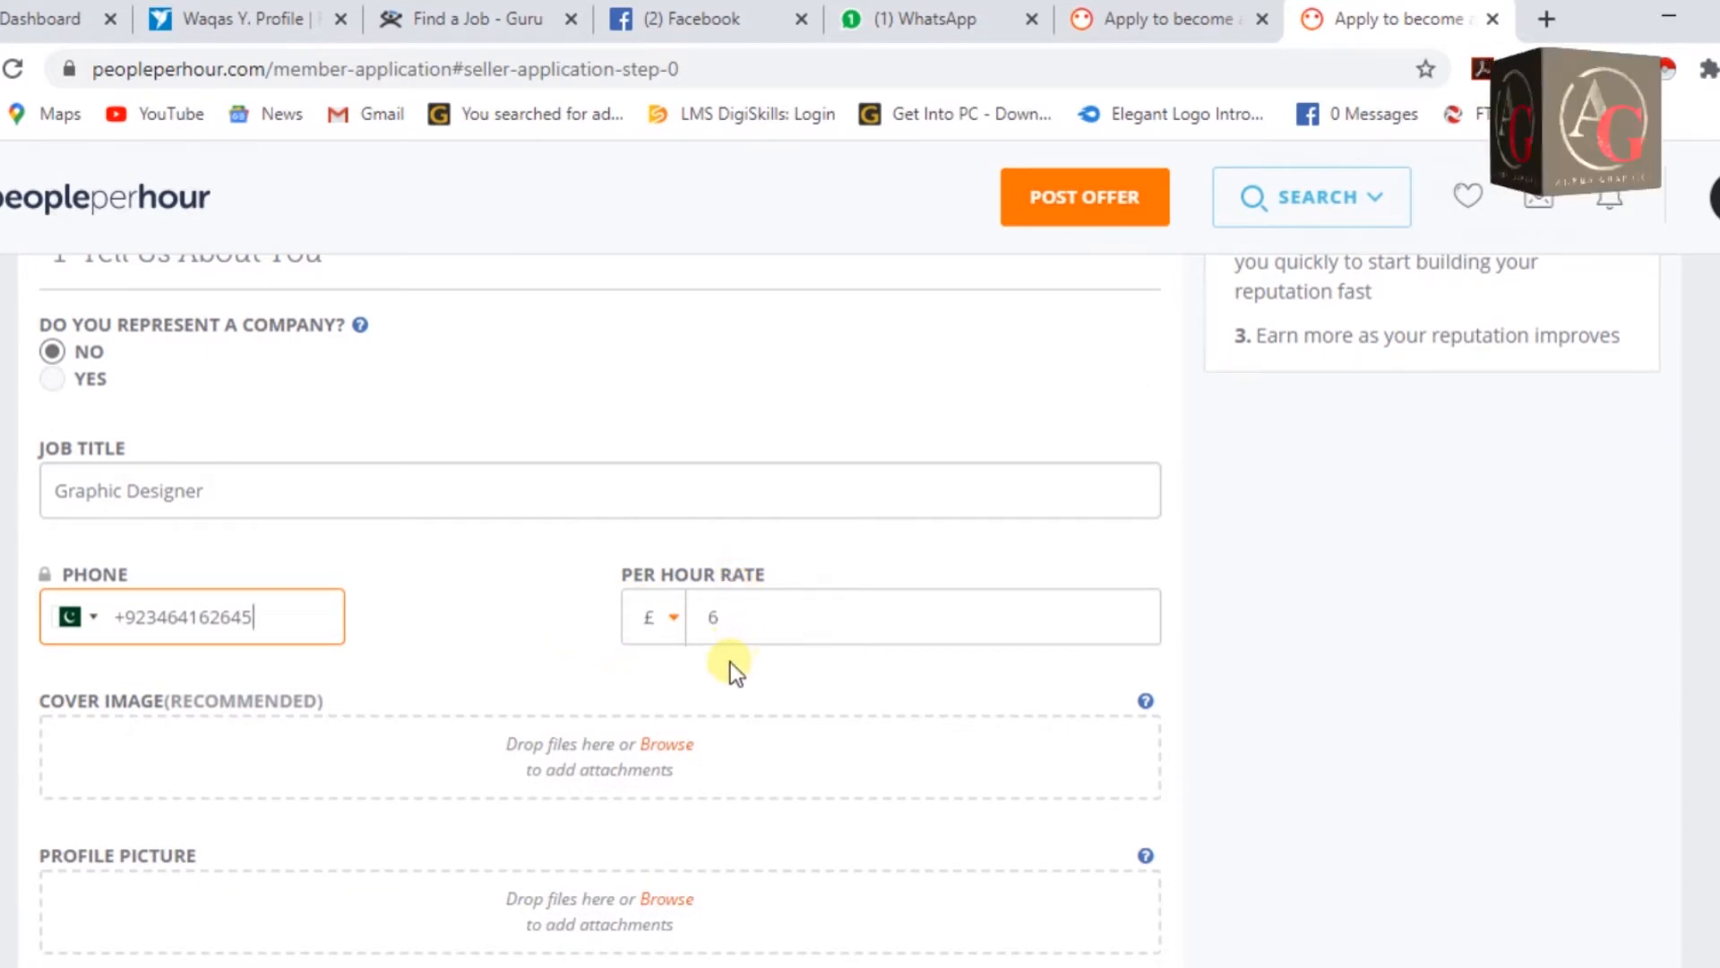
pyautogui.click(673, 618)
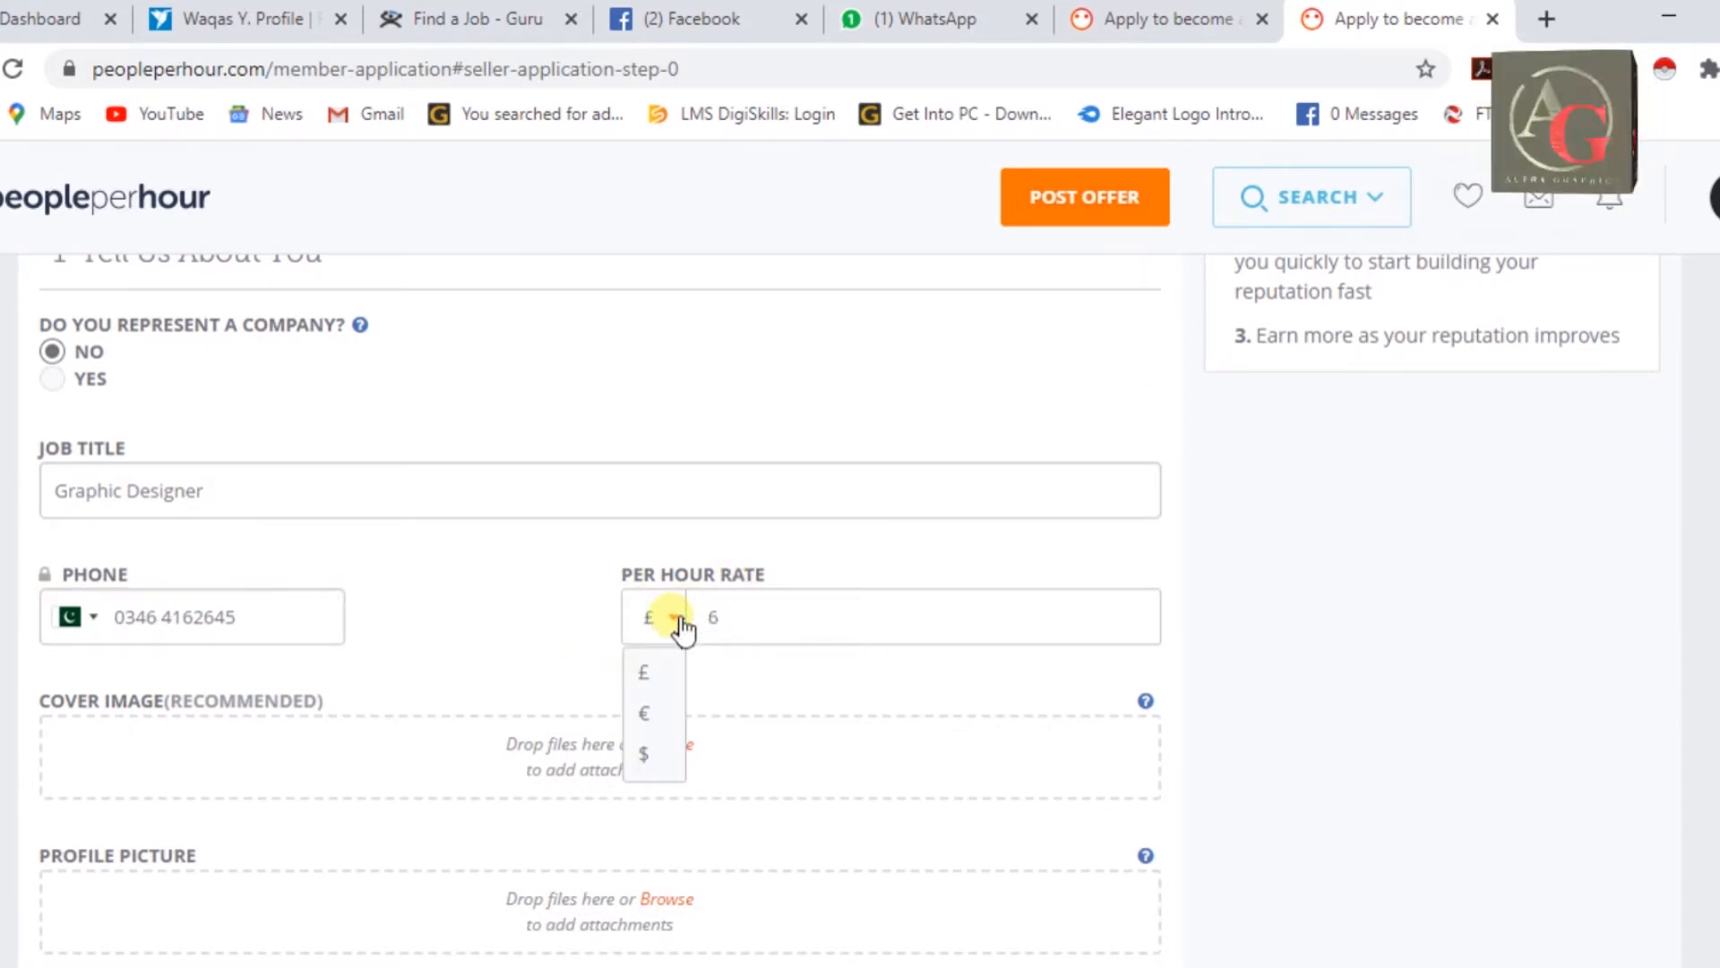
pyautogui.click(643, 753)
pyautogui.click(754, 616)
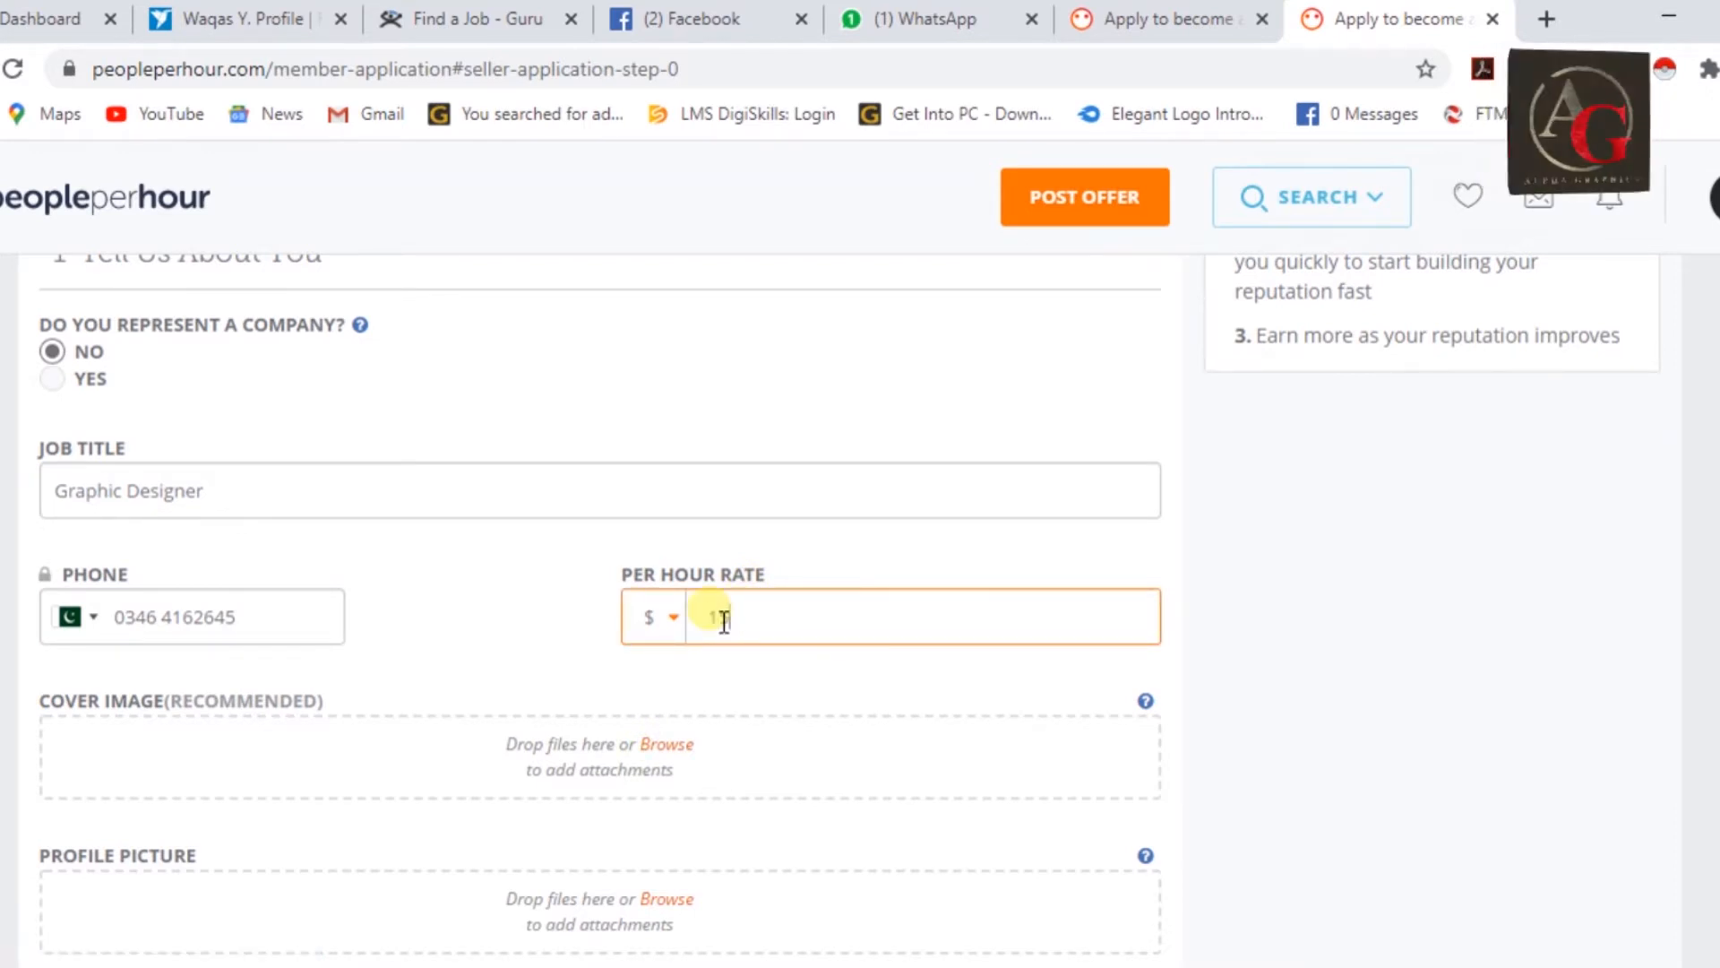
pyautogui.press('Tab')
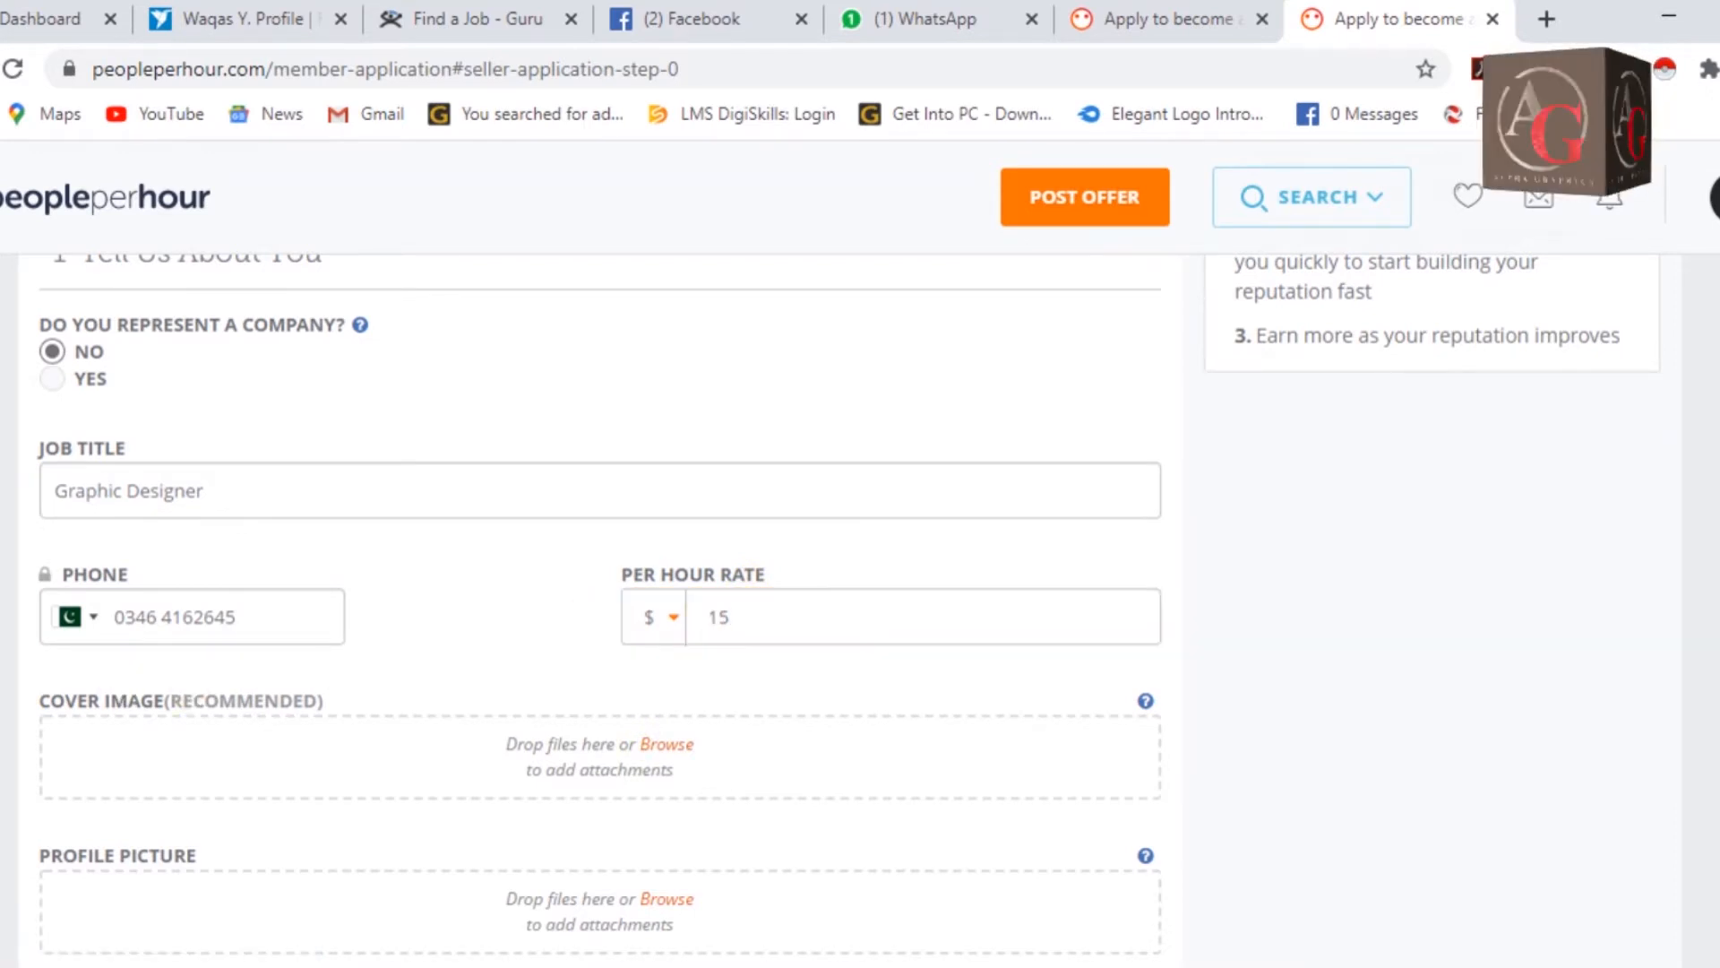
pyautogui.scroll(-2, 666, 466)
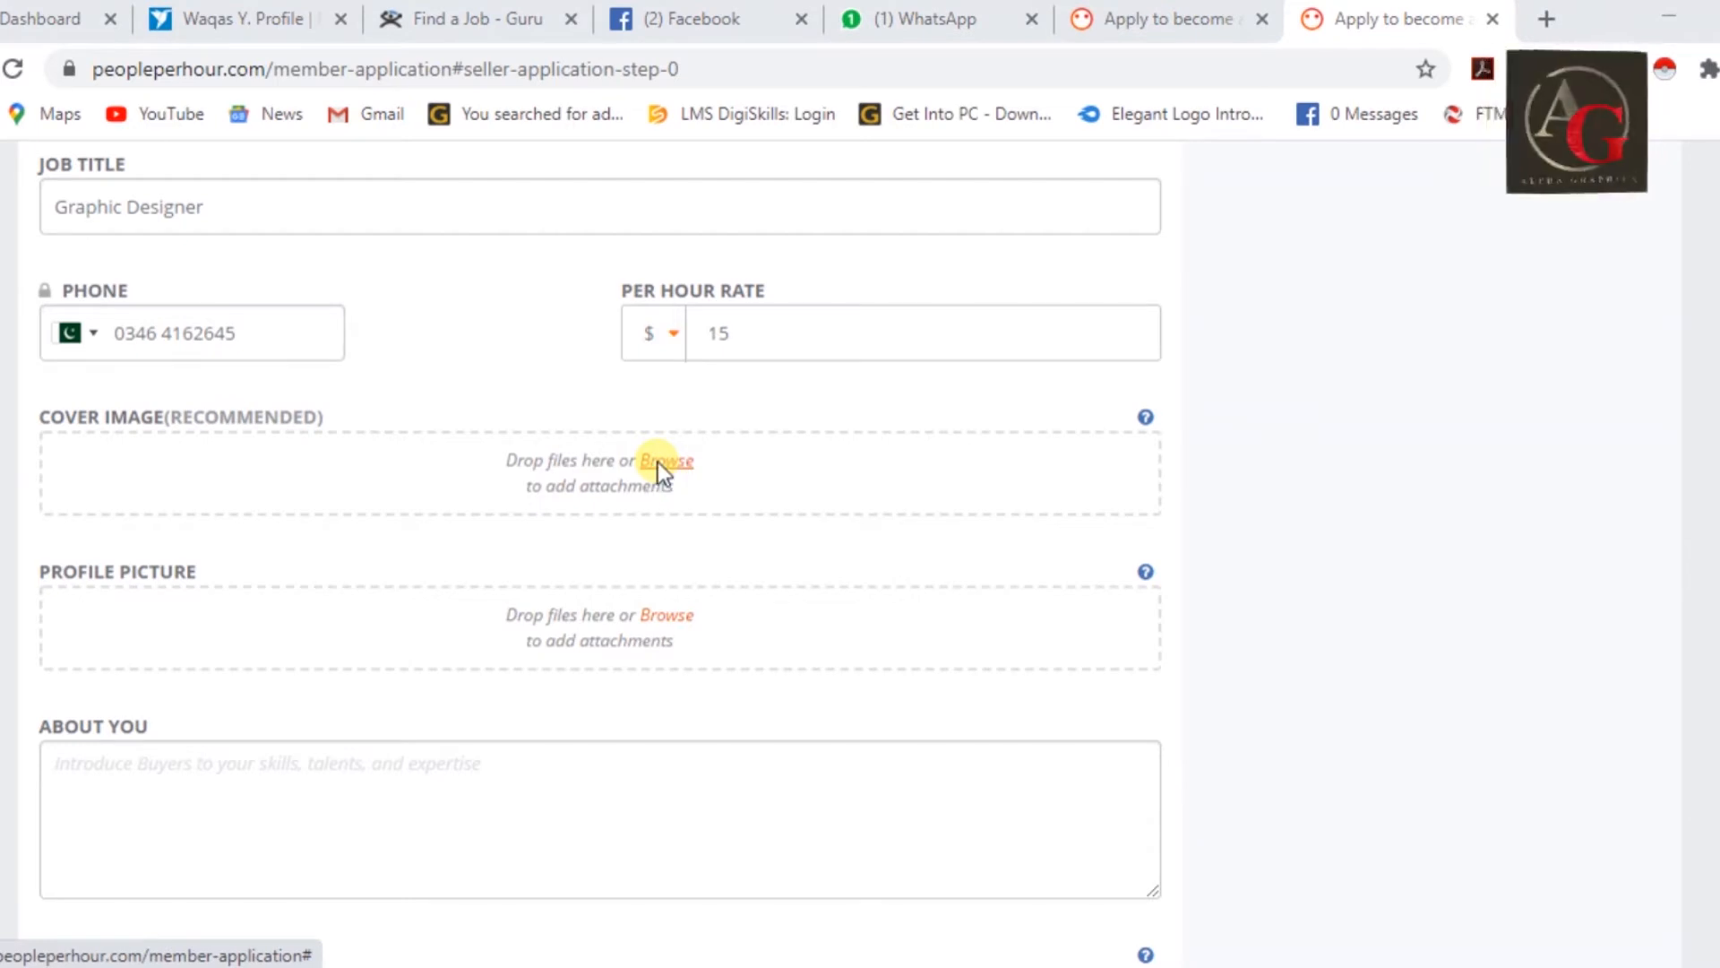
# Upload the Facebook Cover page image from E:\Client Project Final as the cover image.
pyautogui.click(666, 460)
pyautogui.click(305, 716)
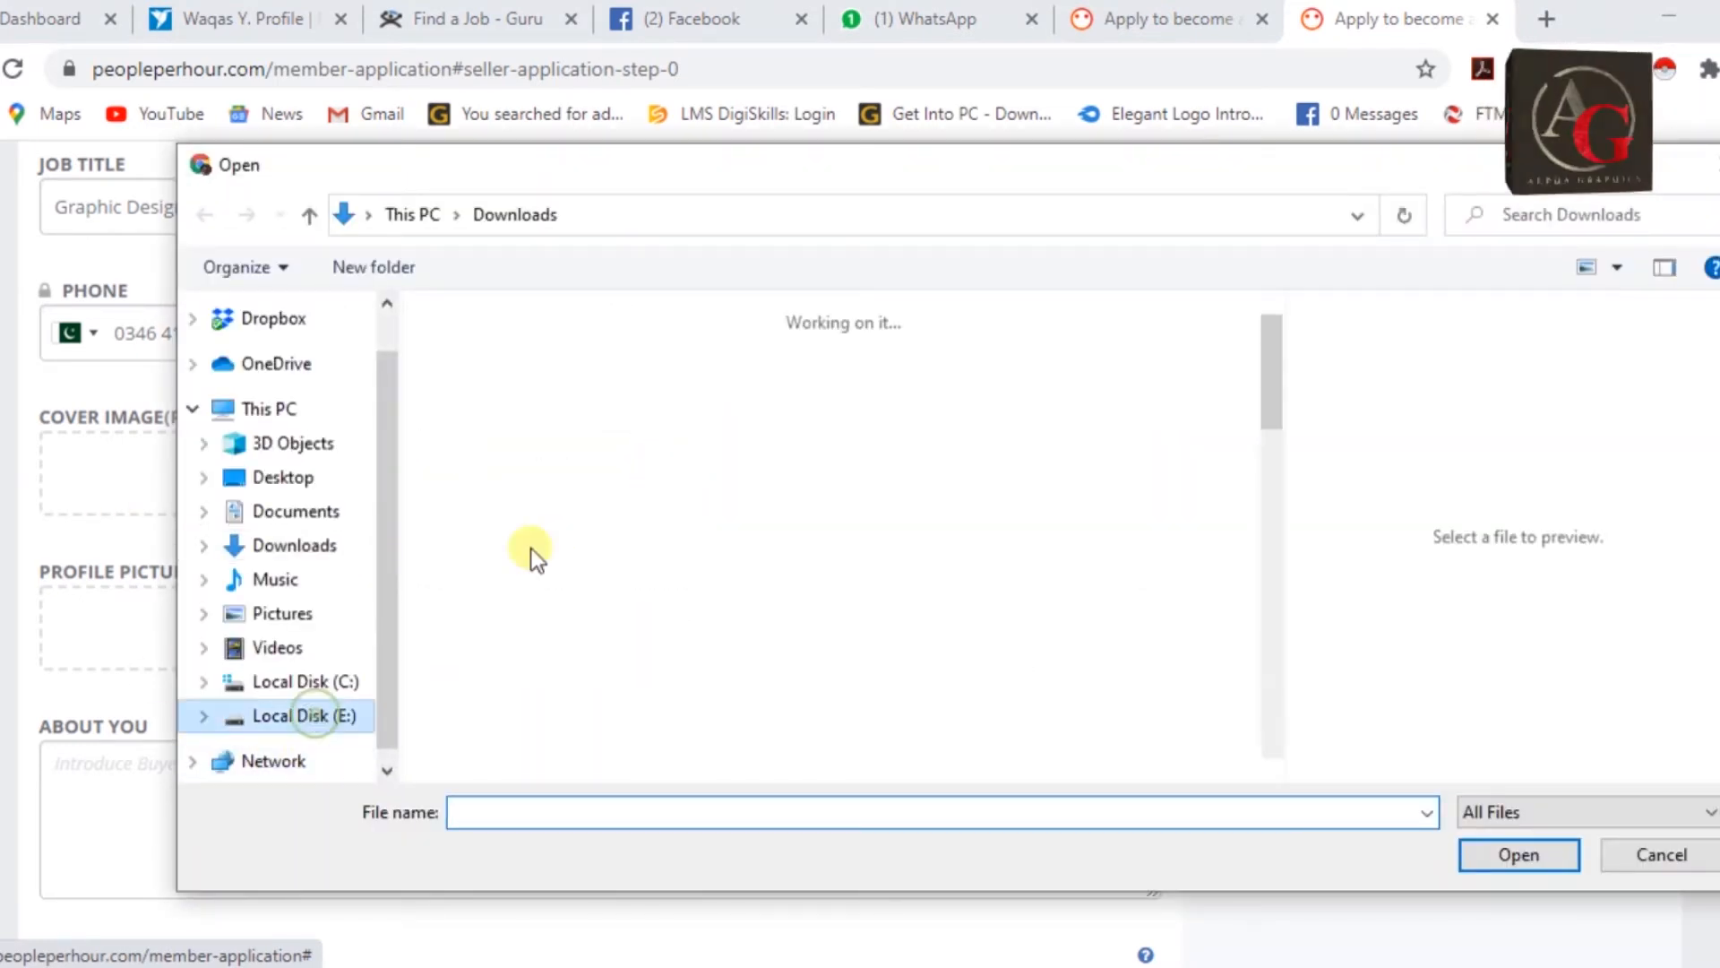
pyautogui.click(632, 583)
pyautogui.press('c')
pyautogui.press('c')
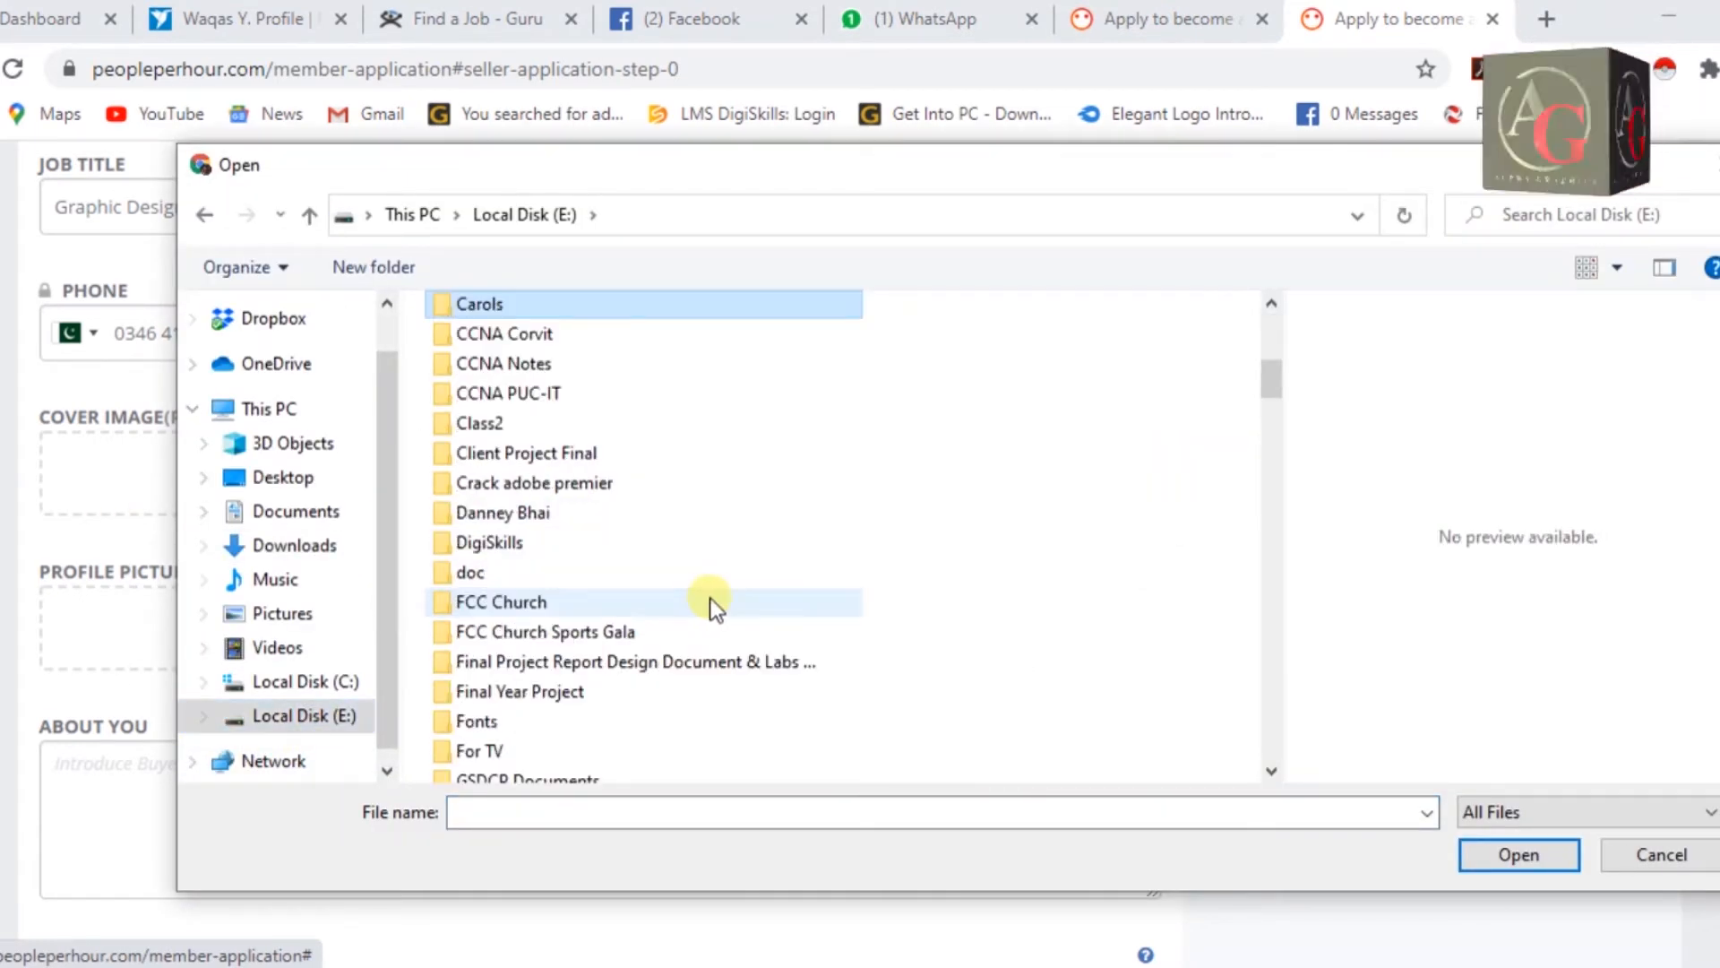
pyautogui.doubleClick(552, 457)
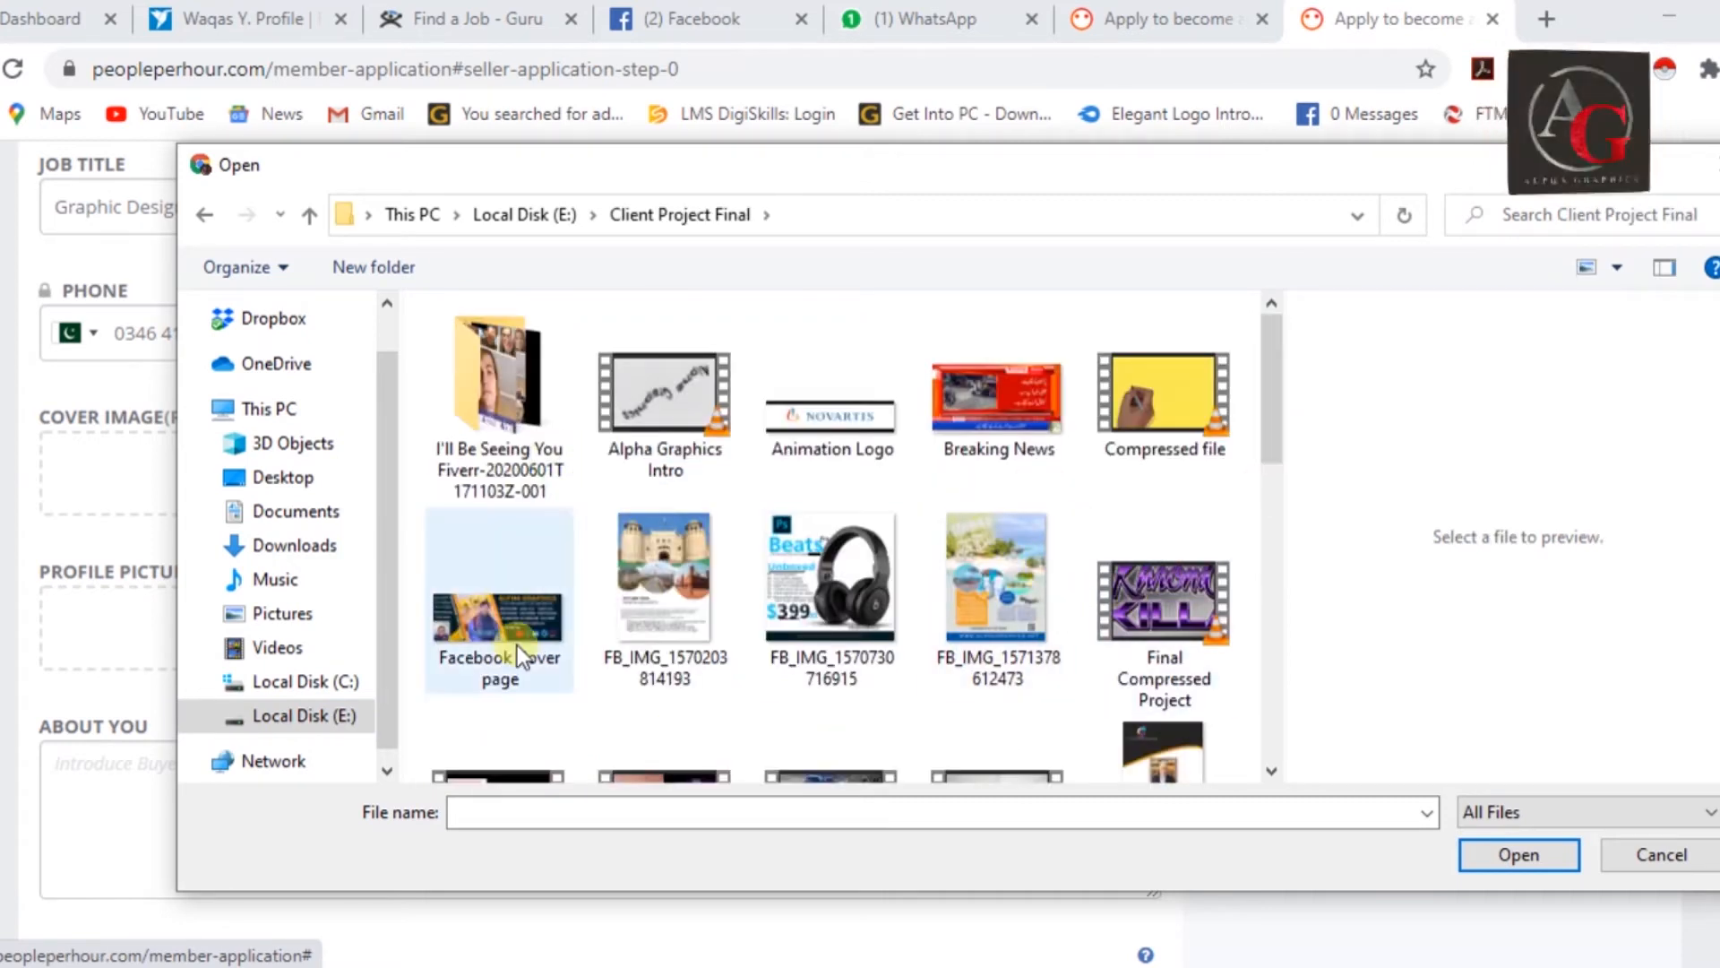
pyautogui.click(499, 627)
pyautogui.click(1520, 856)
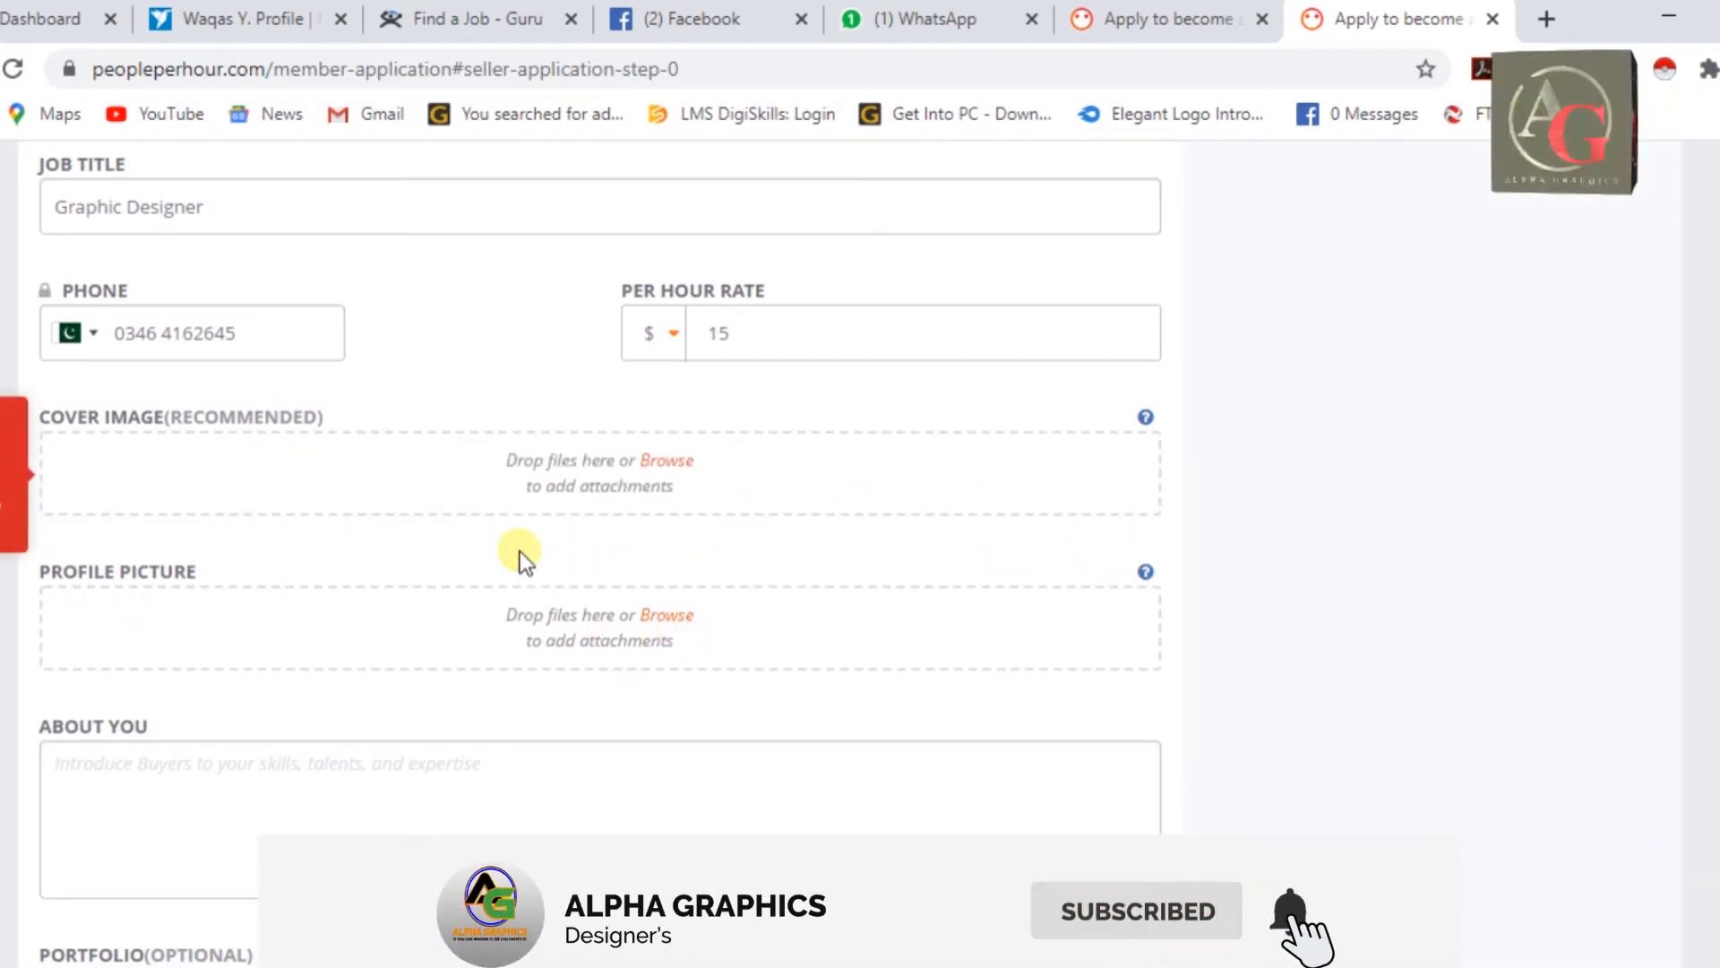
# Upload the WhatsApp photo from Downloads as the profile picture.
pyautogui.click(670, 618)
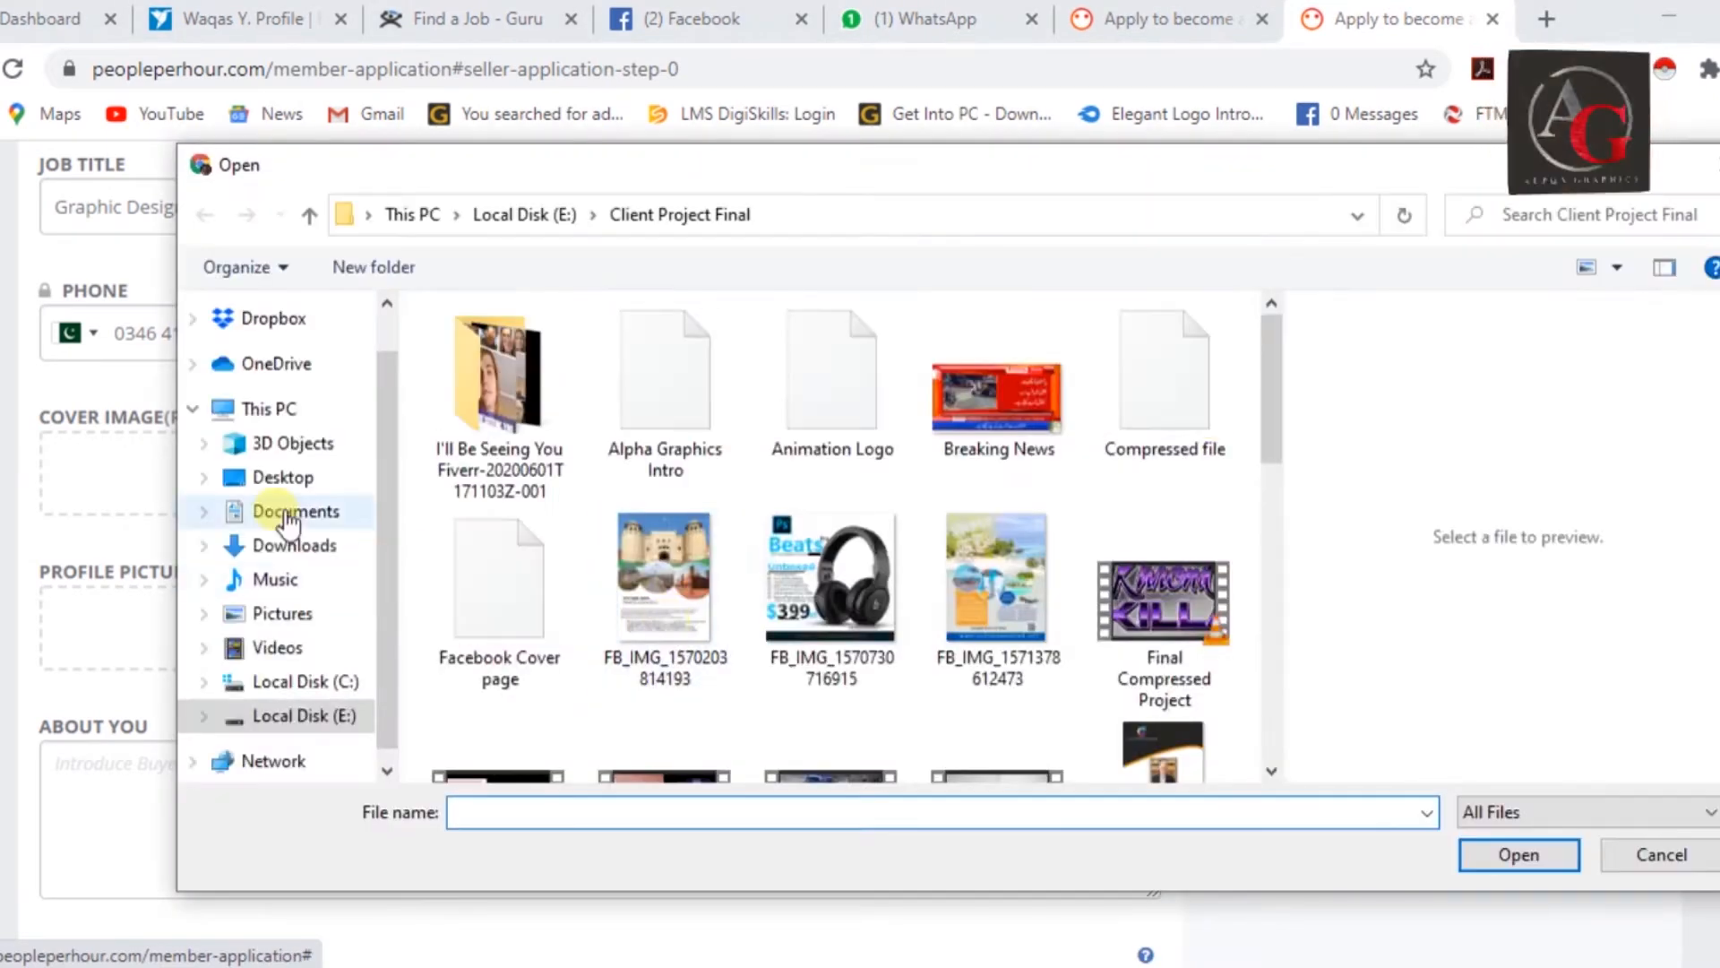
pyautogui.click(283, 476)
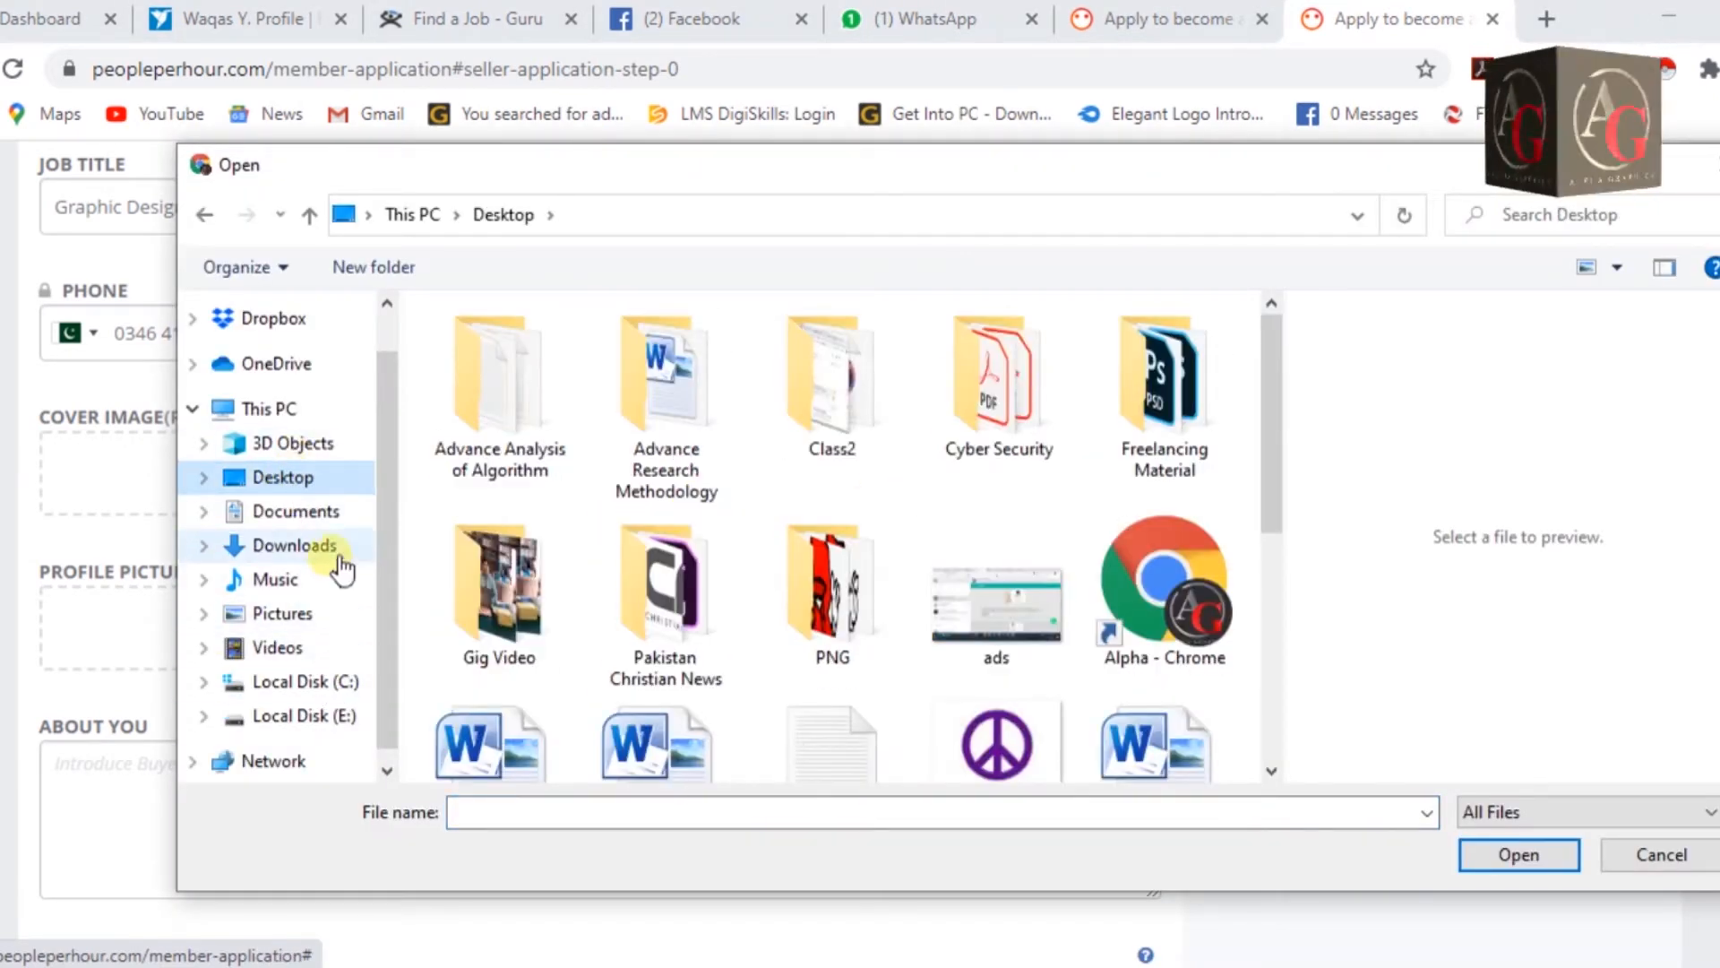
pyautogui.click(329, 550)
pyautogui.click(520, 439)
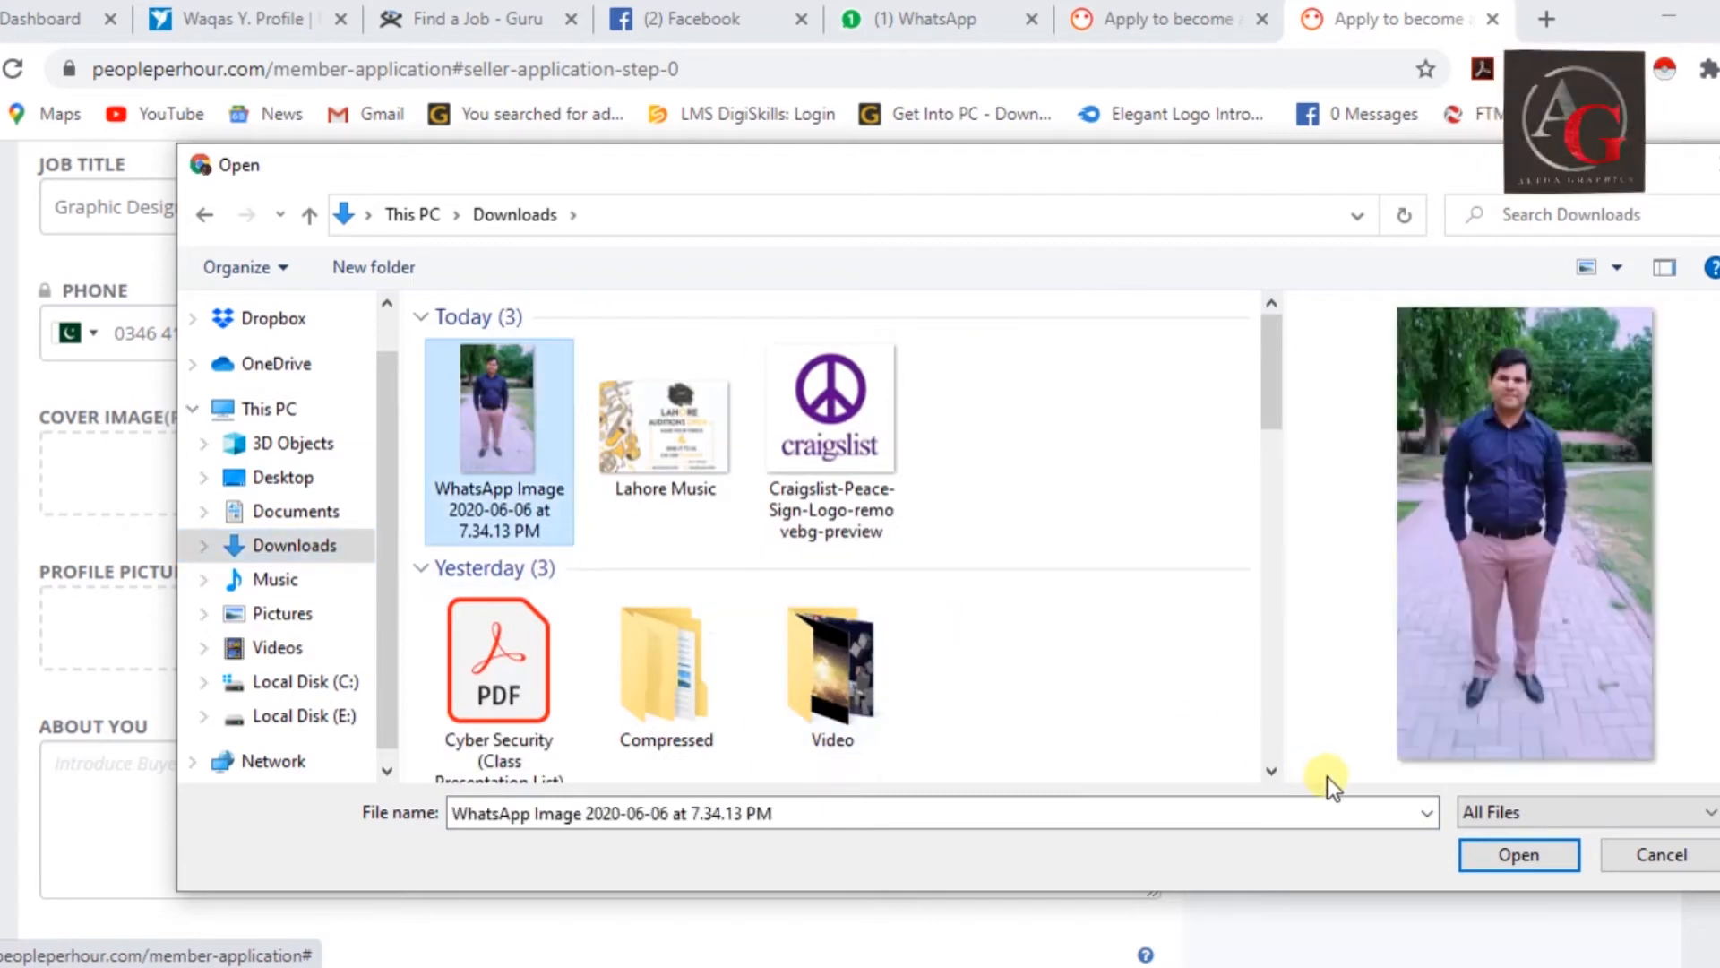
pyautogui.click(1518, 851)
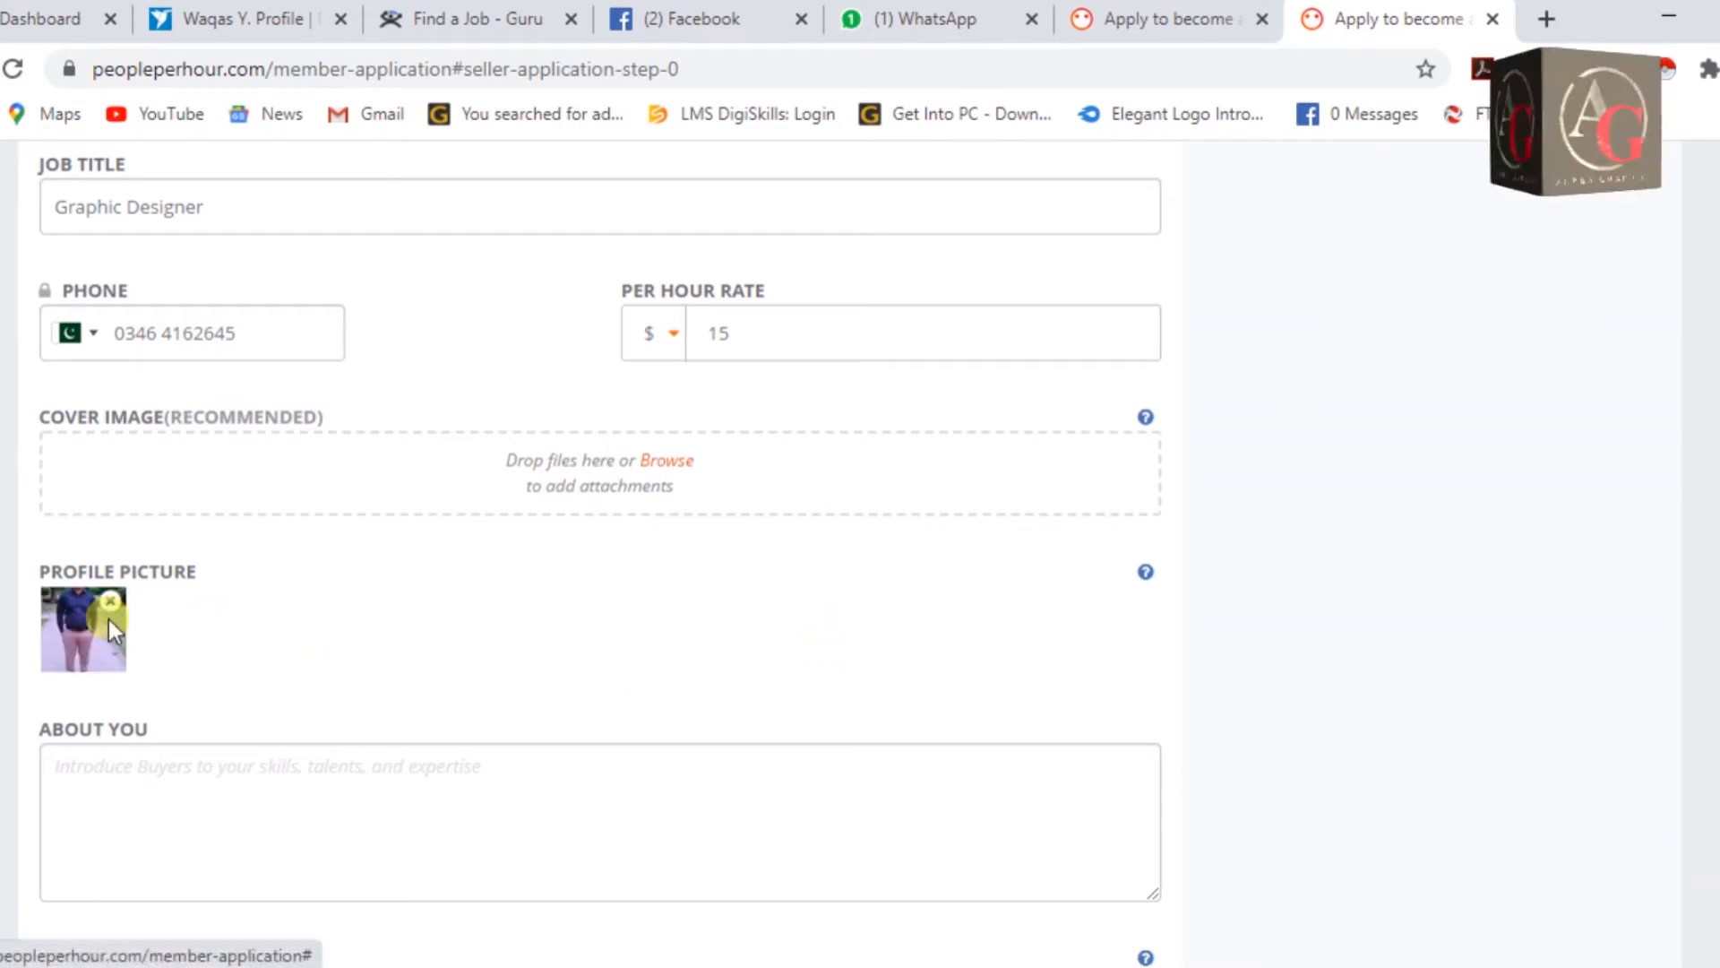
pyautogui.scroll(-3, 819, 607)
pyautogui.click(503, 496)
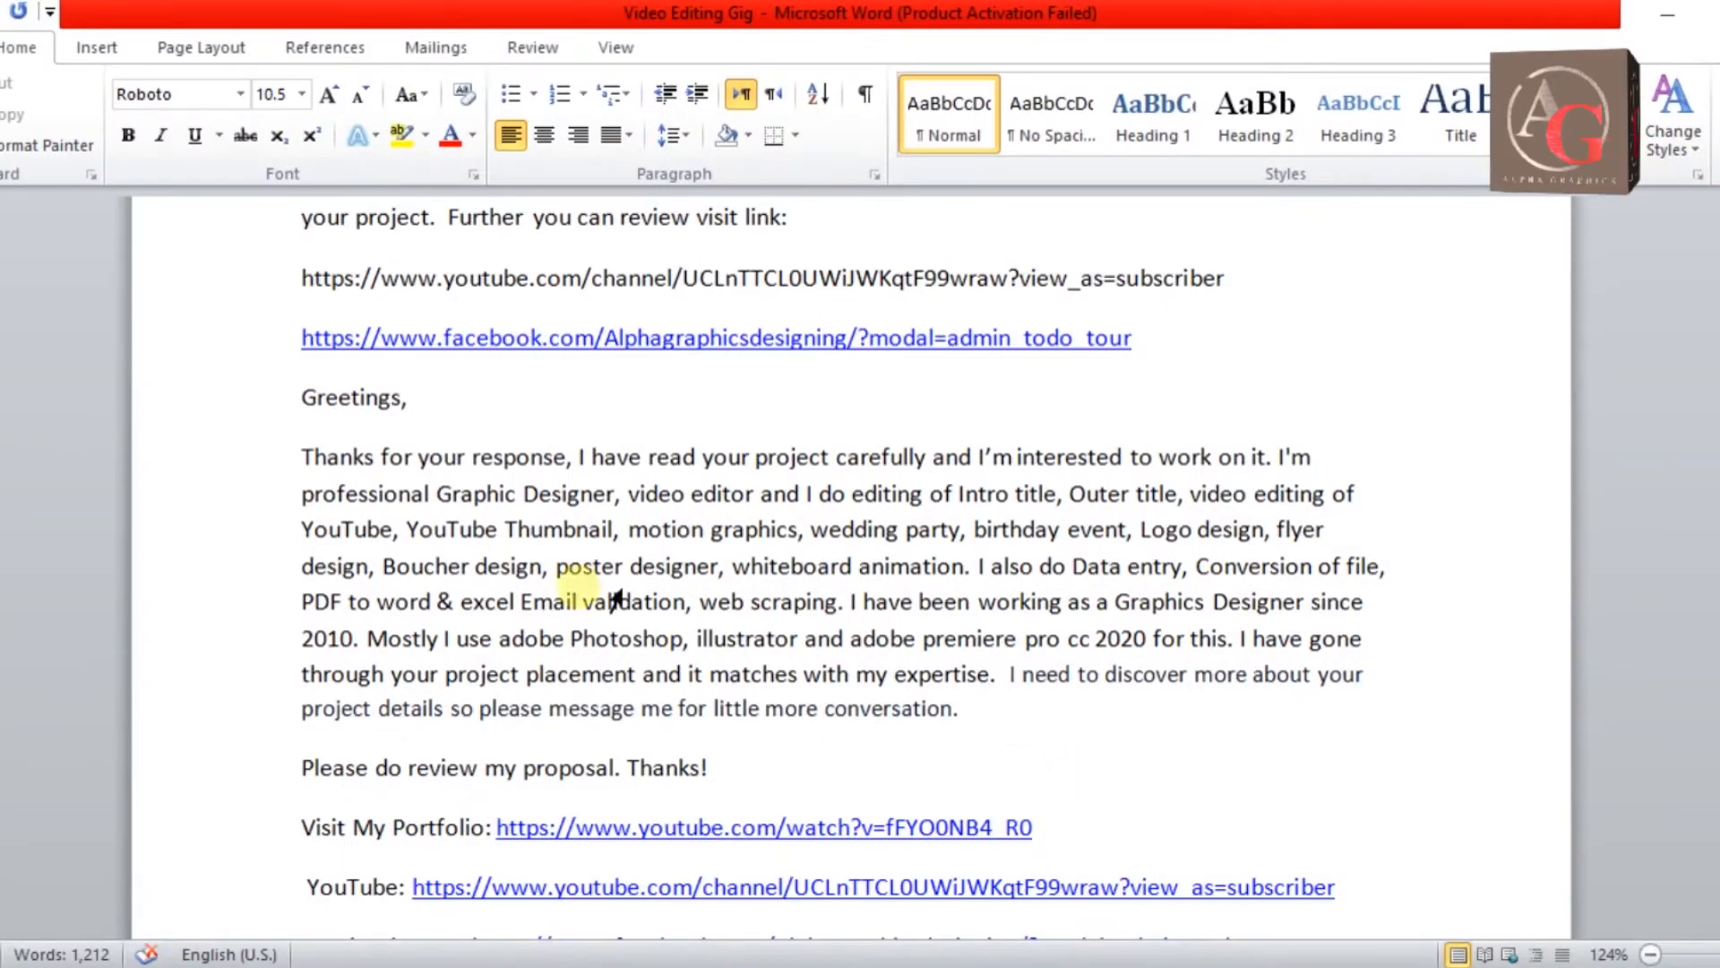
# Select the proposal text and portfolio links down through the LinkedIn link.
pyautogui.moveTo(277, 400); pyautogui.dragTo(983, 761)
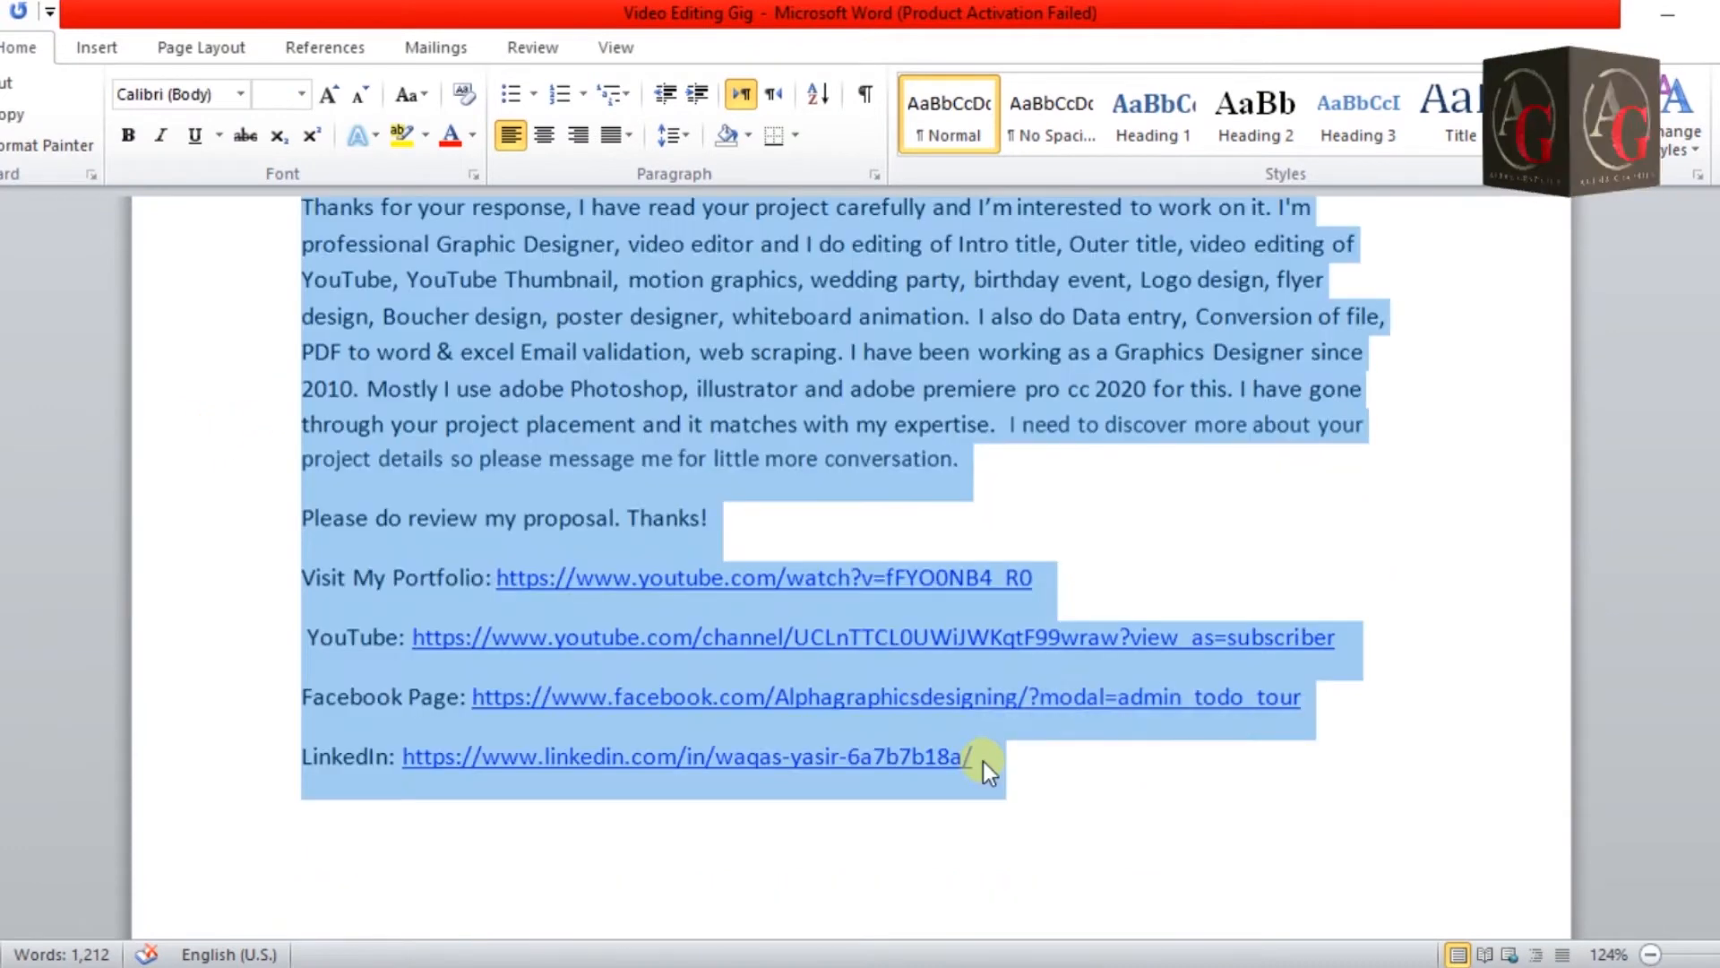
pyautogui.scroll(4, 950, 733)
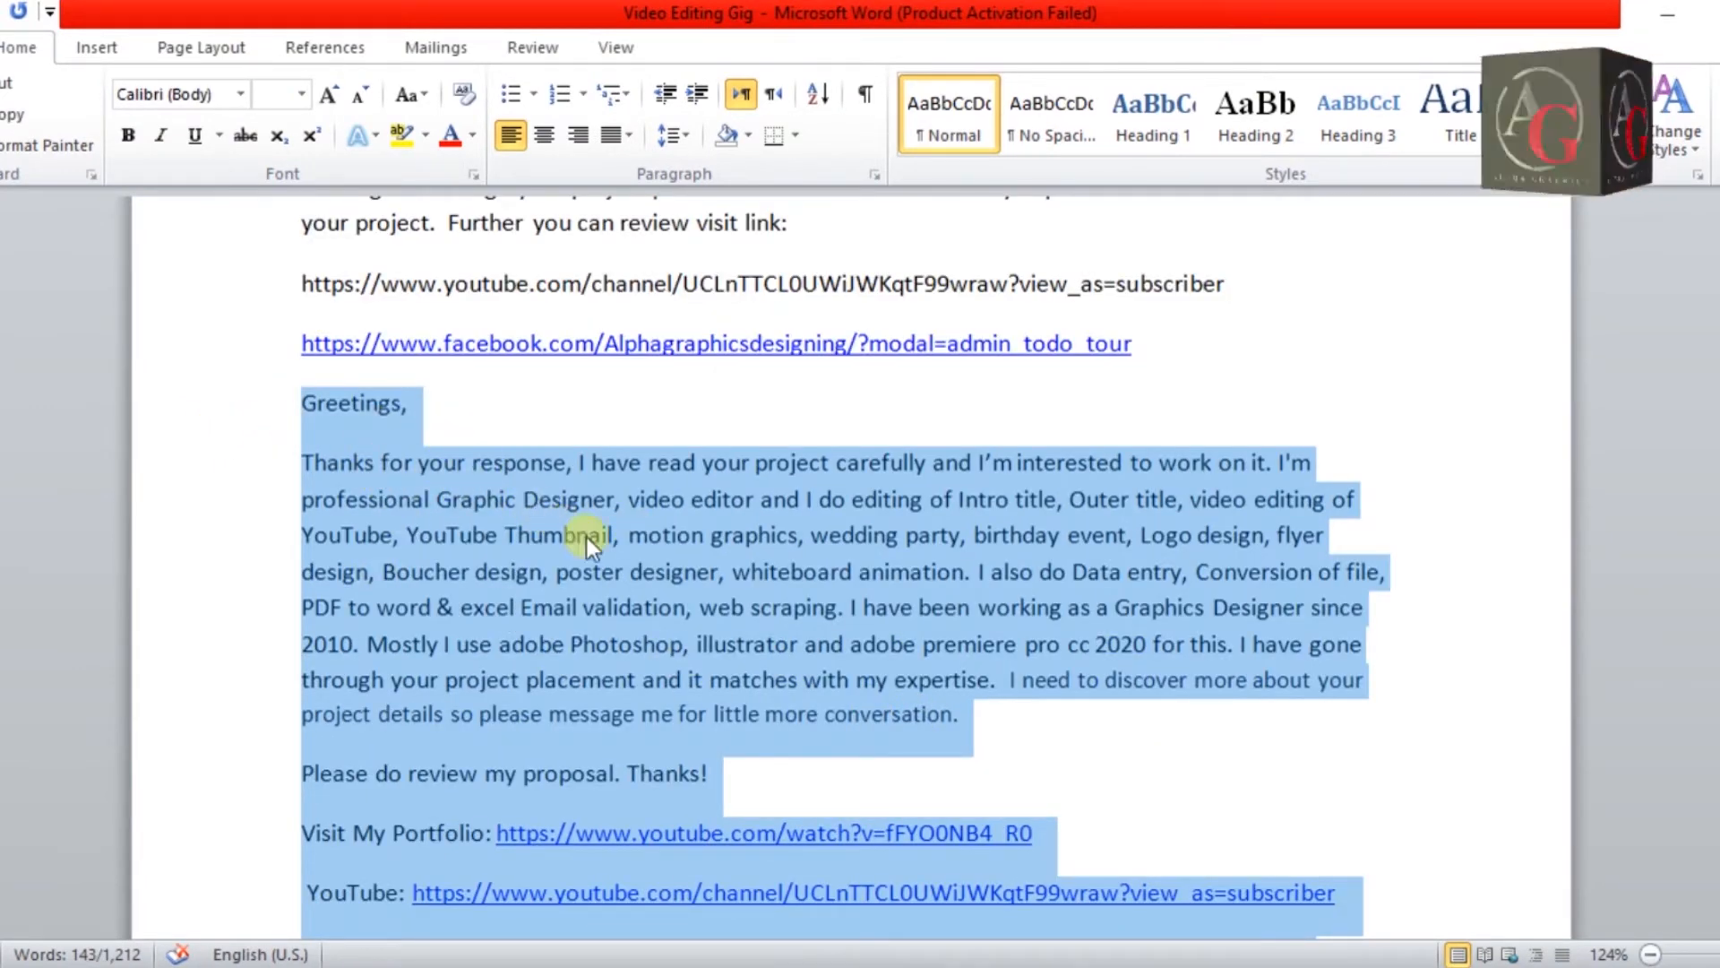
pyautogui.scroll(2, 622, 559)
pyautogui.scroll(-18, 1220, 667)
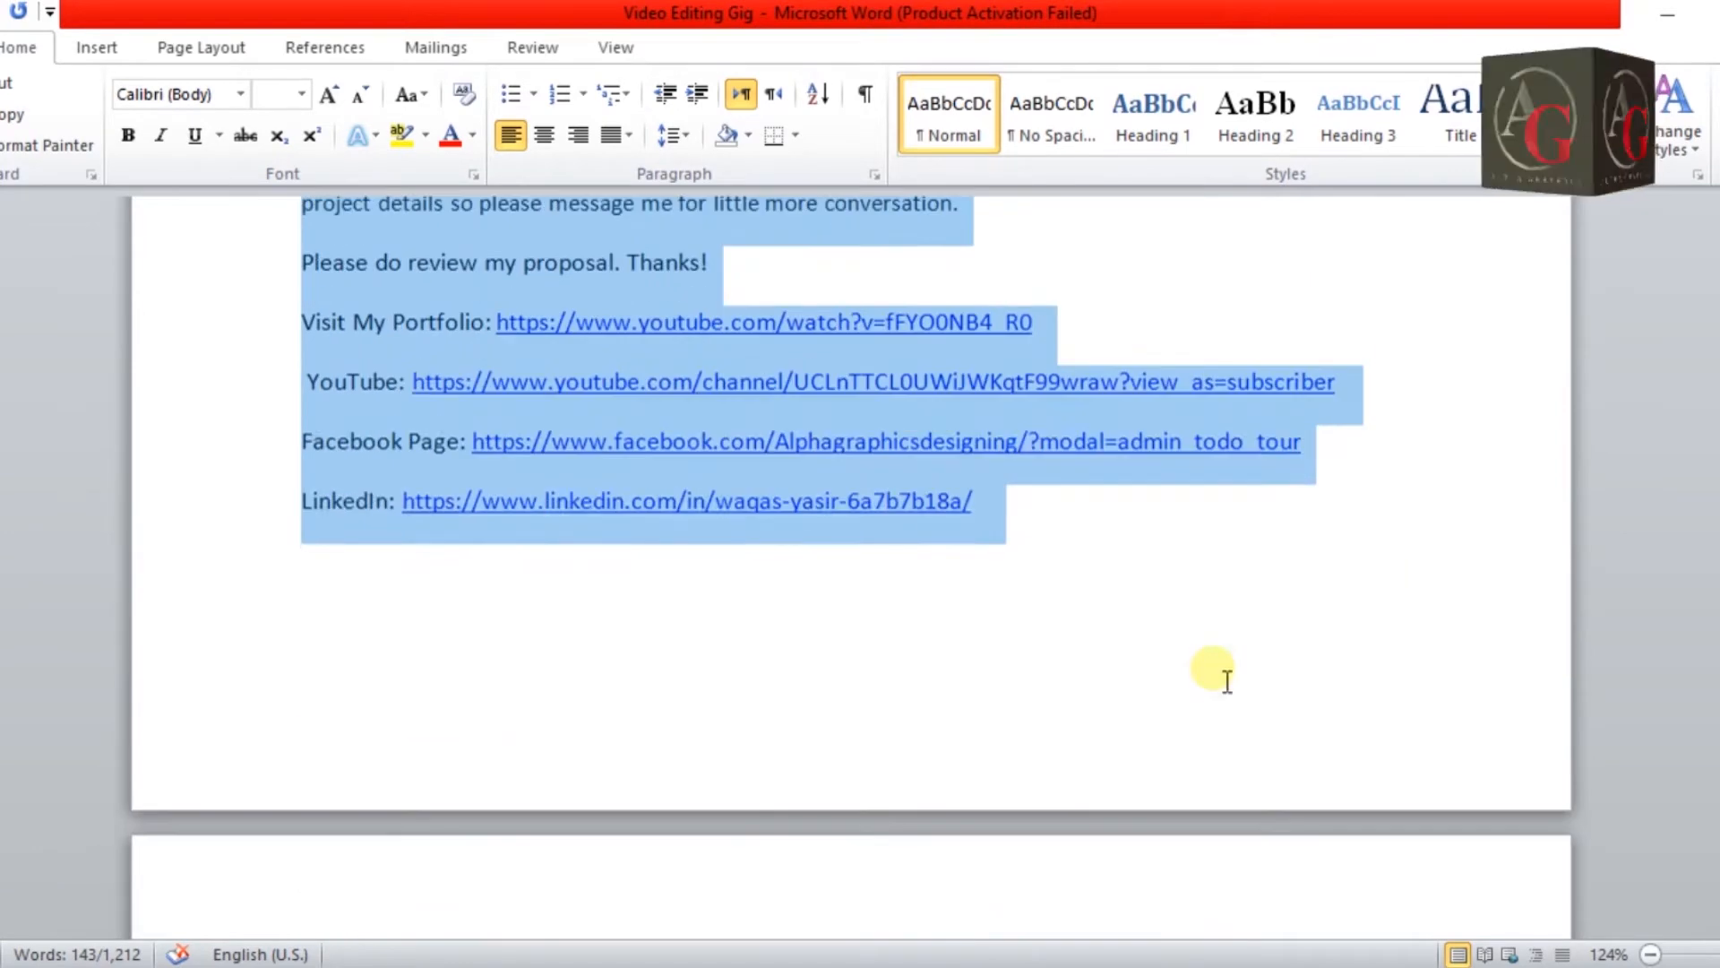
pyautogui.scroll(-15, 1223, 681)
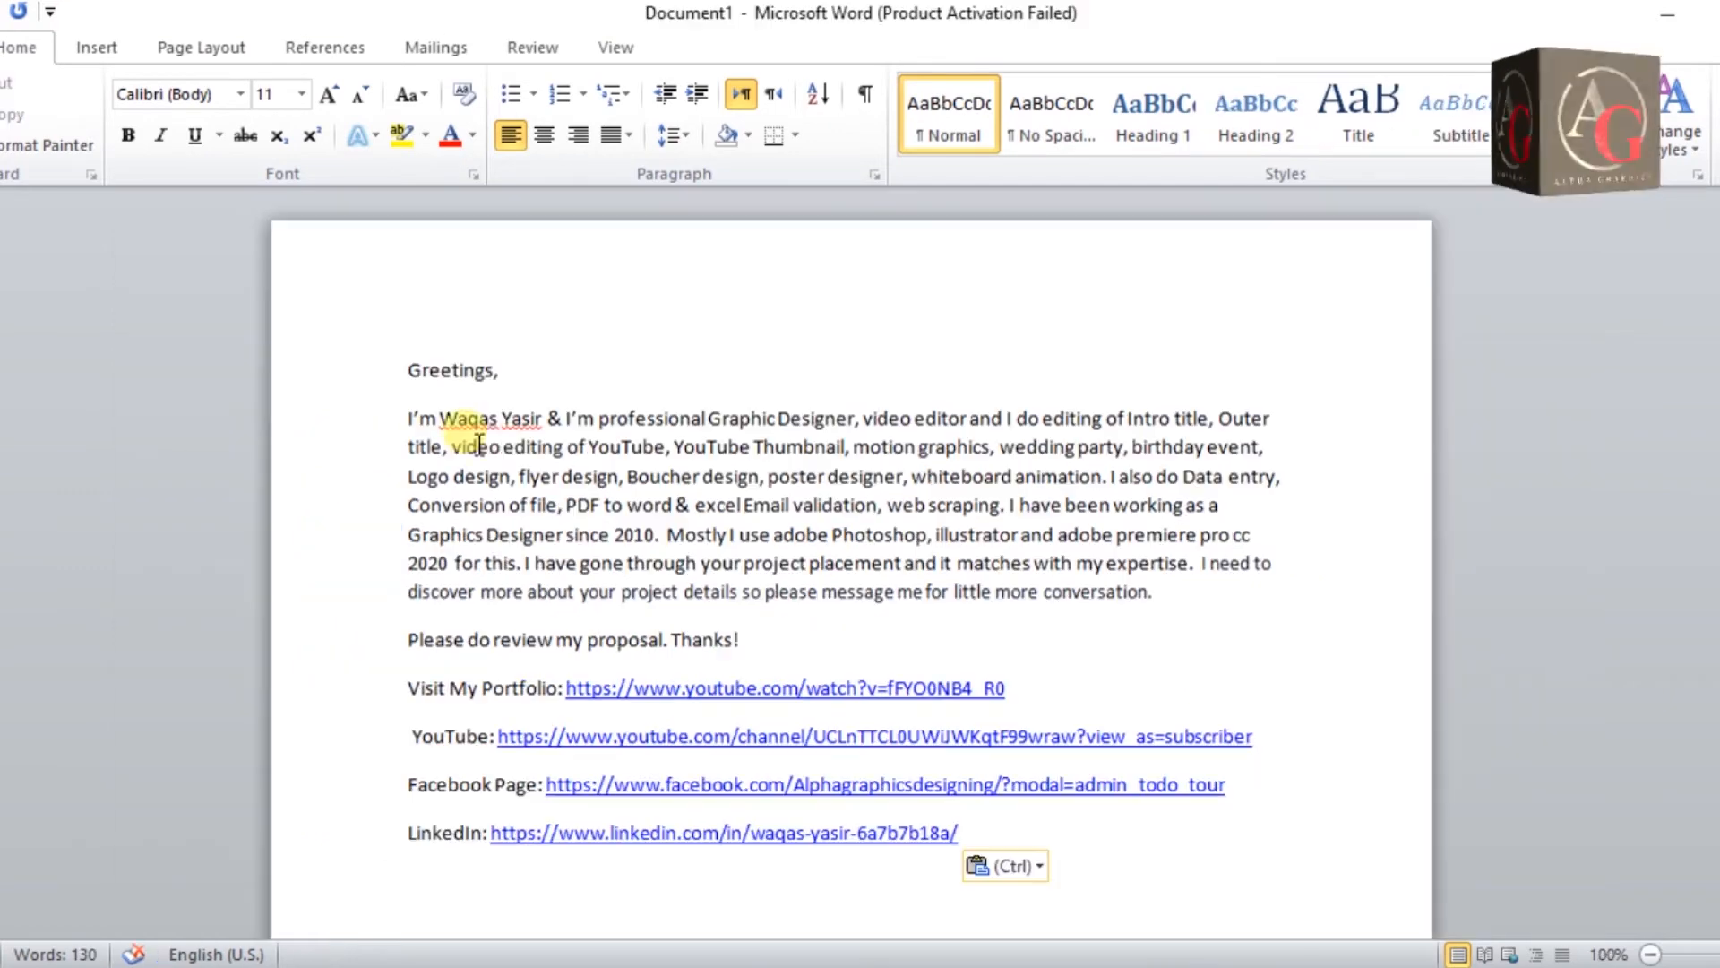
# Save the new Word document to the Desktop as 'portfolio'.
pyautogui.hotkey('alt', 'f')
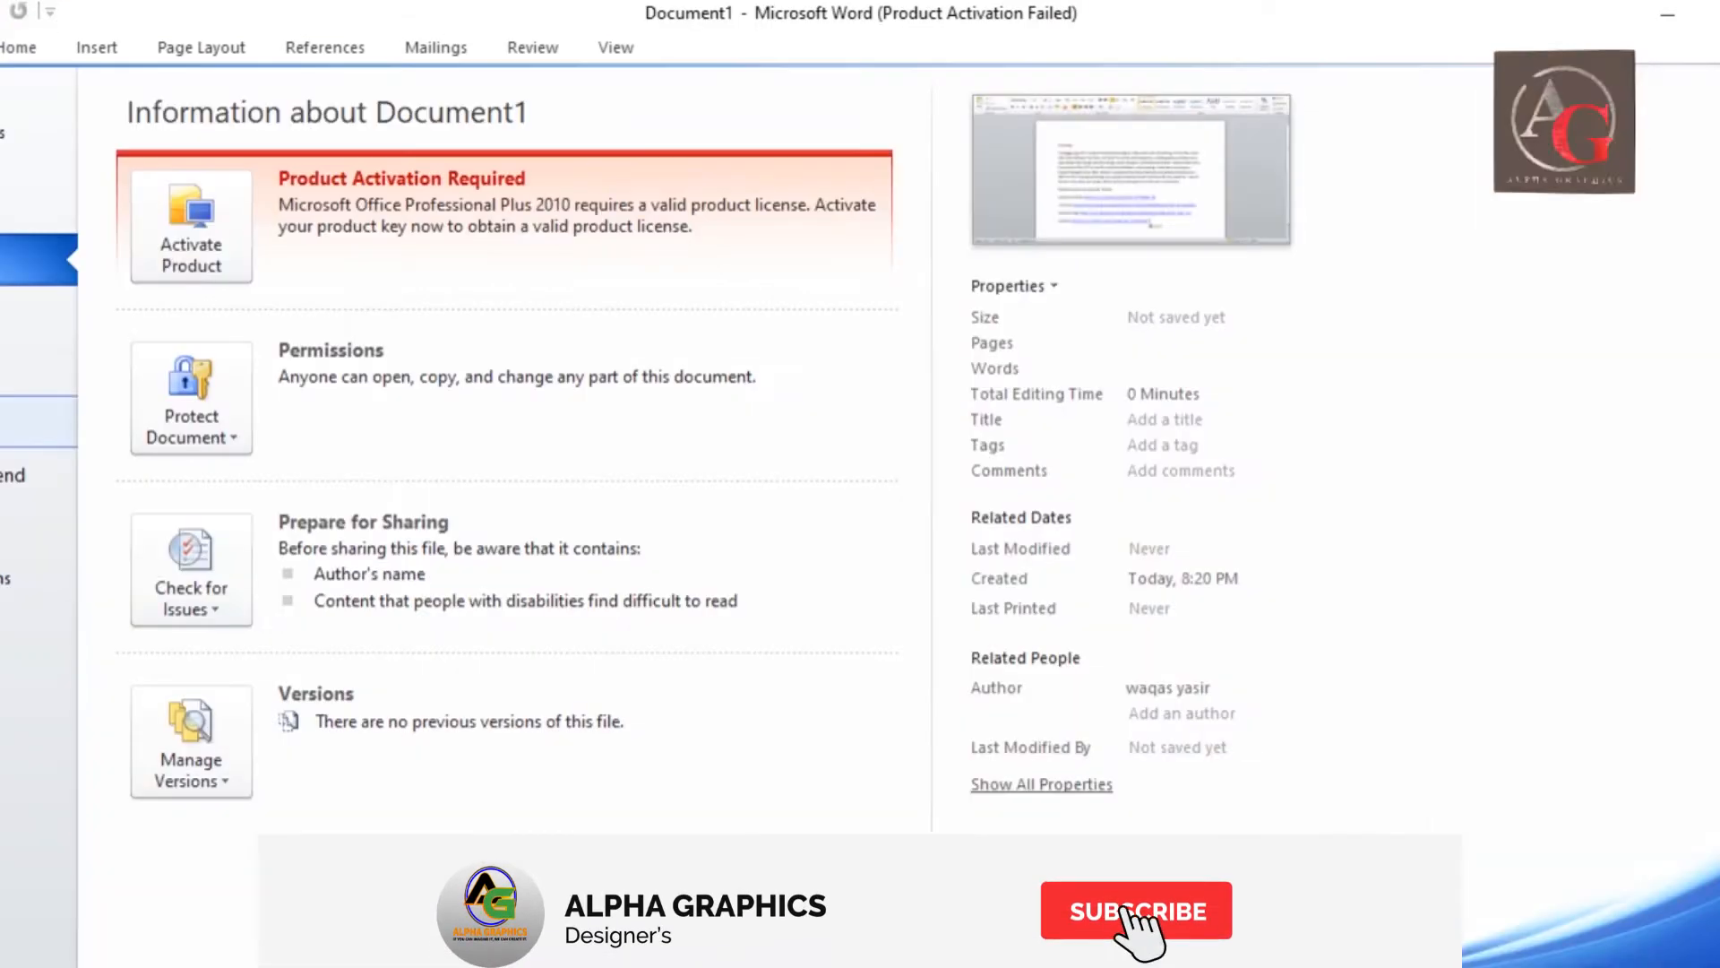
pyautogui.click(9, 132)
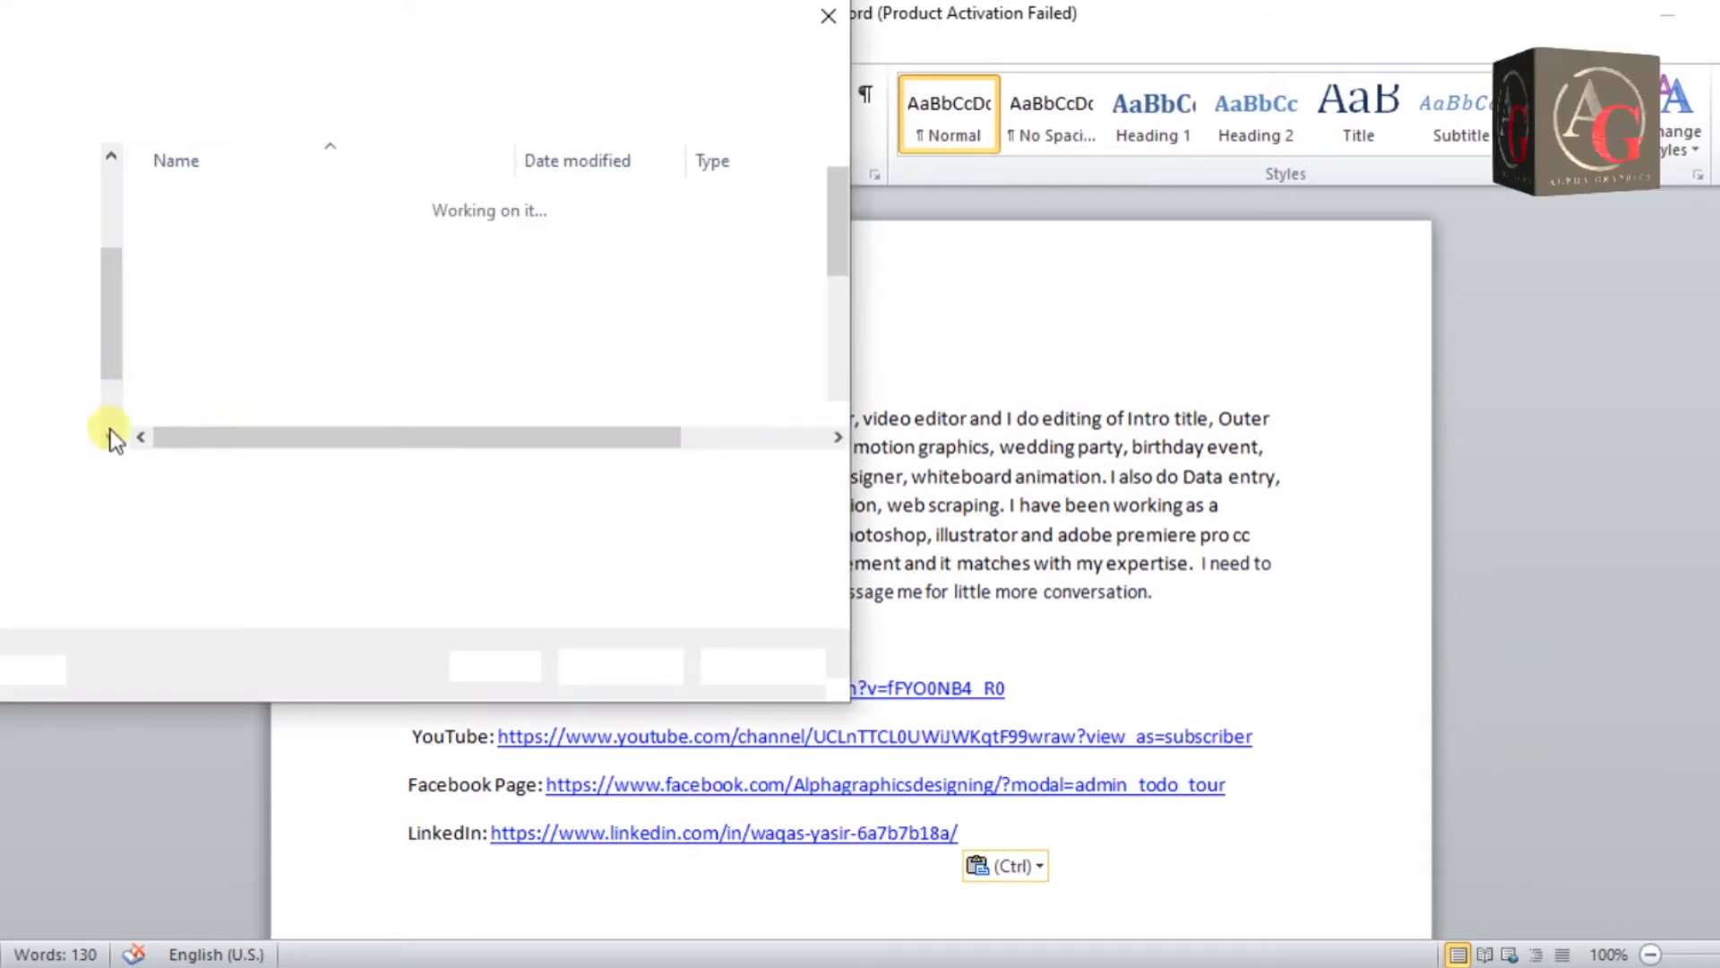
pyautogui.click(23, 238)
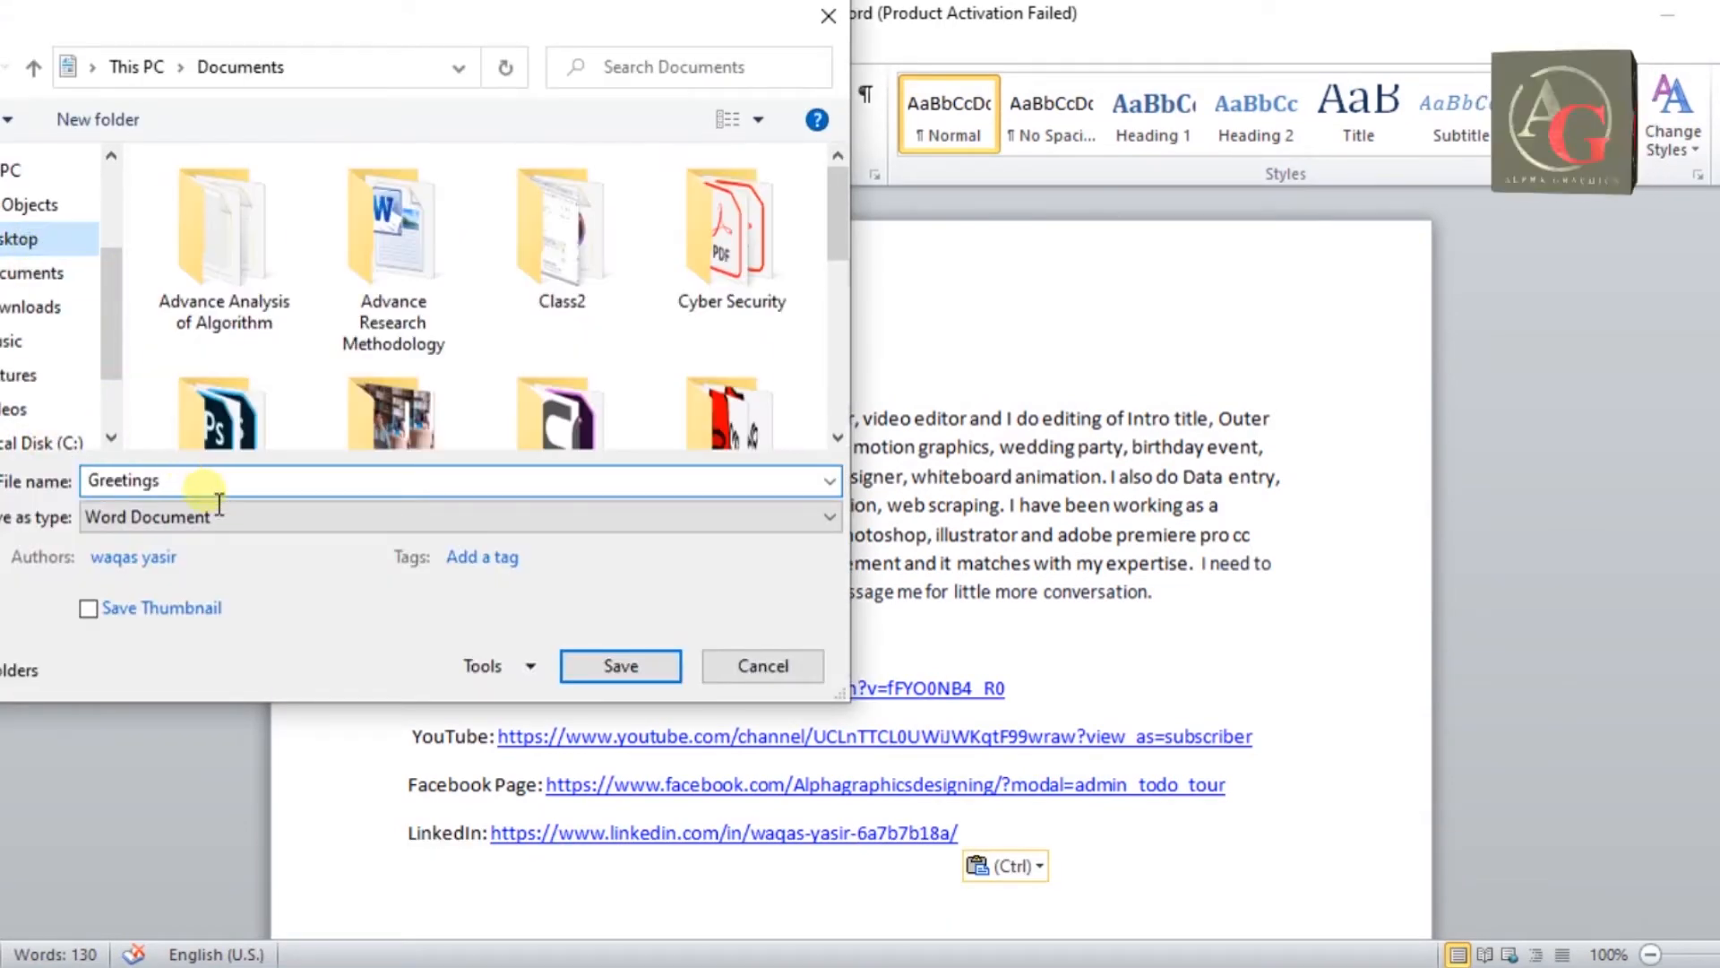
pyautogui.click(207, 479)
pyautogui.write('port')
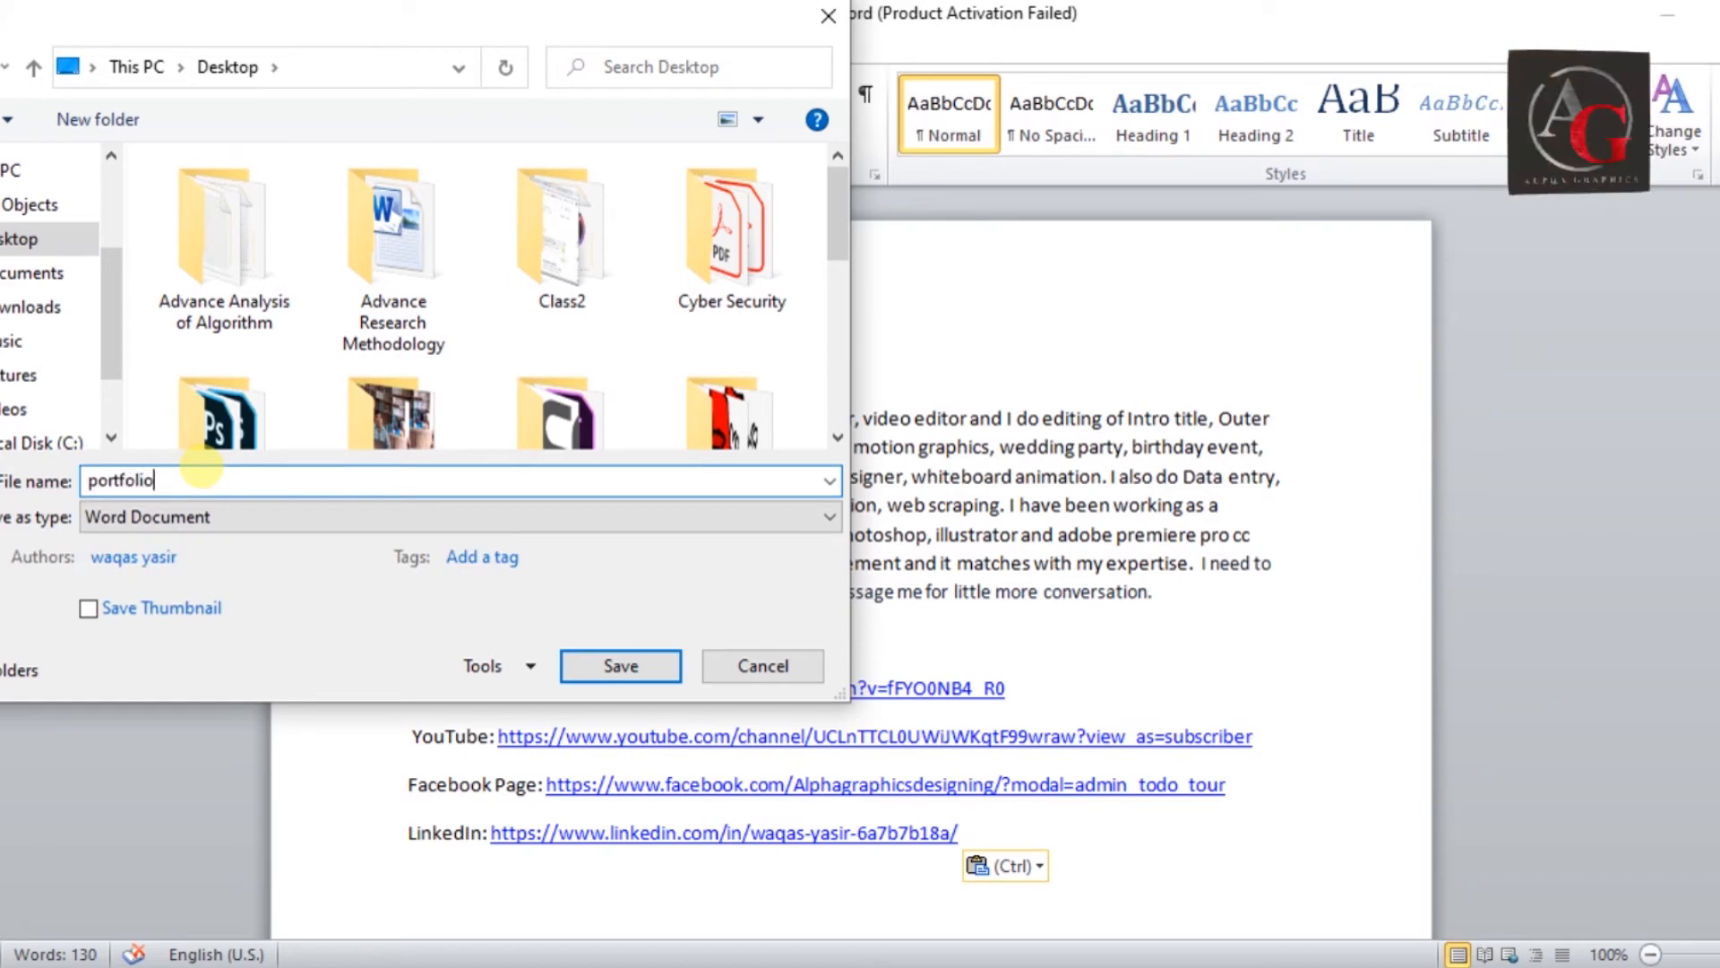
pyautogui.write('folio')
pyautogui.click(621, 666)
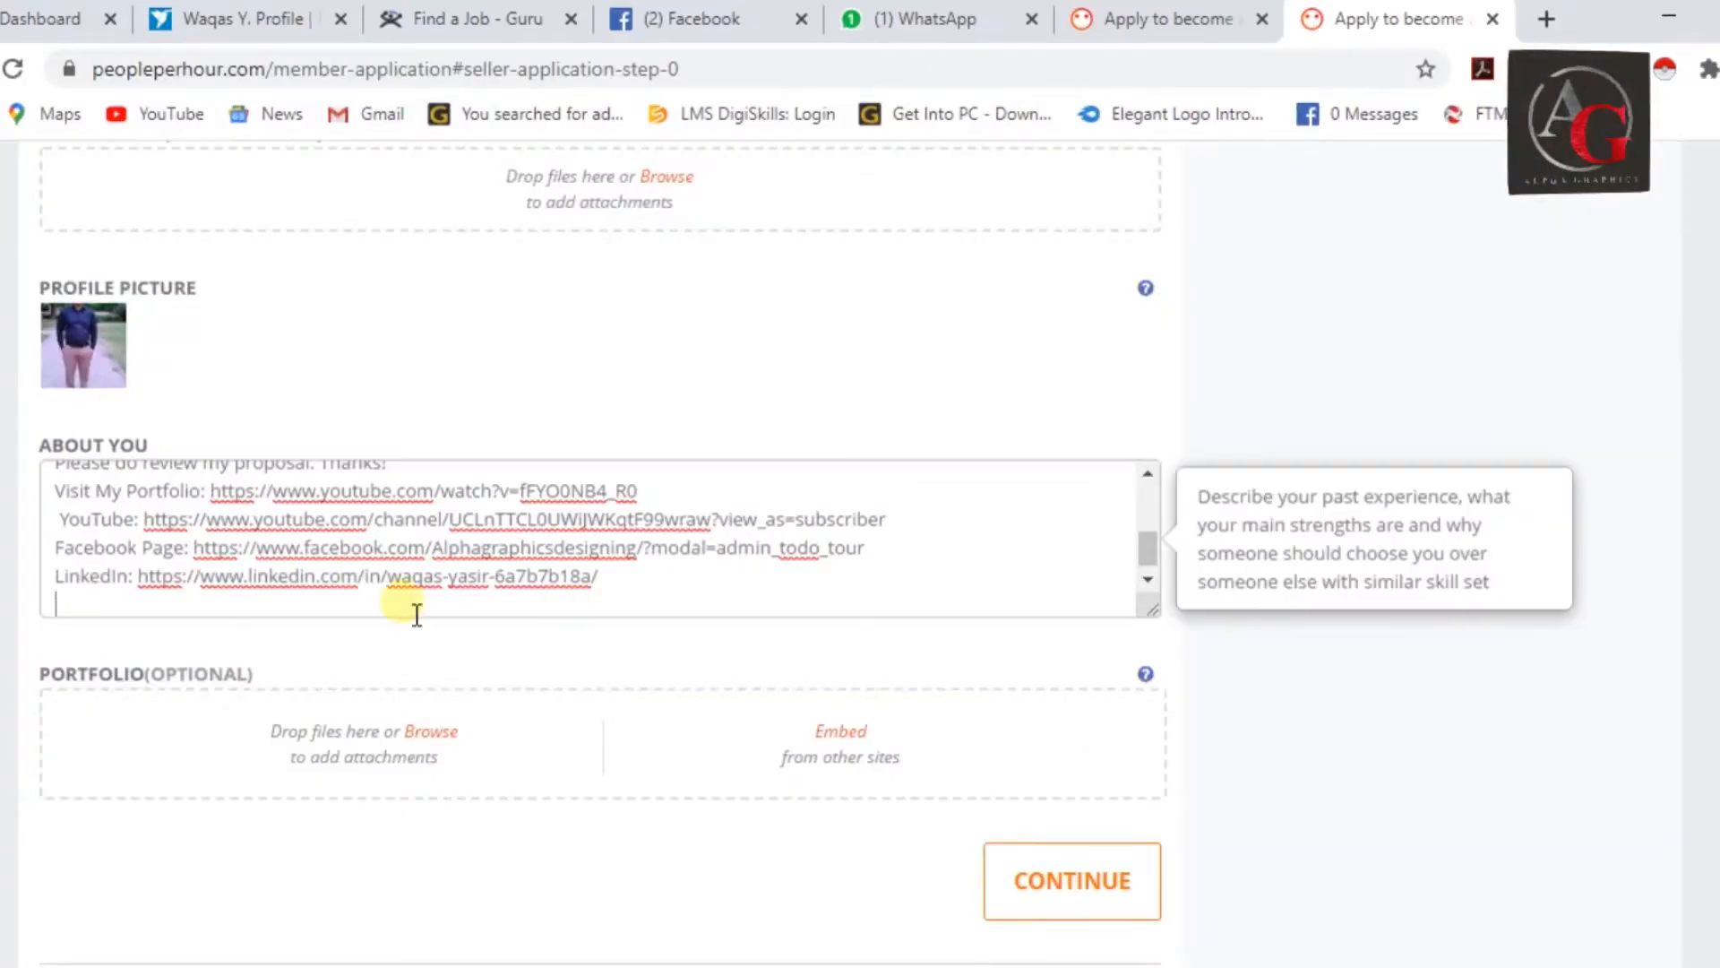
pyautogui.scroll(-2, 416, 615)
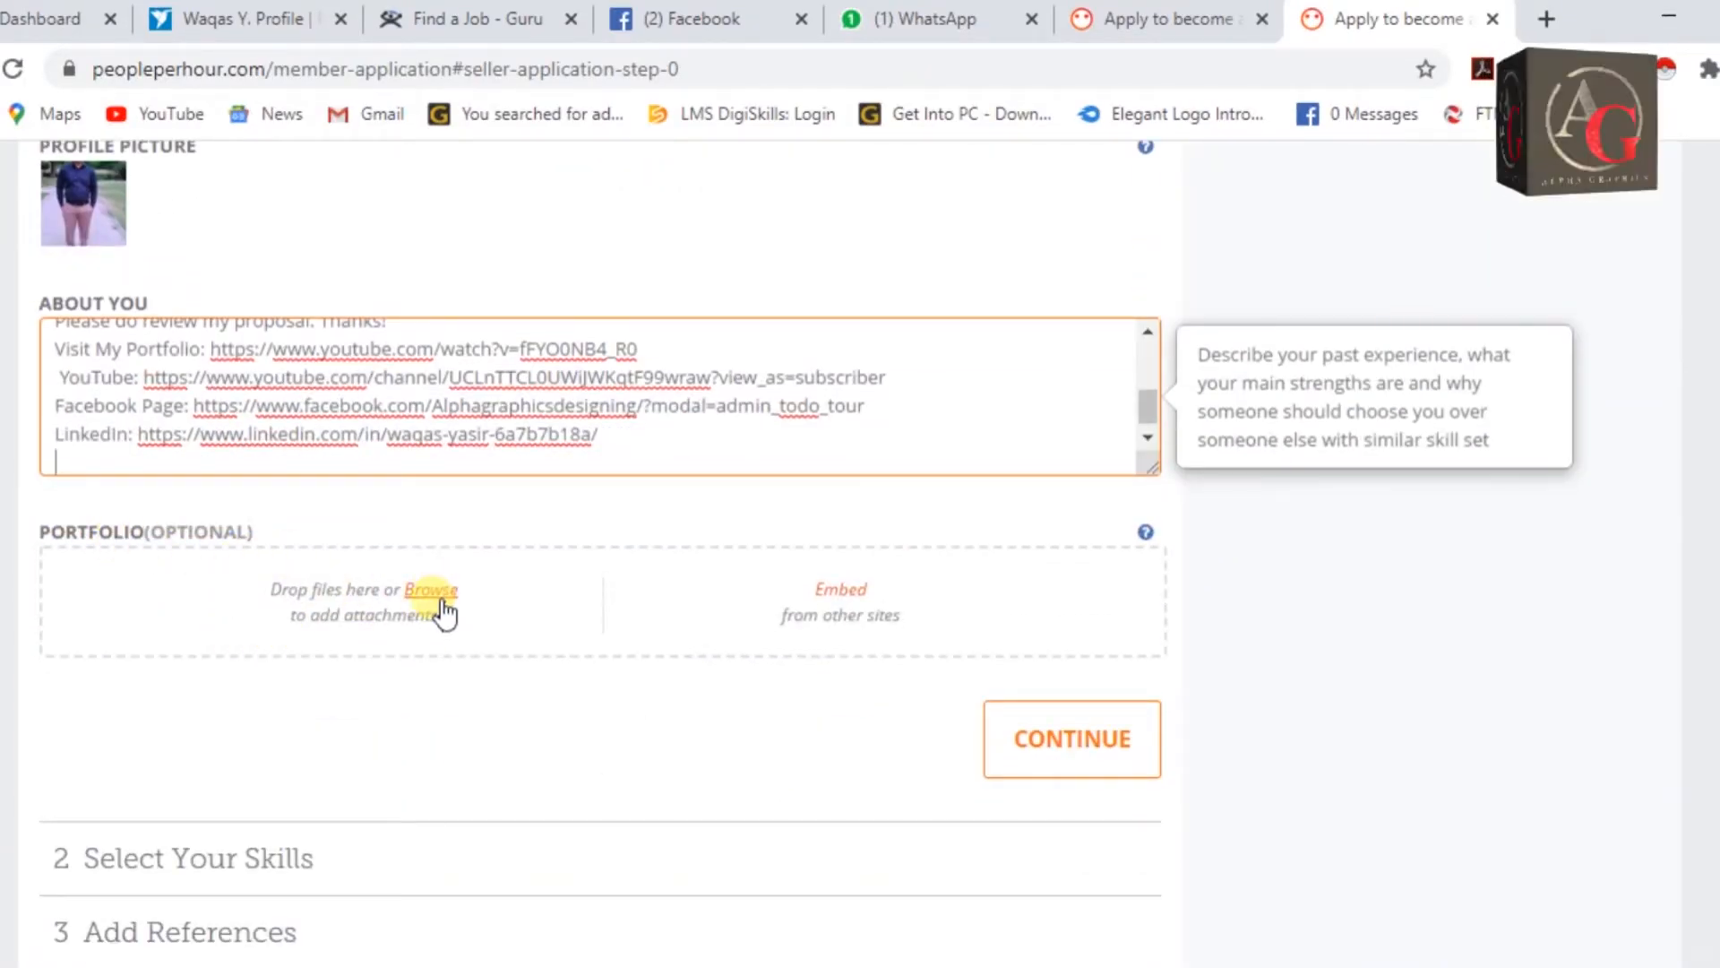
# Browse the Desktop for a Portfolio attachment, then open a new browser tab.
pyautogui.click(443, 593)
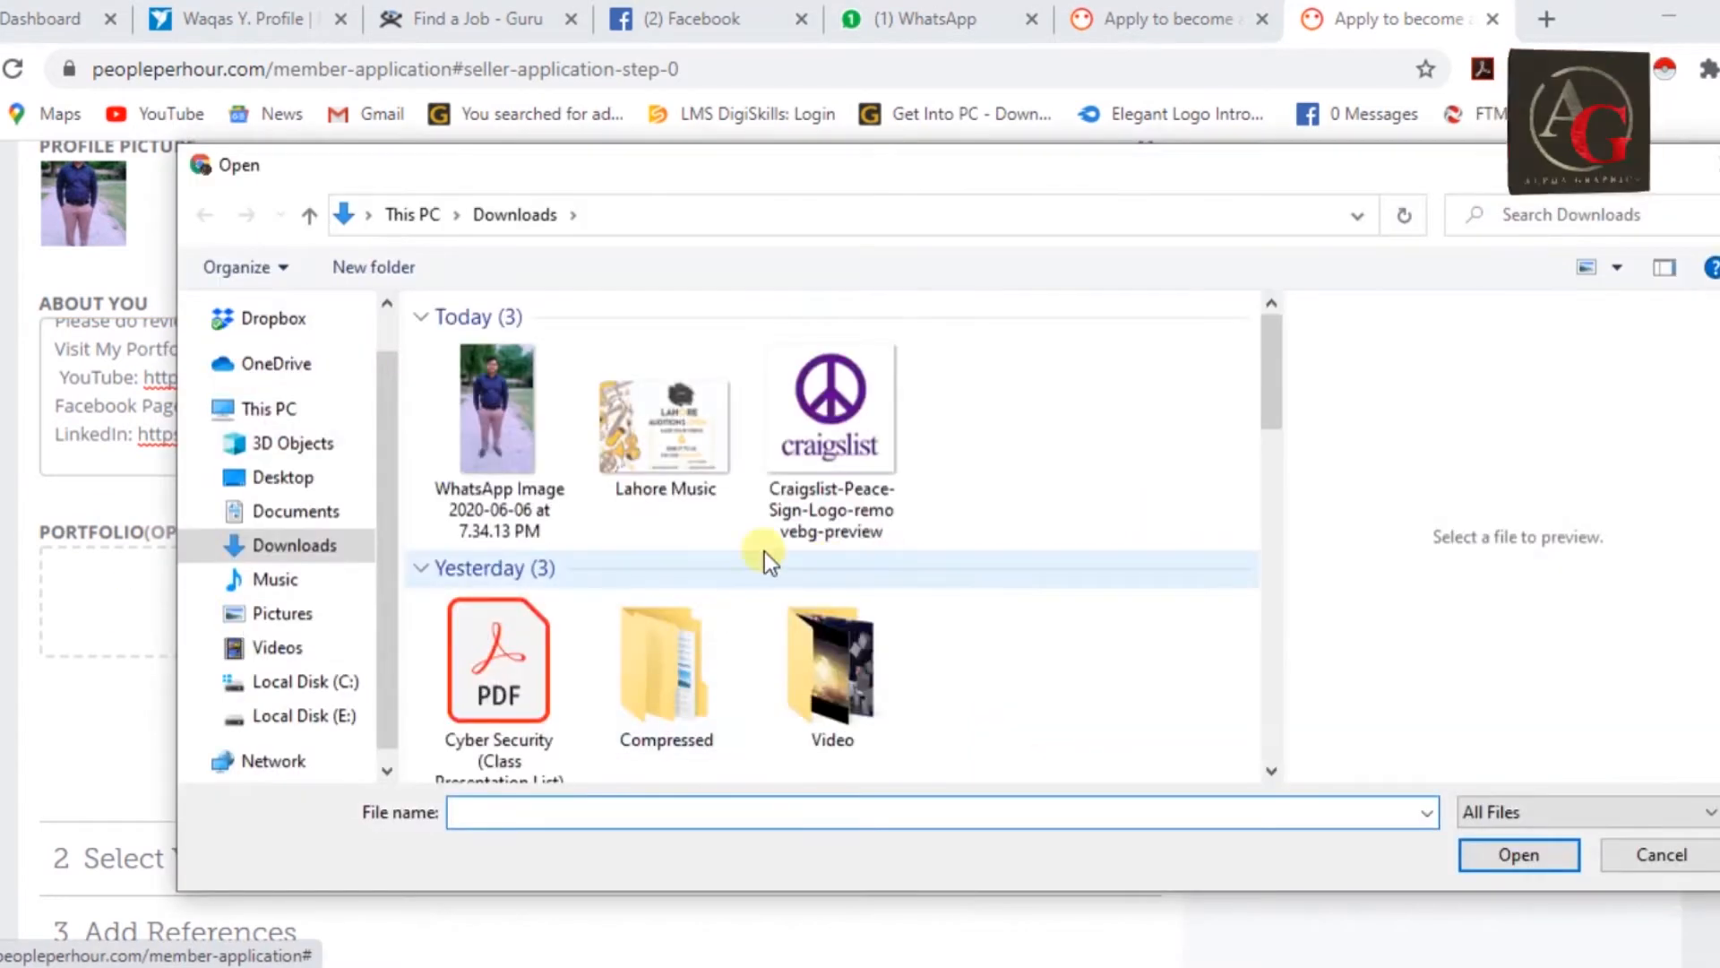
pyautogui.click(289, 478)
pyautogui.moveTo(1272, 385); pyautogui.dragTo(1272, 568)
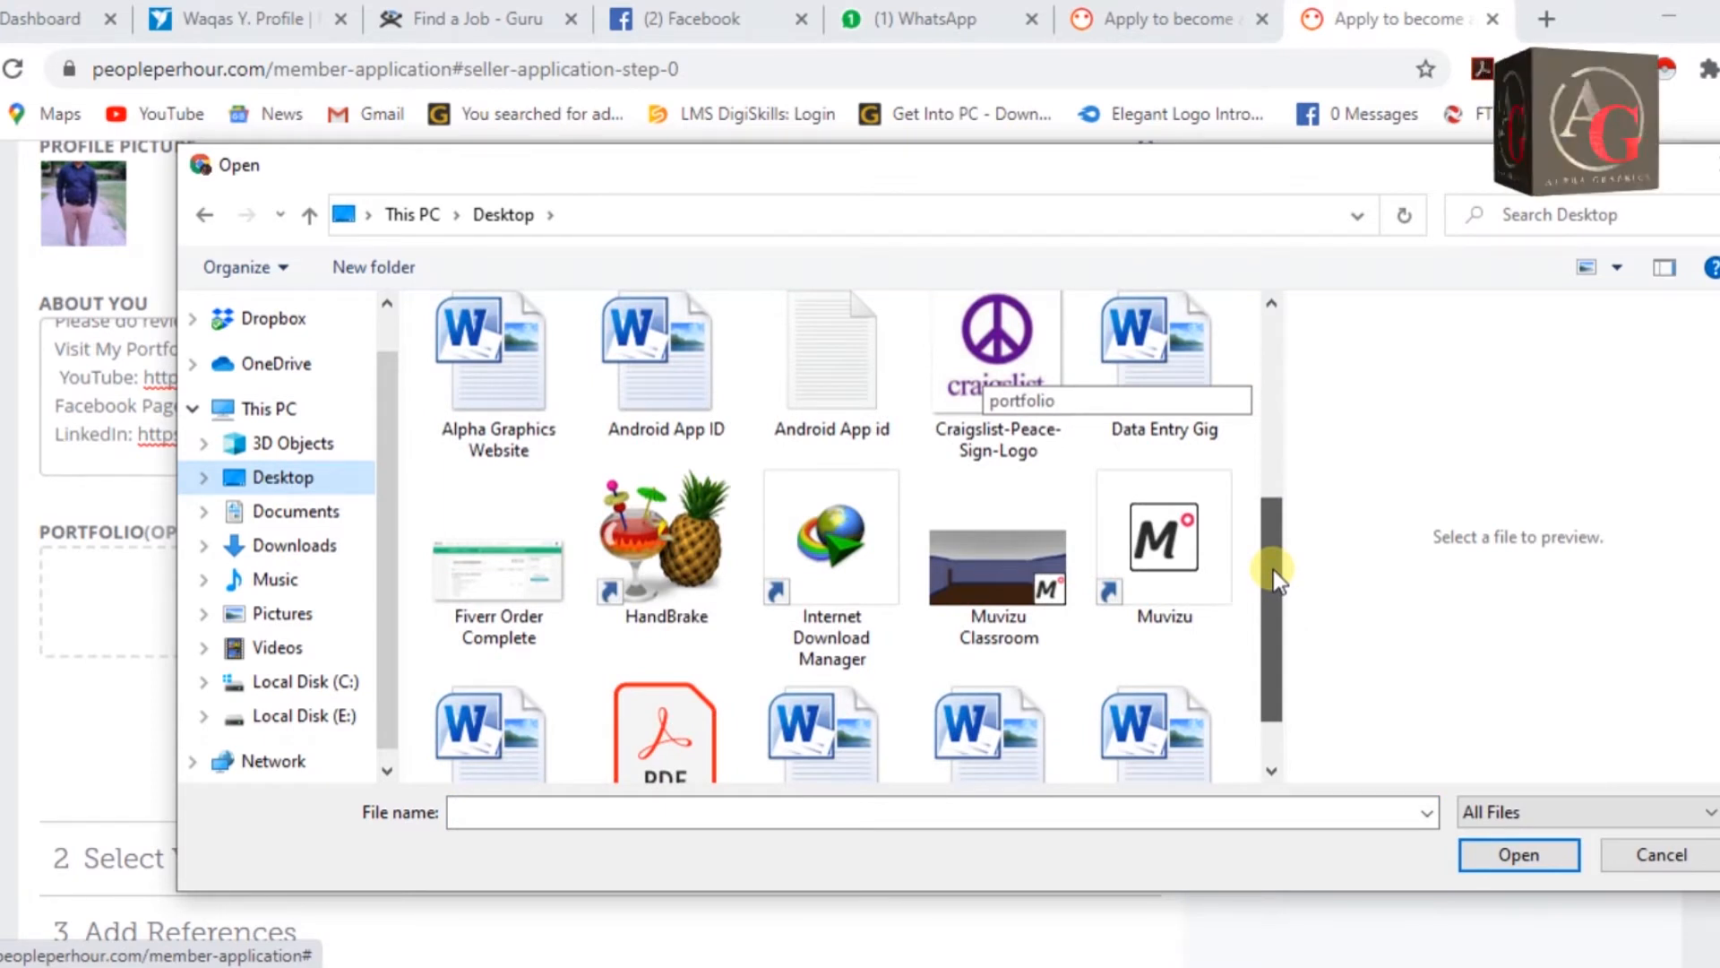
pyautogui.scroll(-1, 1272, 570)
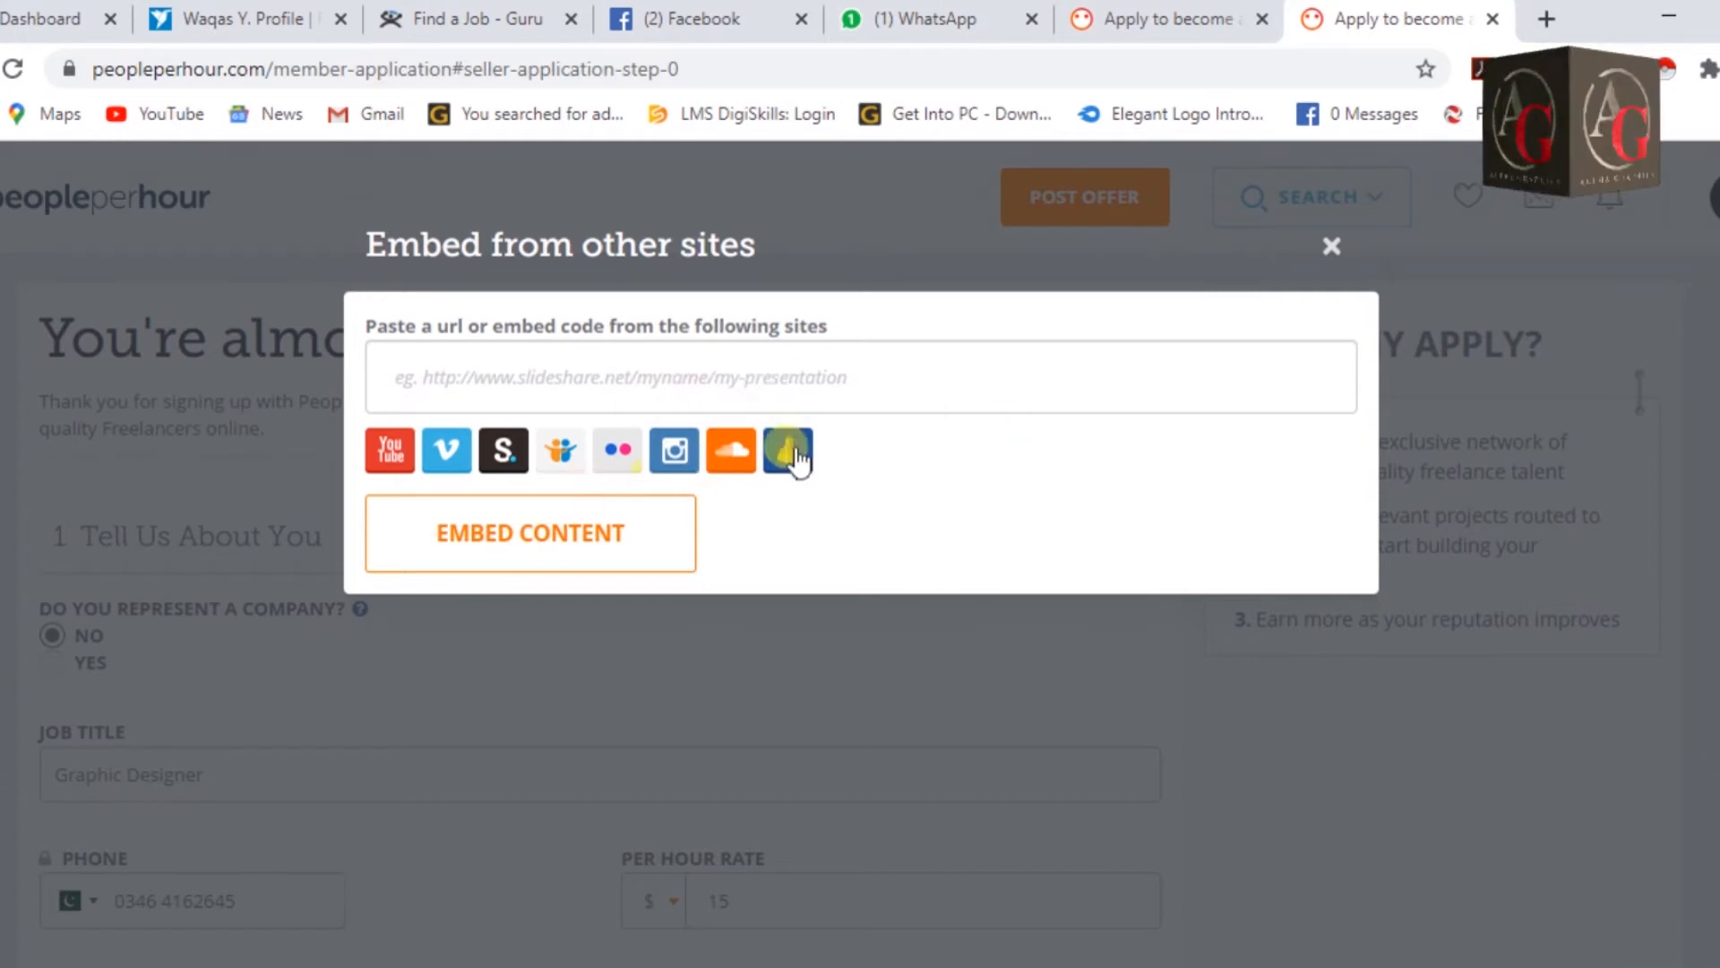
pyautogui.click(1553, 16)
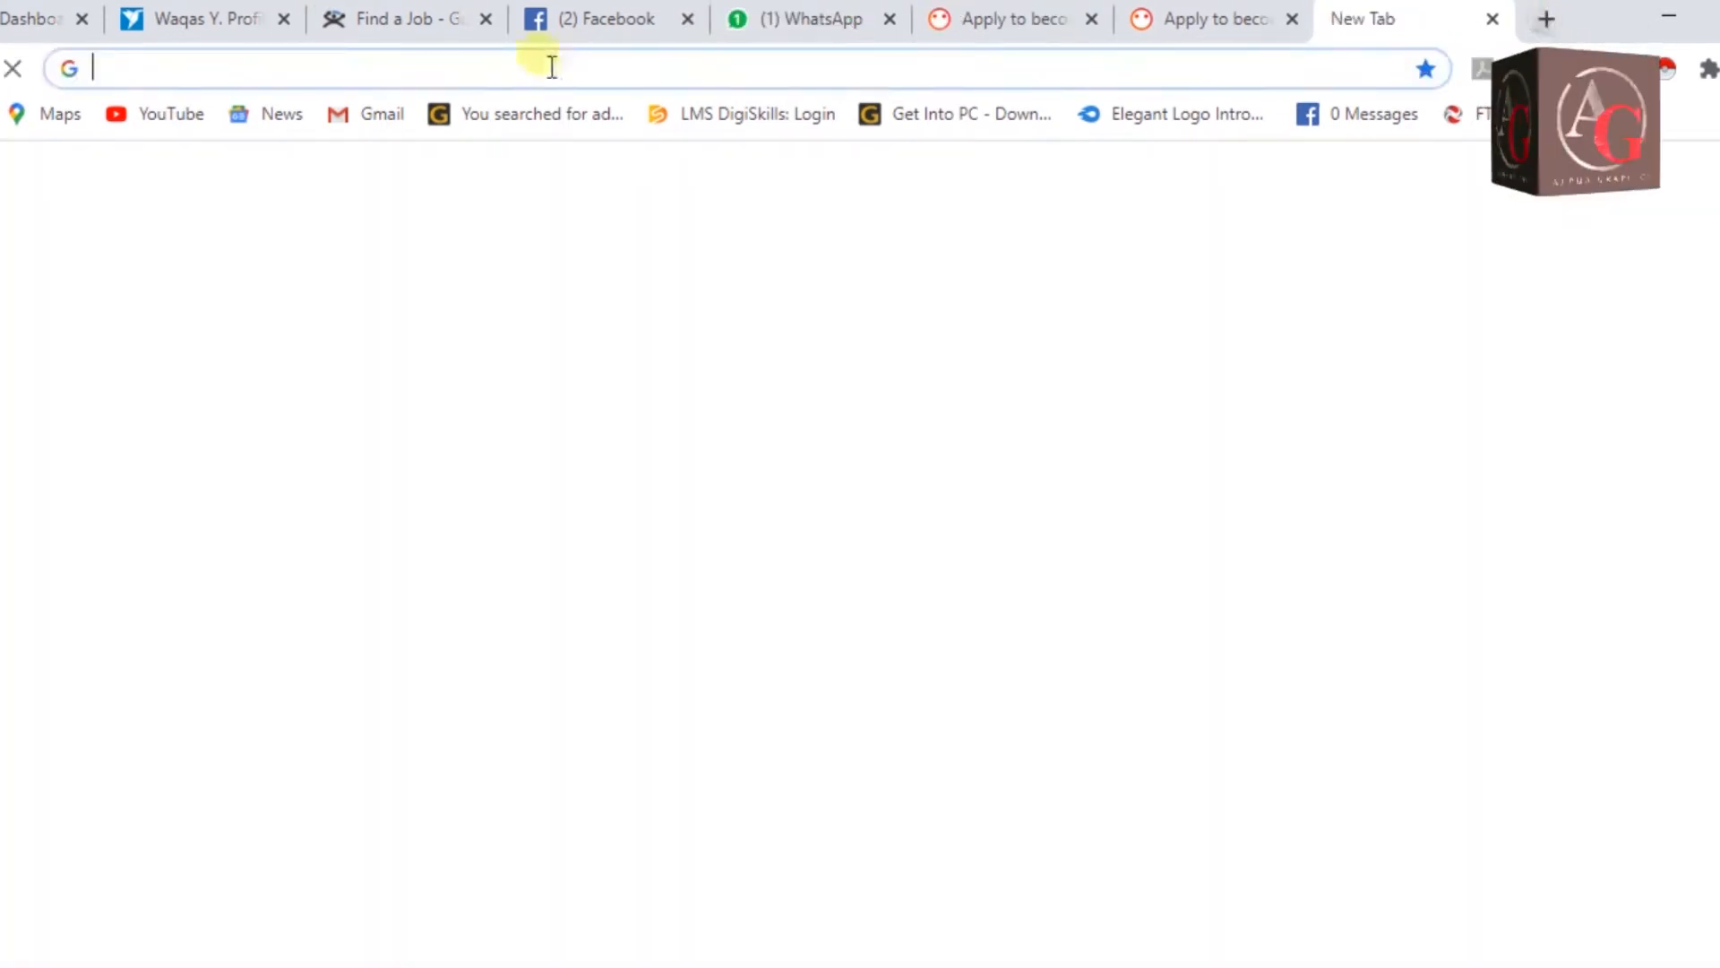
# Copy the YouTube link of Alpha Graphics' 'My Portfolio' video and paste it into the embed field.
pyautogui.click(168, 114)
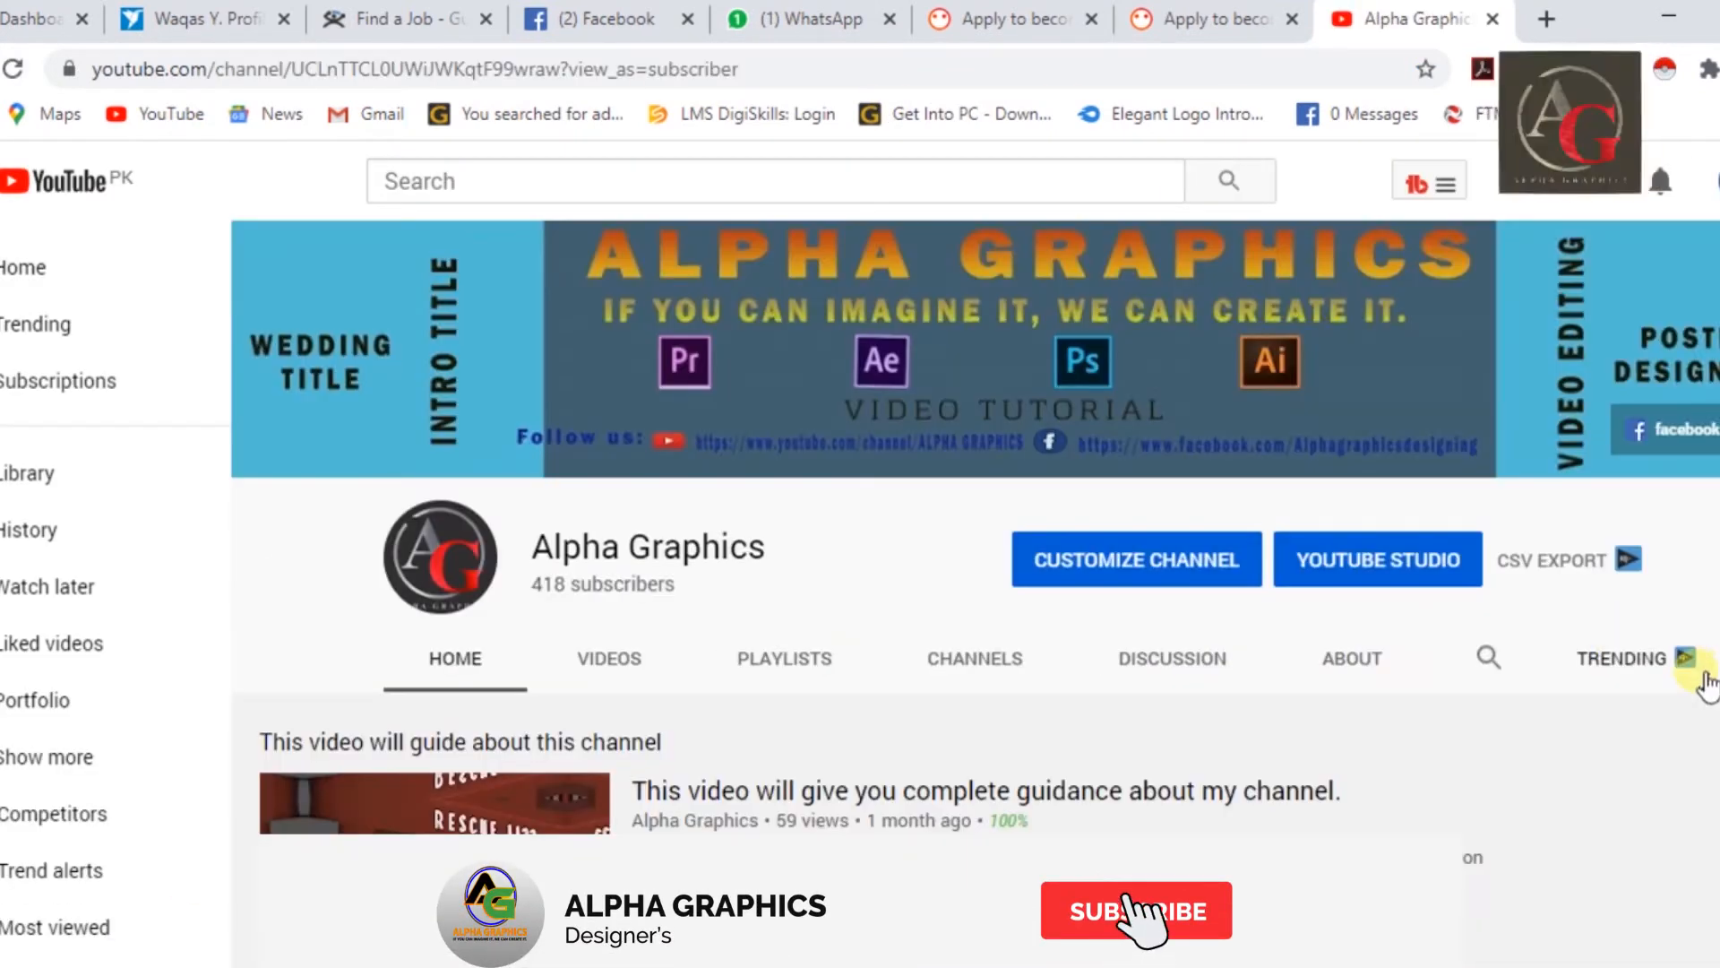
pyautogui.scroll(-5, 743, 542)
pyautogui.click(411, 743)
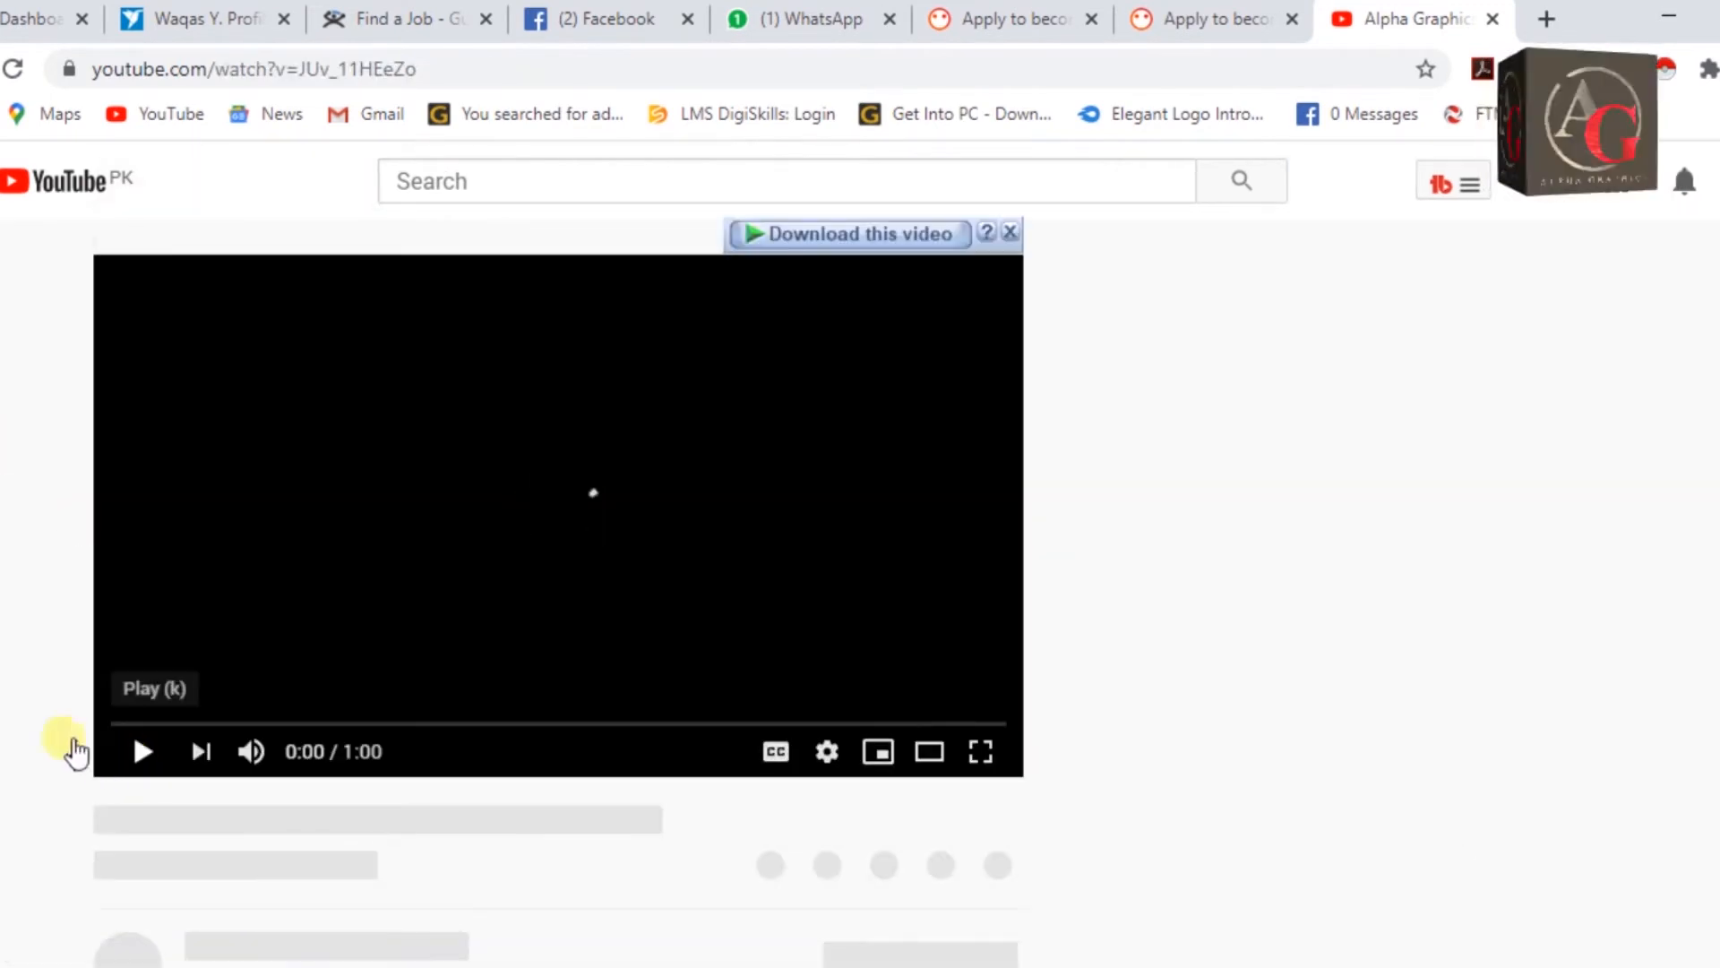
pyautogui.click(445, 69)
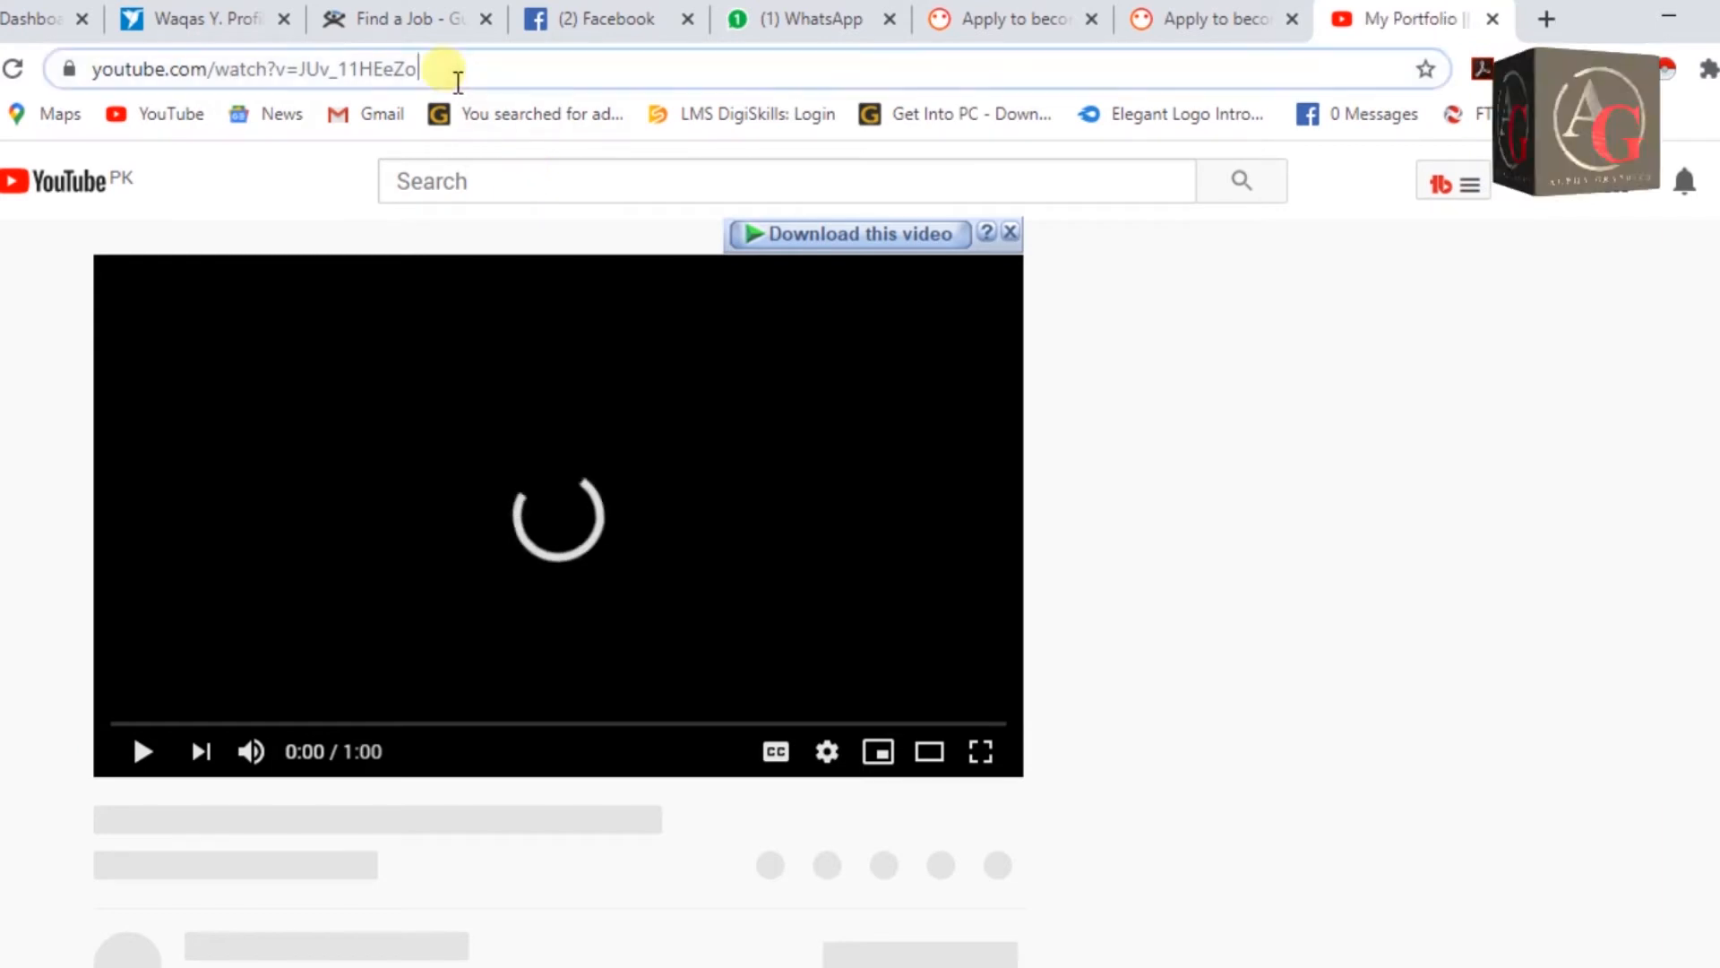
pyautogui.hotkey('ctrl', 'c')
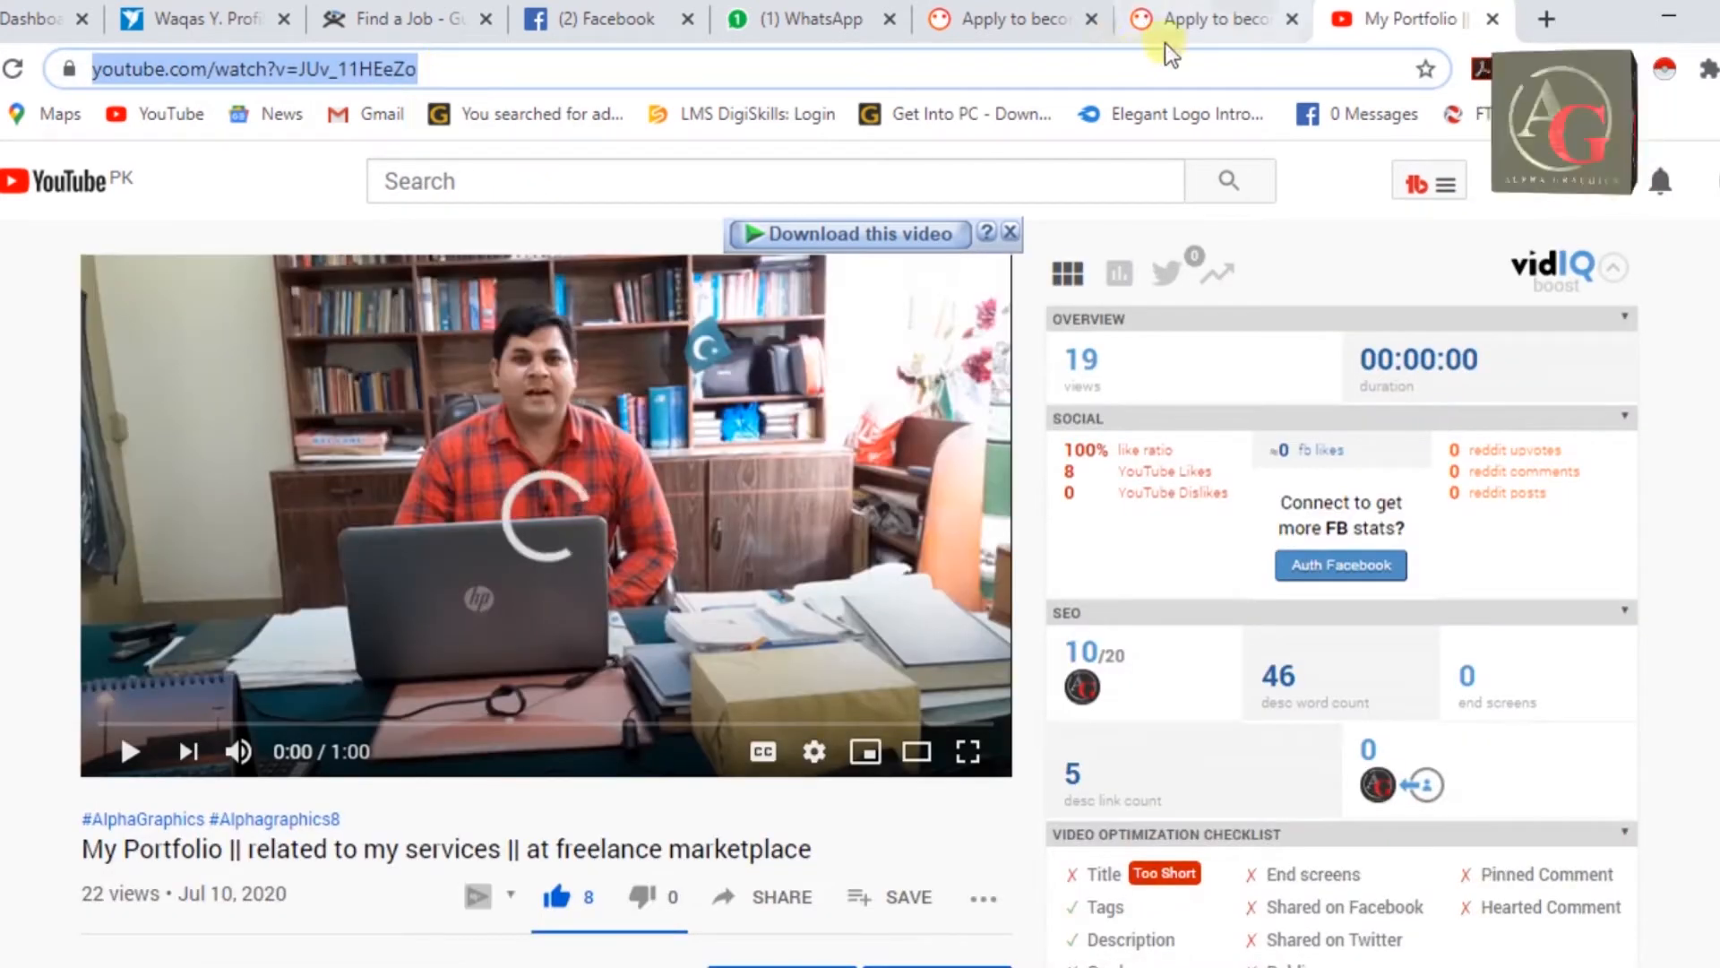
pyautogui.click(1155, 20)
pyautogui.click(650, 376)
pyautogui.hotkey('ctrl', 'v')
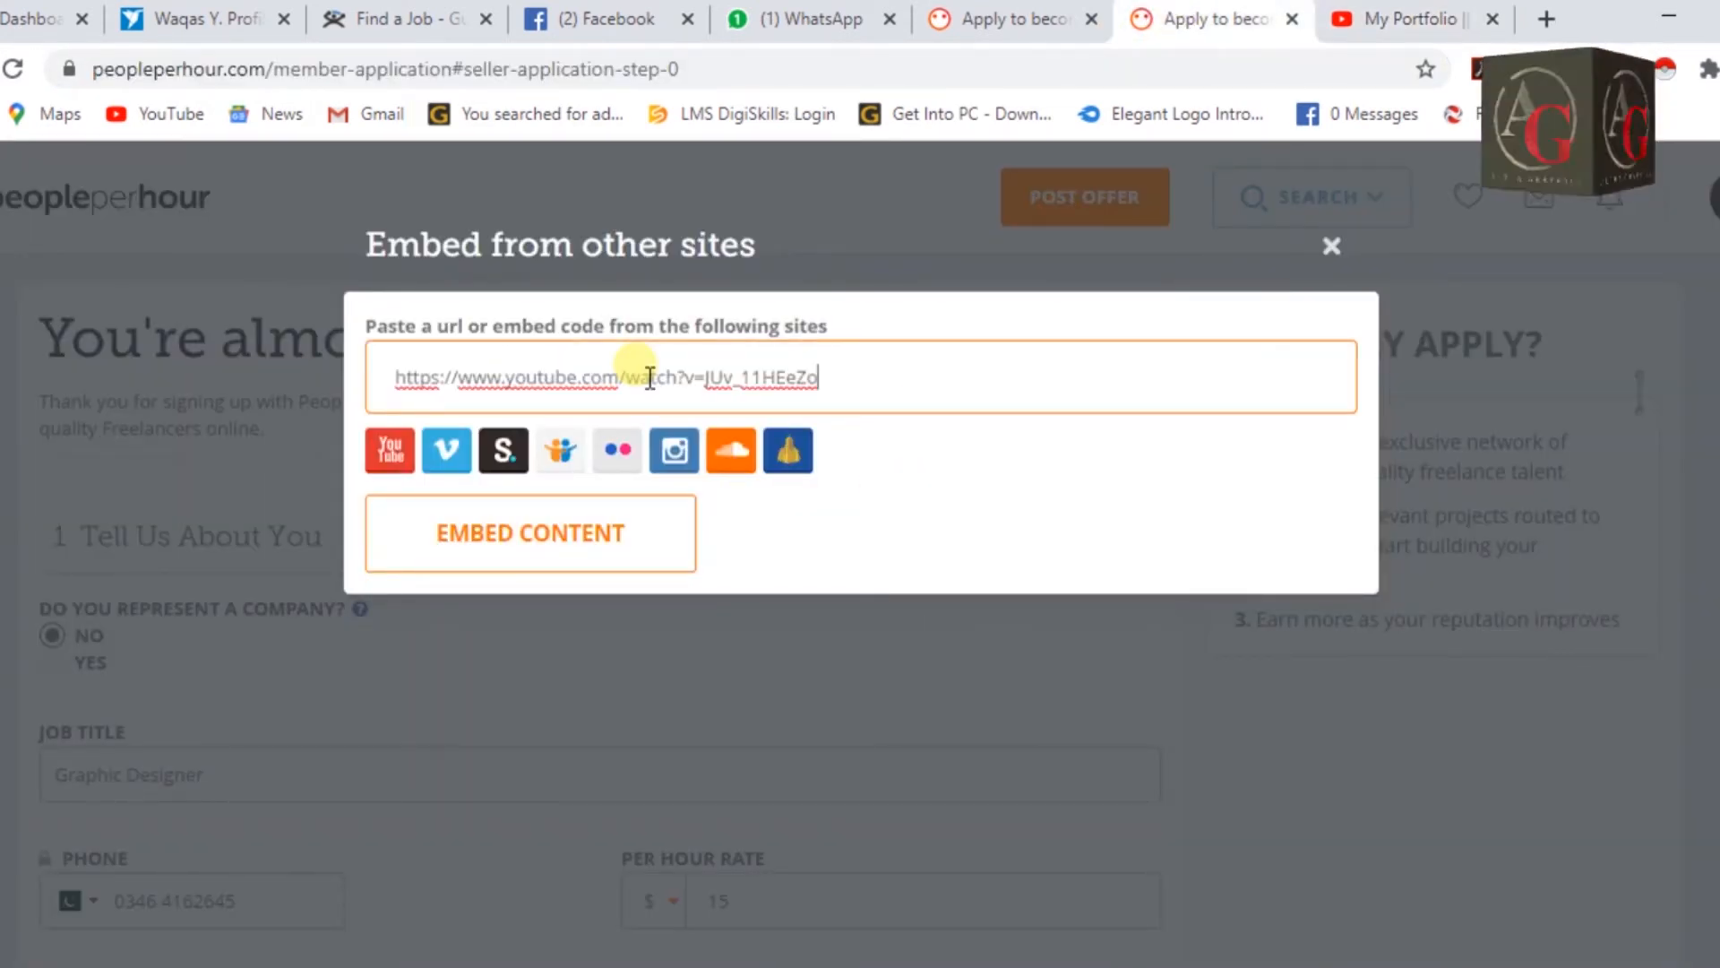
# Embed the 'My Portfolio' video, check the portfolio thumbnails, and continue to Select Your Skills.
pyautogui.click(566, 538)
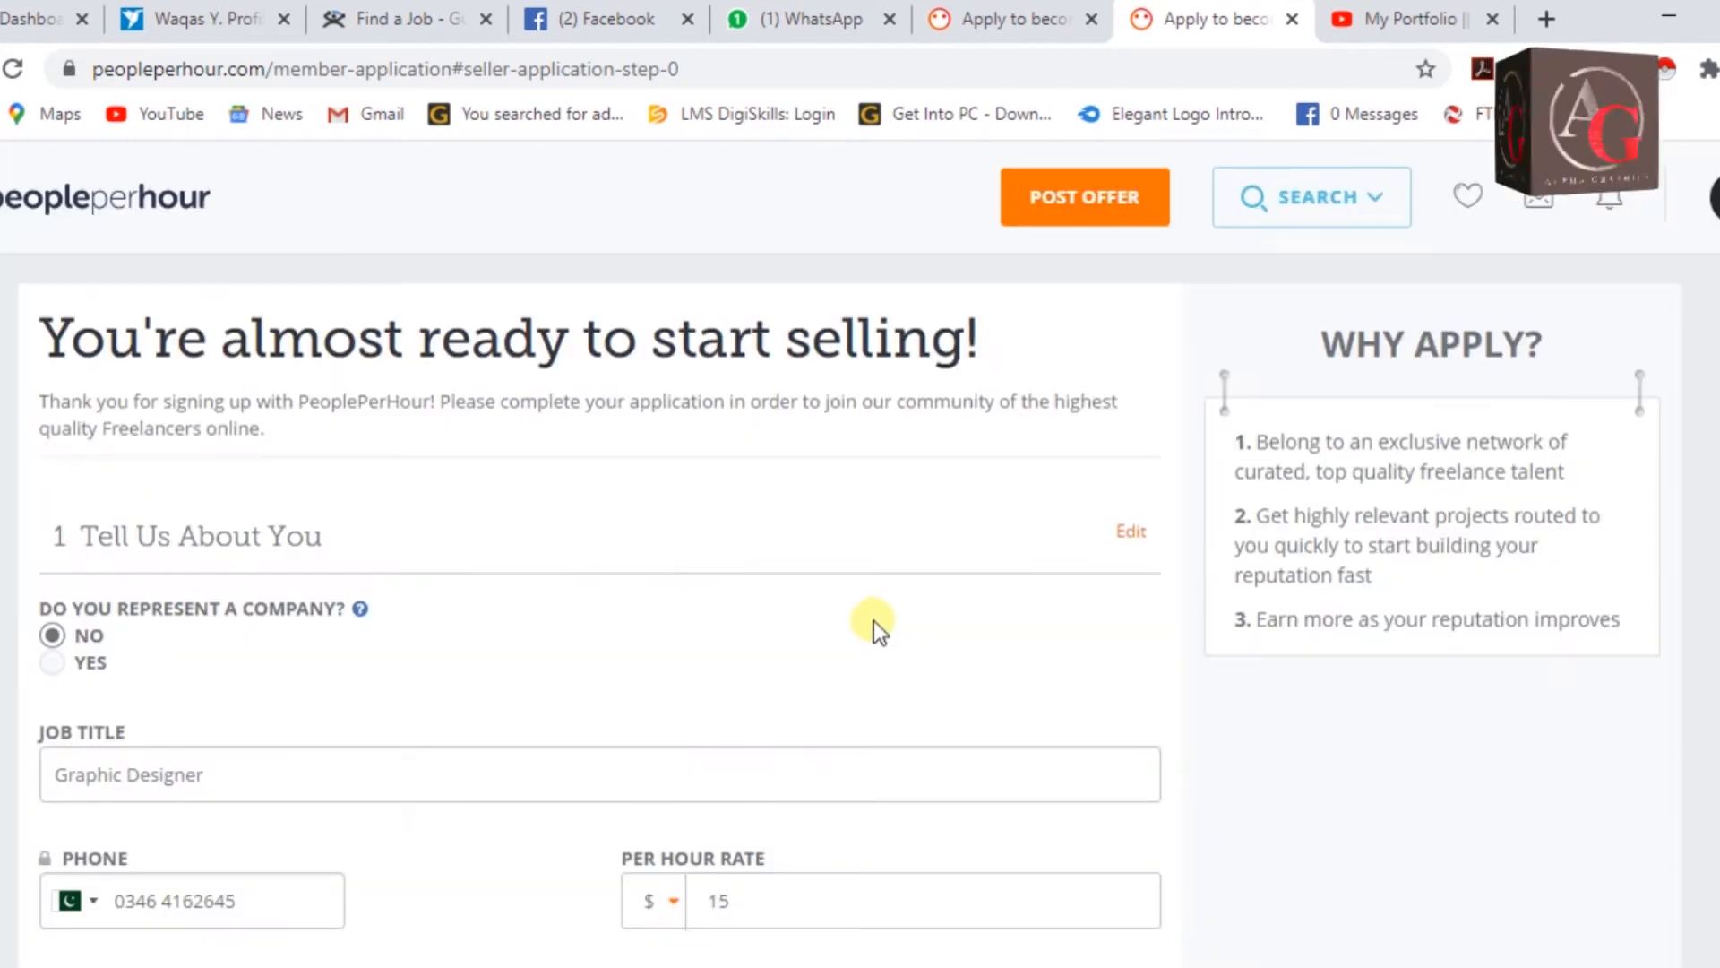
pyautogui.scroll(-1, 860, 627)
pyautogui.scroll(-10, 874, 629)
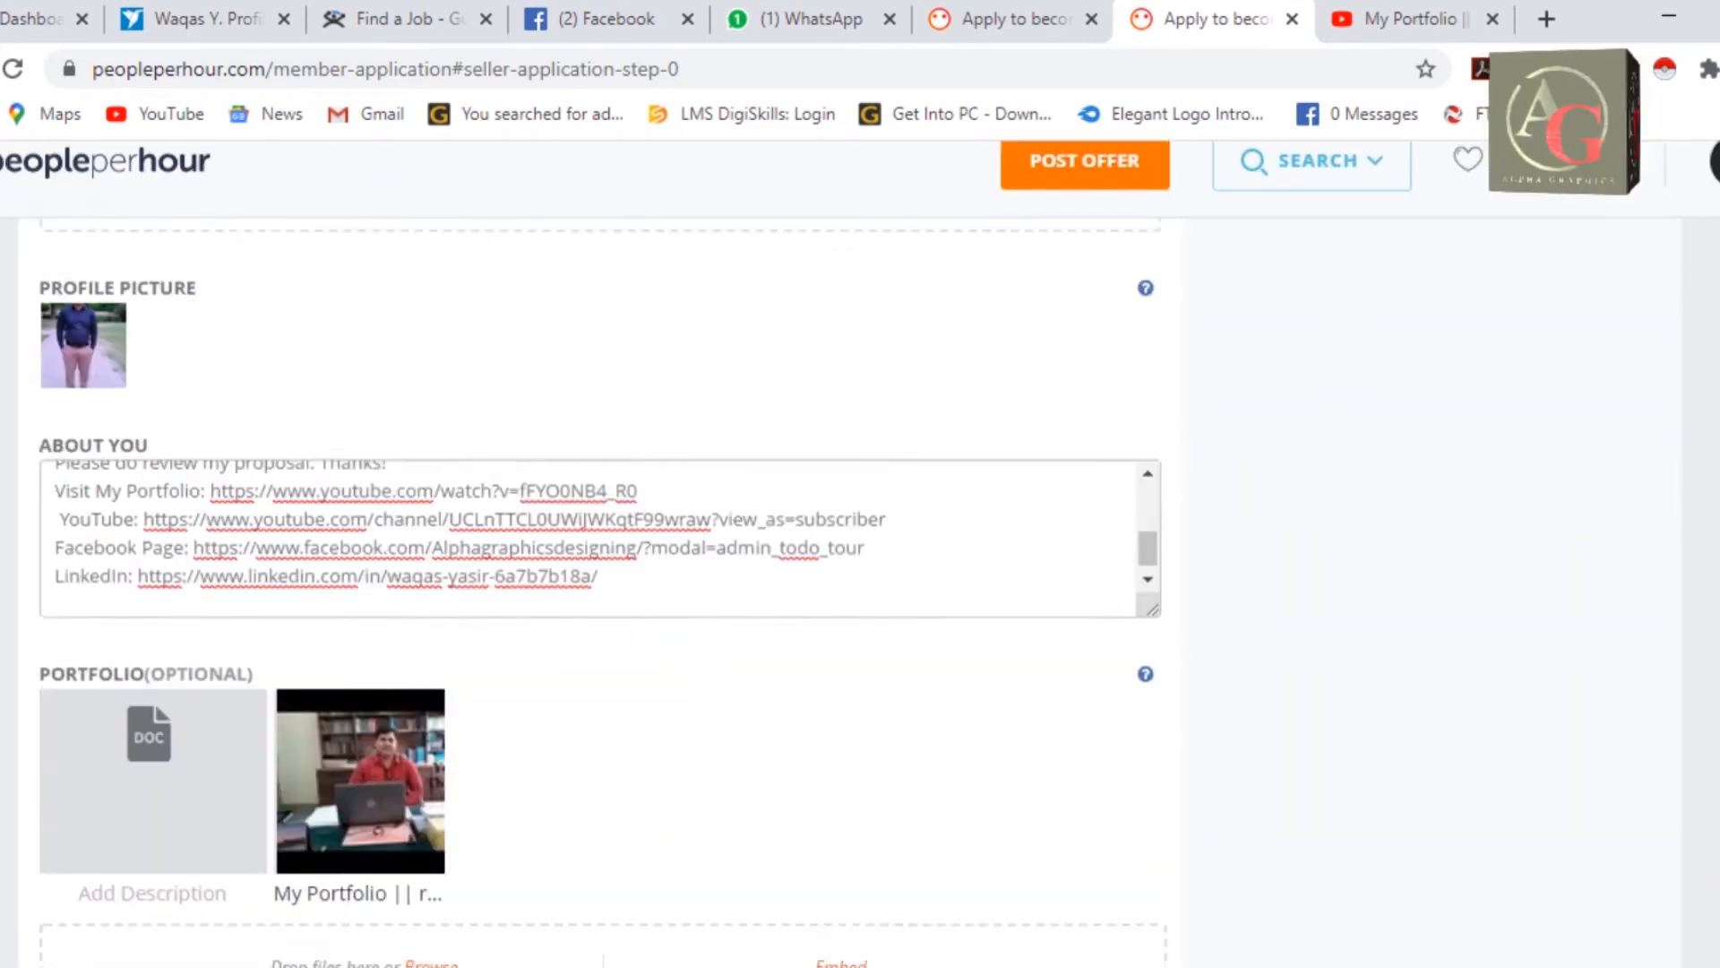
pyautogui.scroll(1, 298, 600)
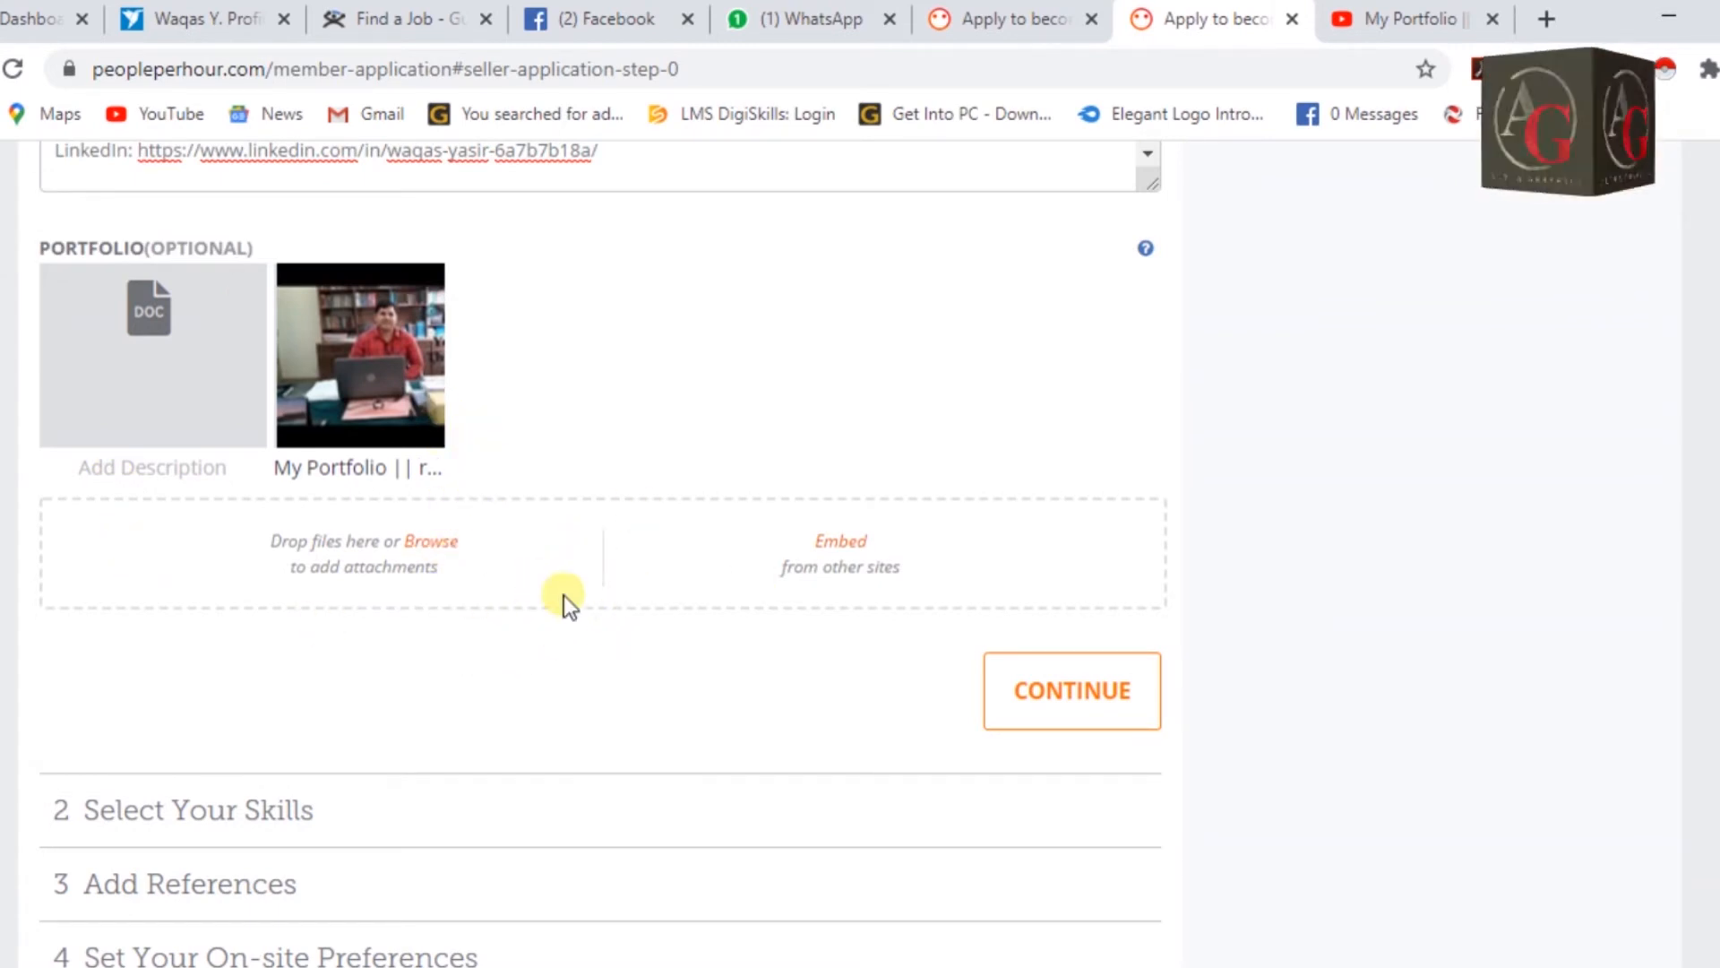
pyautogui.click(1082, 701)
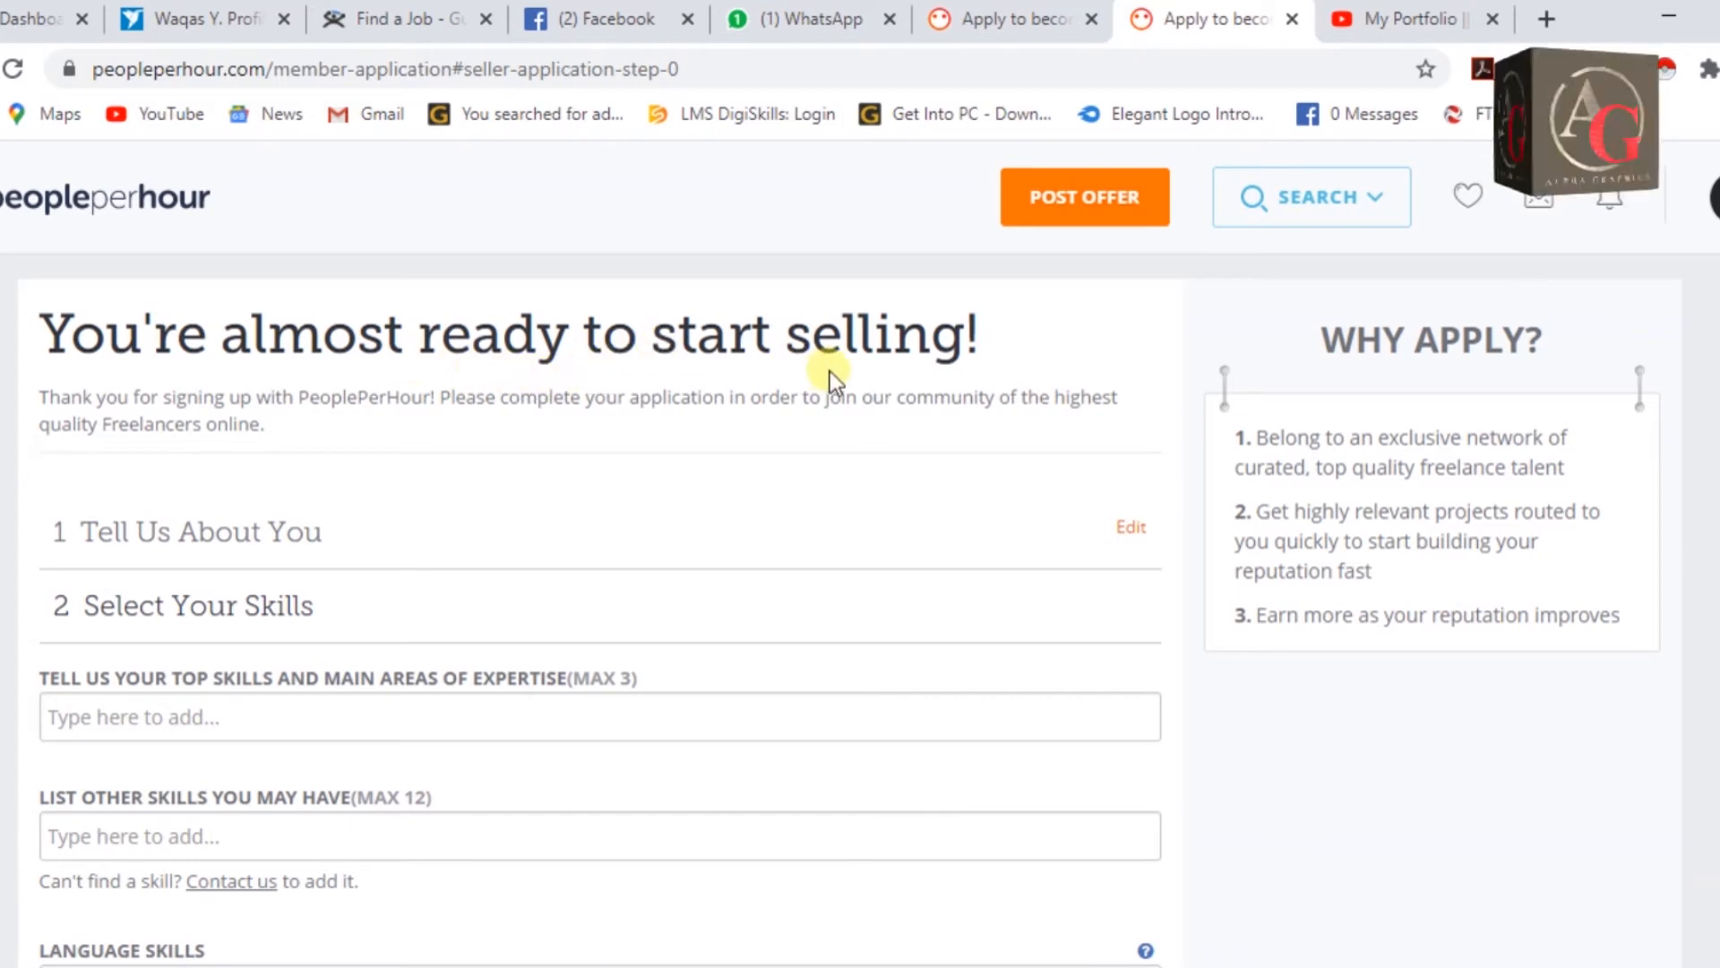
# Search the top skills for 'video' and add video post editing.
pyautogui.scroll(-1, 44, 520)
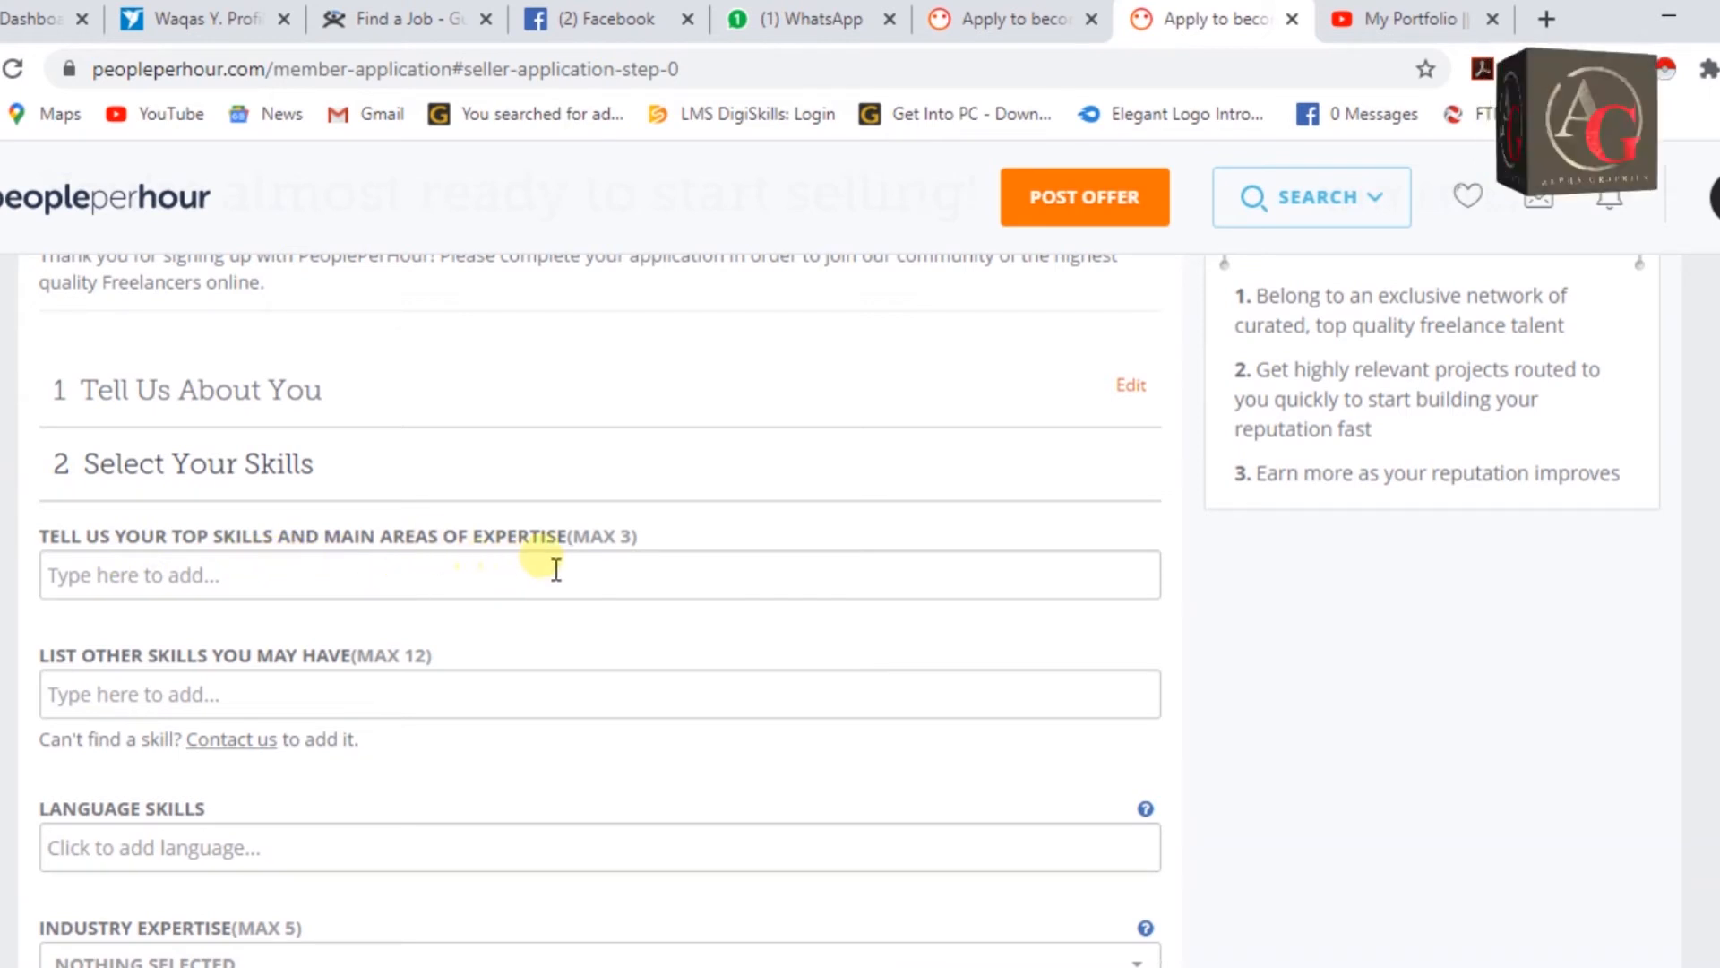
pyautogui.click(486, 588)
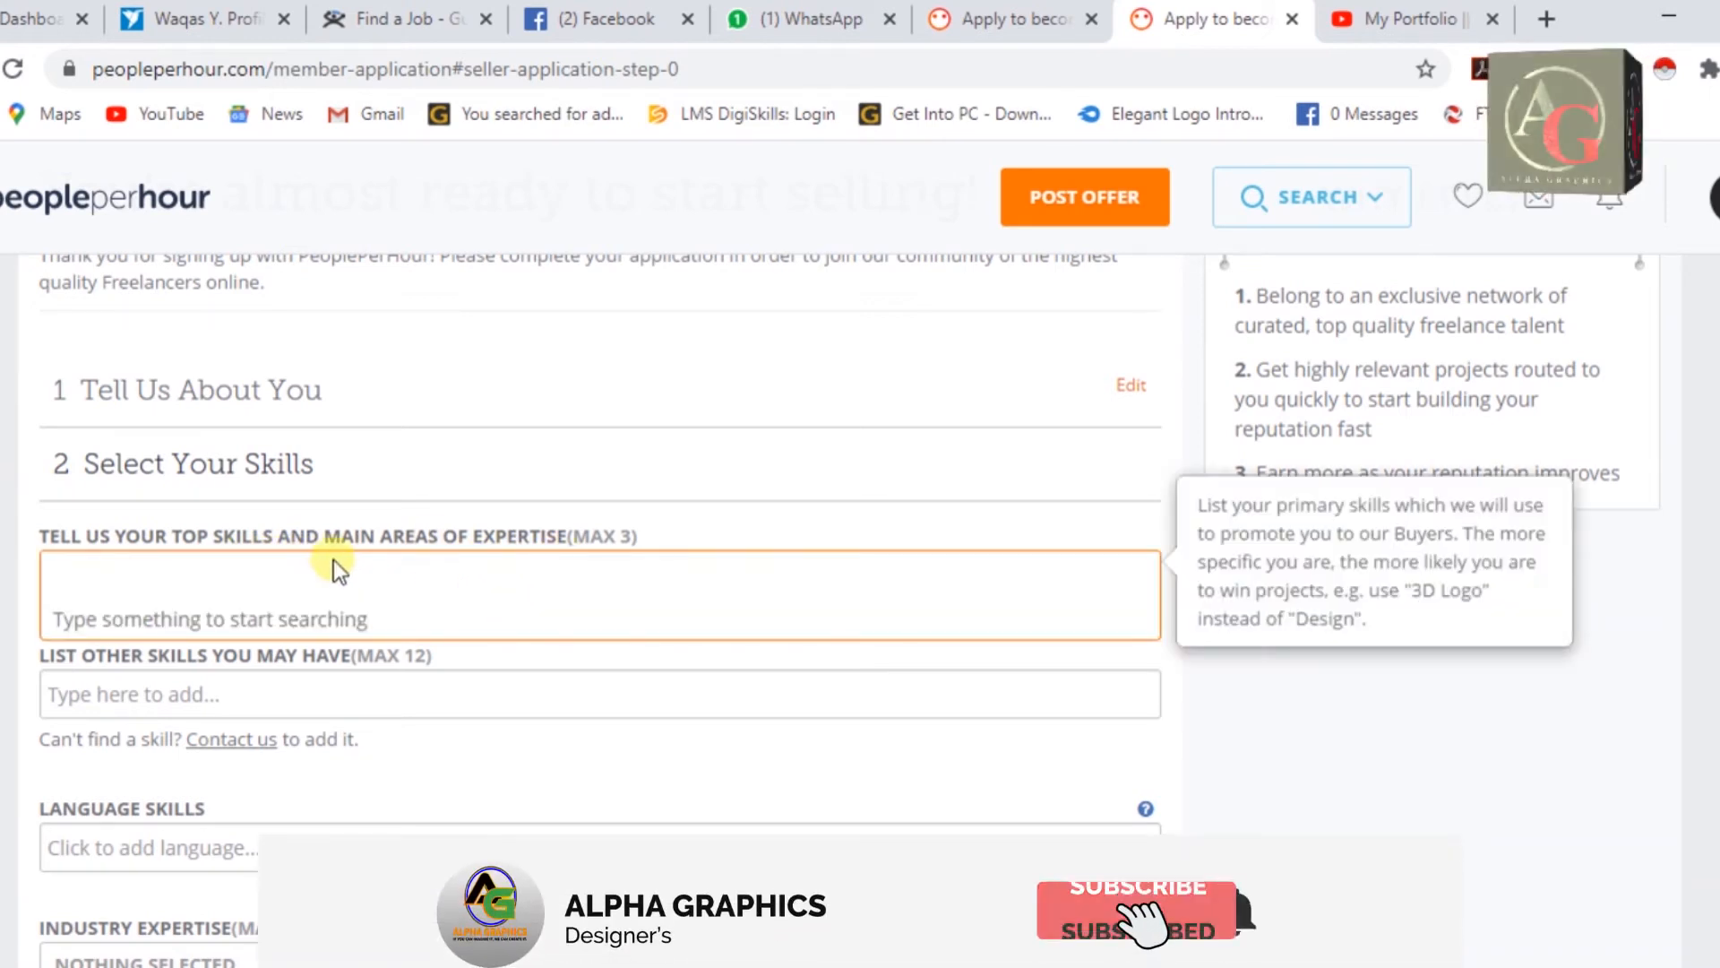
pyautogui.write('Video')
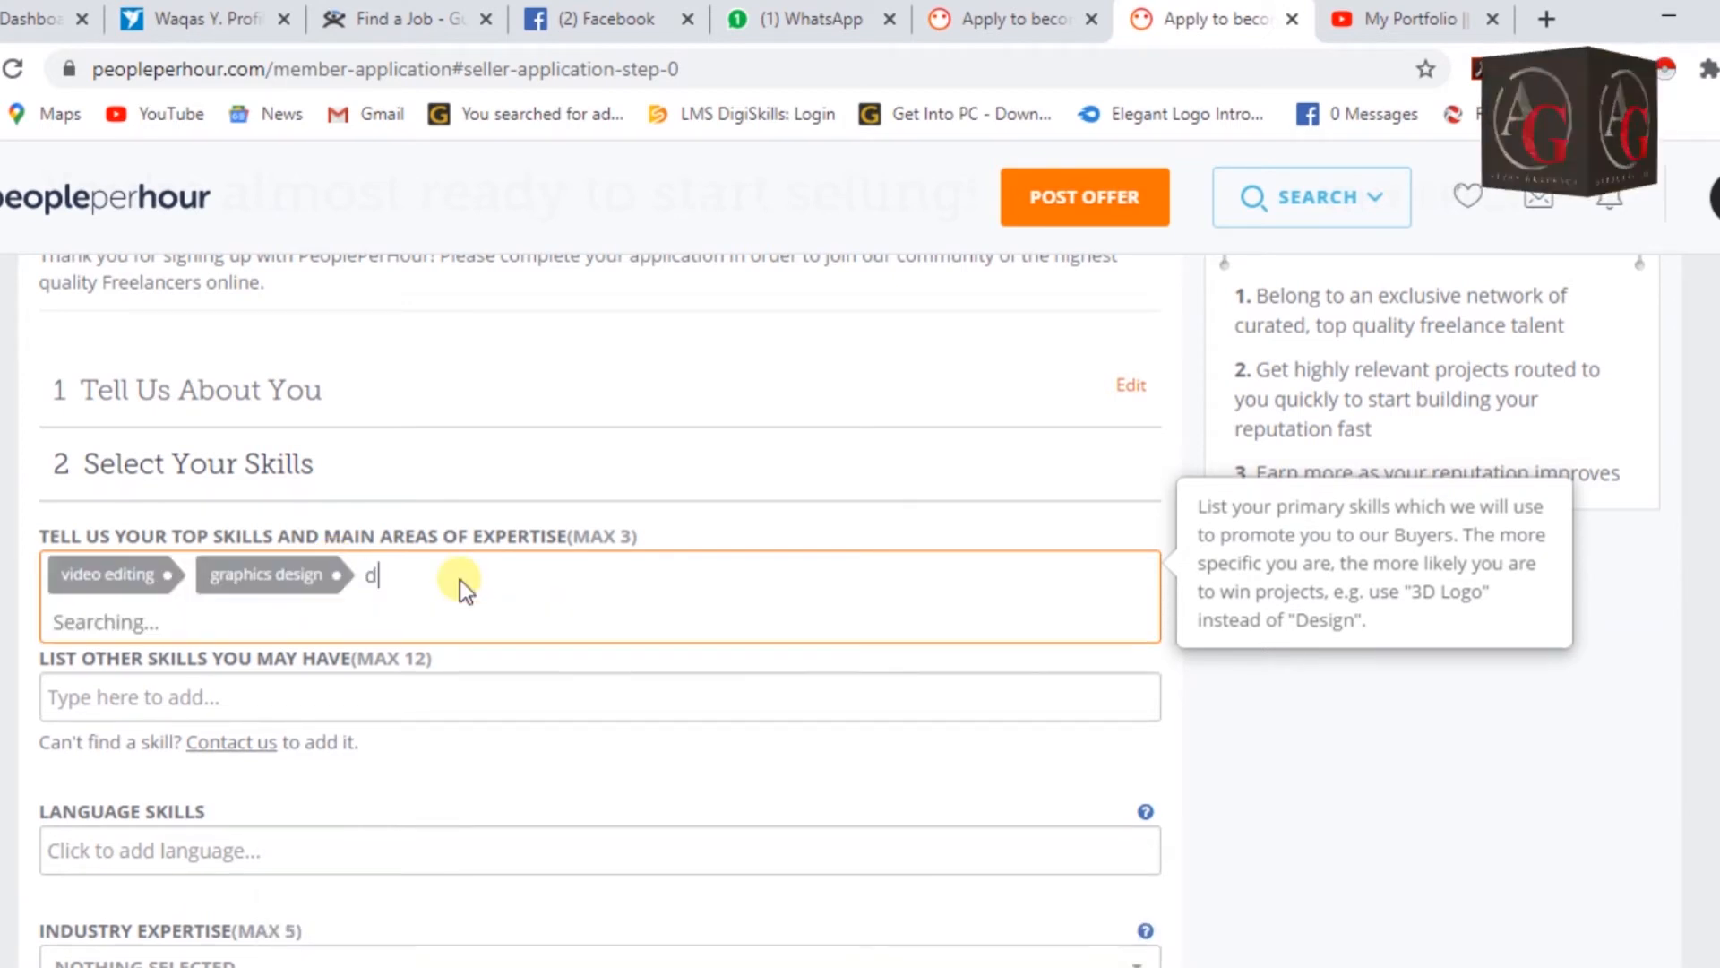
pyautogui.write('ata')
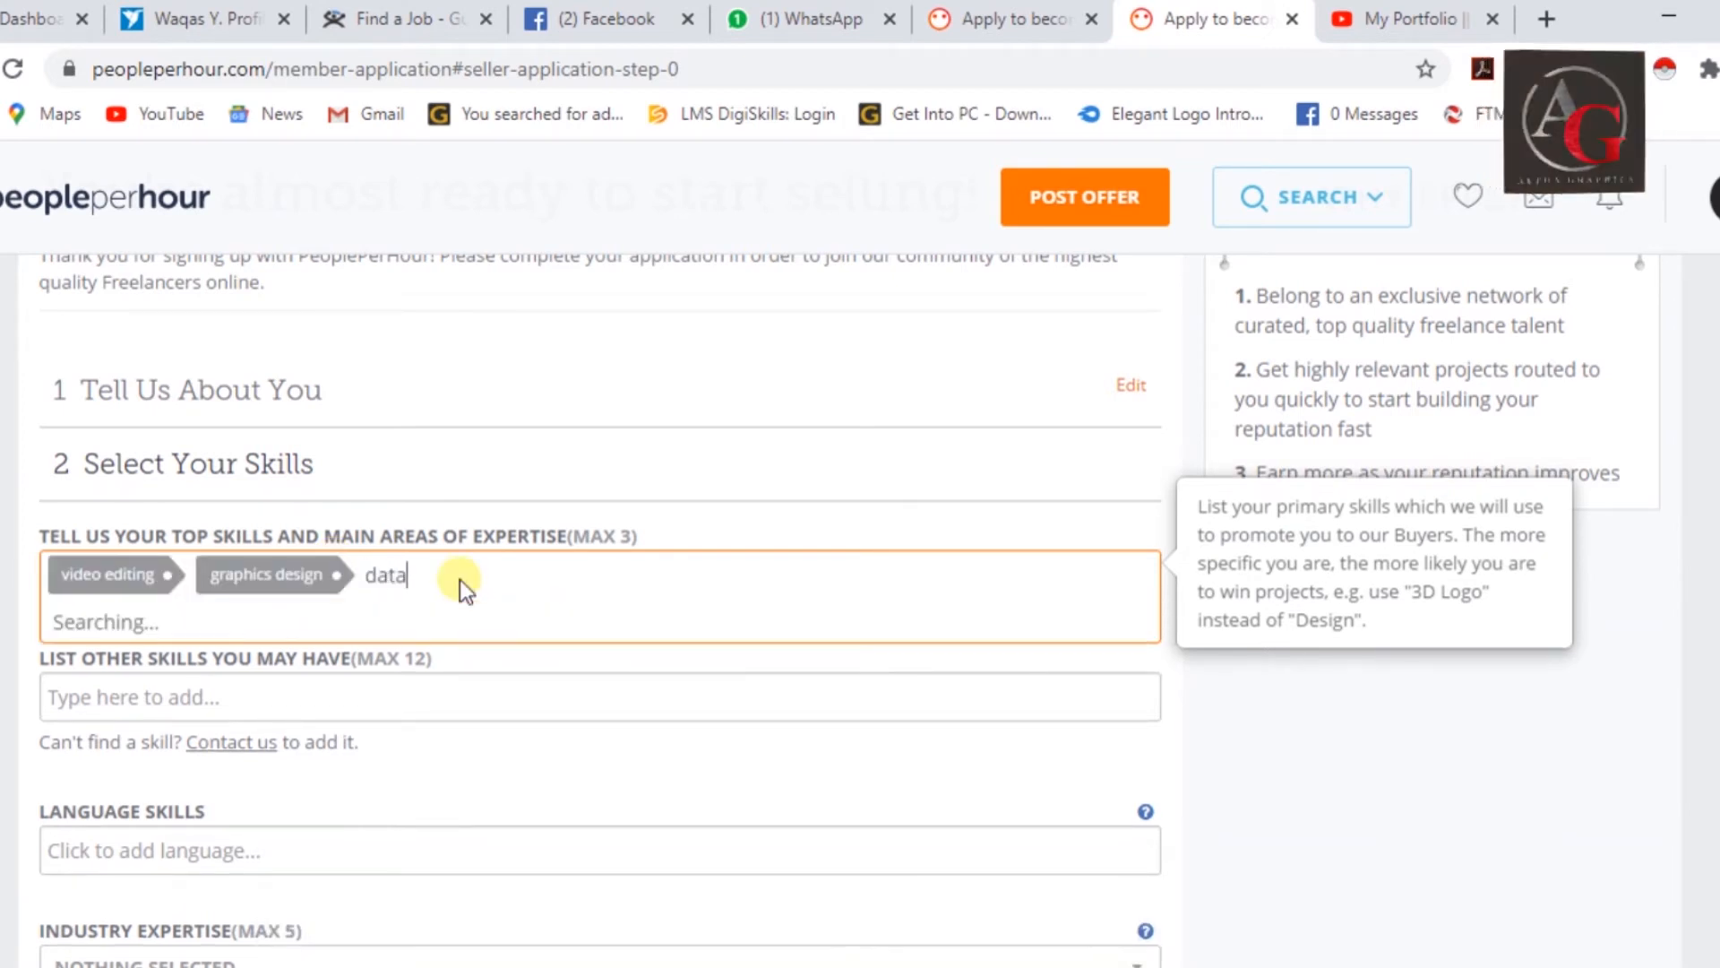
pyautogui.press('BackSpace')
pyautogui.press('BackSpace')
pyautogui.press('BackSpace')
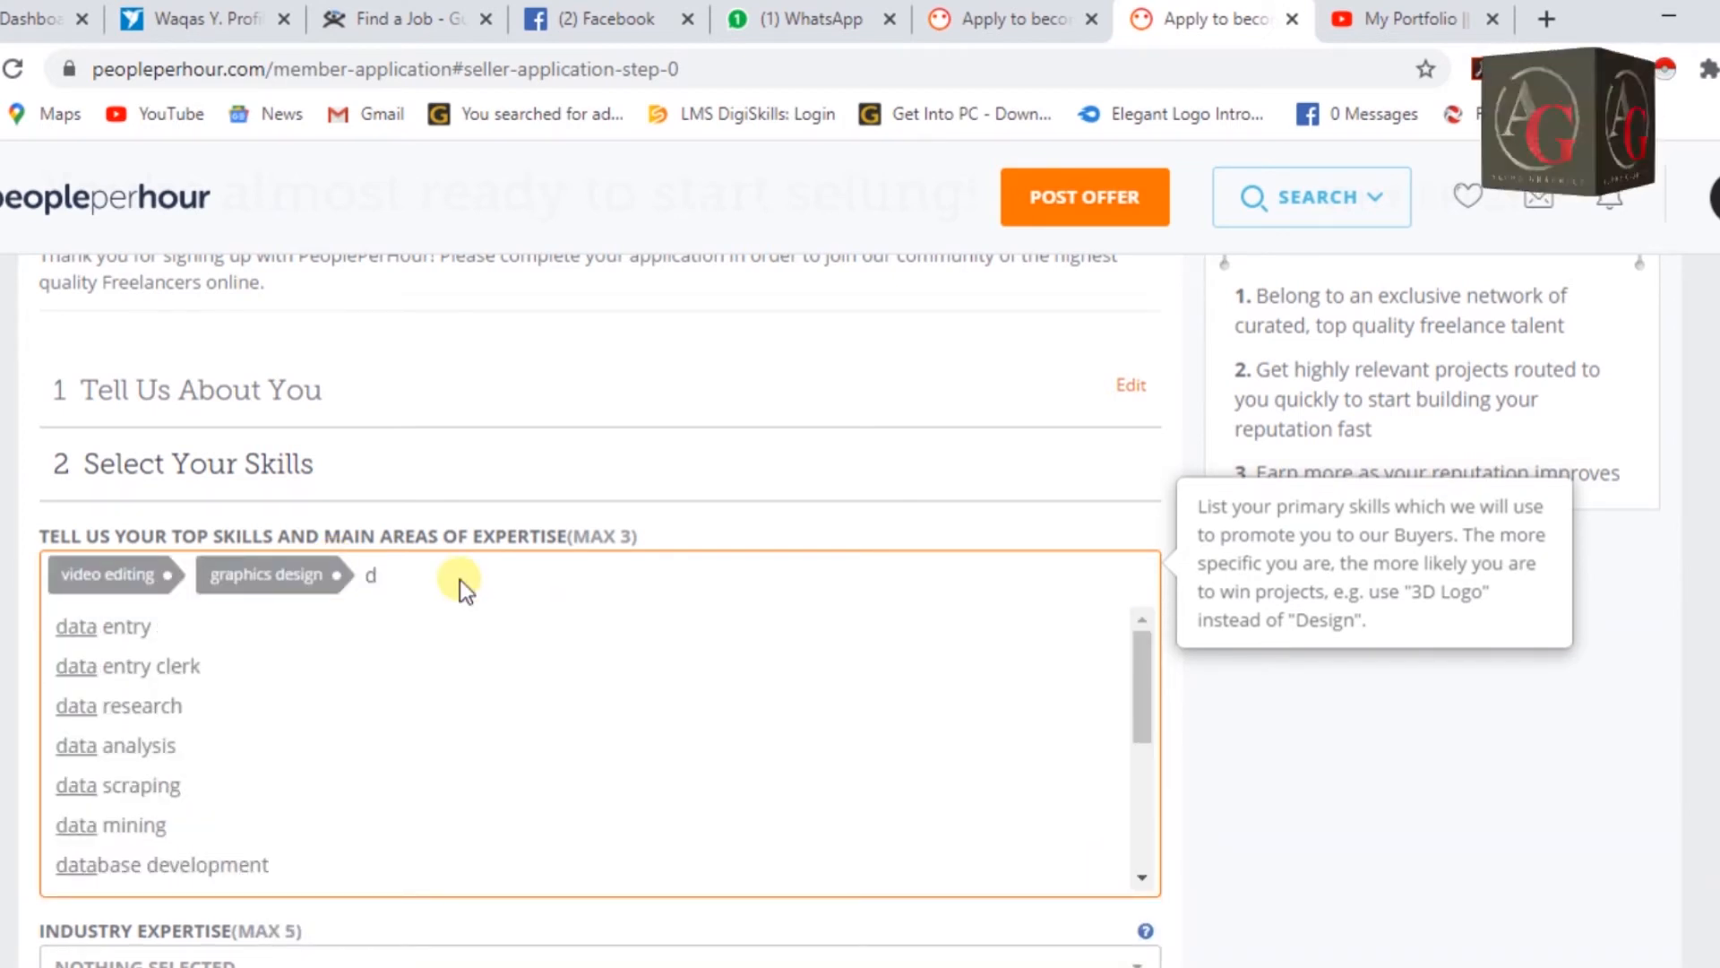
pyautogui.press('BackSpace')
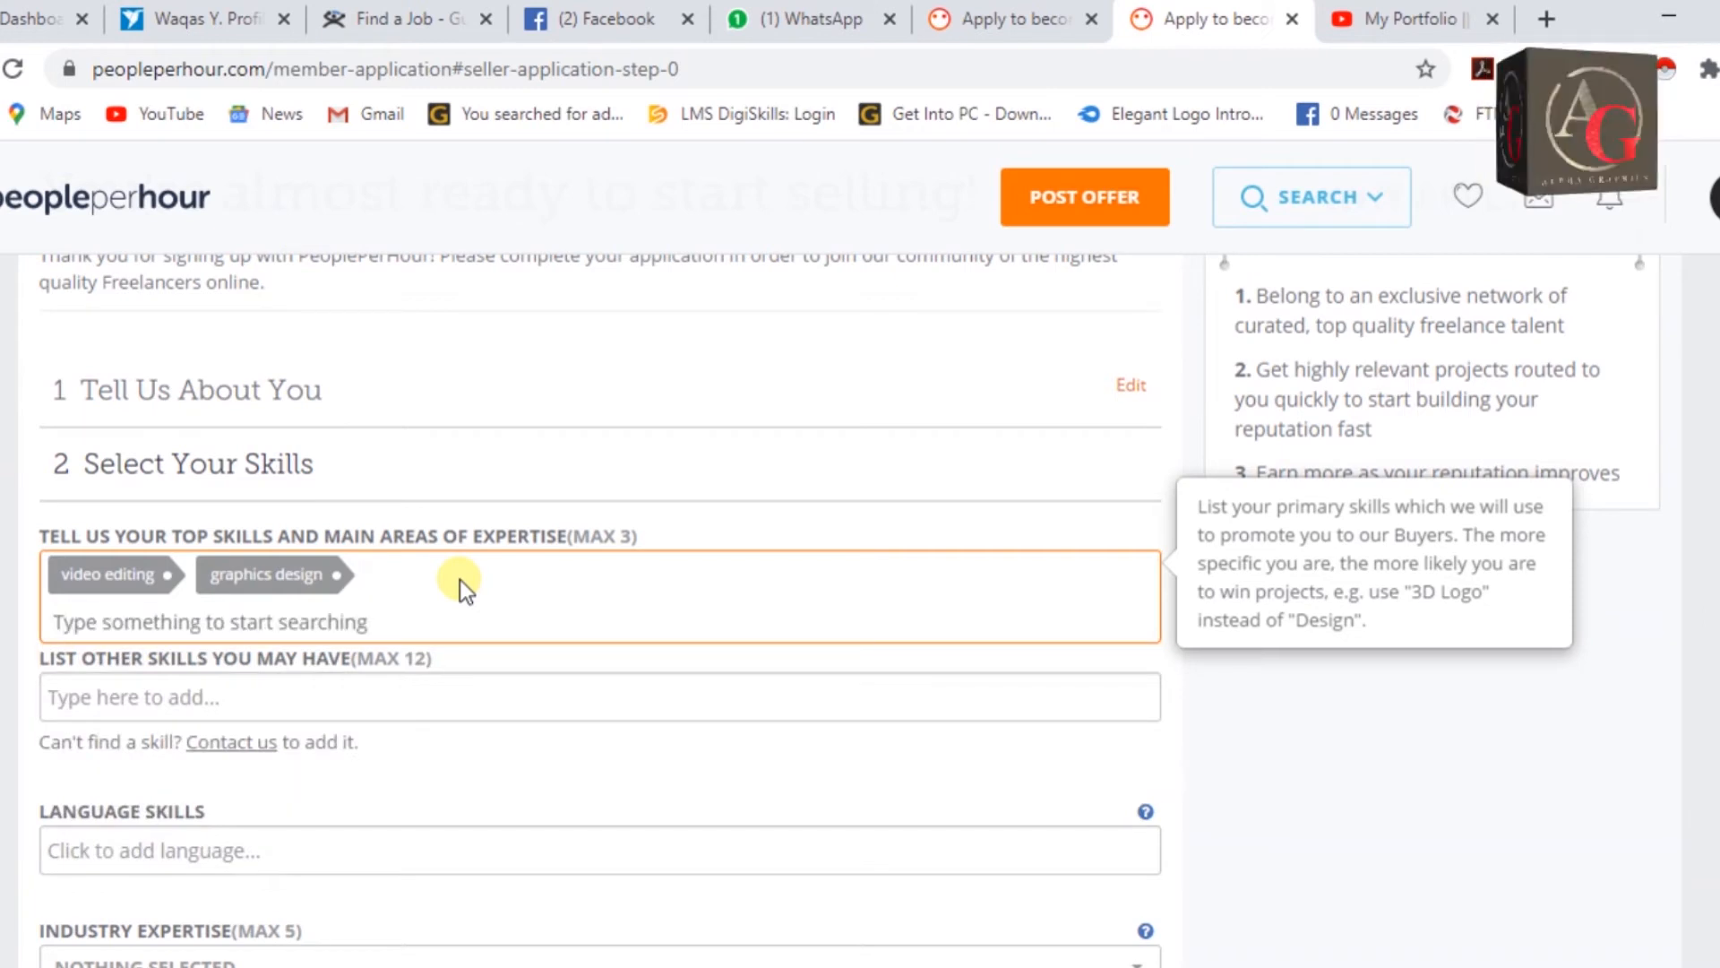
pyautogui.write('vide')
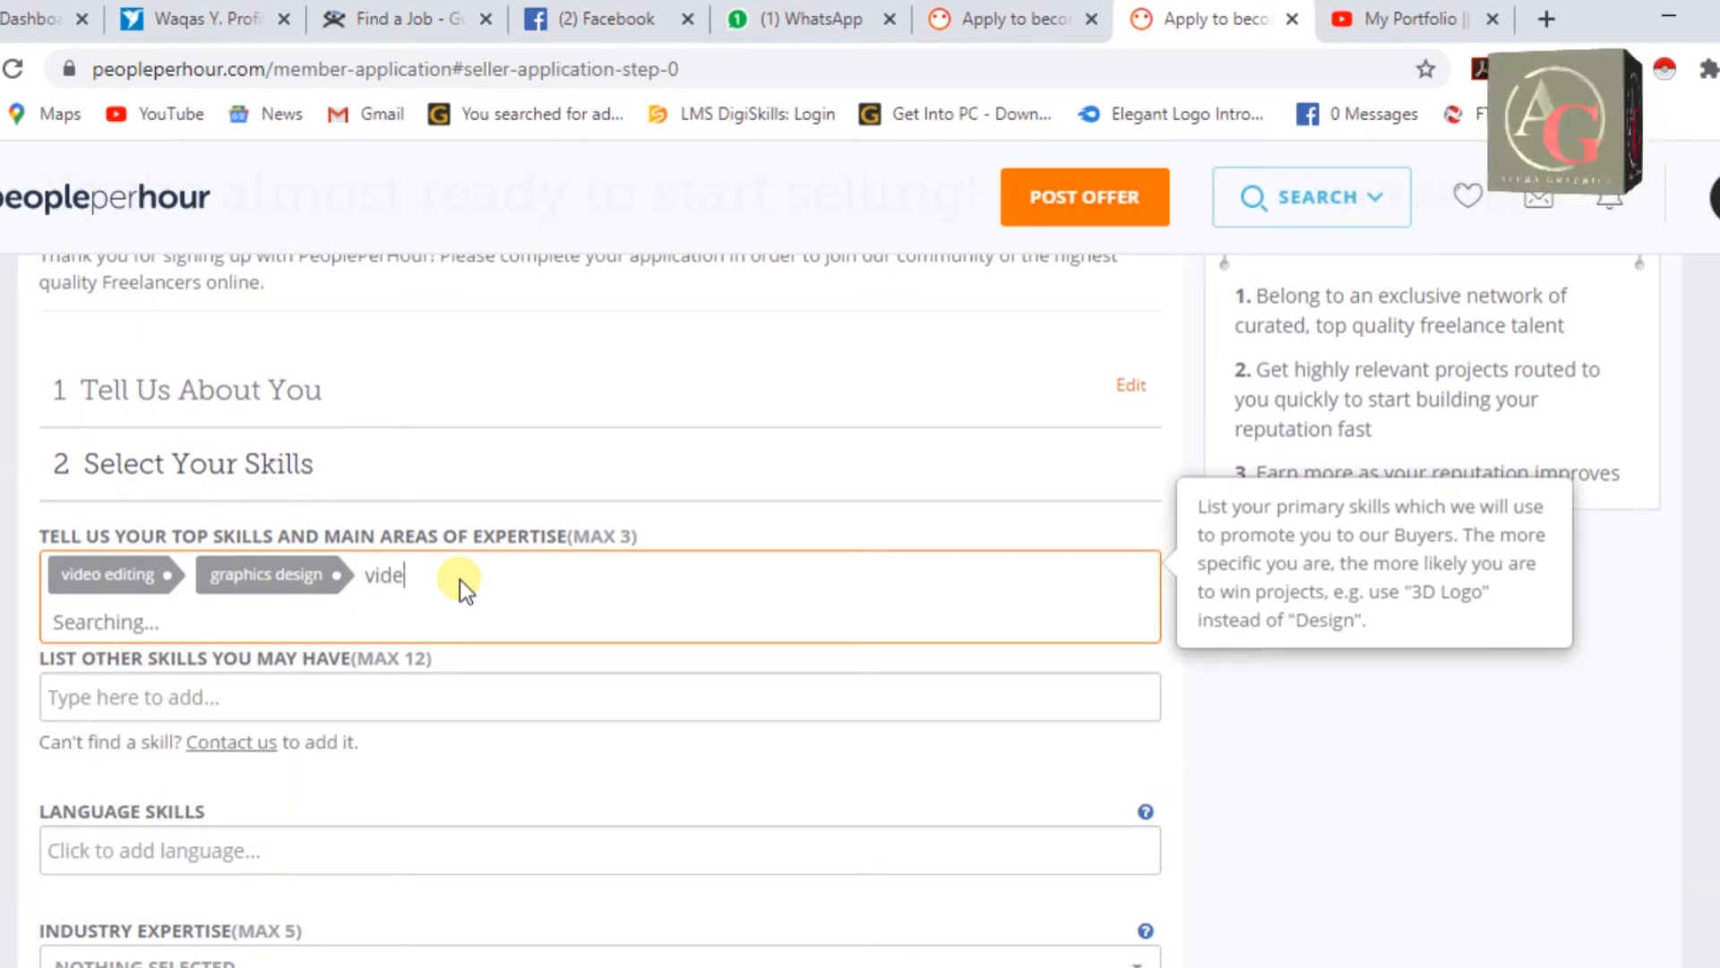
pyautogui.write('o')
pyautogui.click(250, 718)
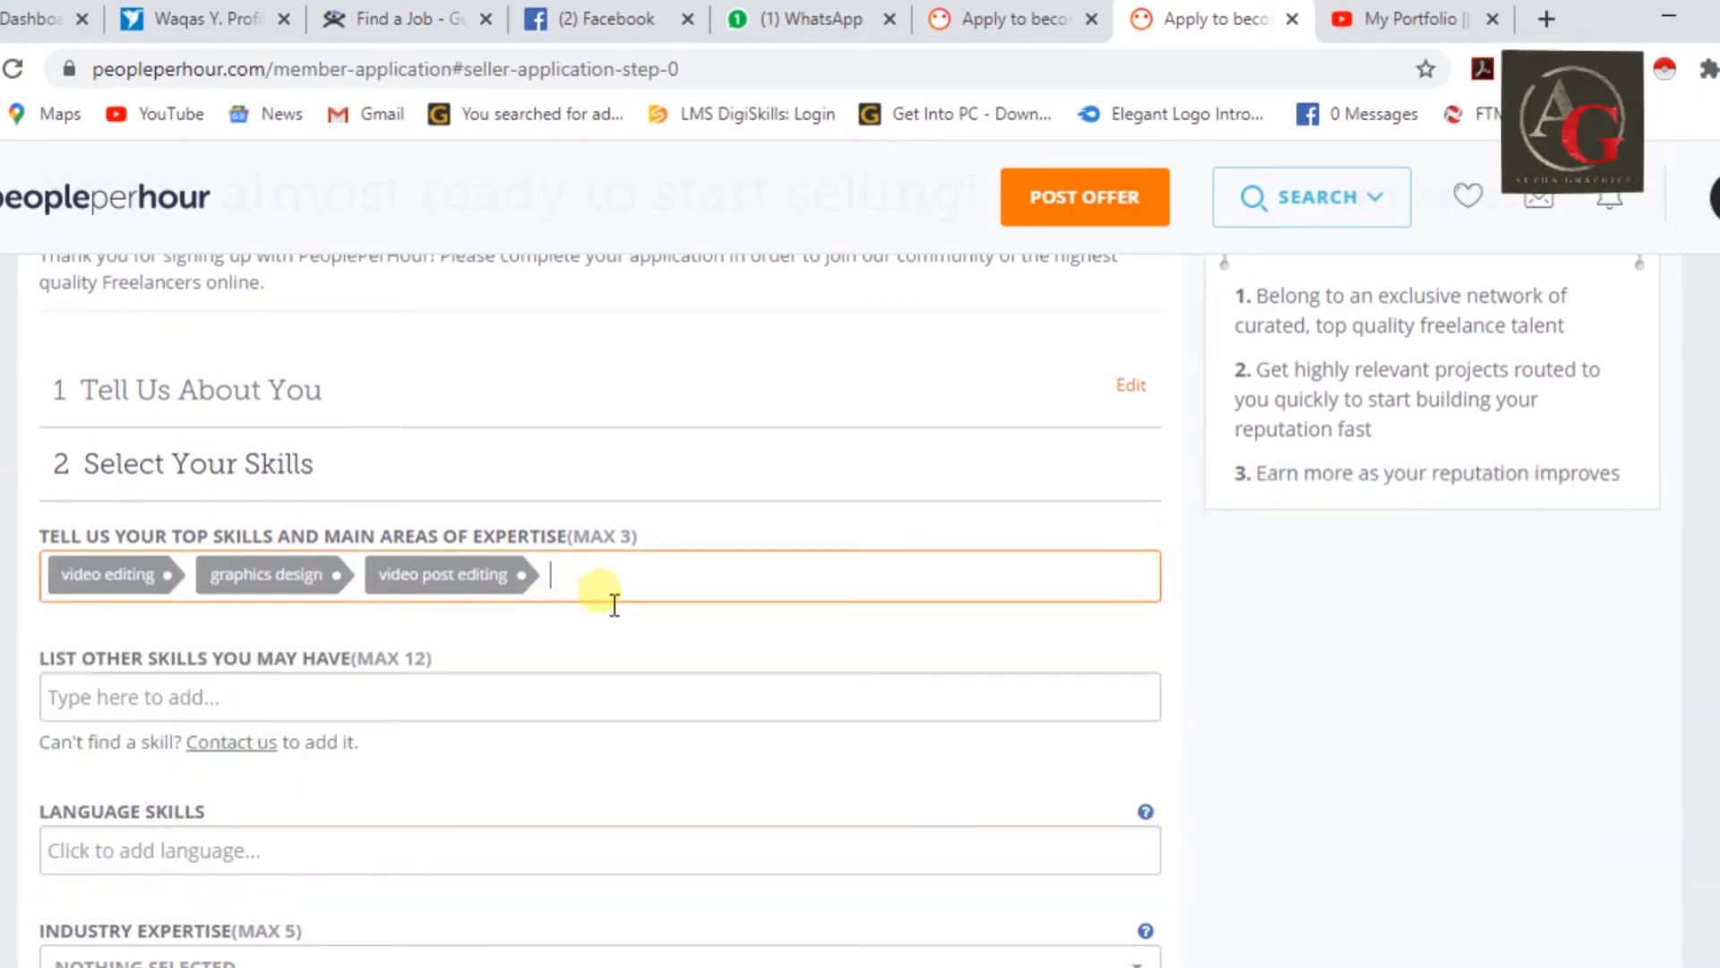
# Replace video post editing with data entry as the third top skill.
pyautogui.click(630, 579)
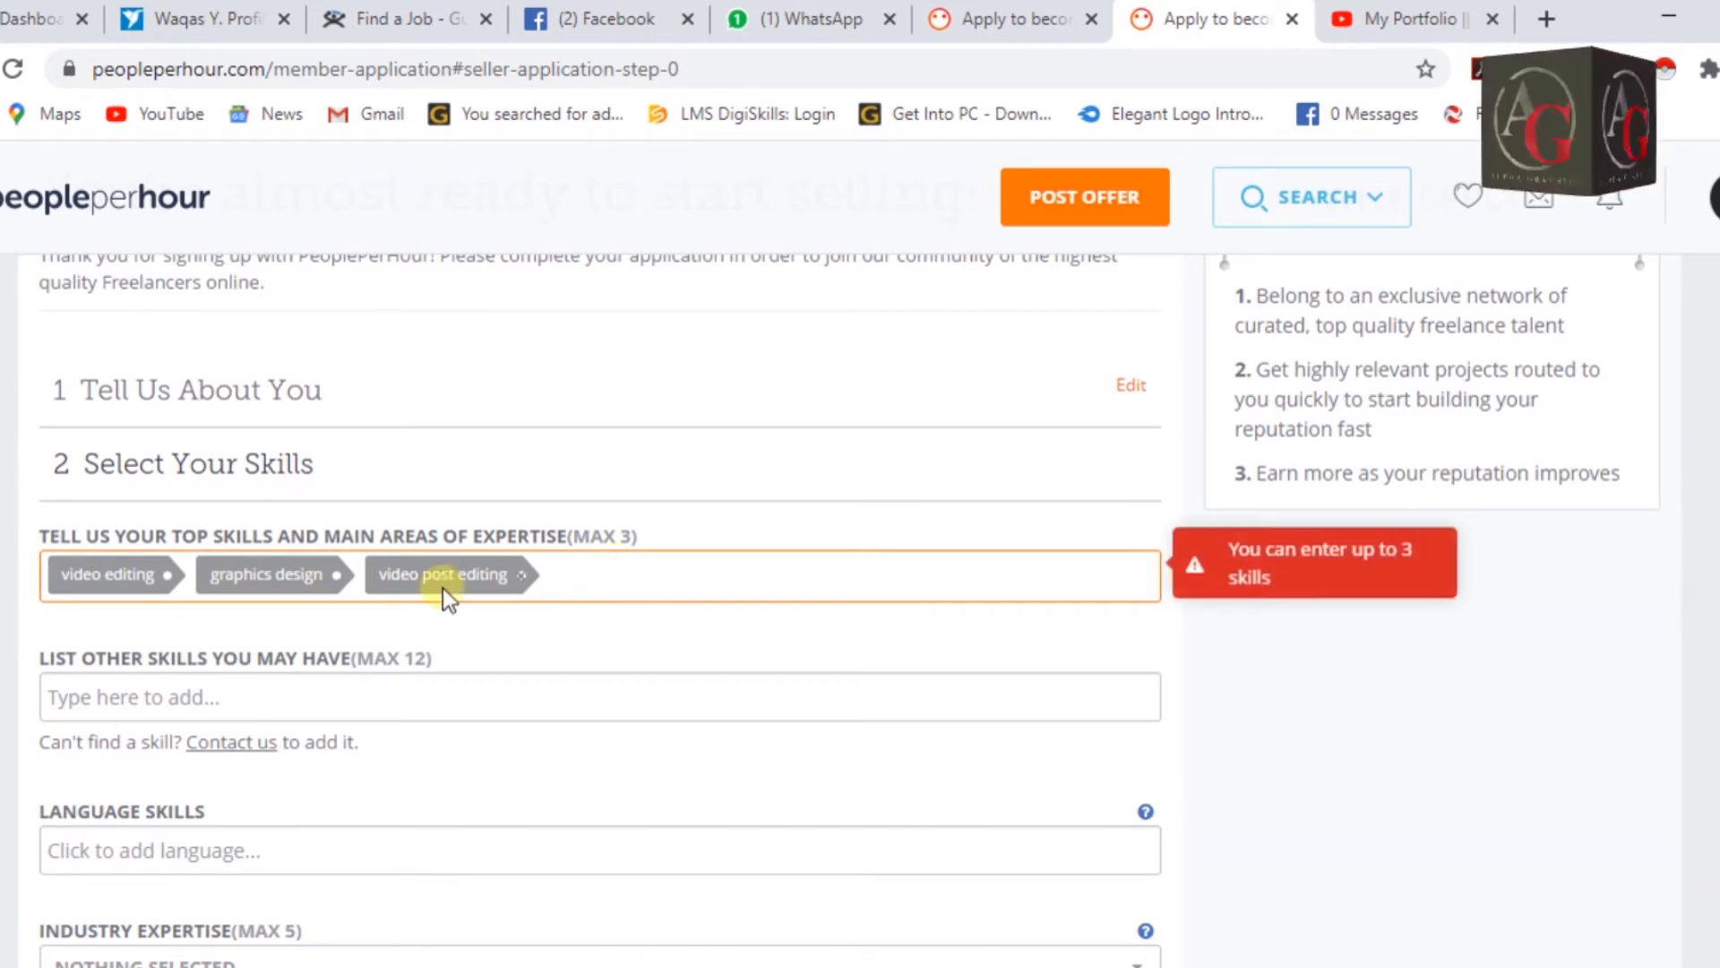
pyautogui.click(525, 575)
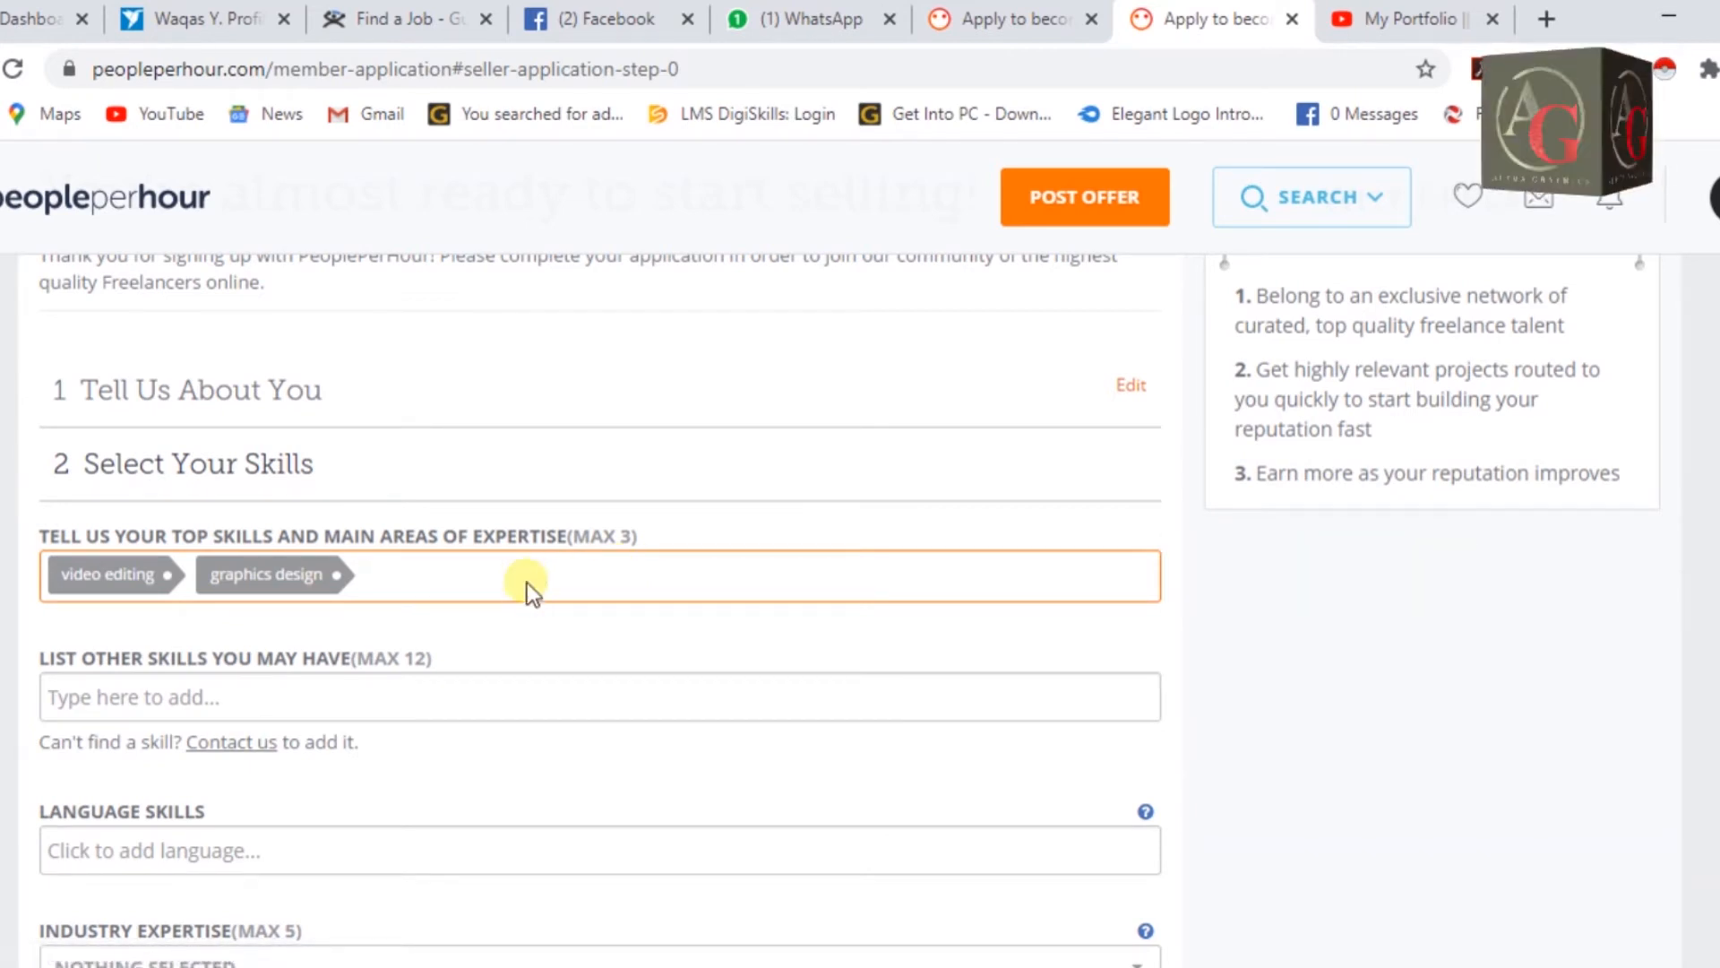
pyautogui.write('data ent')
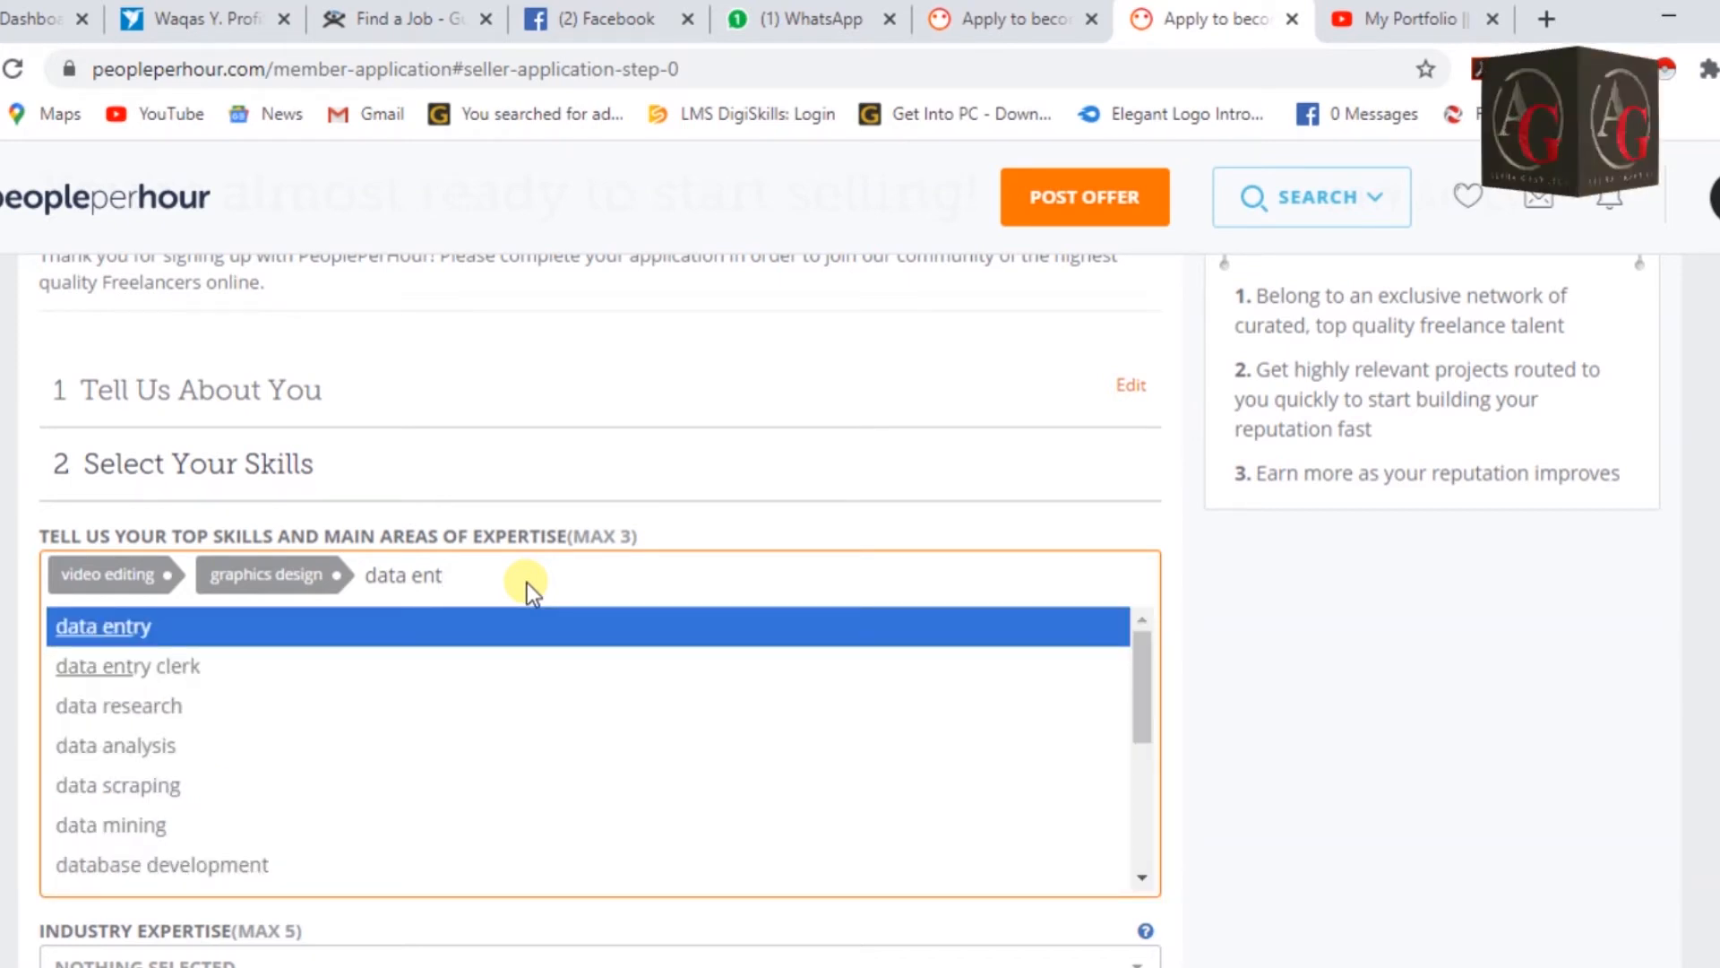
pyautogui.click(103, 629)
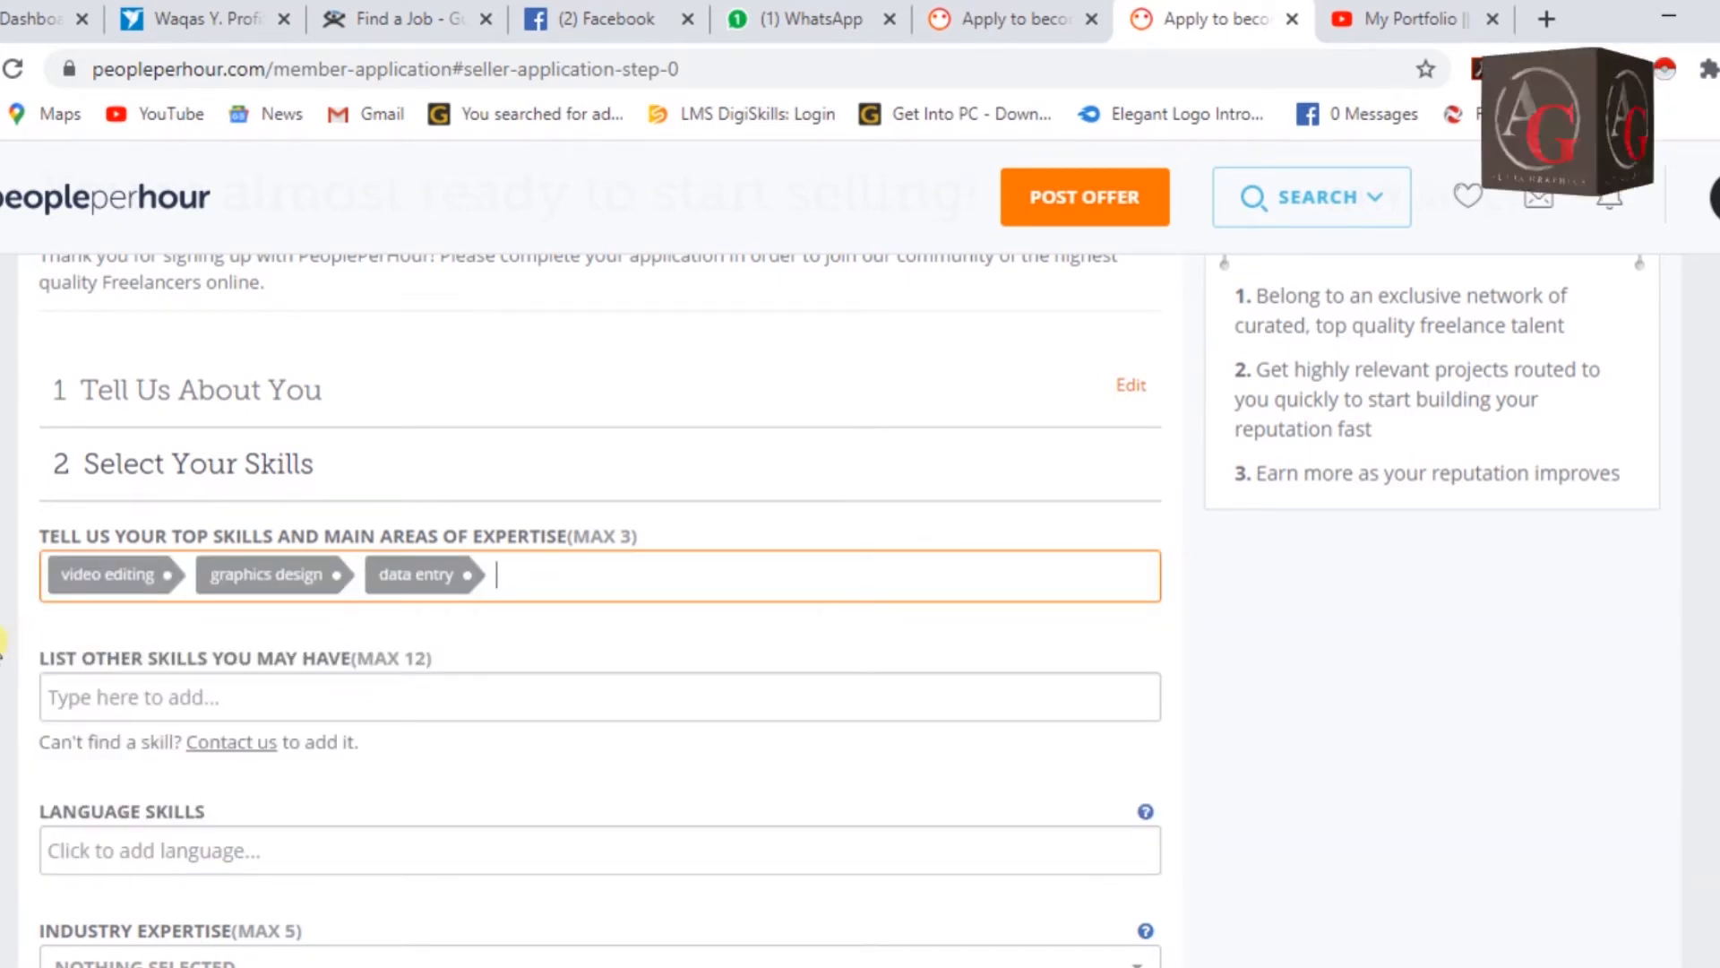
pyautogui.scroll(-1, 2, 643)
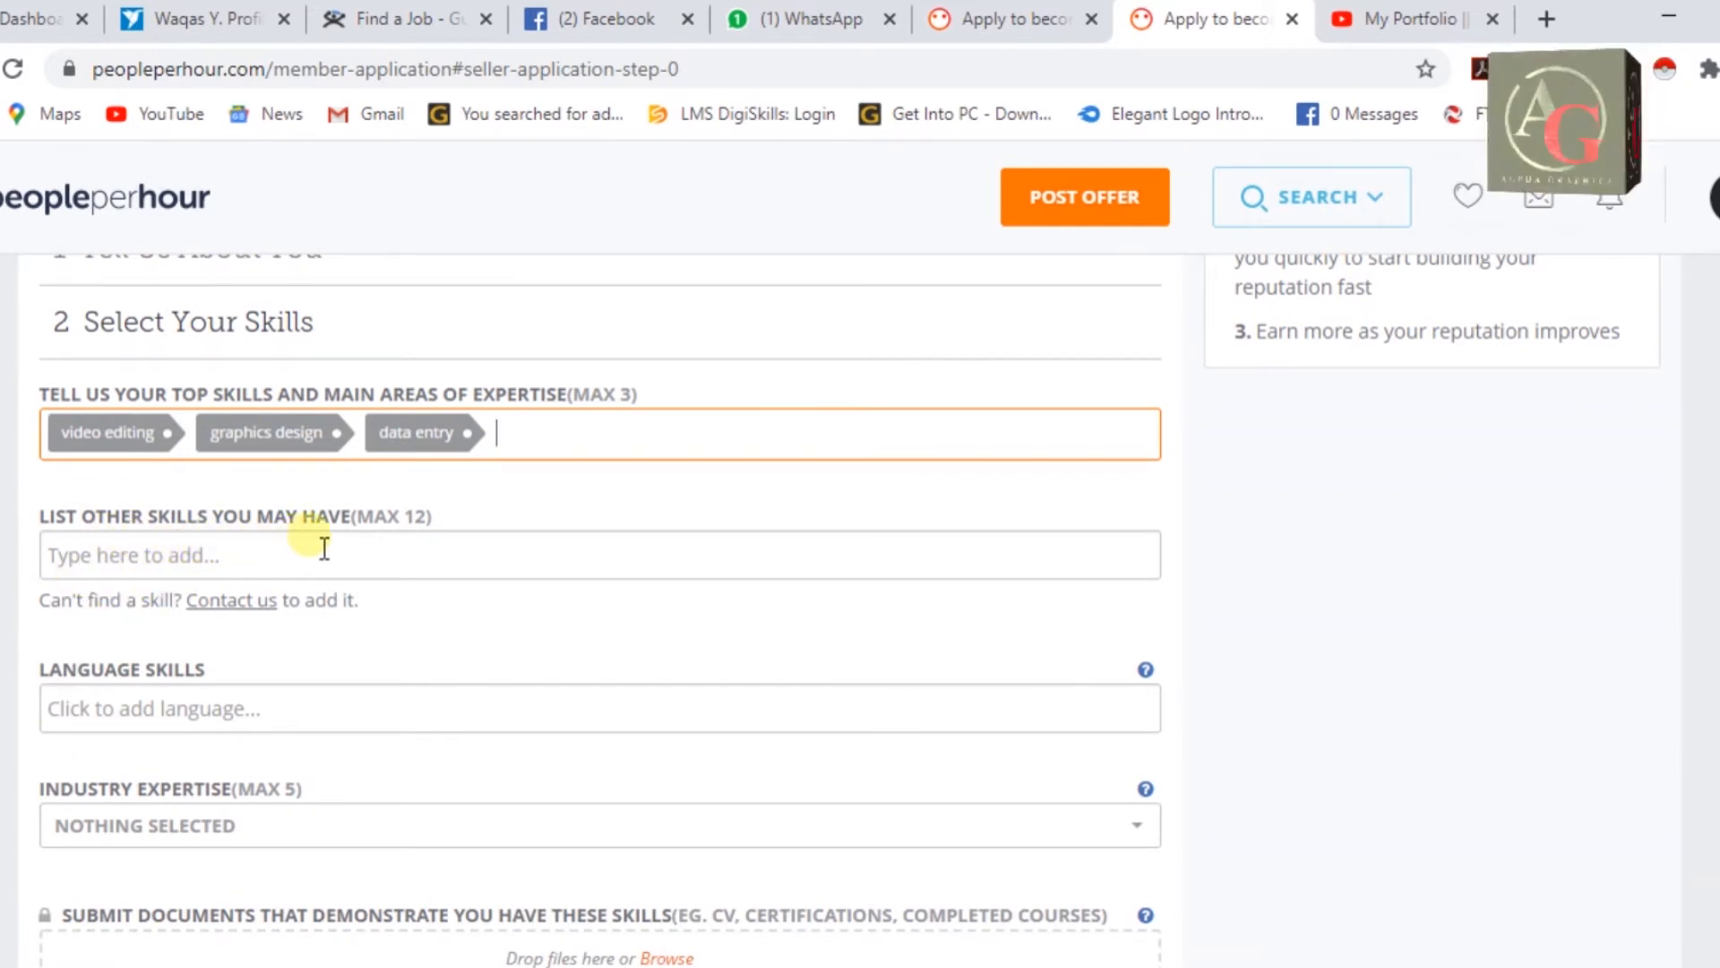
# Add logo design, poster design and flyer design to the other skills list.
pyautogui.click(363, 562)
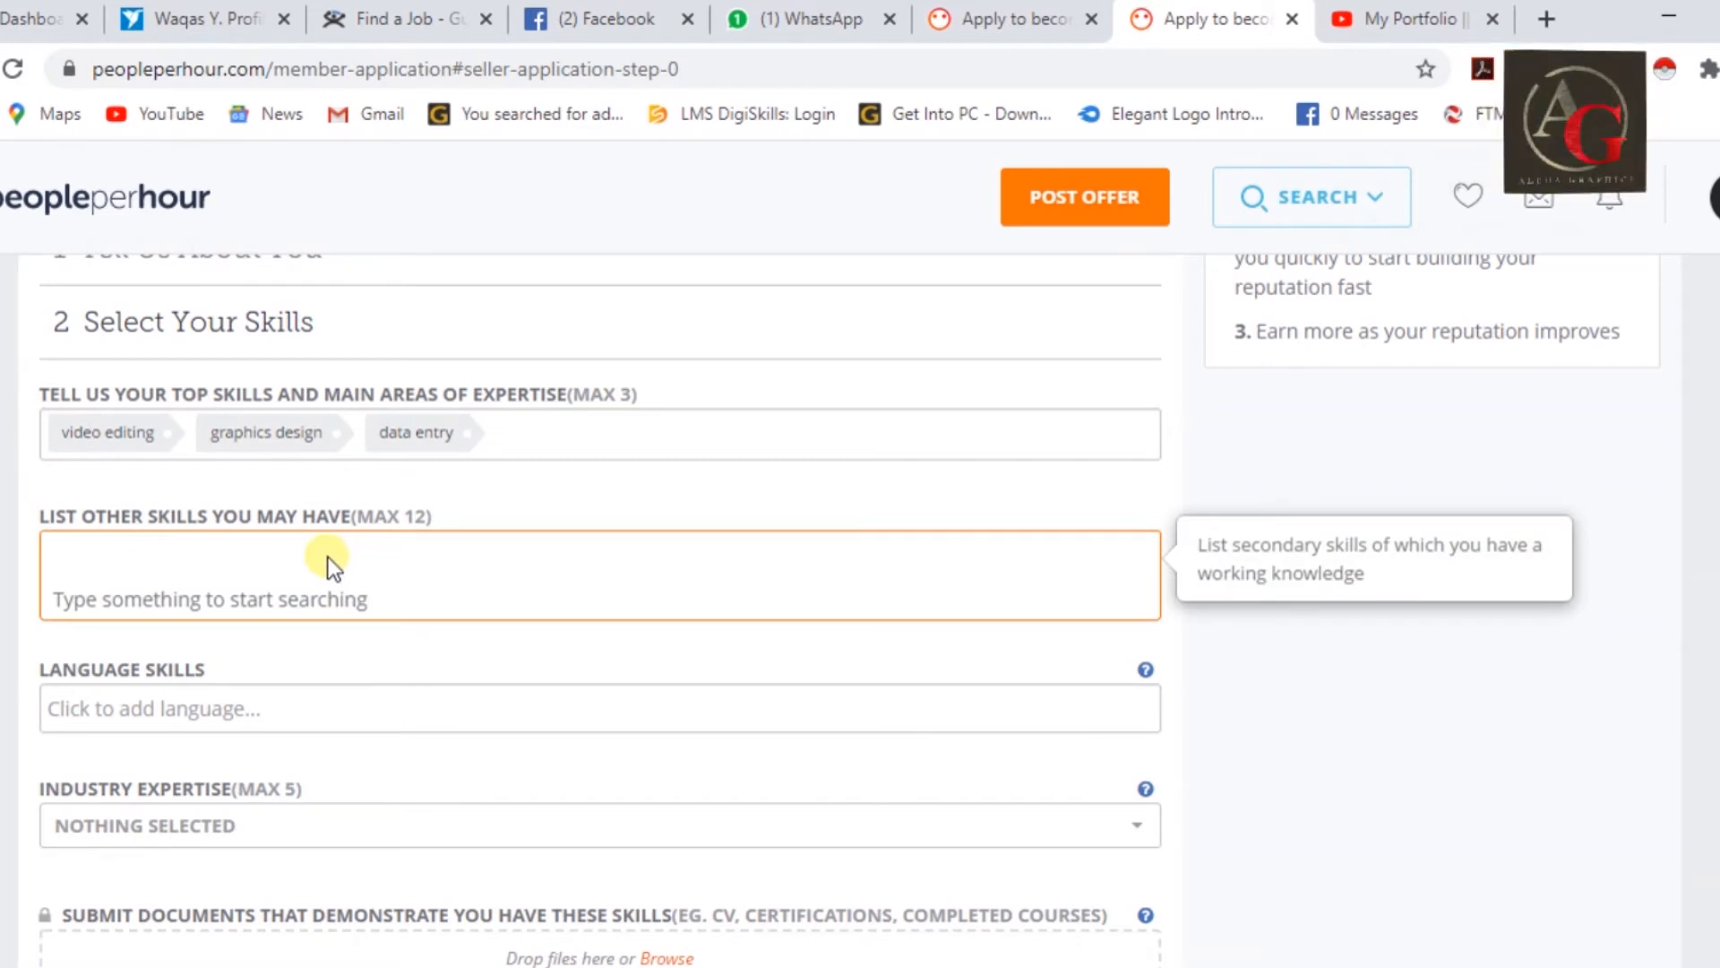
pyautogui.write('photo retu')
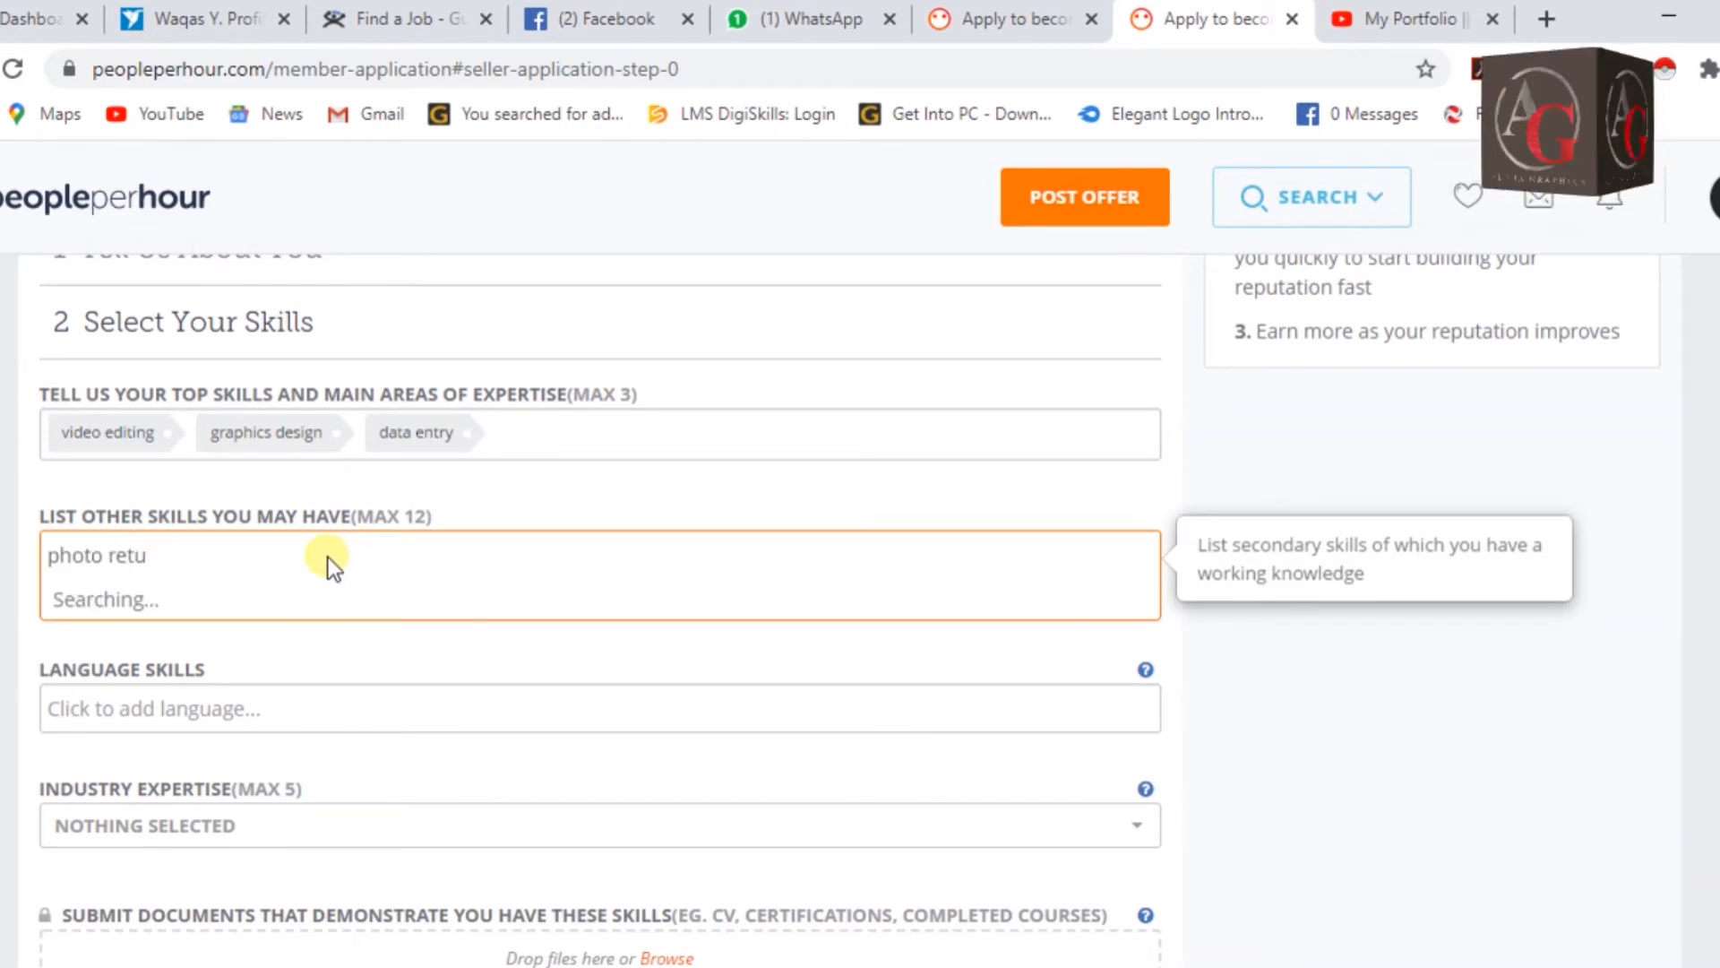
pyautogui.press('BackSpace')
pyautogui.hotkey('ctrl', 'a')
pyautogui.press('BackSpace')
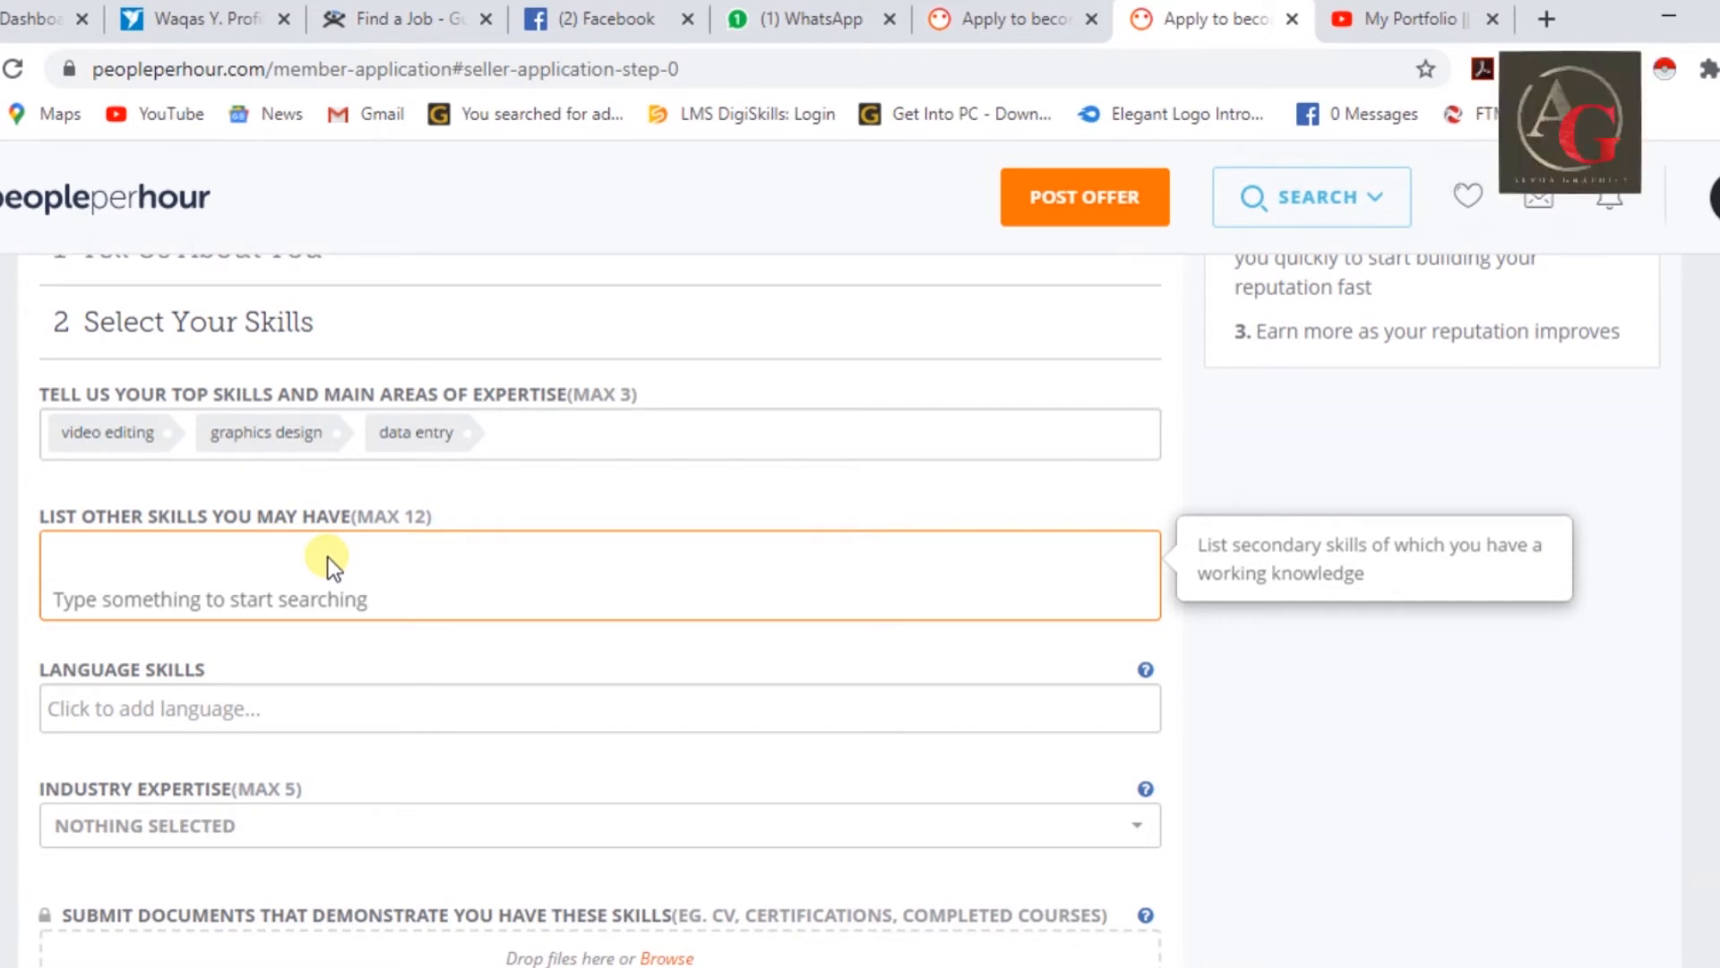
pyautogui.write('logo design')
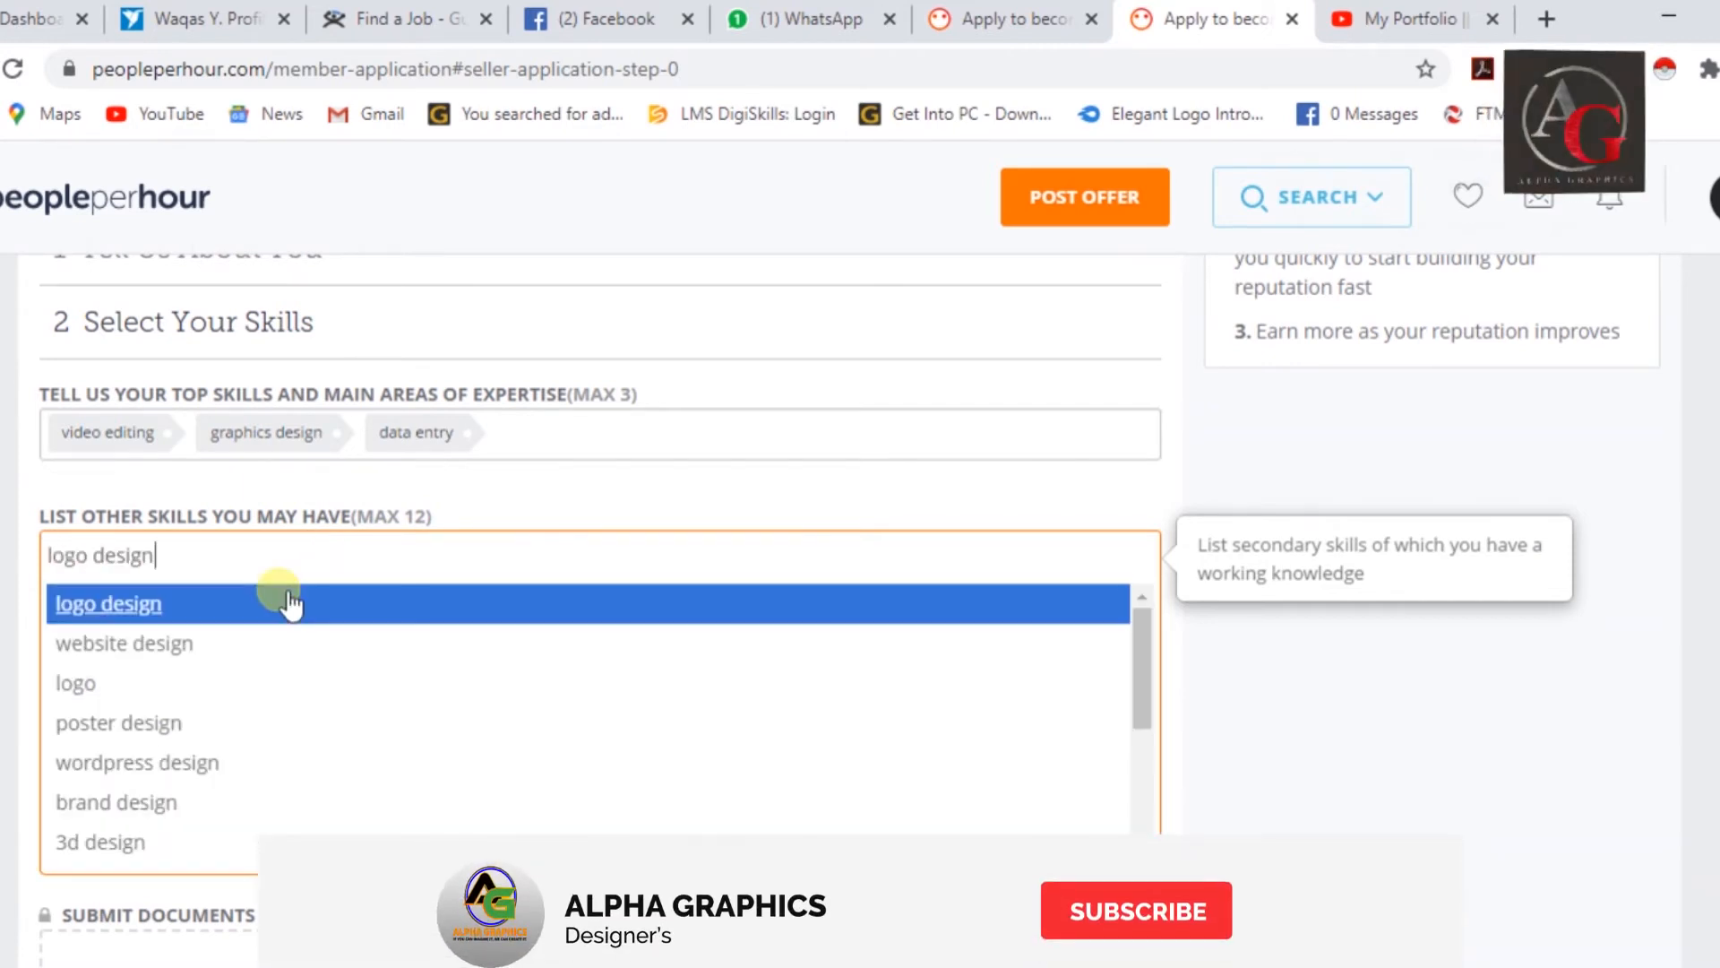
pyautogui.click(288, 597)
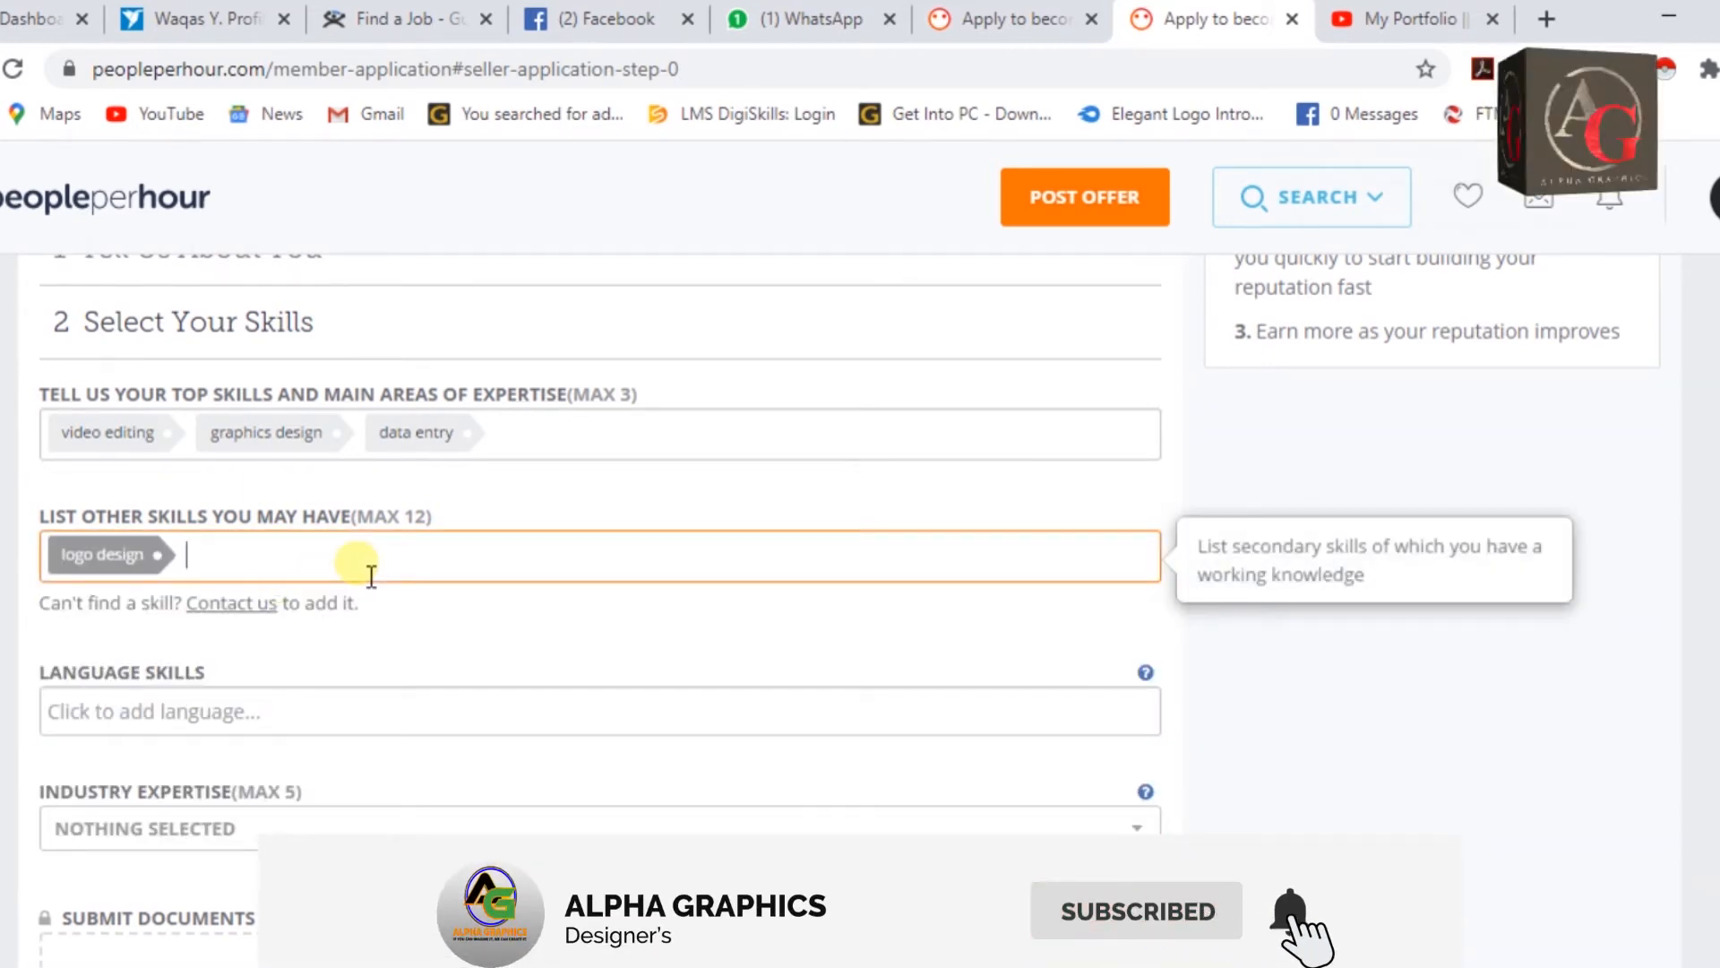
pyautogui.write('poster design')
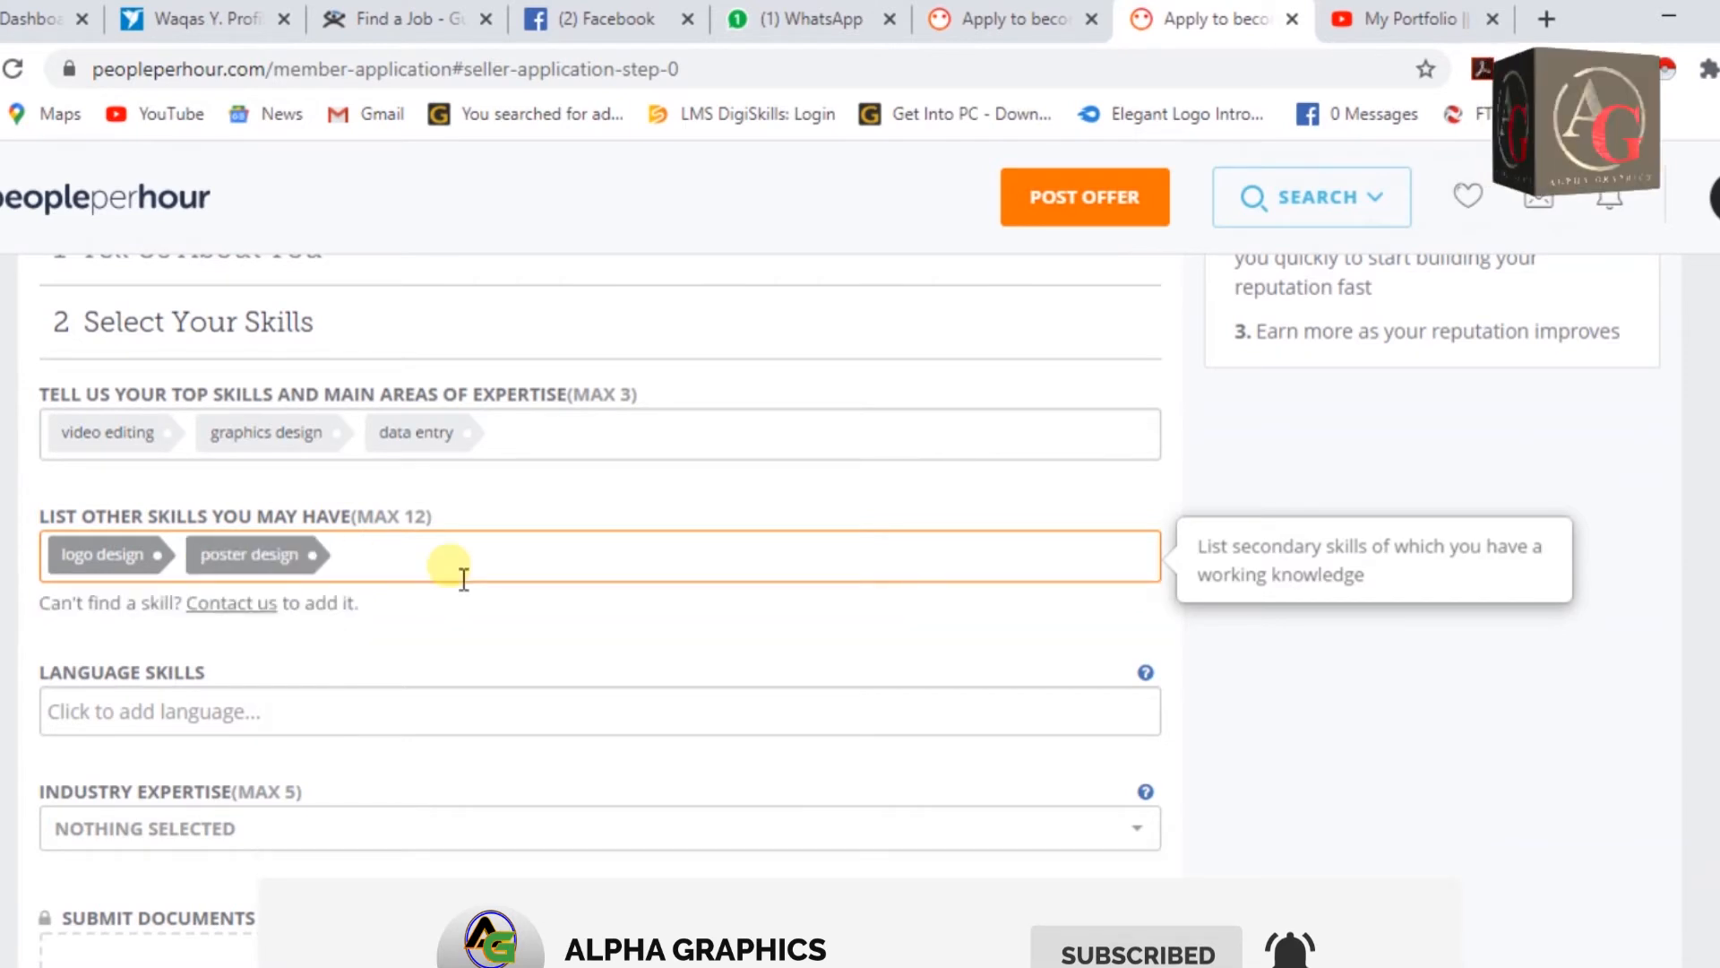
pyautogui.write('flyer desi')
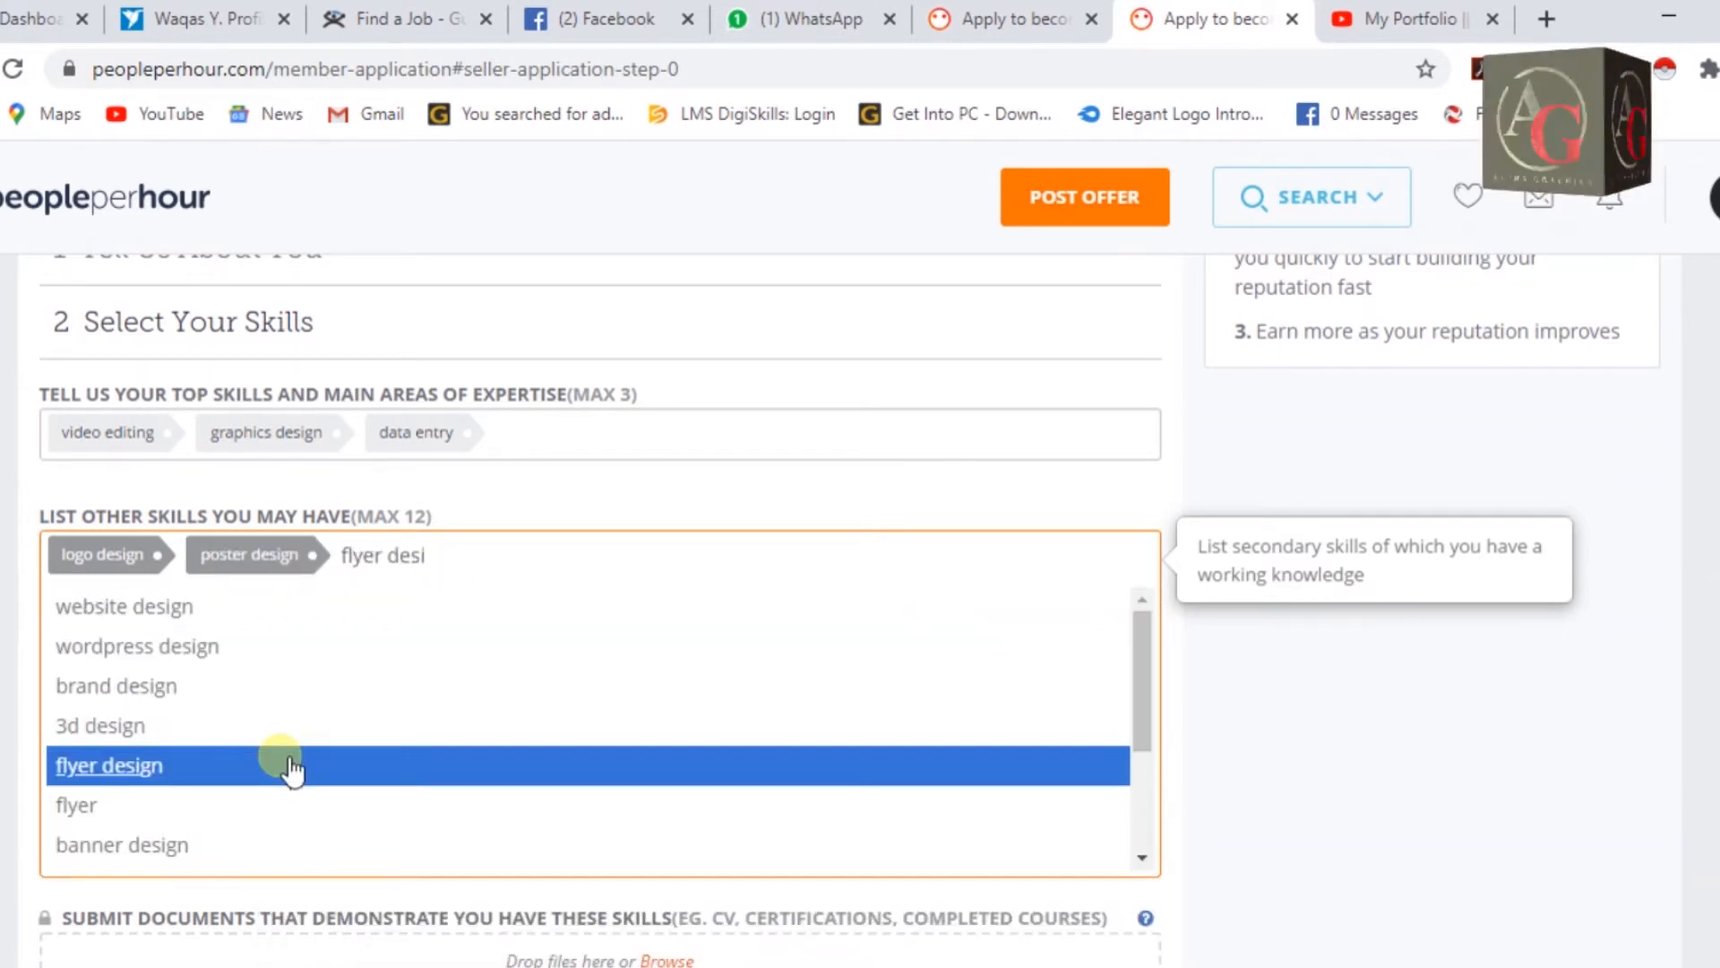
pyautogui.click(288, 766)
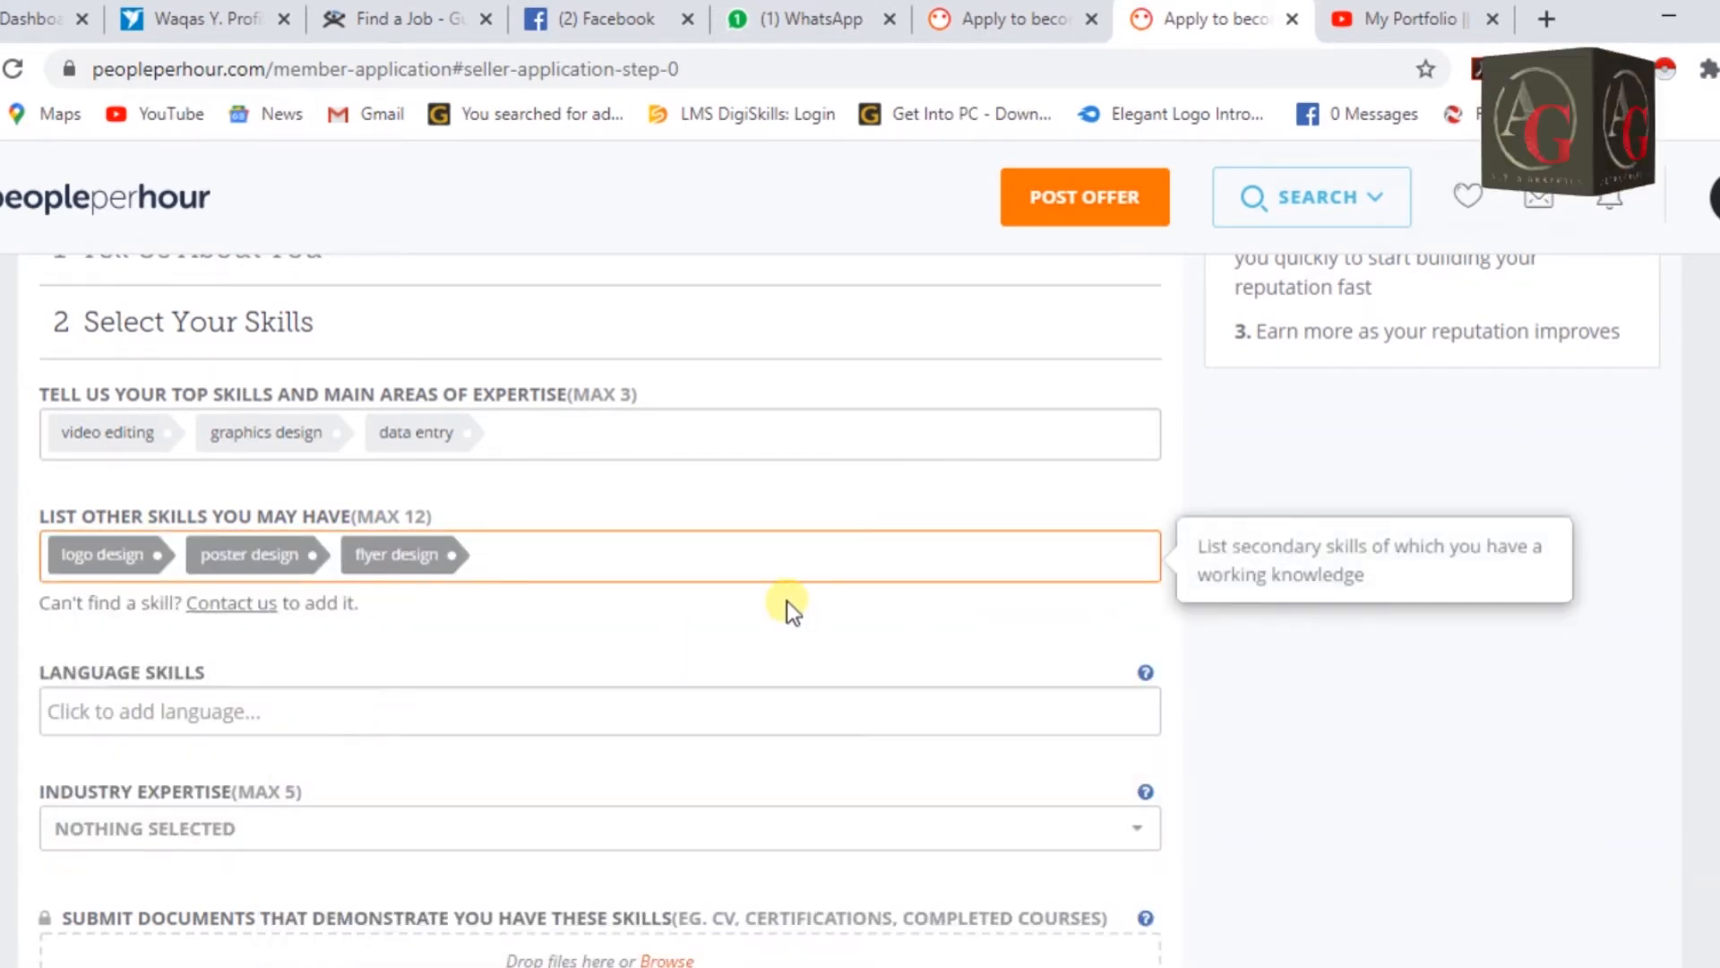
# Add whiteboard animation, data entry clerk and pdf conversion as other skills.
pyautogui.write('whi')
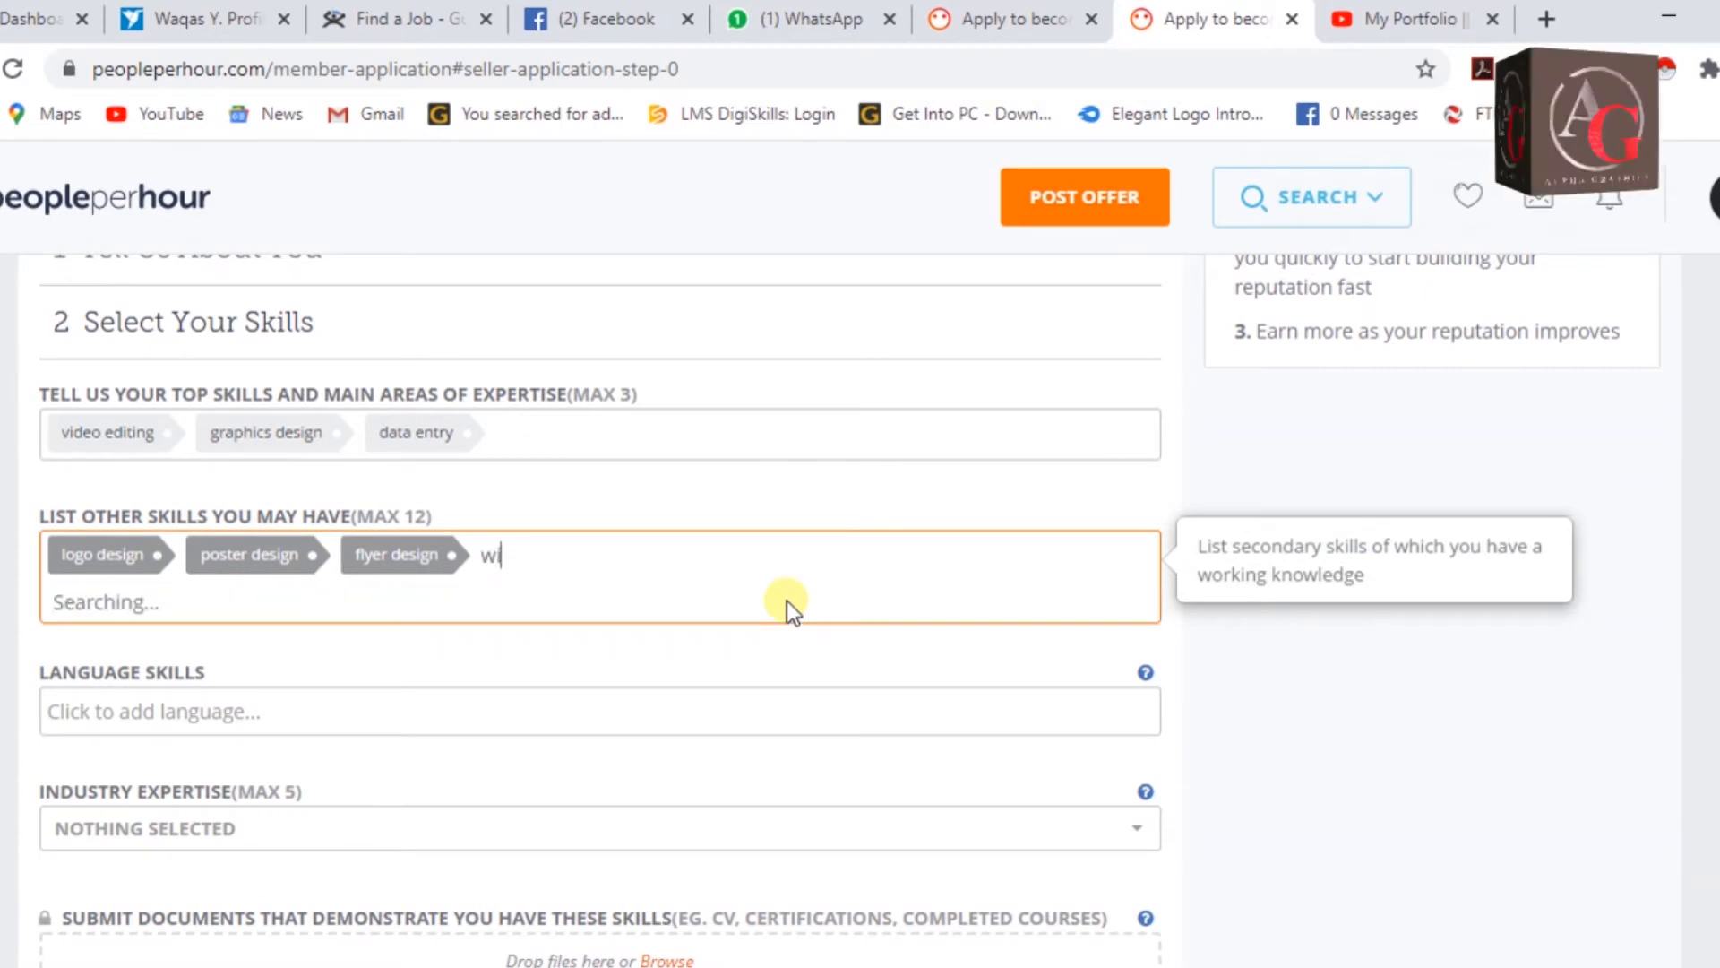
pyautogui.write('teboard')
pyautogui.click(713, 601)
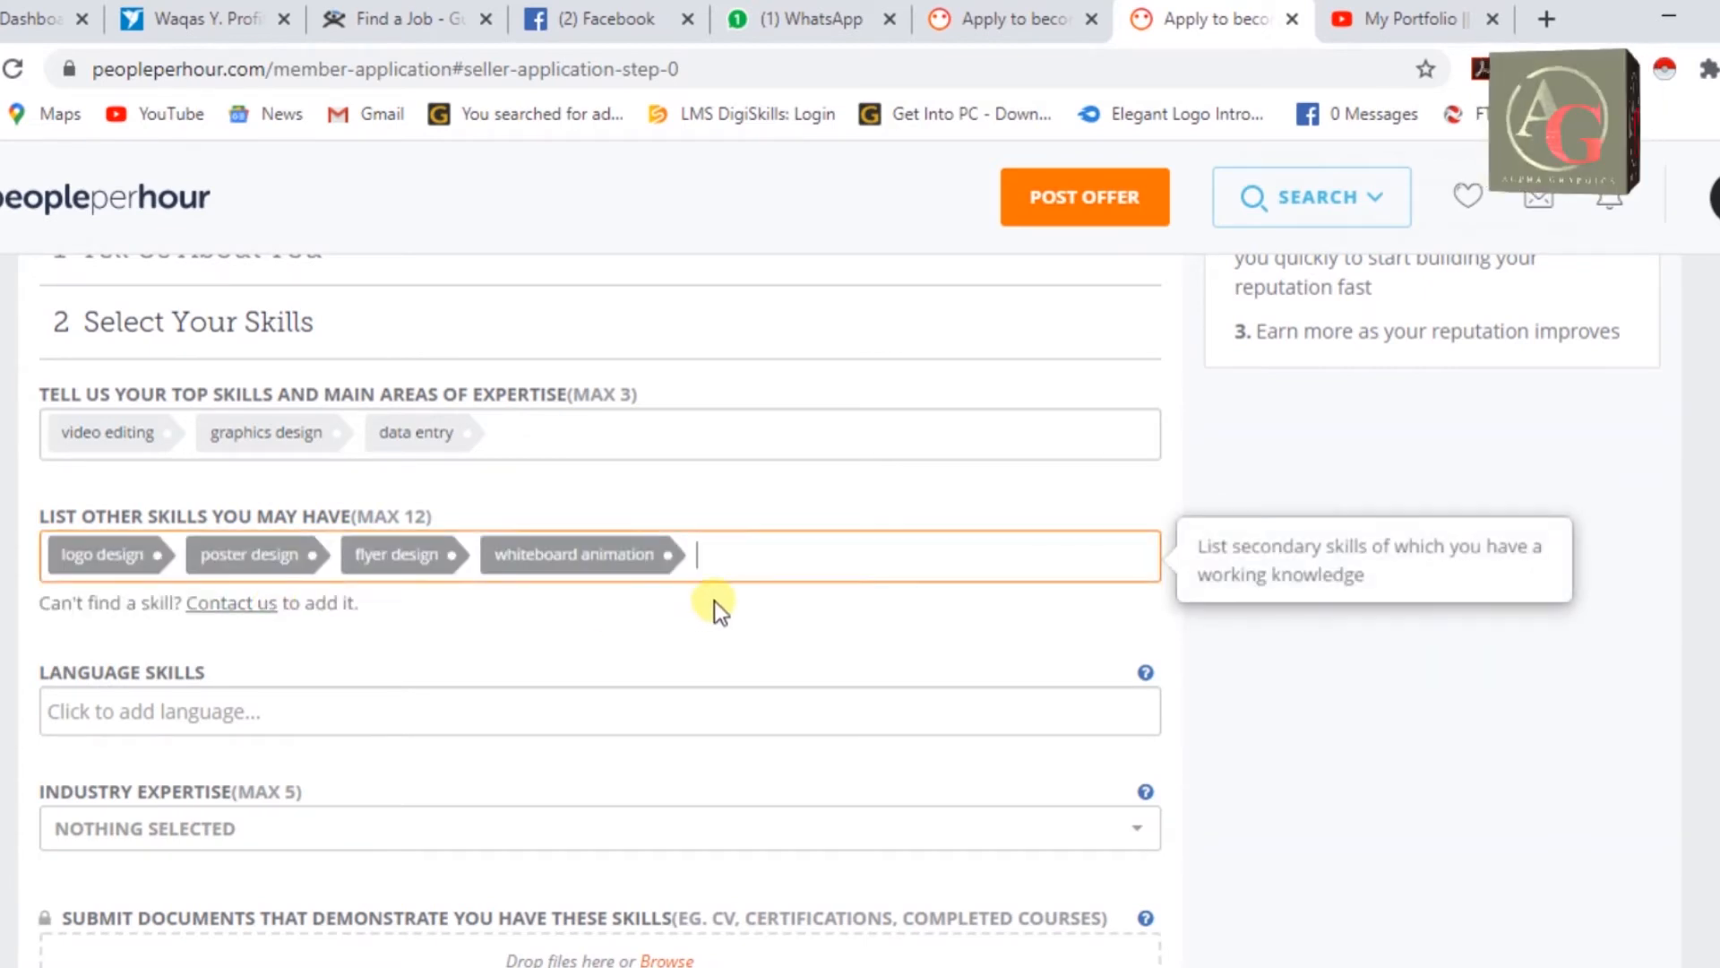
pyautogui.write('data entry')
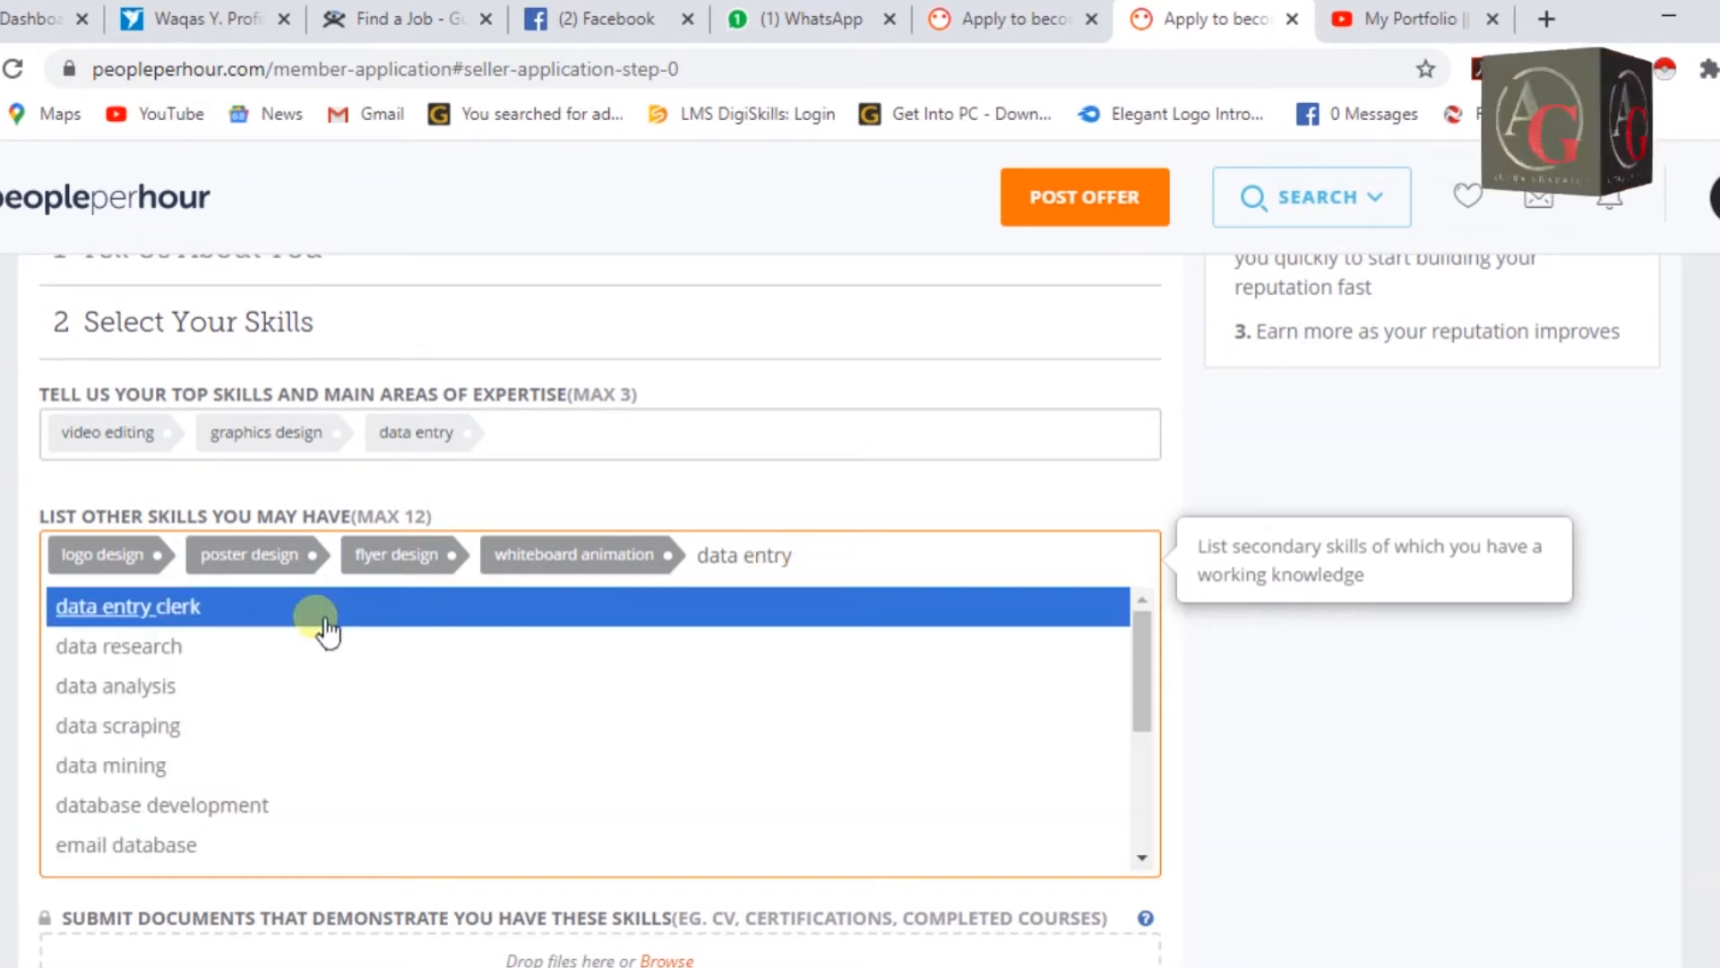
pyautogui.click(320, 607)
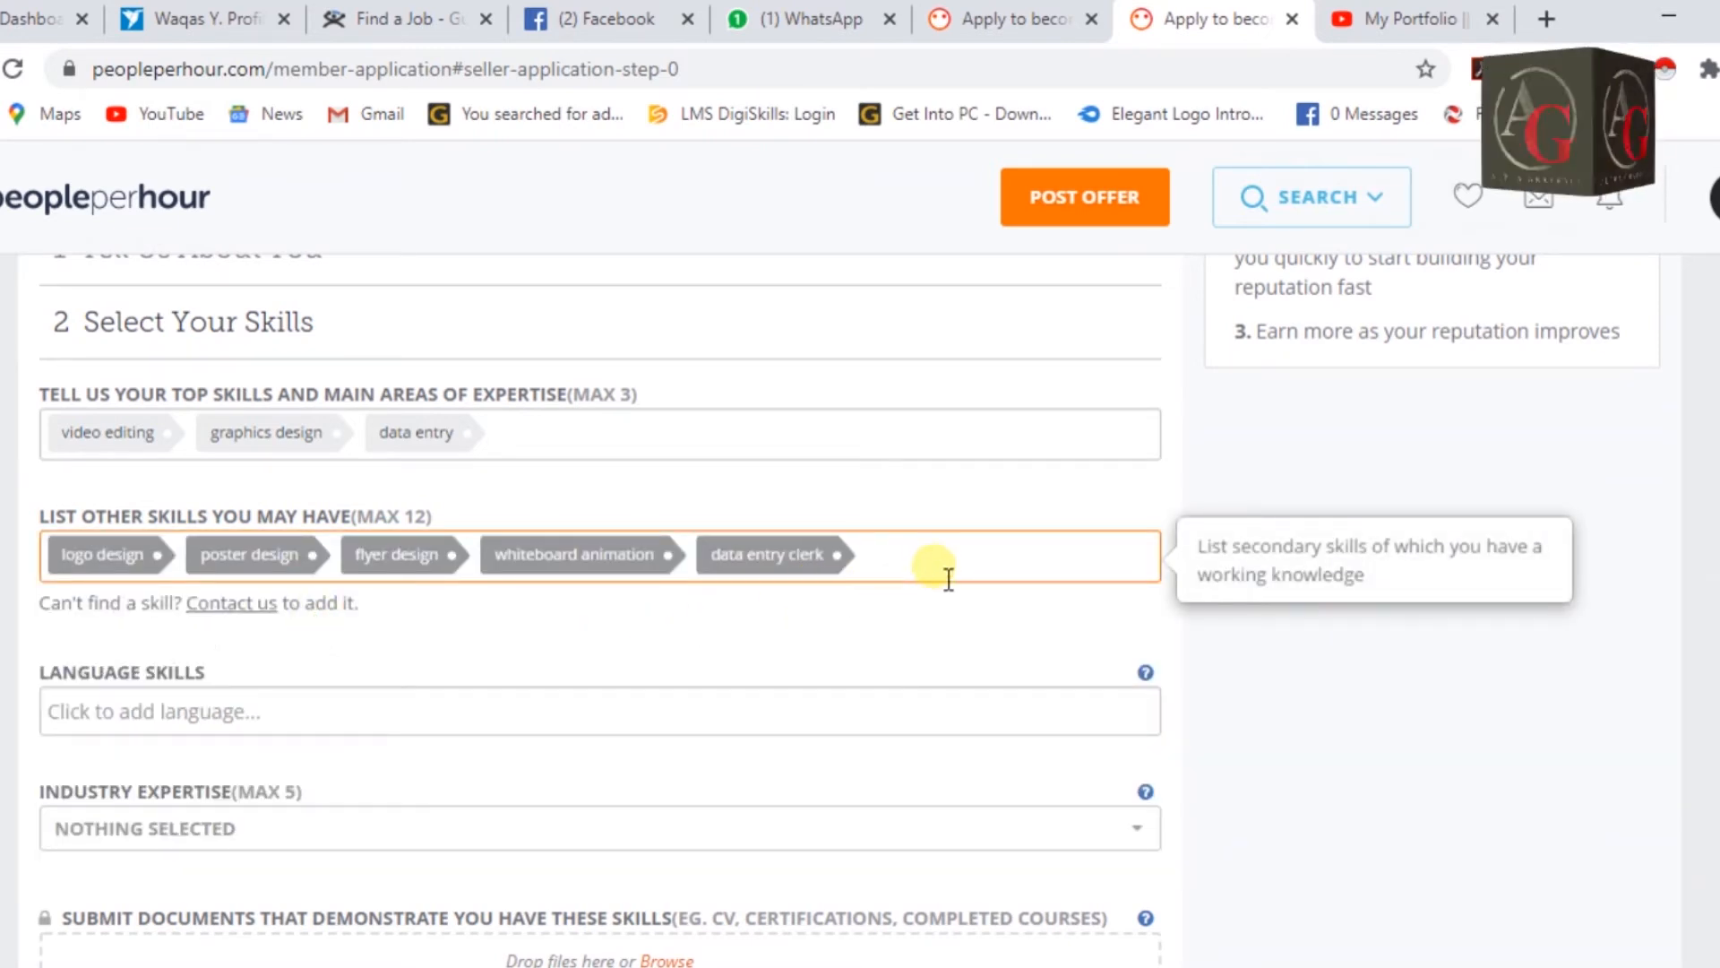
pyautogui.write('conv')
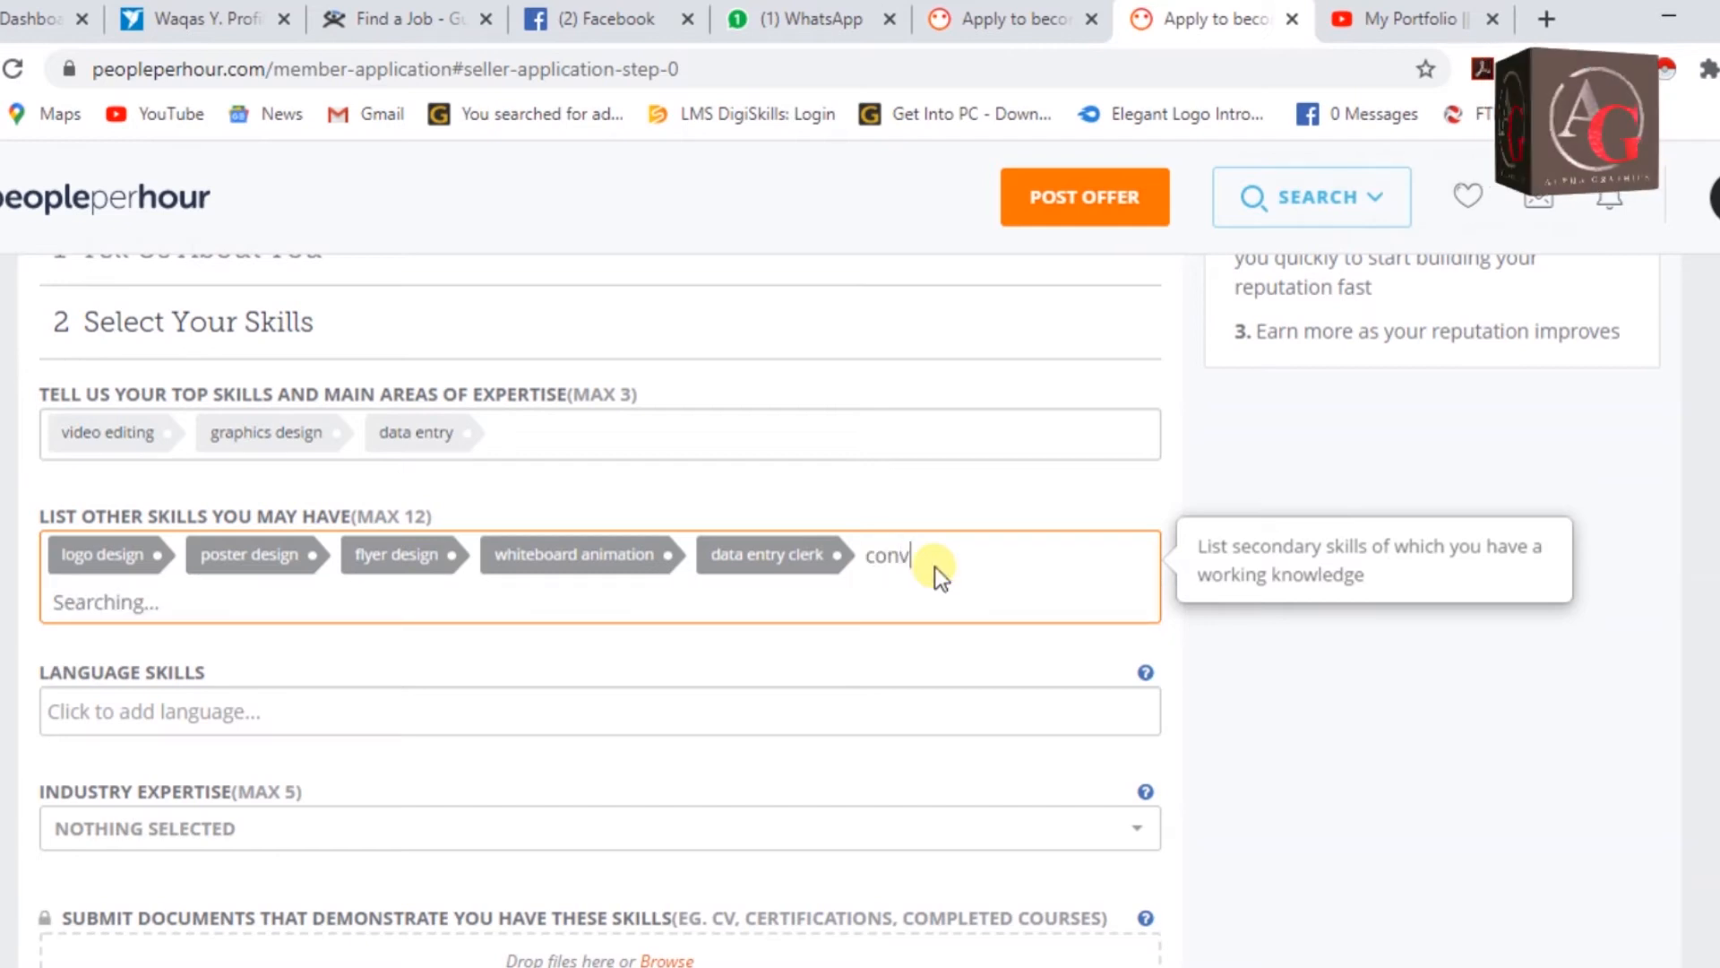
pyautogui.write('ersion file')
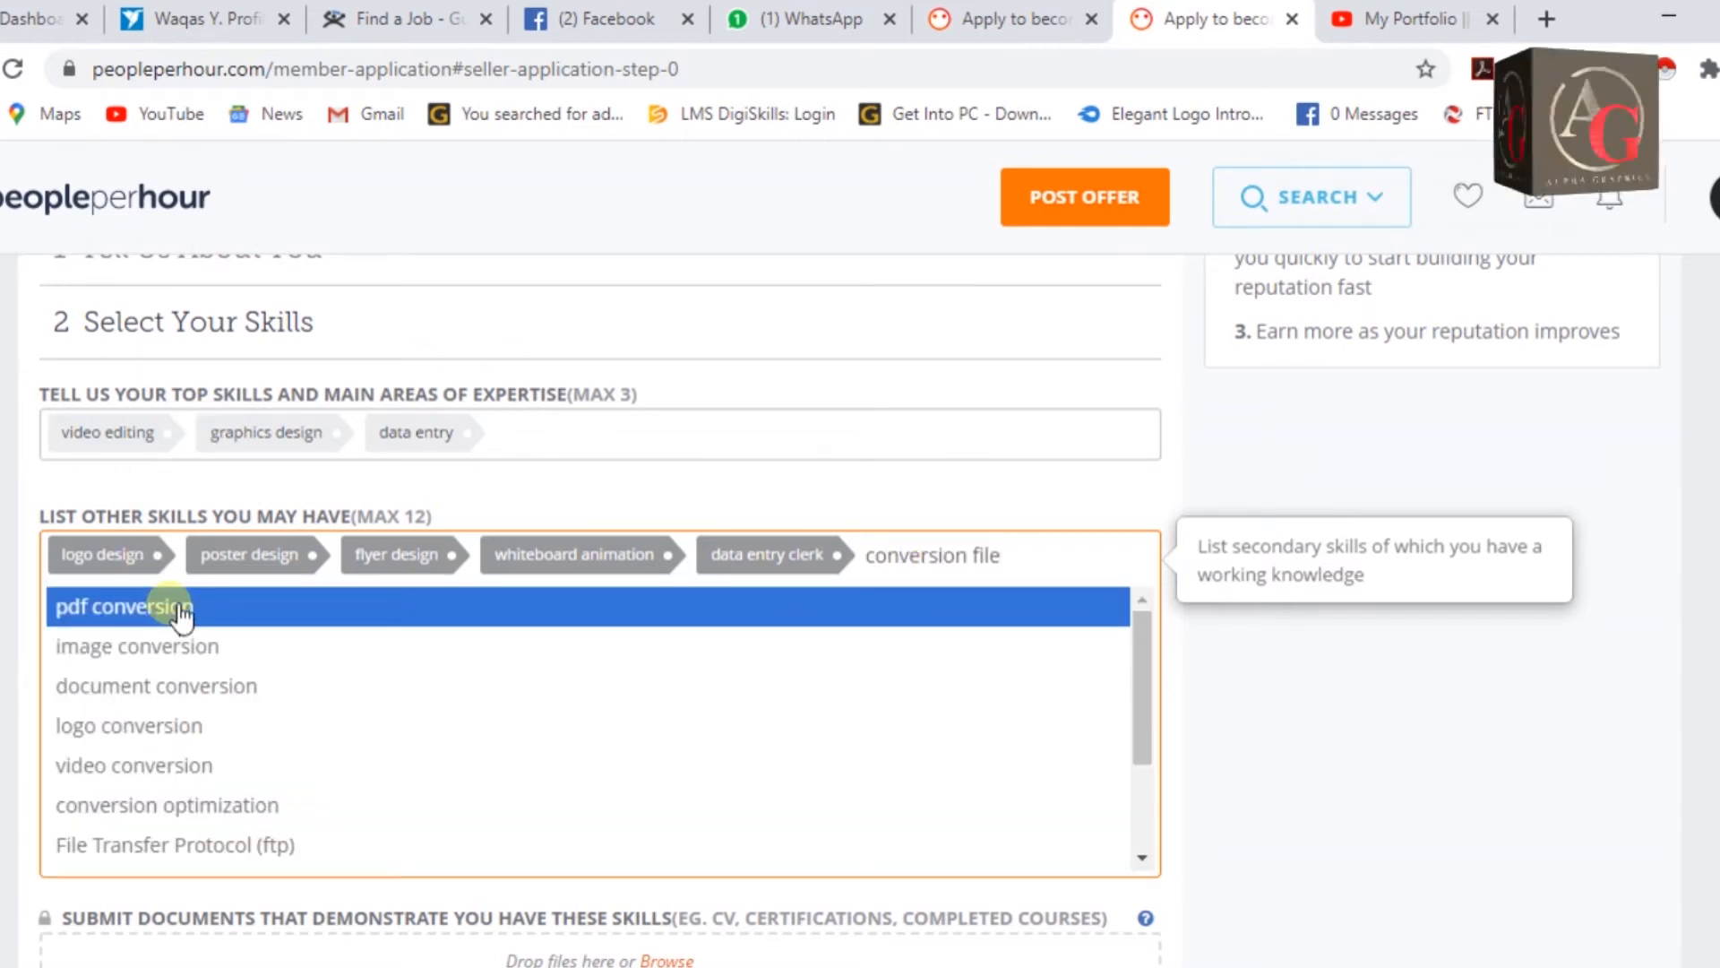
pyautogui.click(181, 609)
# Add image retouching, photo editing and pdf to word as other skills.
pyautogui.write('image con')
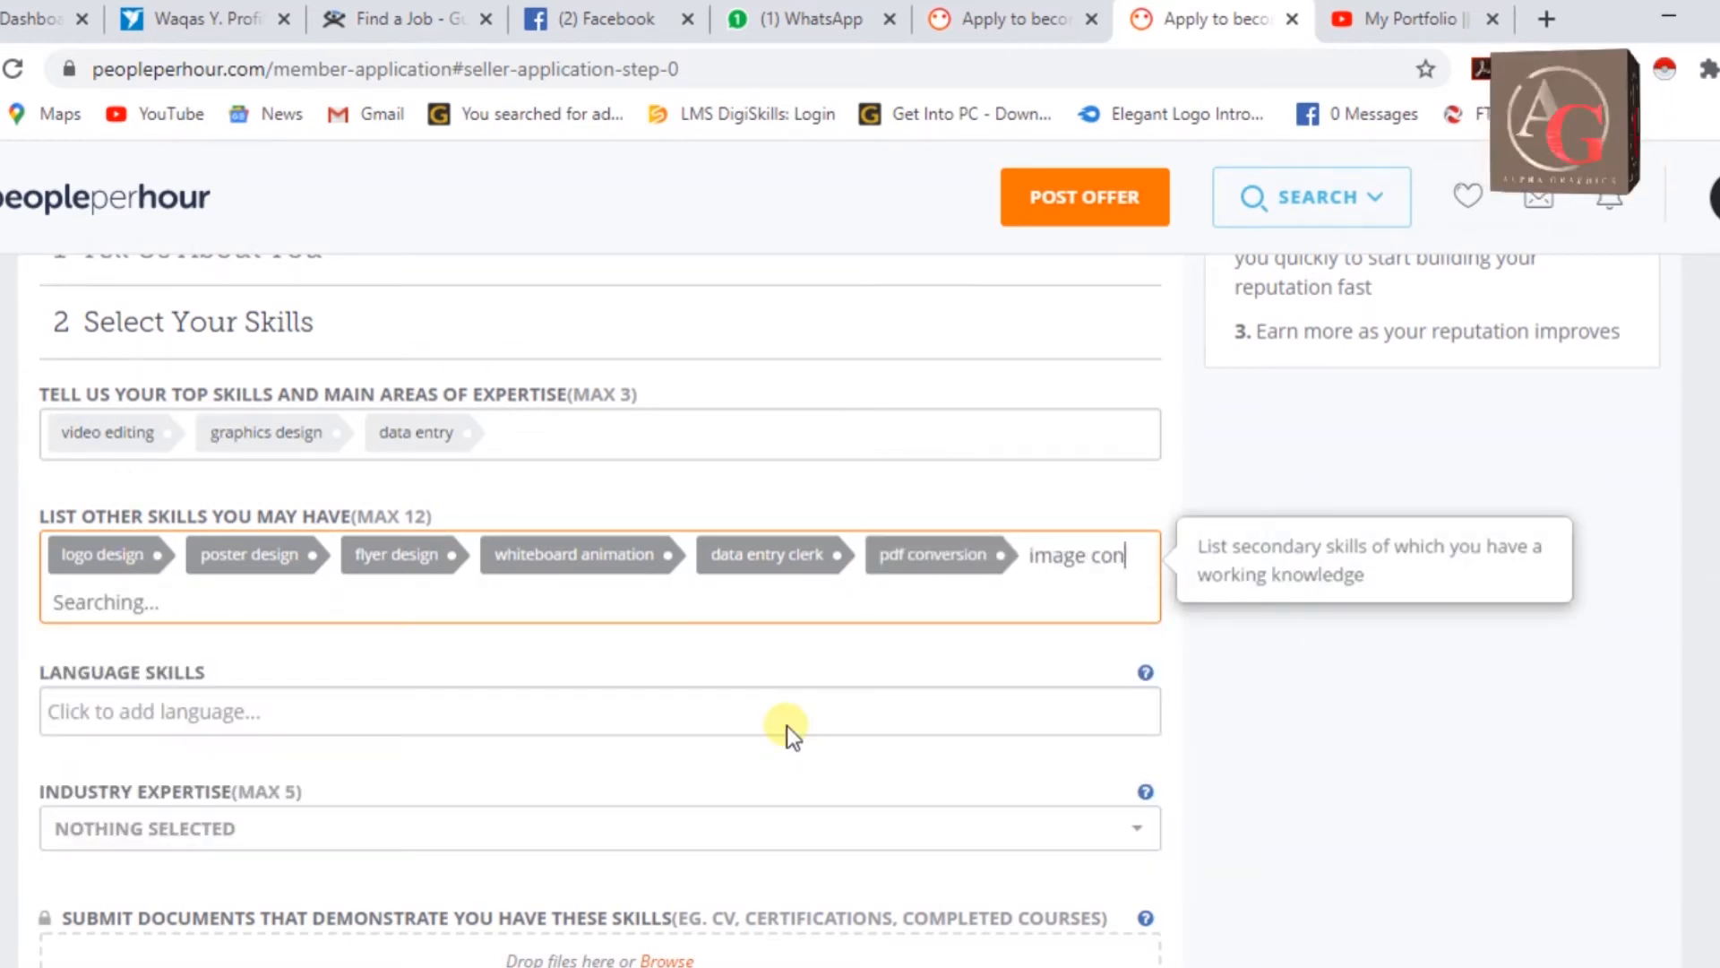
pyautogui.write('ver')
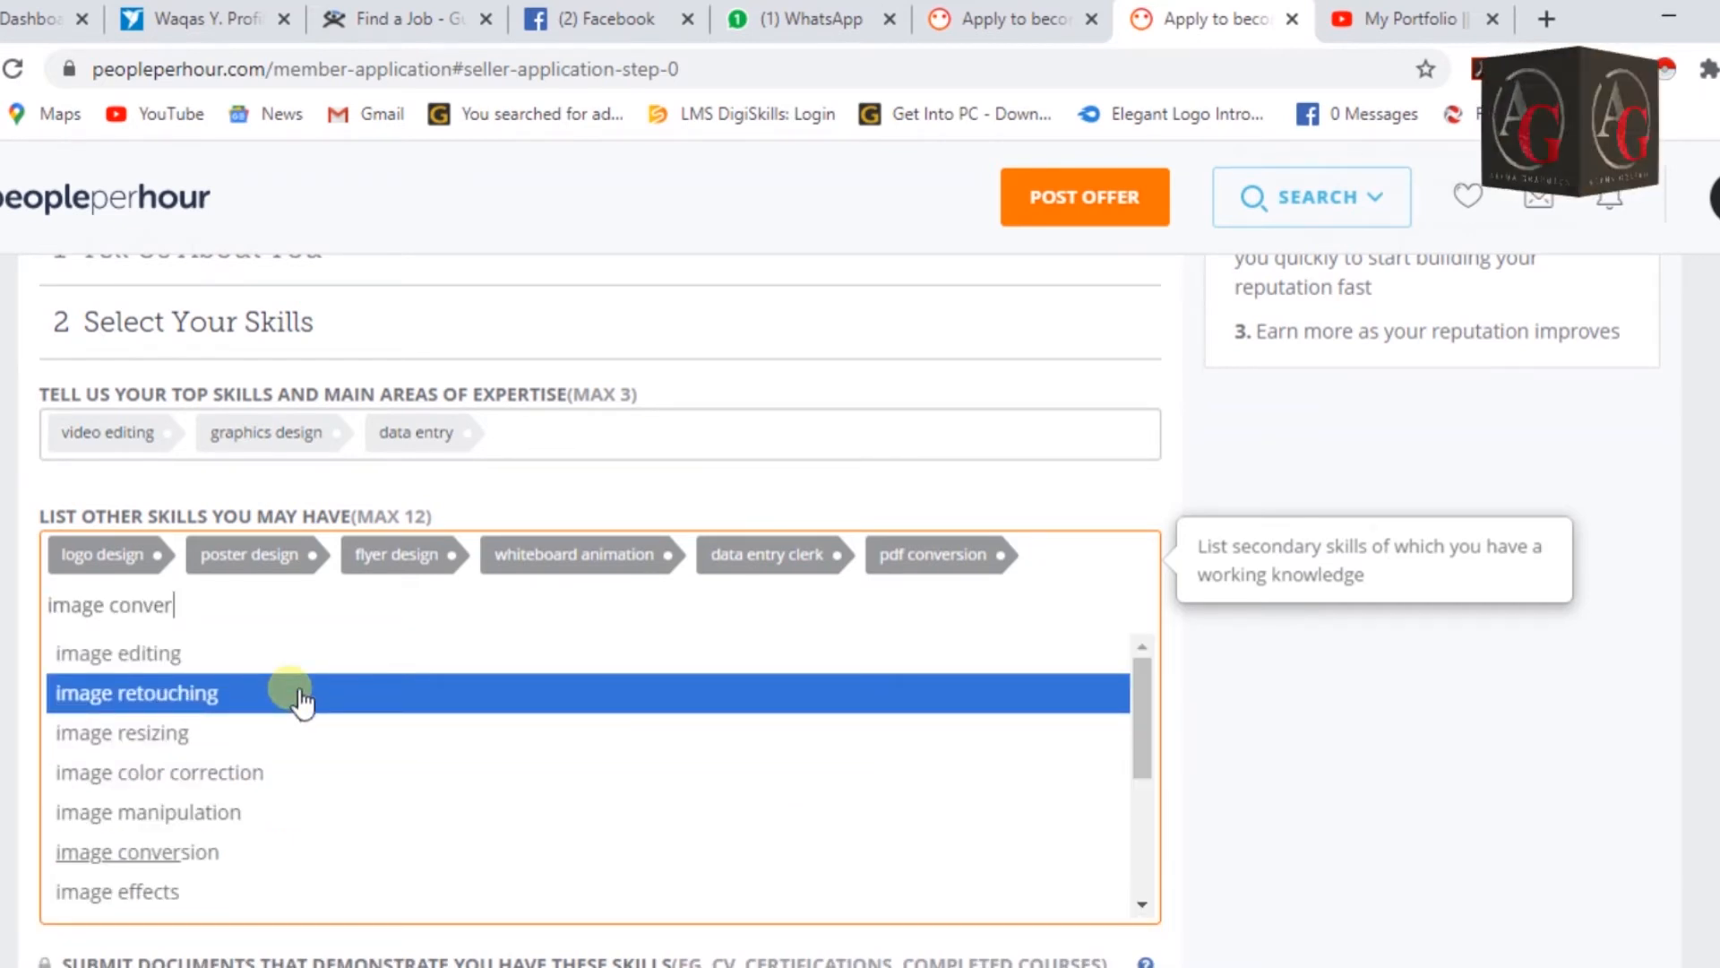
pyautogui.click(302, 701)
pyautogui.write('photo')
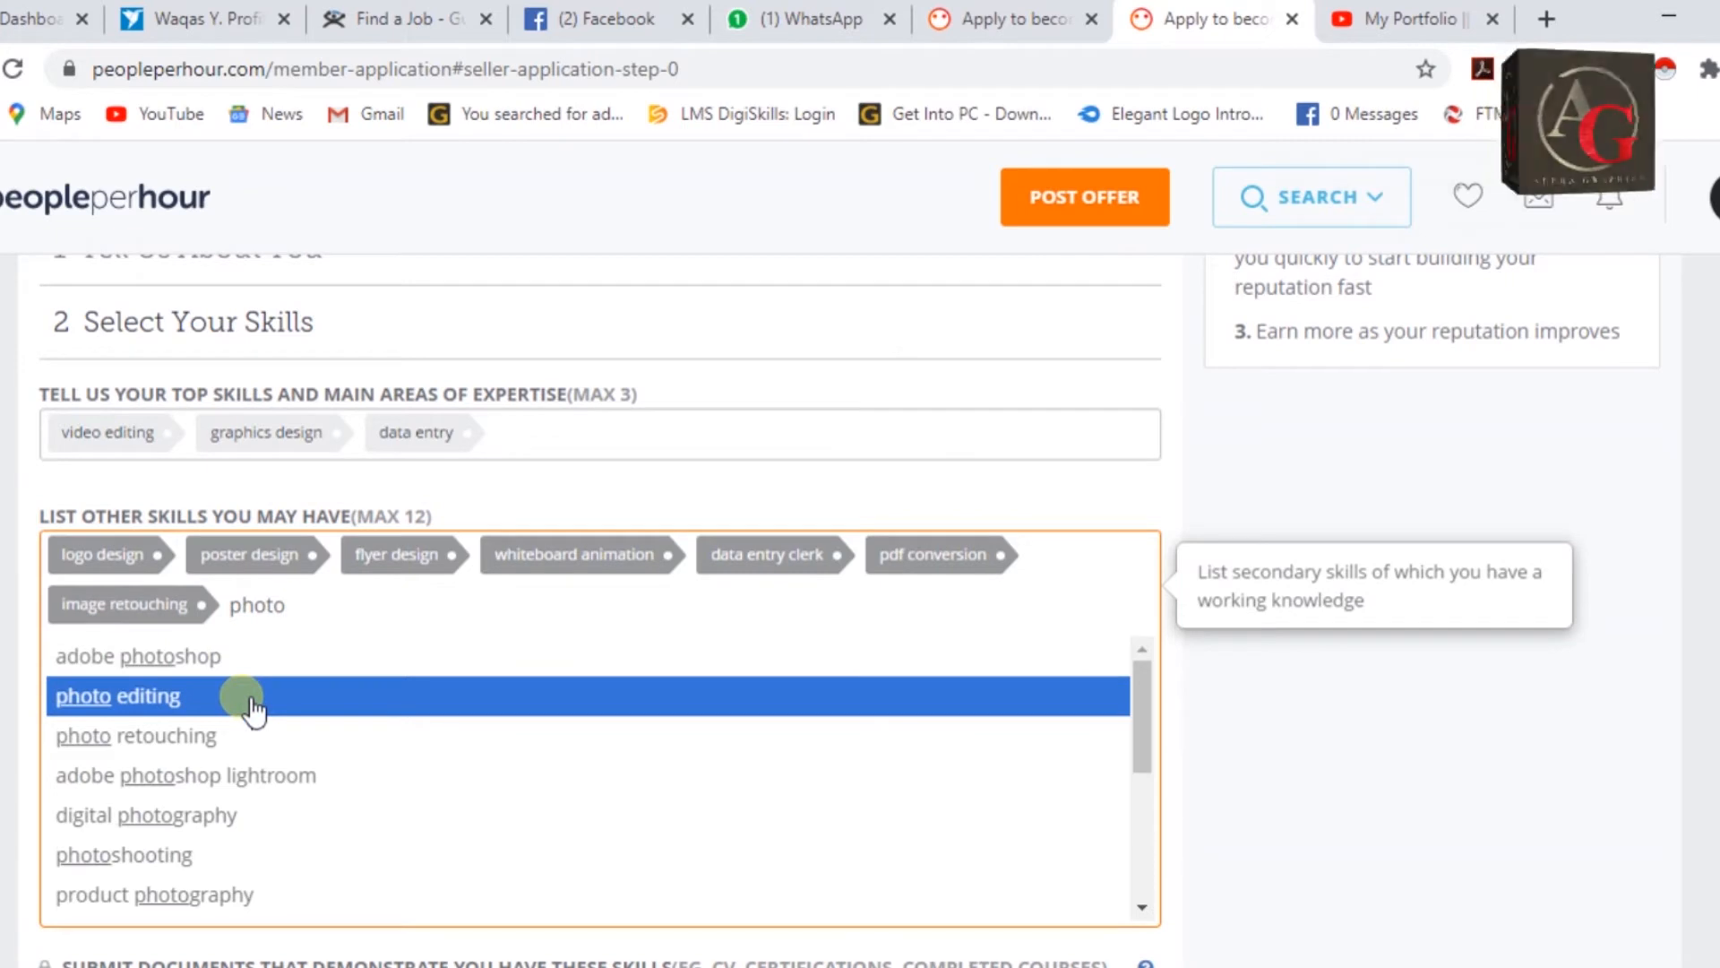
pyautogui.click(255, 710)
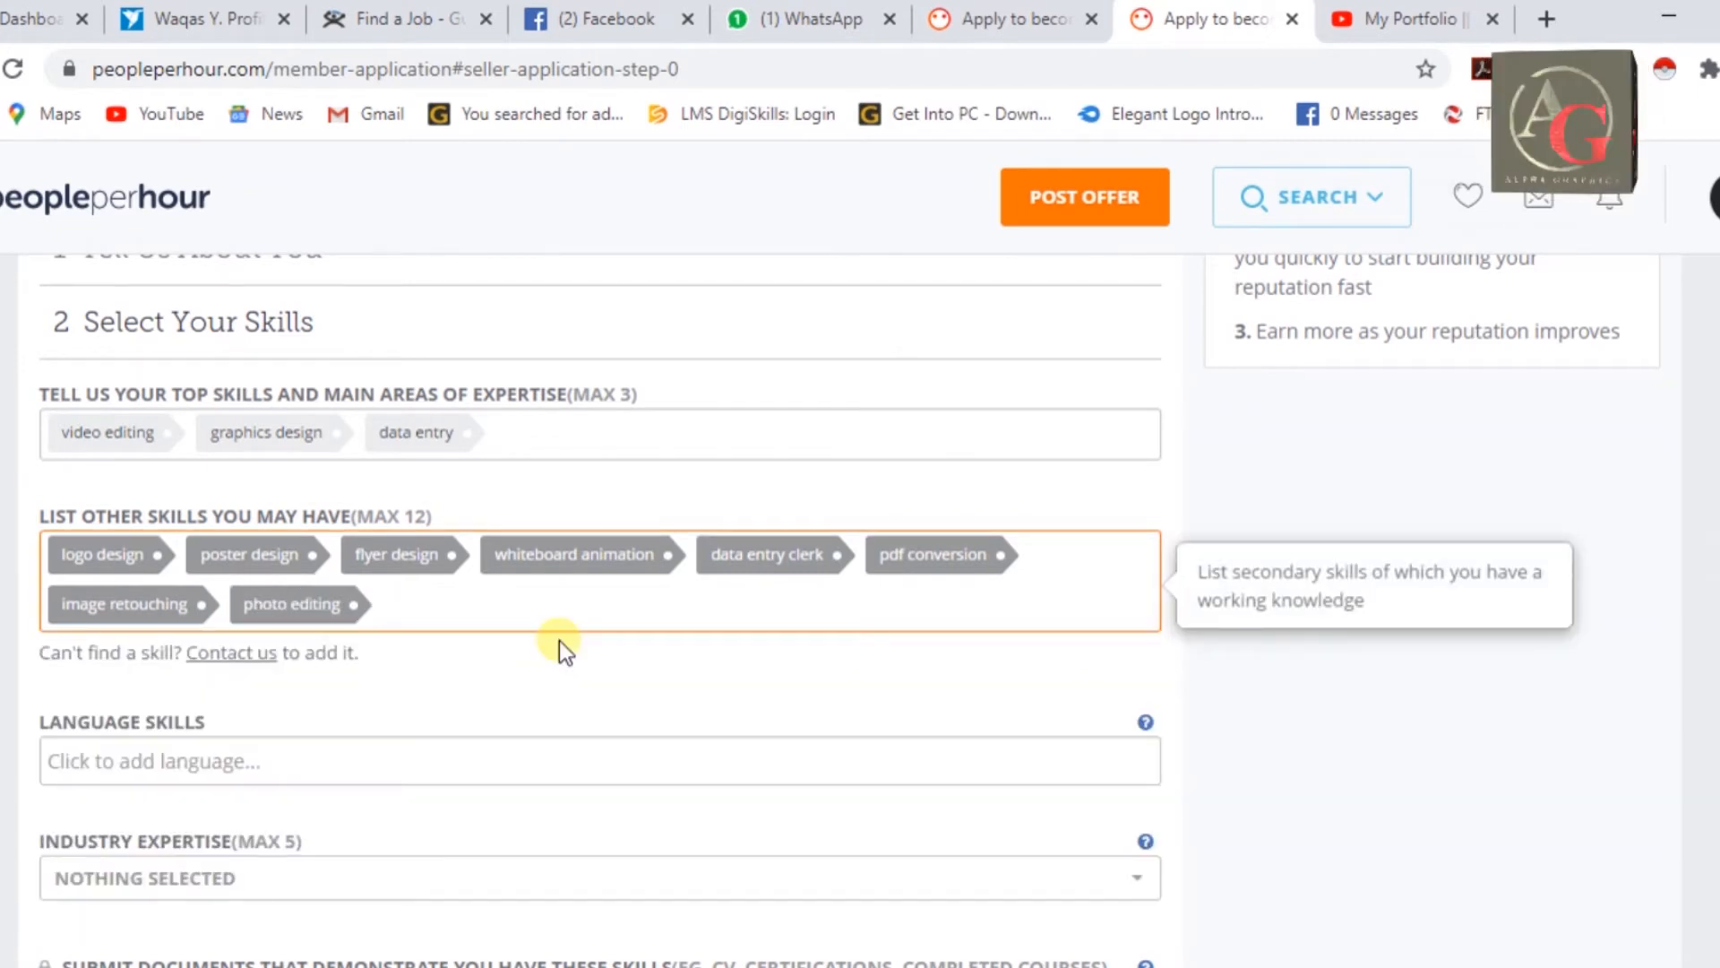
pyautogui.write('word')
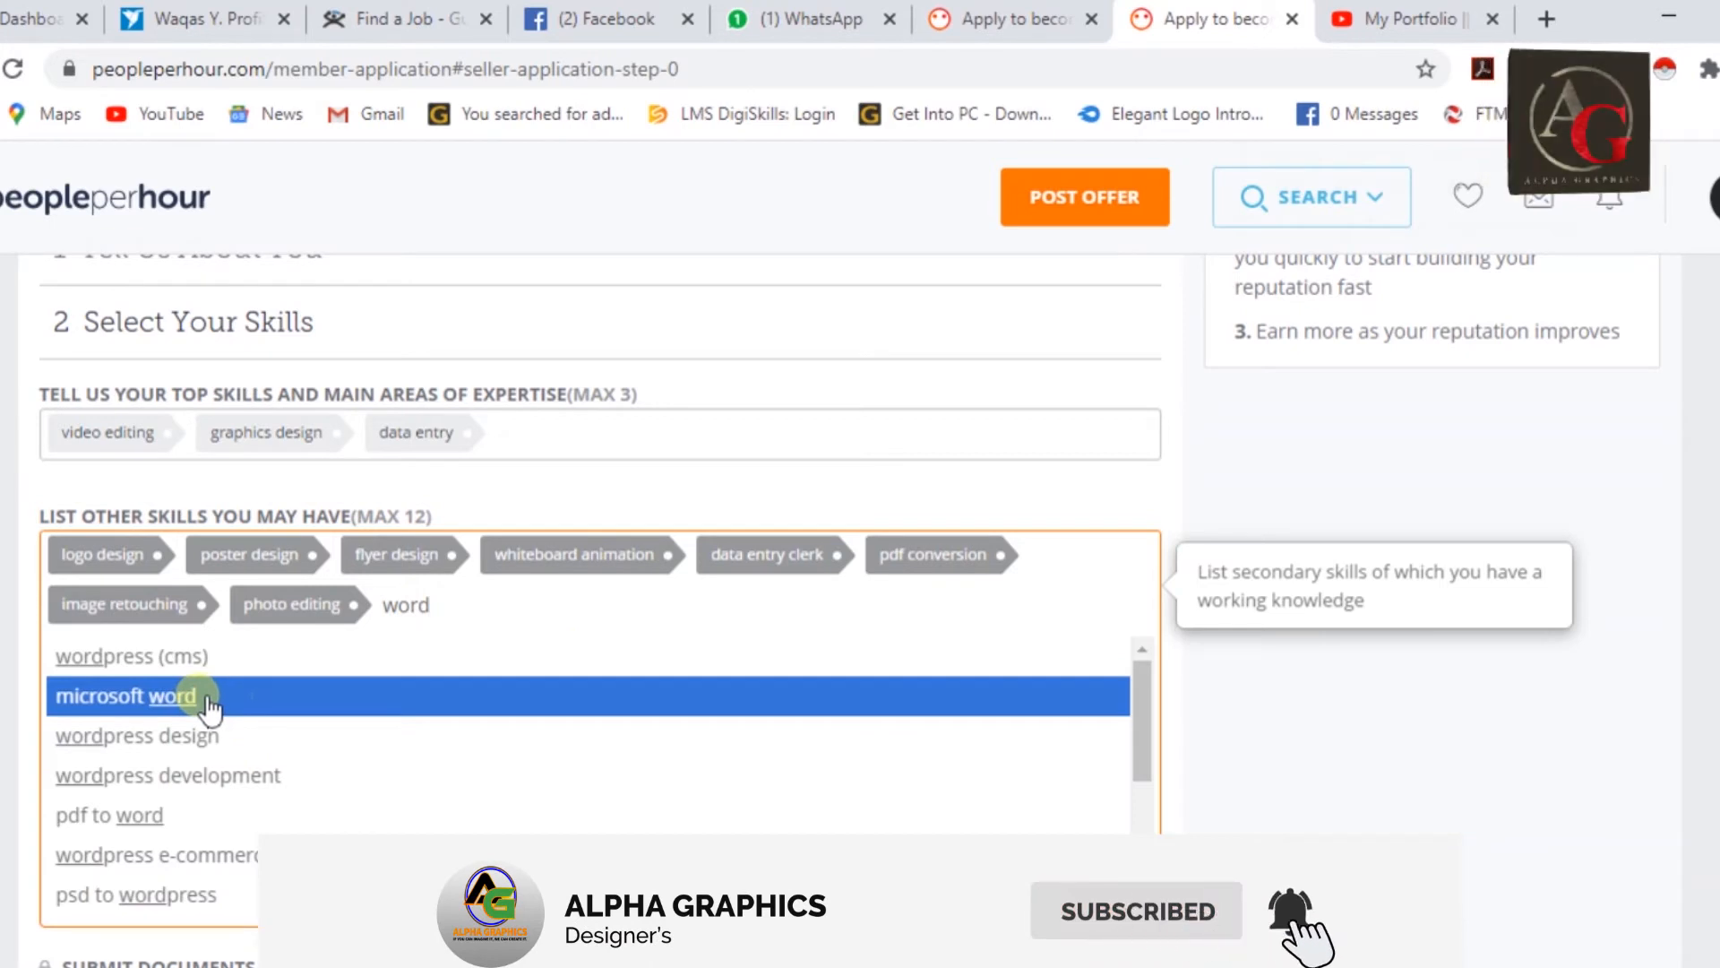
pyautogui.click(180, 829)
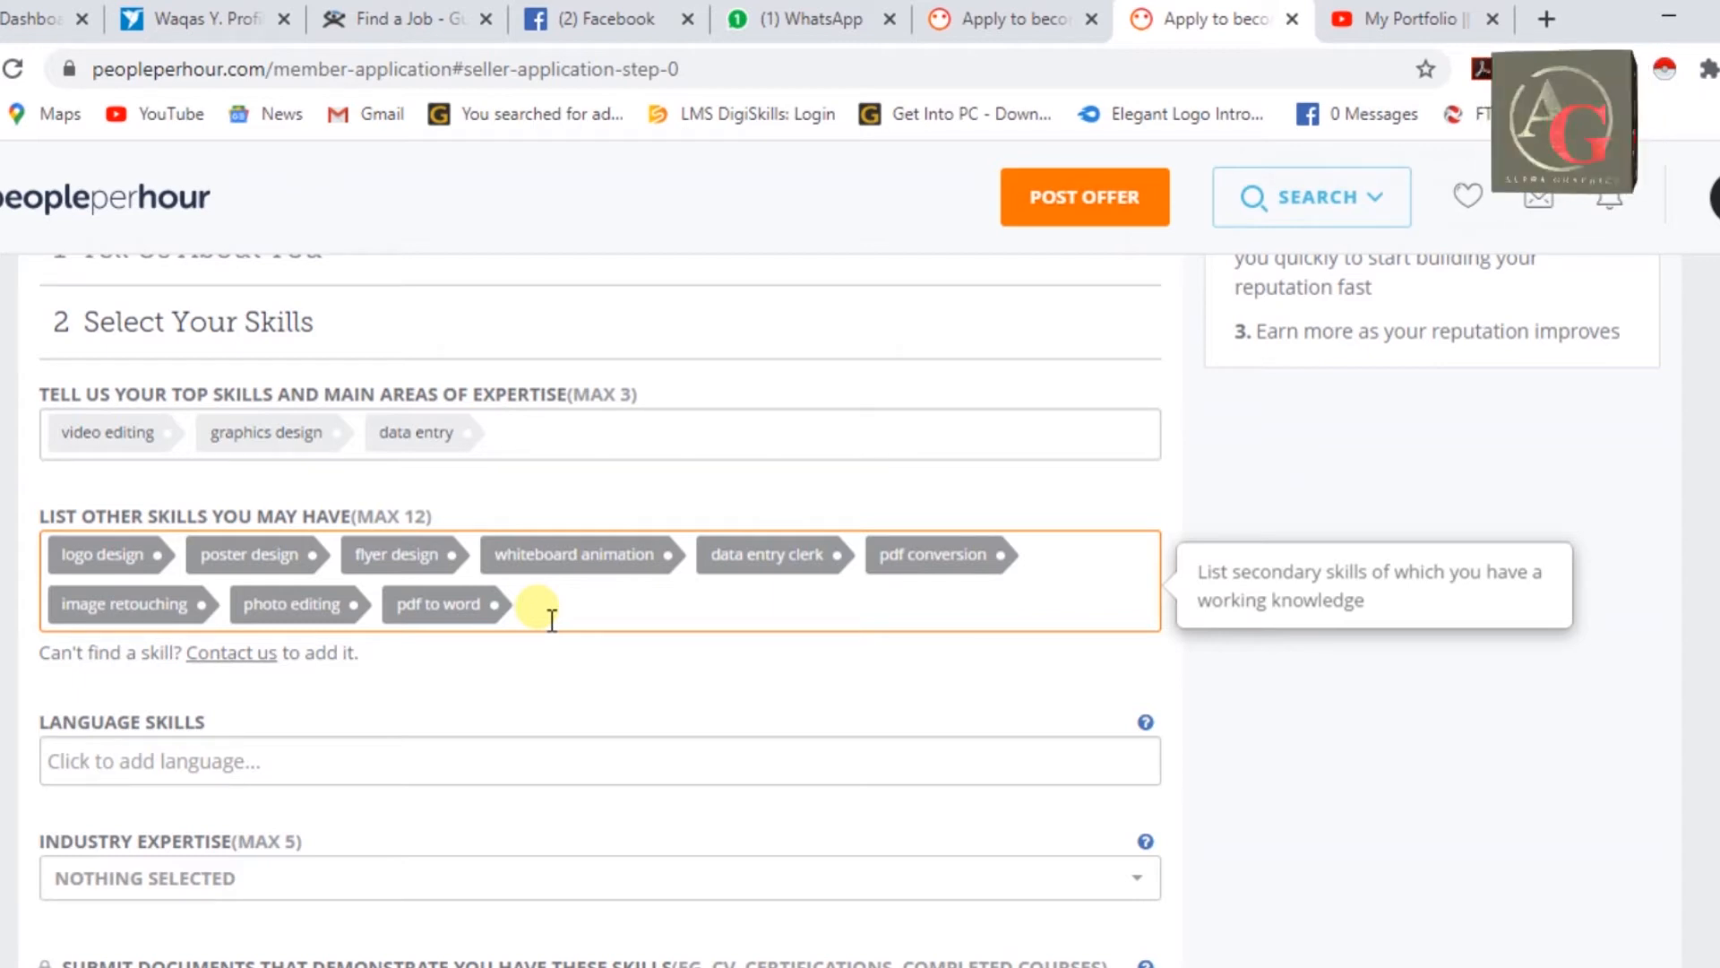
# Add Wordpress design from the suggestions to the other skills list.
pyautogui.write('image to word')
pyautogui.scroll(-2, 501, 678)
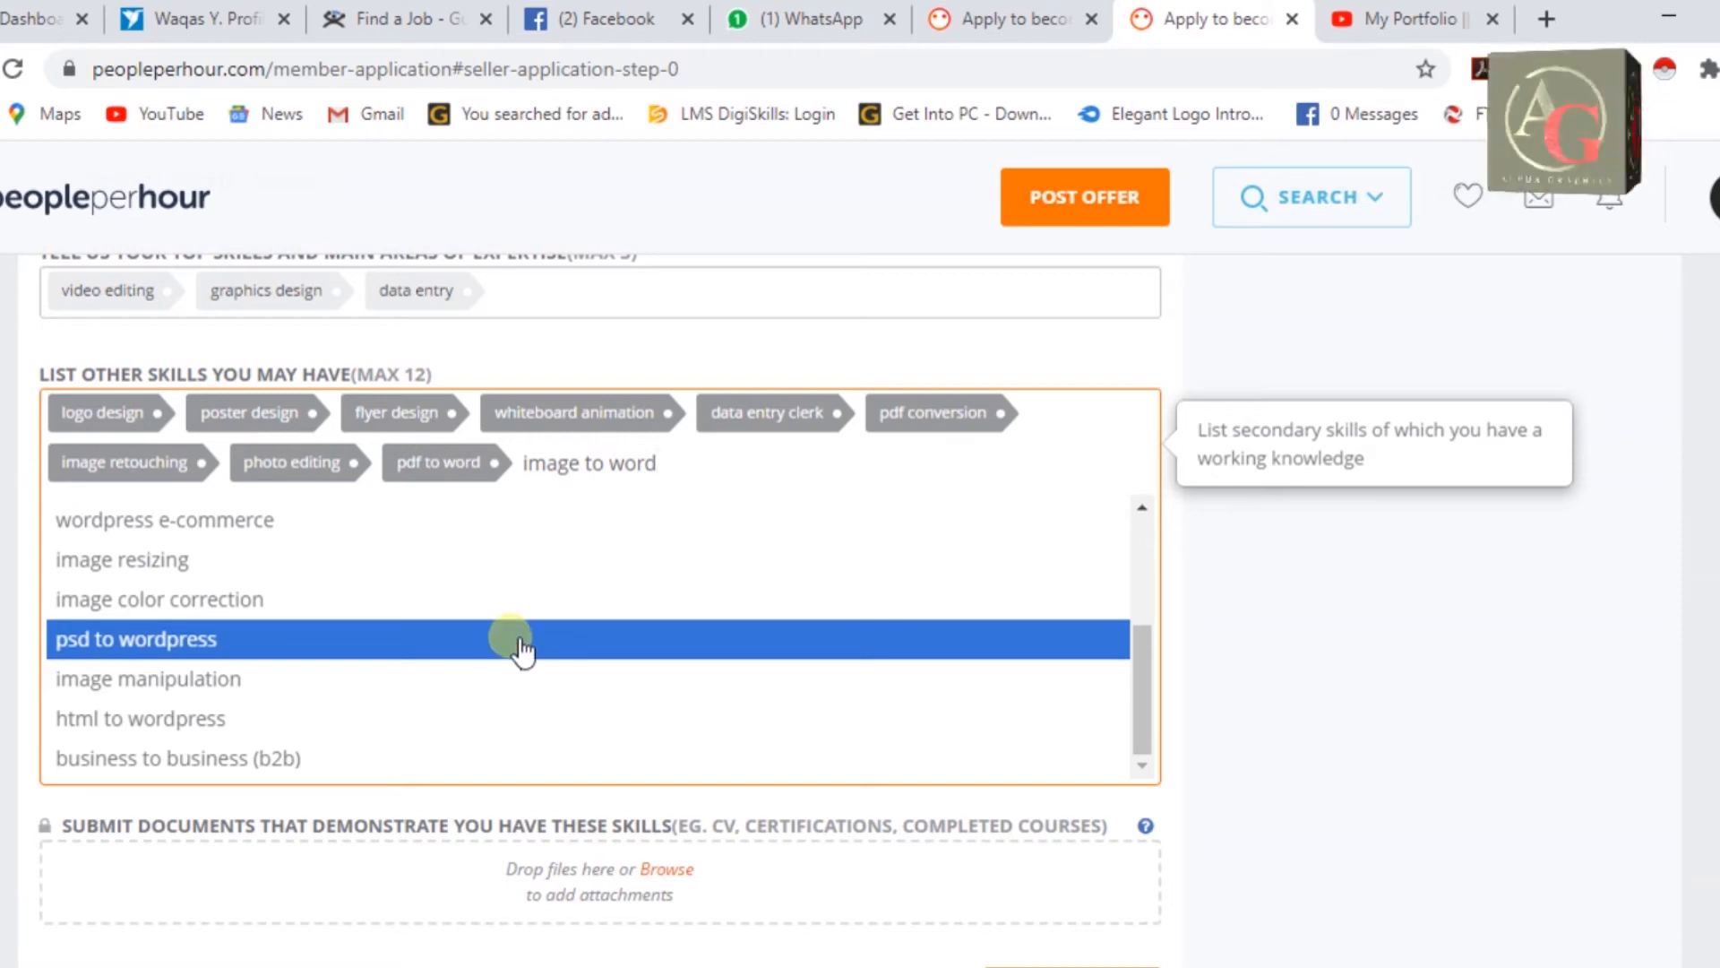
pyautogui.scroll(-2, 475, 654)
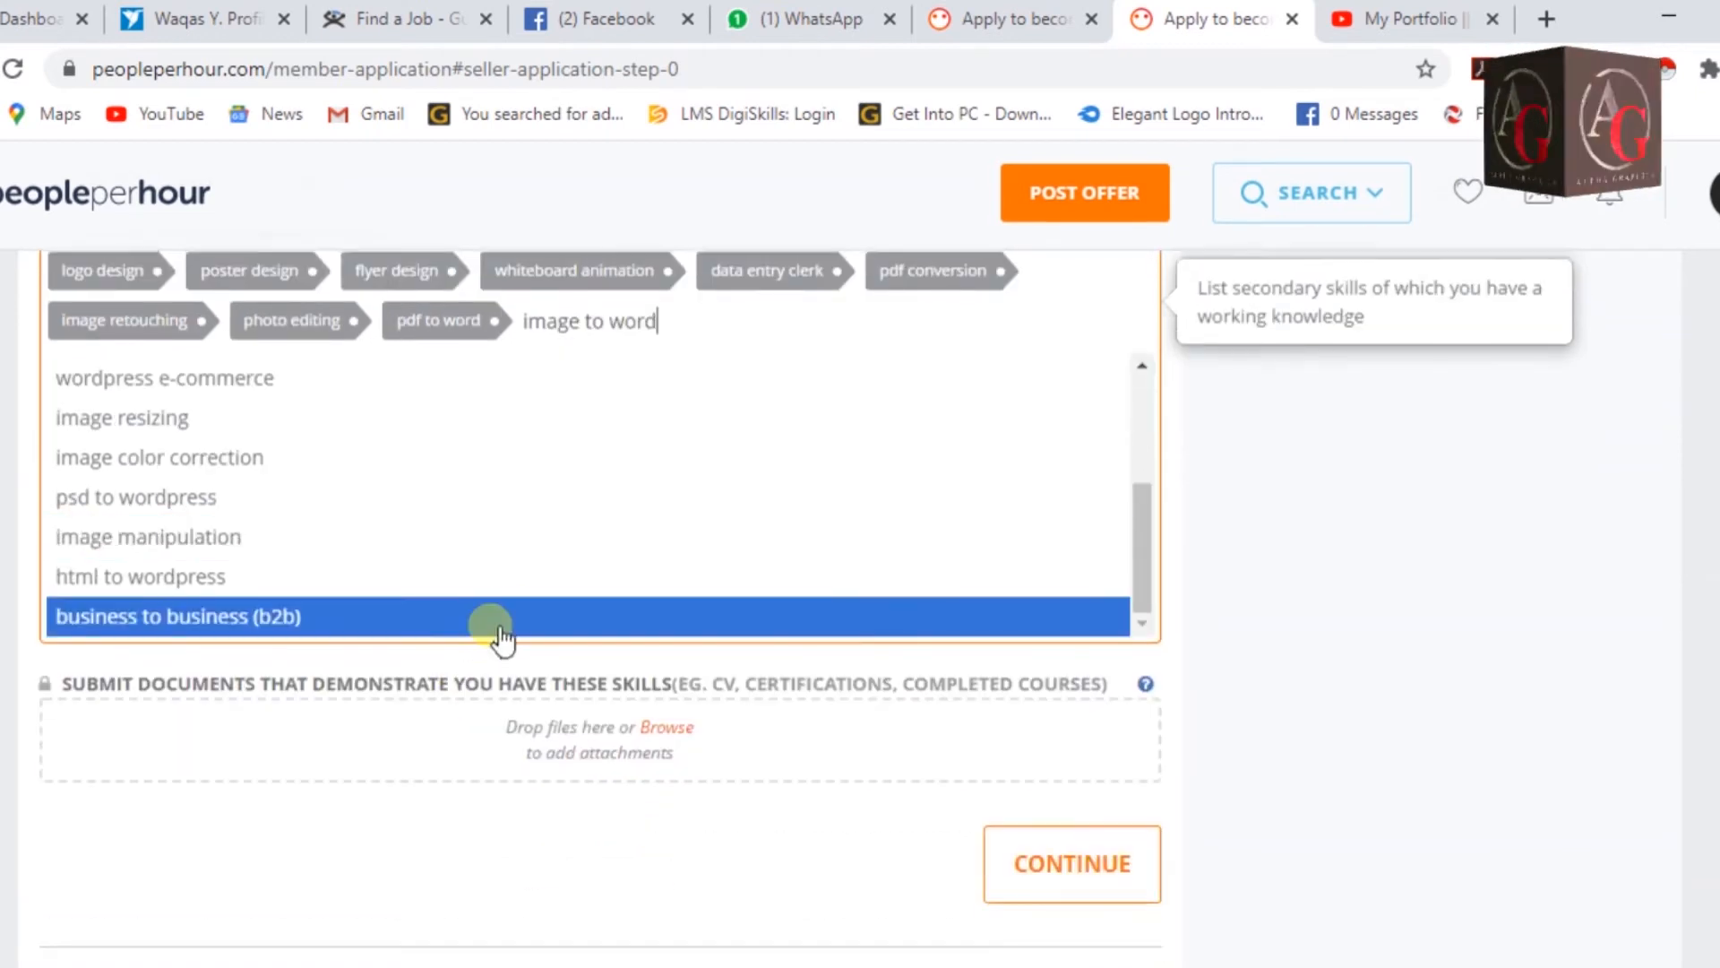
pyautogui.scroll(3, 529, 591)
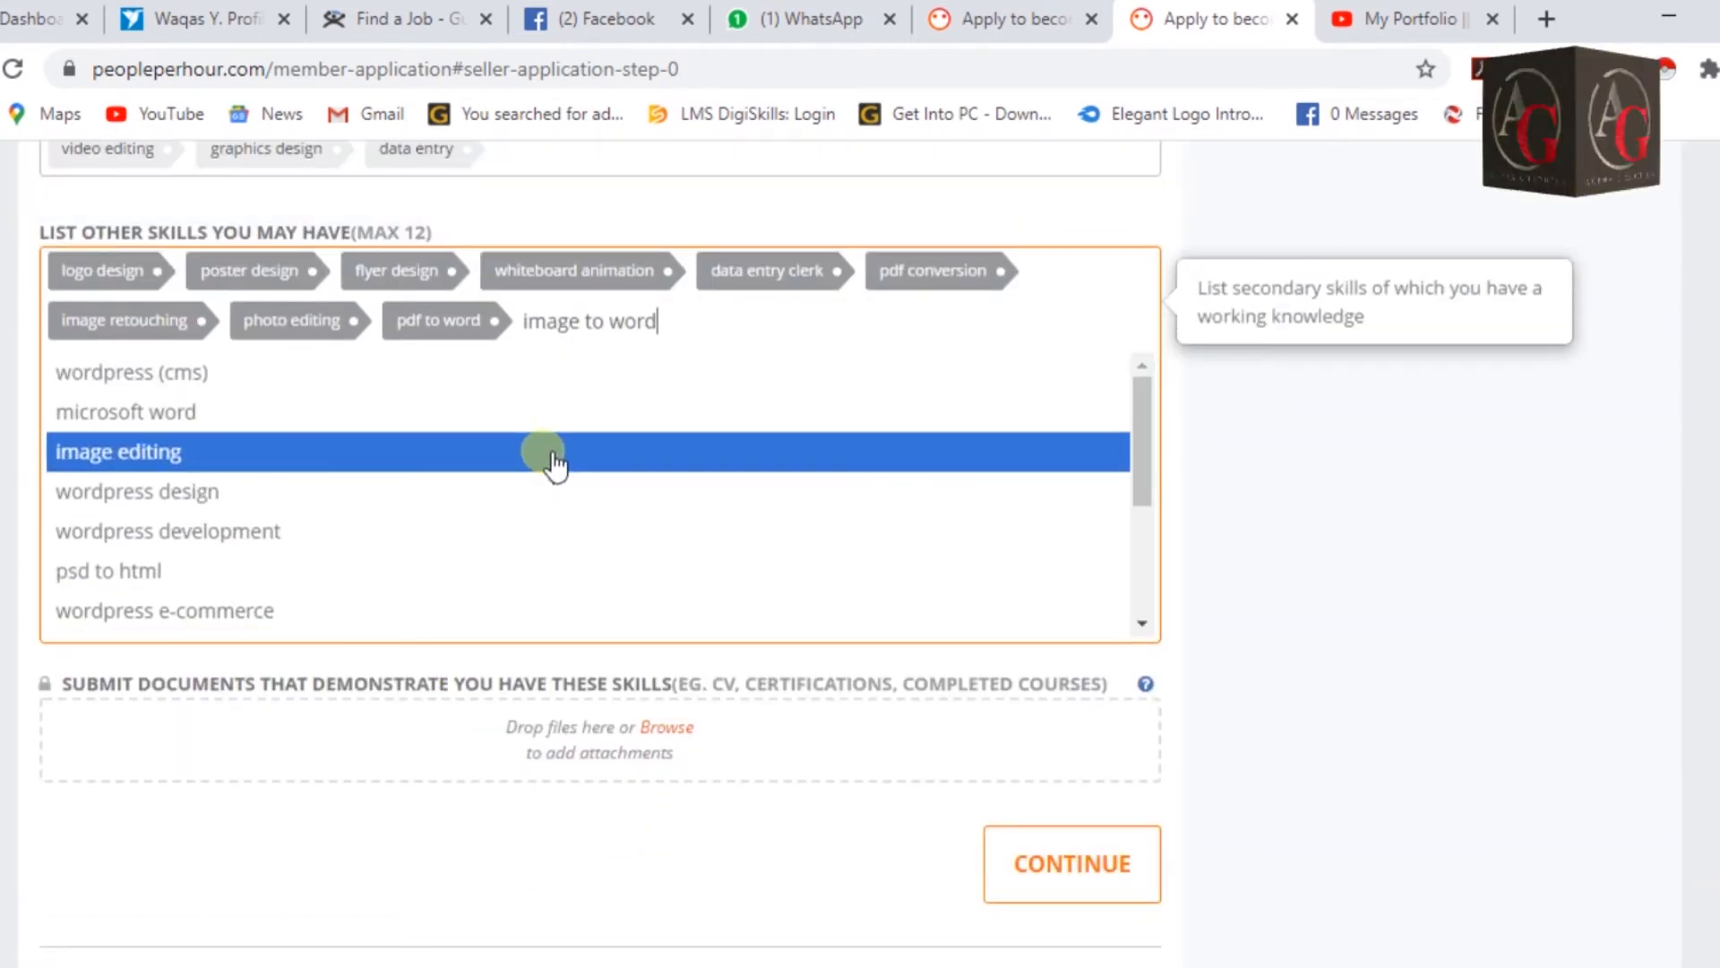
pyautogui.click(501, 491)
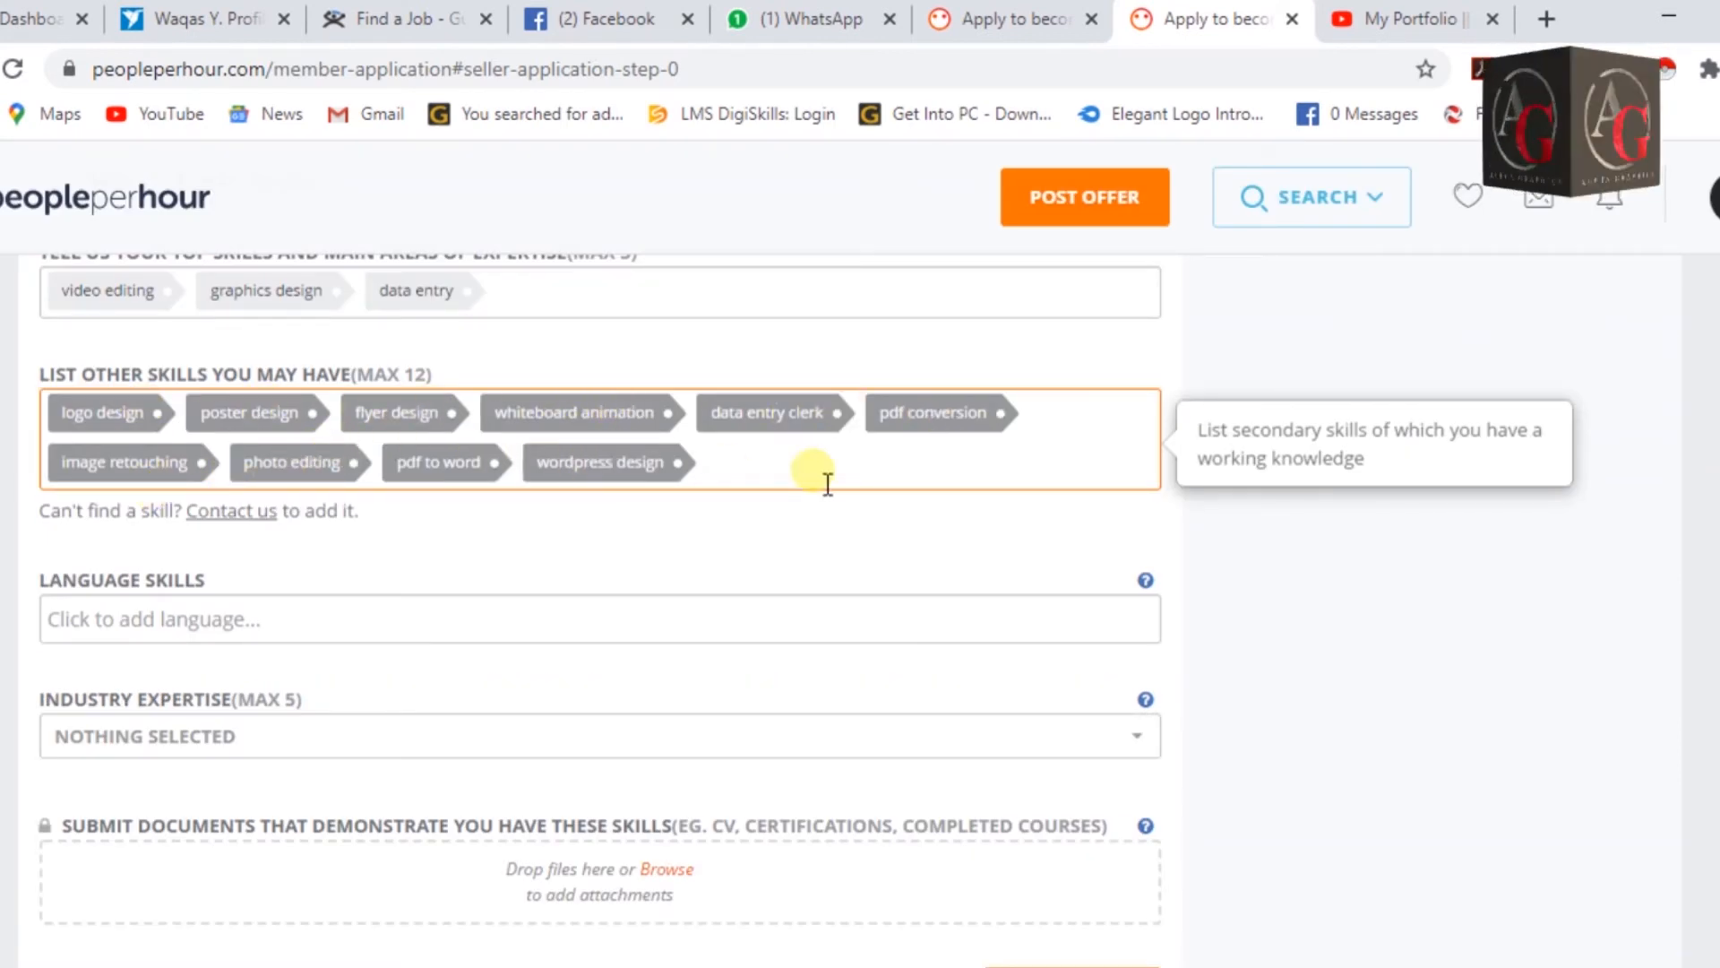
# Add video animation and video post editing, filling the 12-skill limit.
pyautogui.write('video editing')
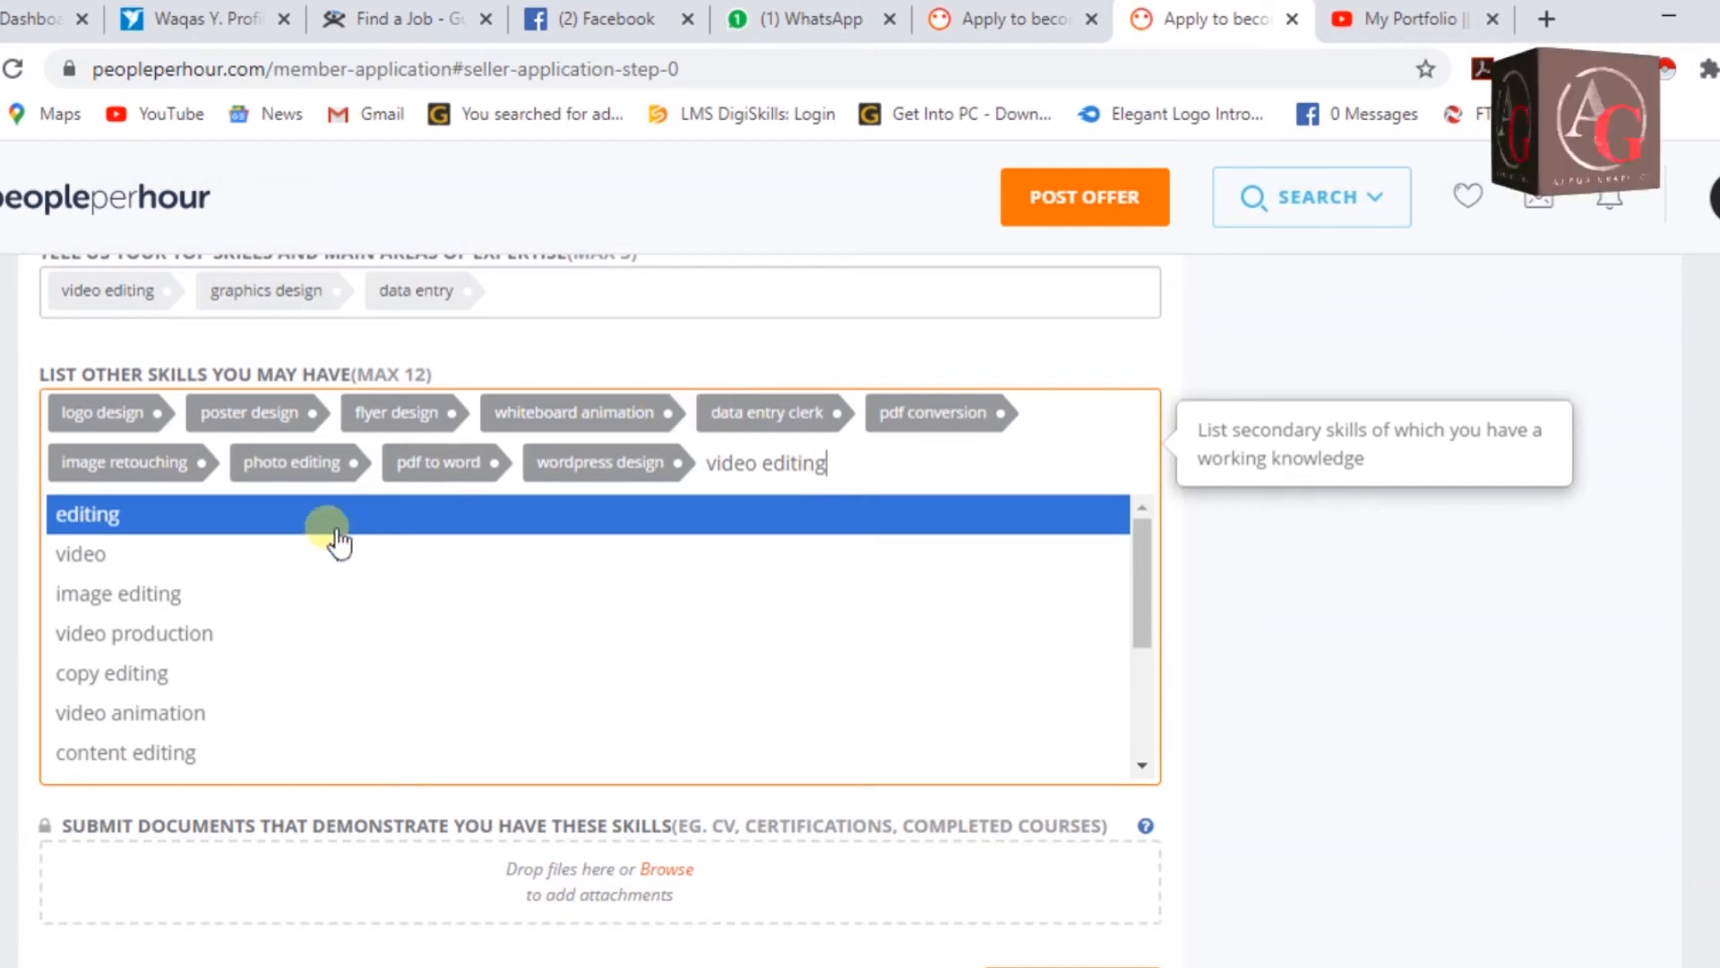
pyautogui.click(215, 721)
pyautogui.write('video')
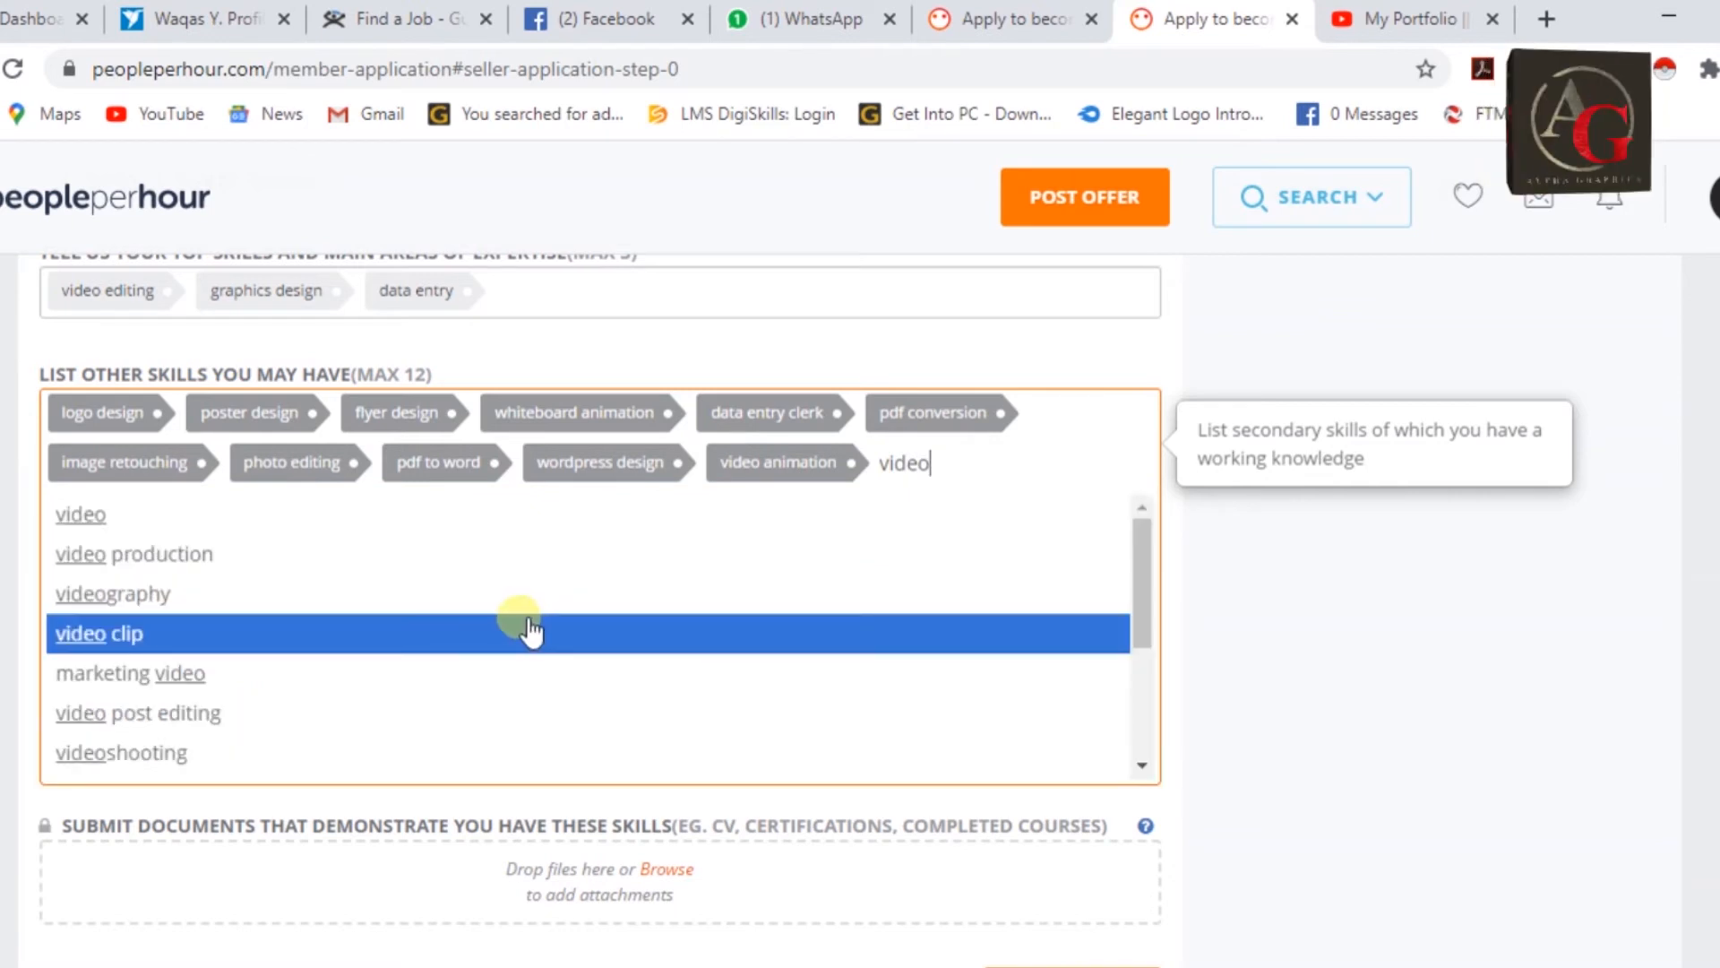
pyautogui.scroll(-1, 392, 660)
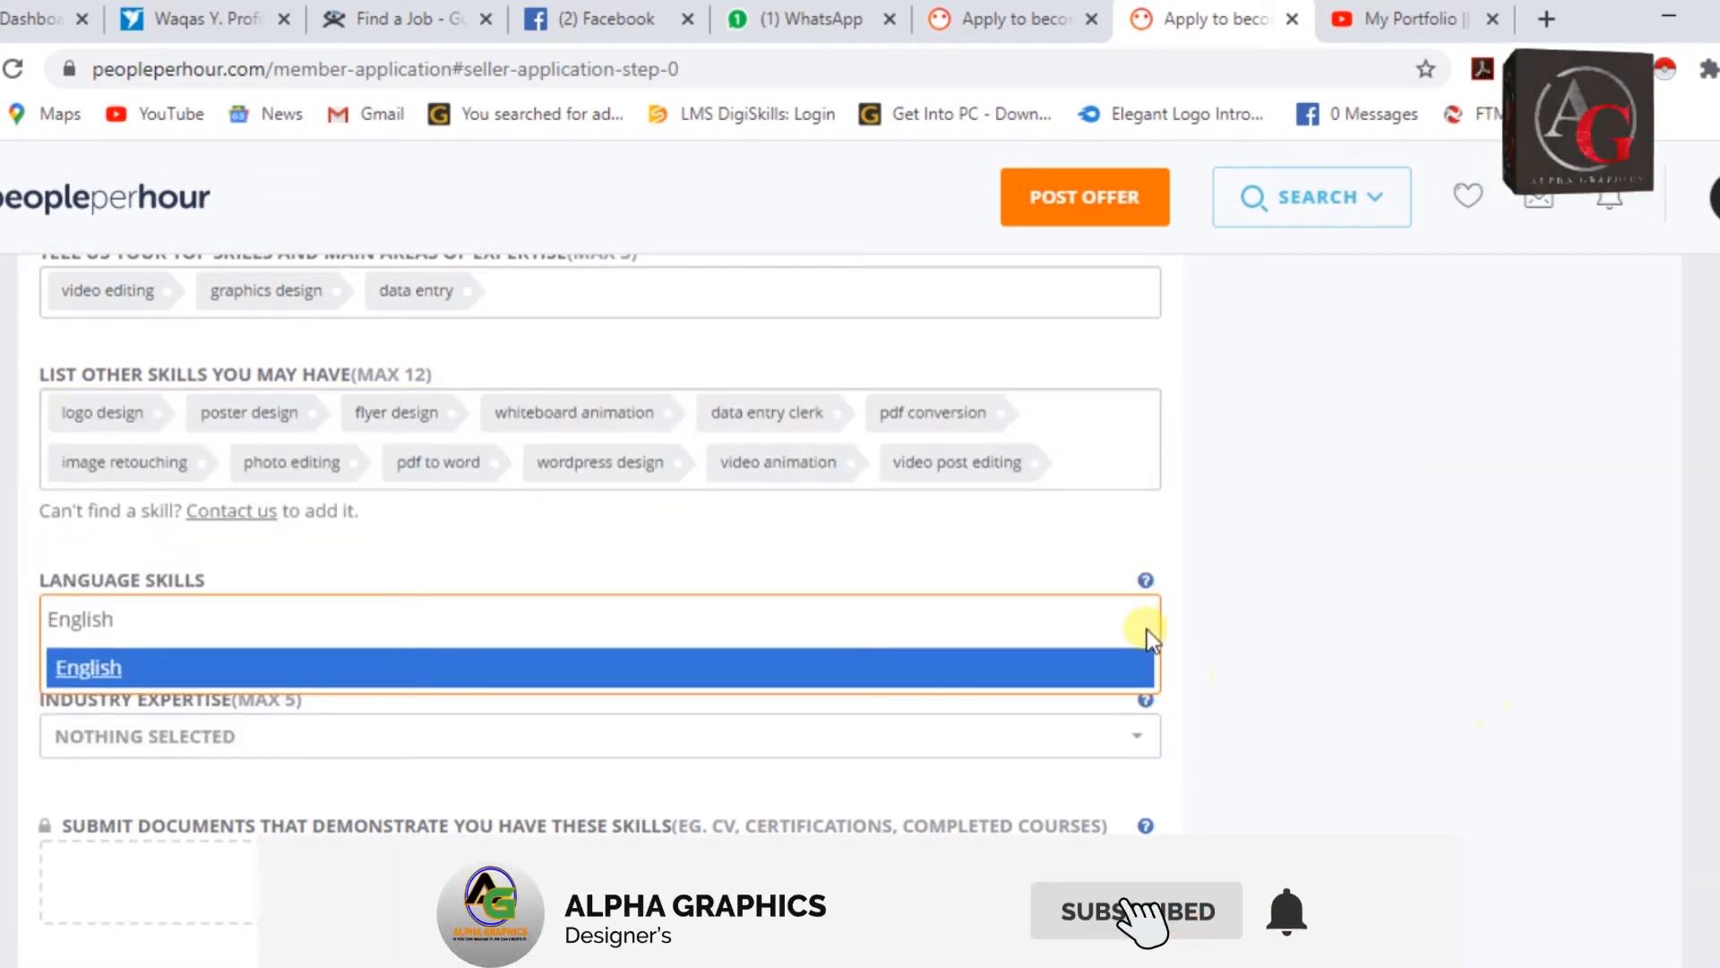
# Pick English under Language Skills and tick Technology in the Industry Expertise dropdown.
pyautogui.click(291, 670)
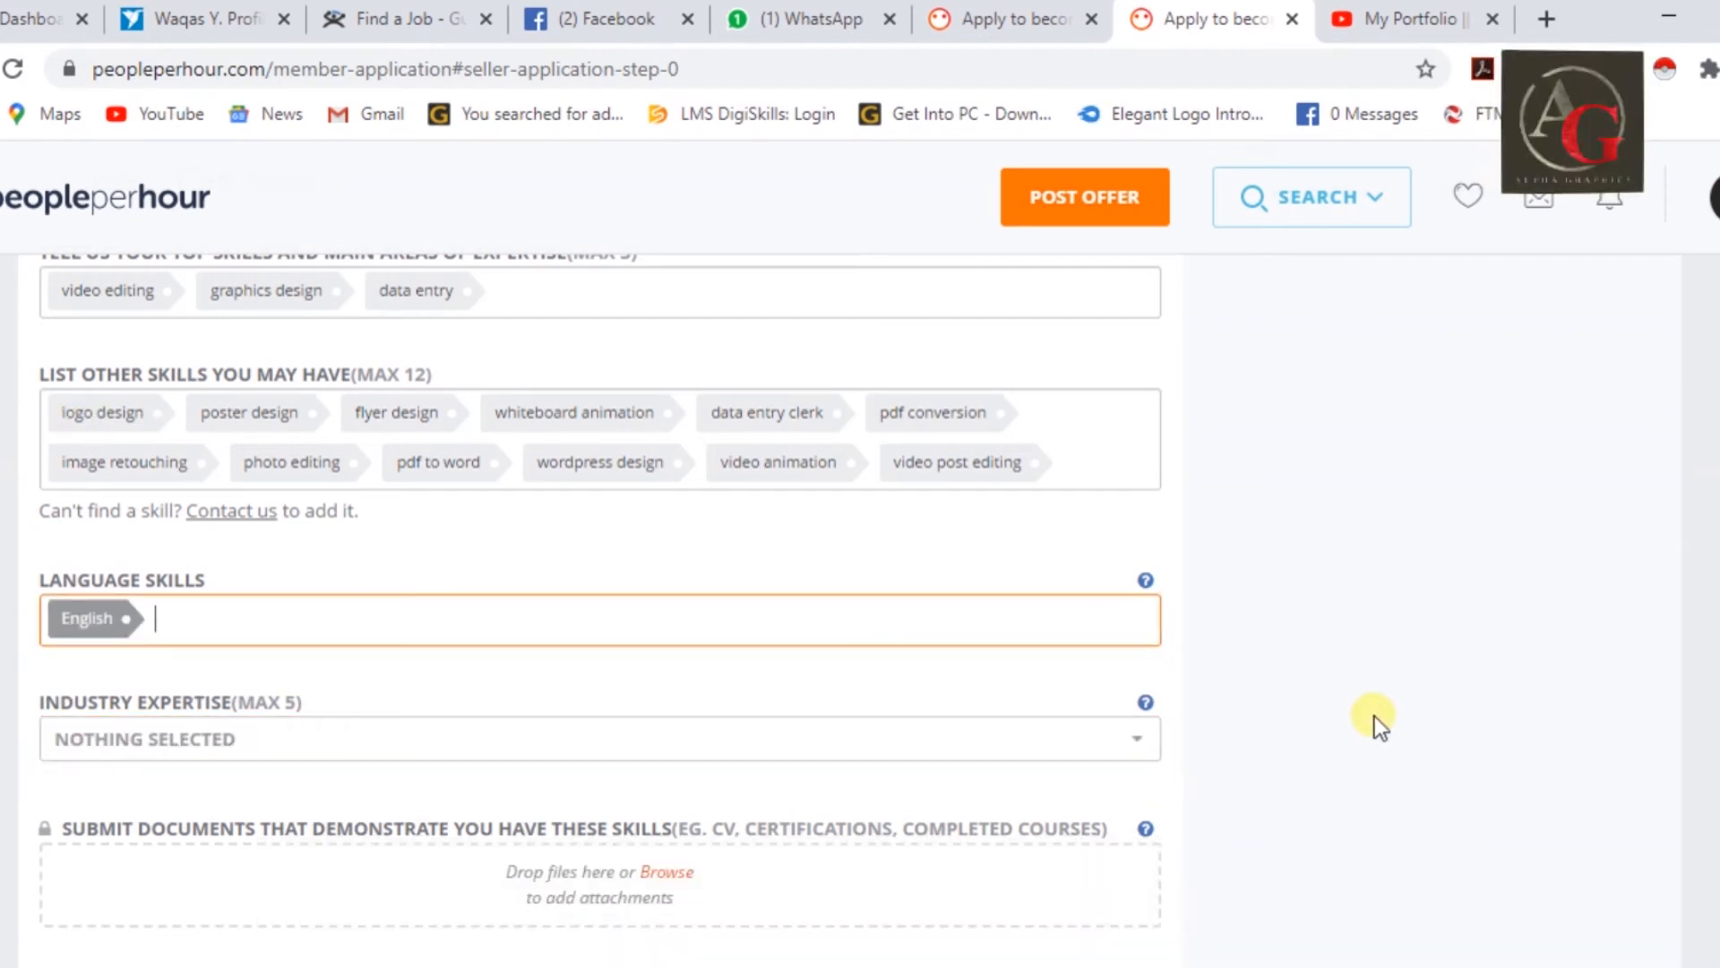
pyautogui.click(825, 740)
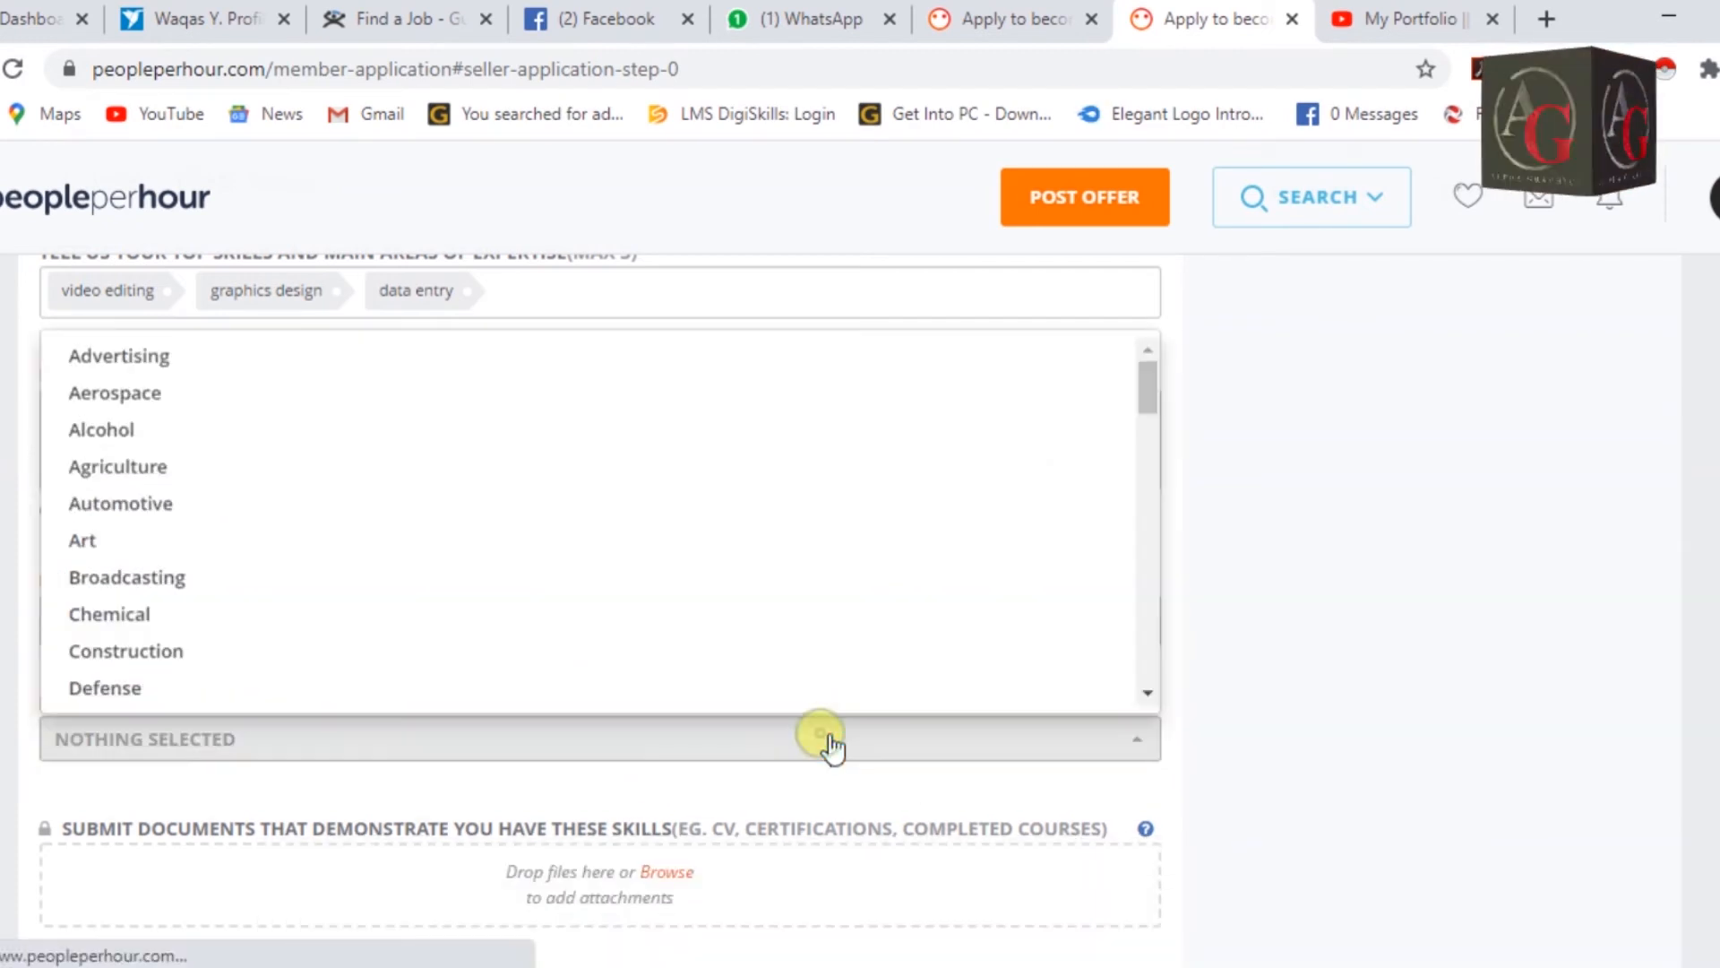
pyautogui.scroll(-2, 822, 726)
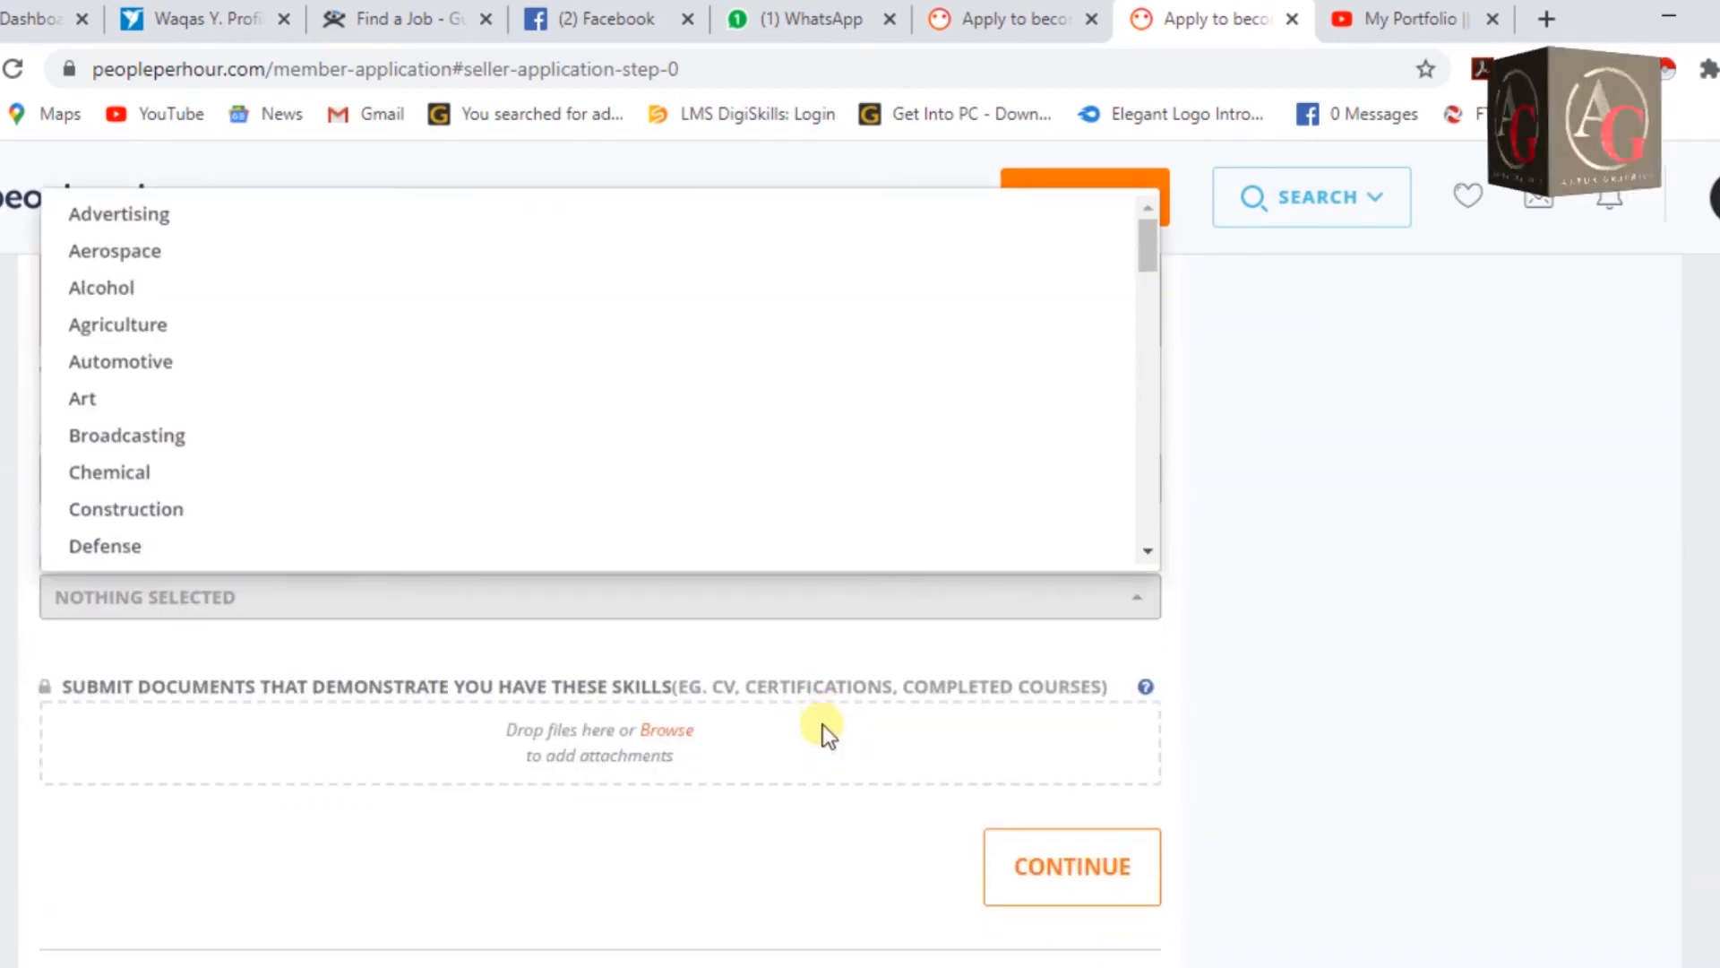
pyautogui.scroll(3, 840, 681)
pyautogui.scroll(-3, 877, 599)
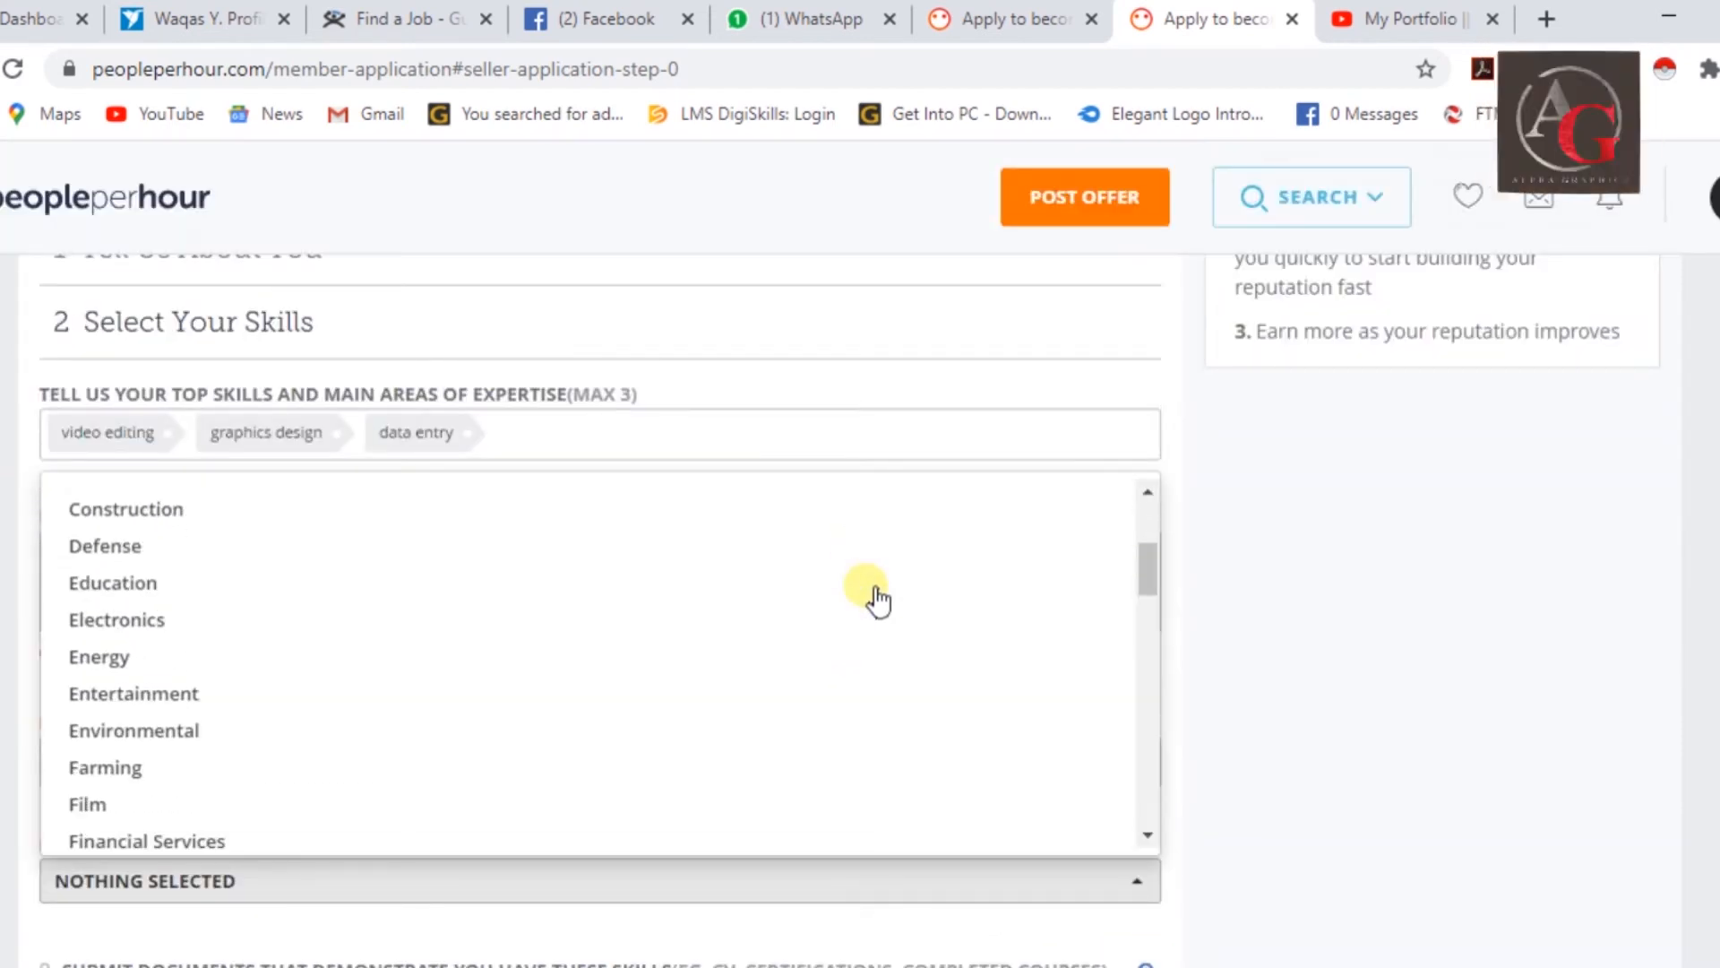
pyautogui.scroll(-1, 878, 601)
pyautogui.scroll(-4, 878, 602)
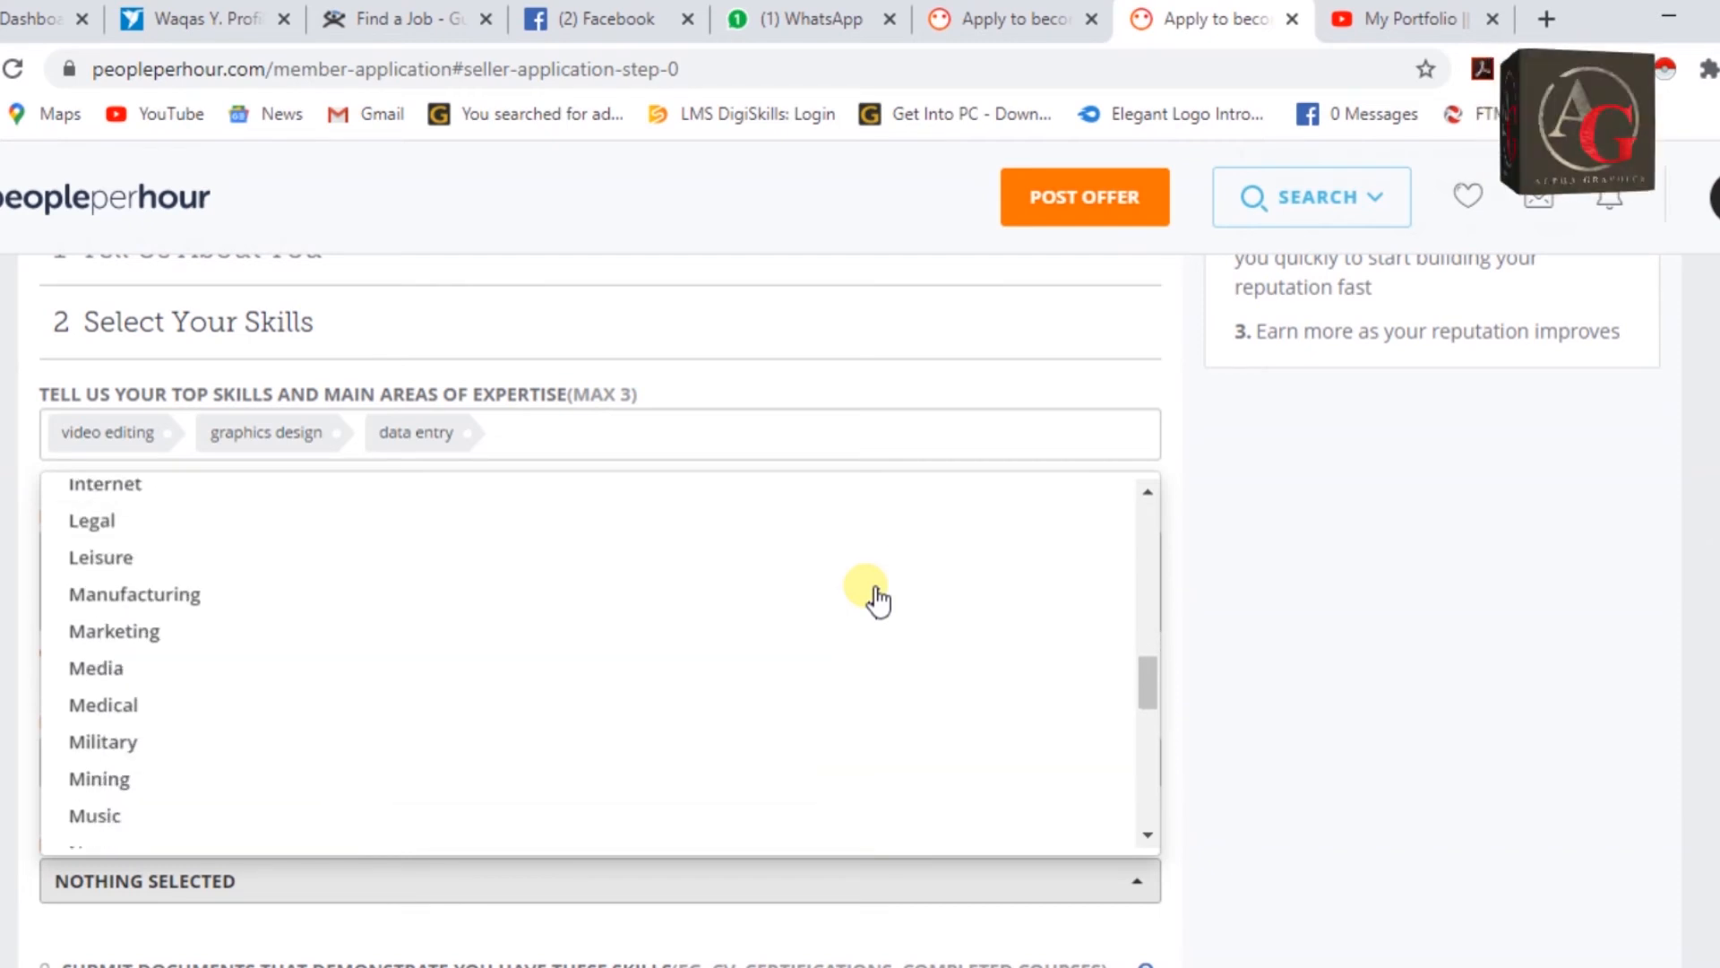
pyautogui.scroll(-6, 664, 695)
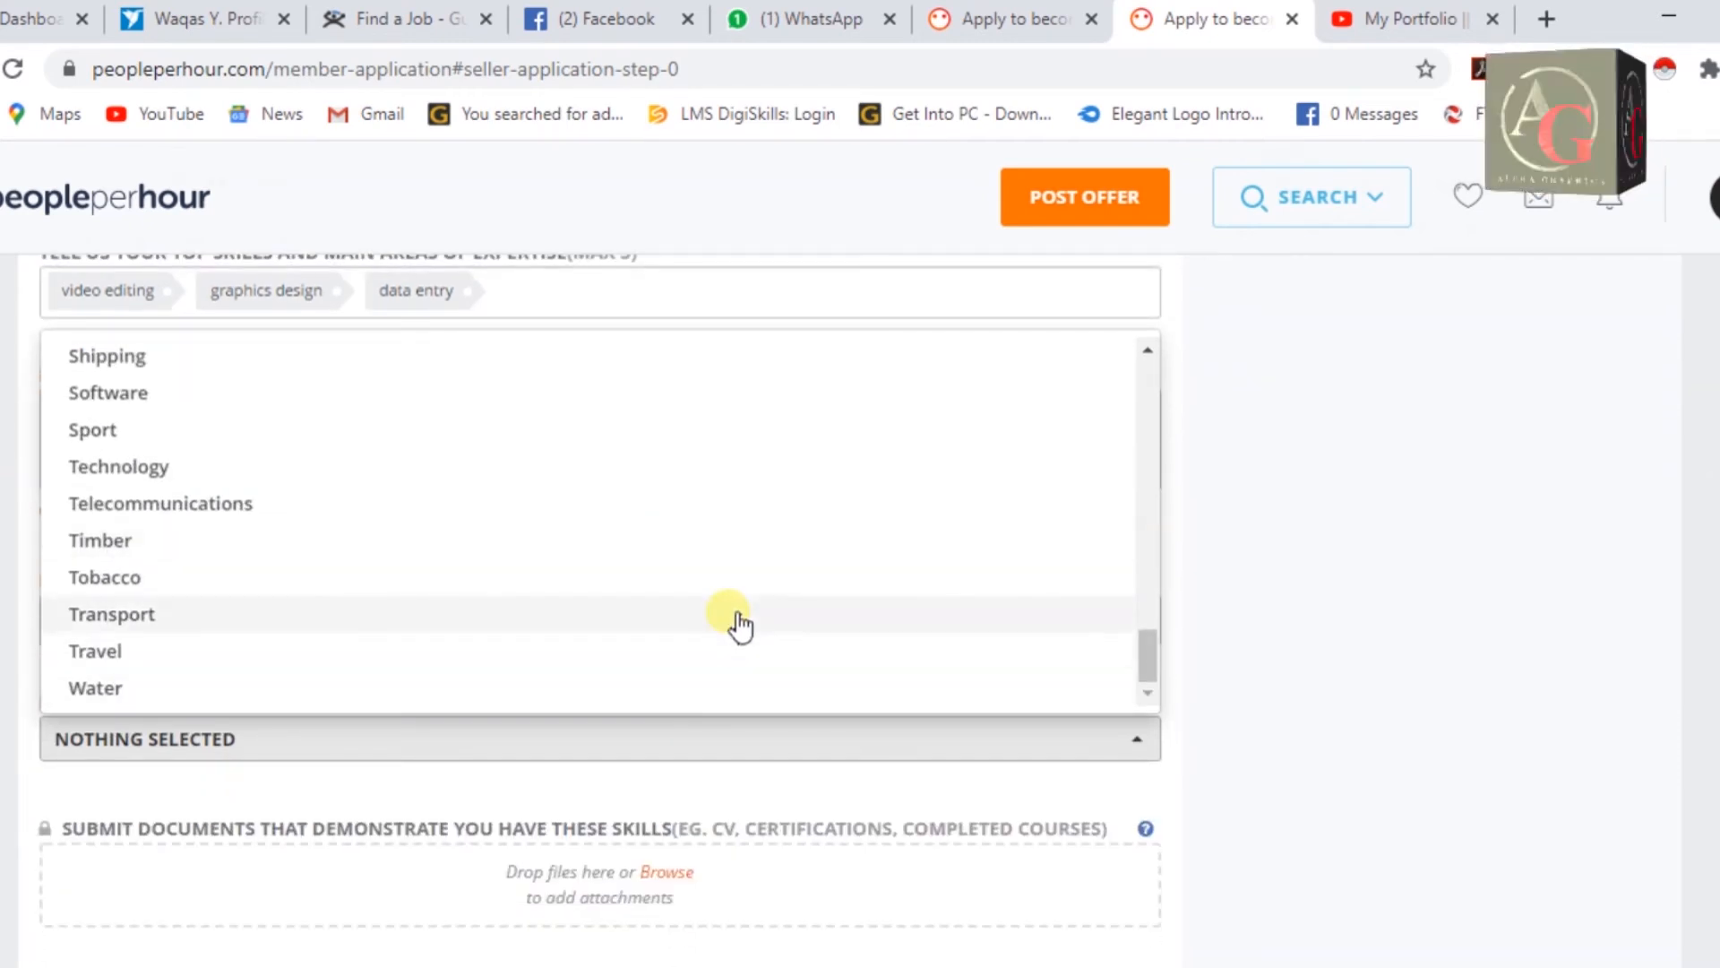
pyautogui.scroll(1, 740, 625)
pyautogui.scroll(3, 740, 624)
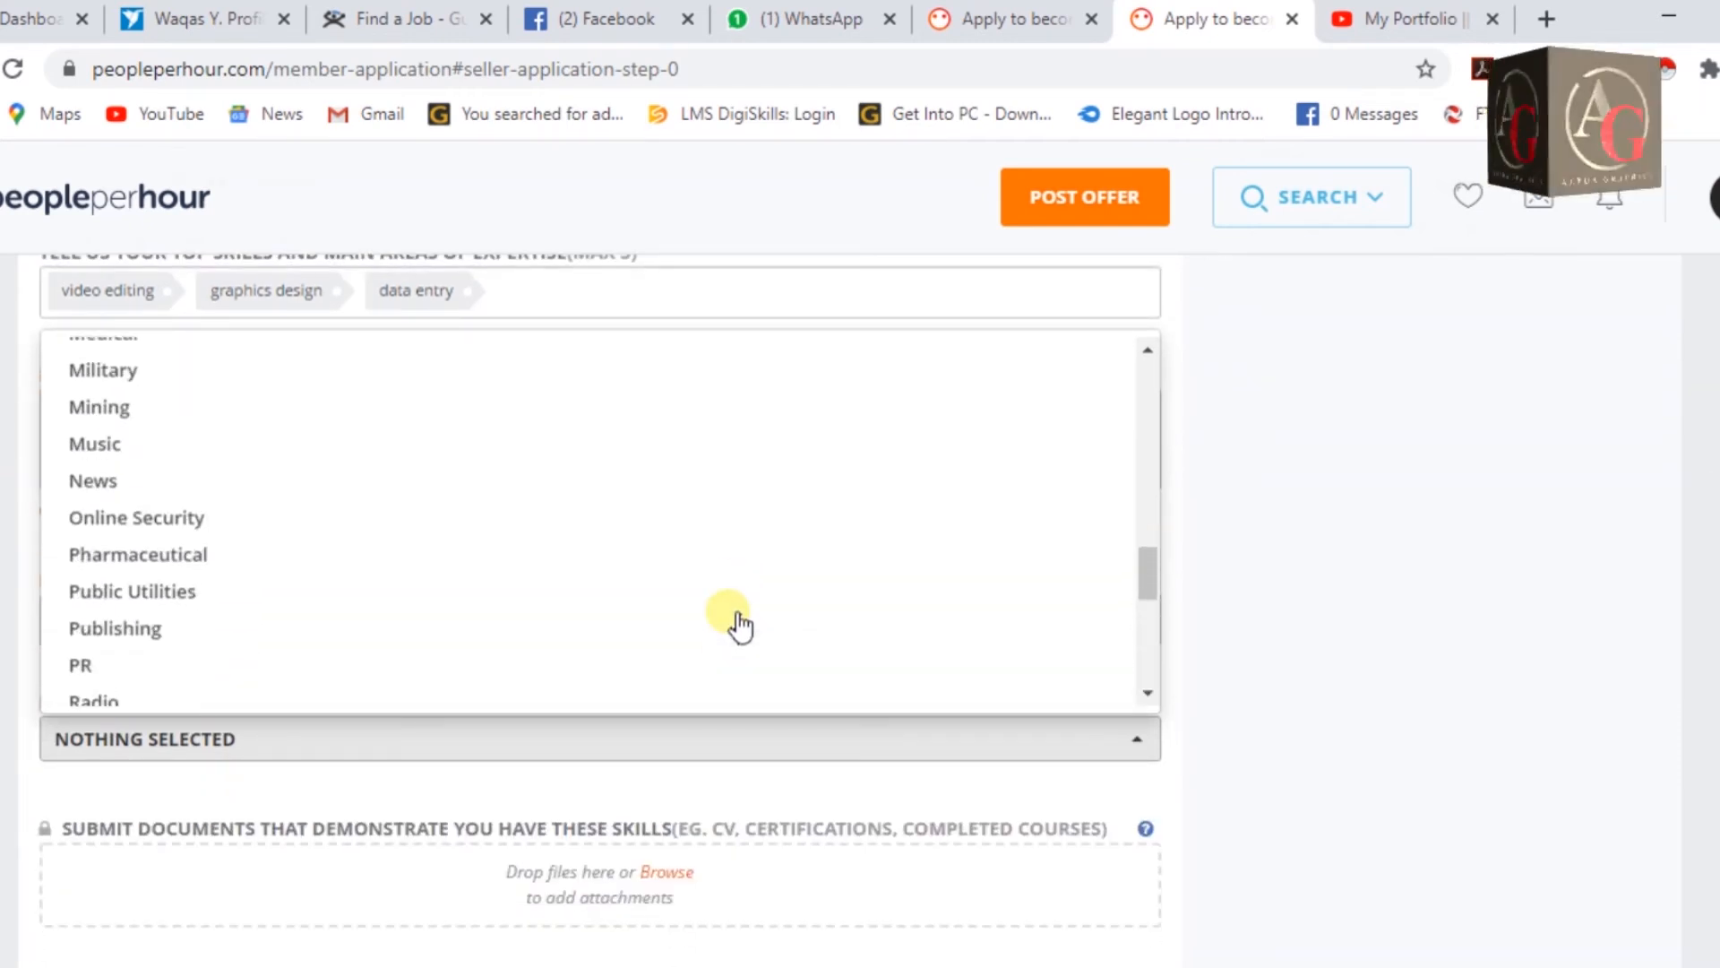
pyautogui.scroll(5, 740, 624)
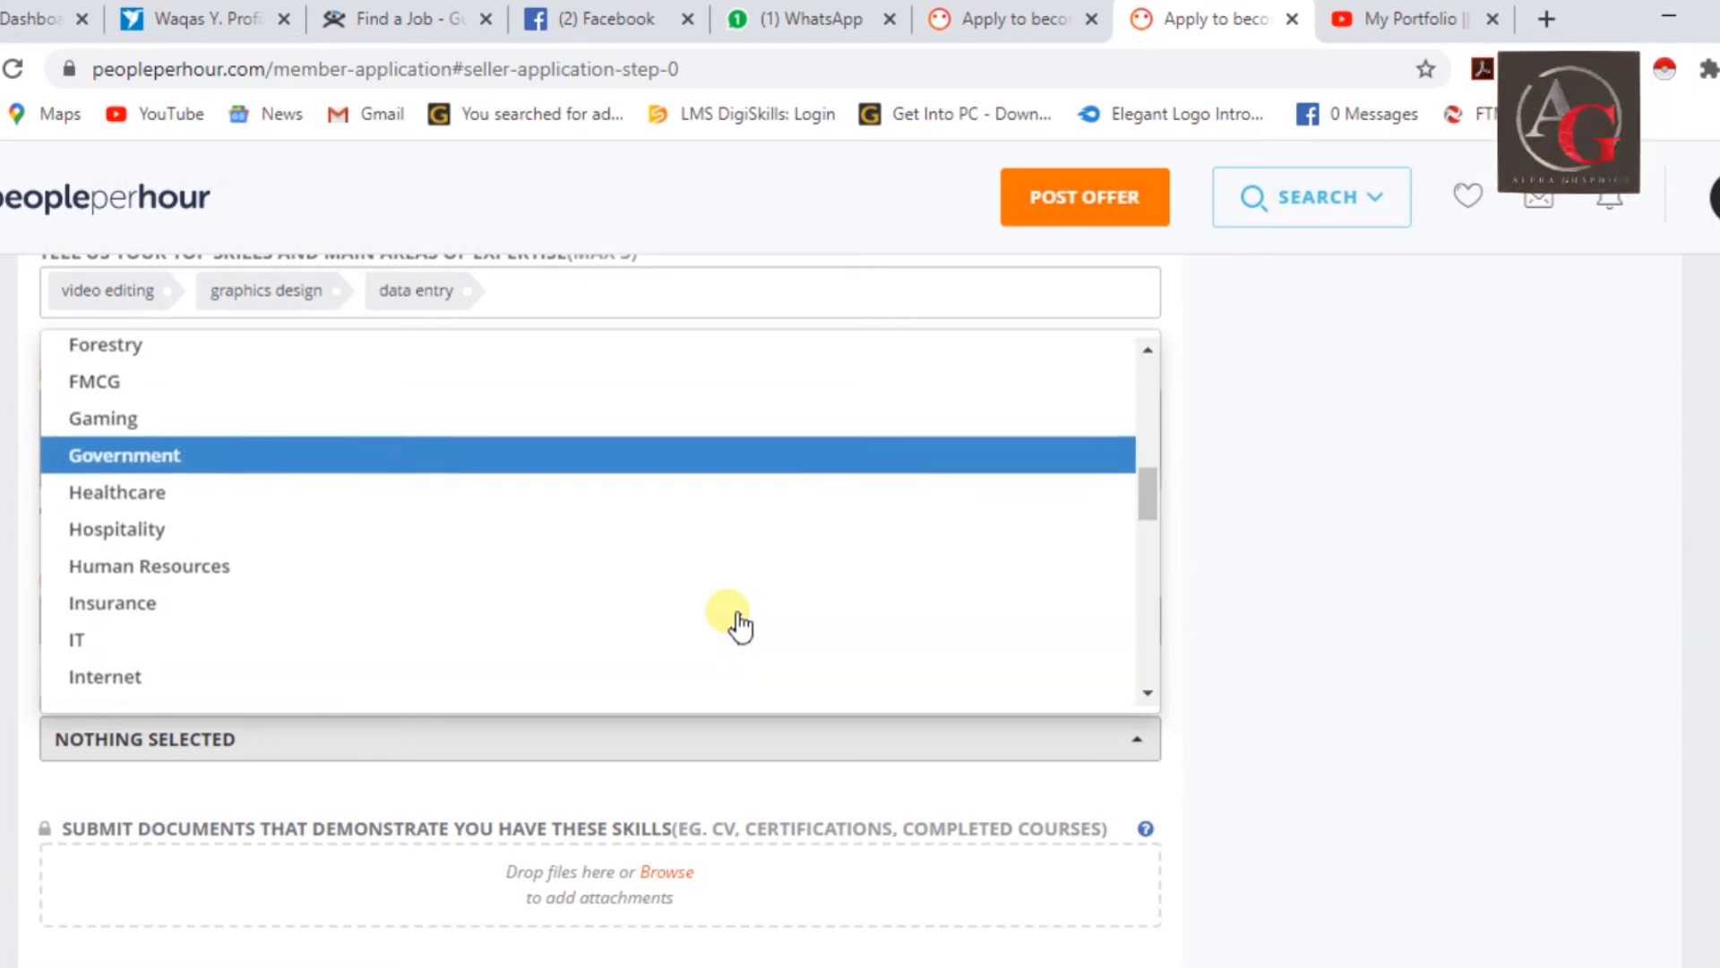
pyautogui.scroll(5, 740, 624)
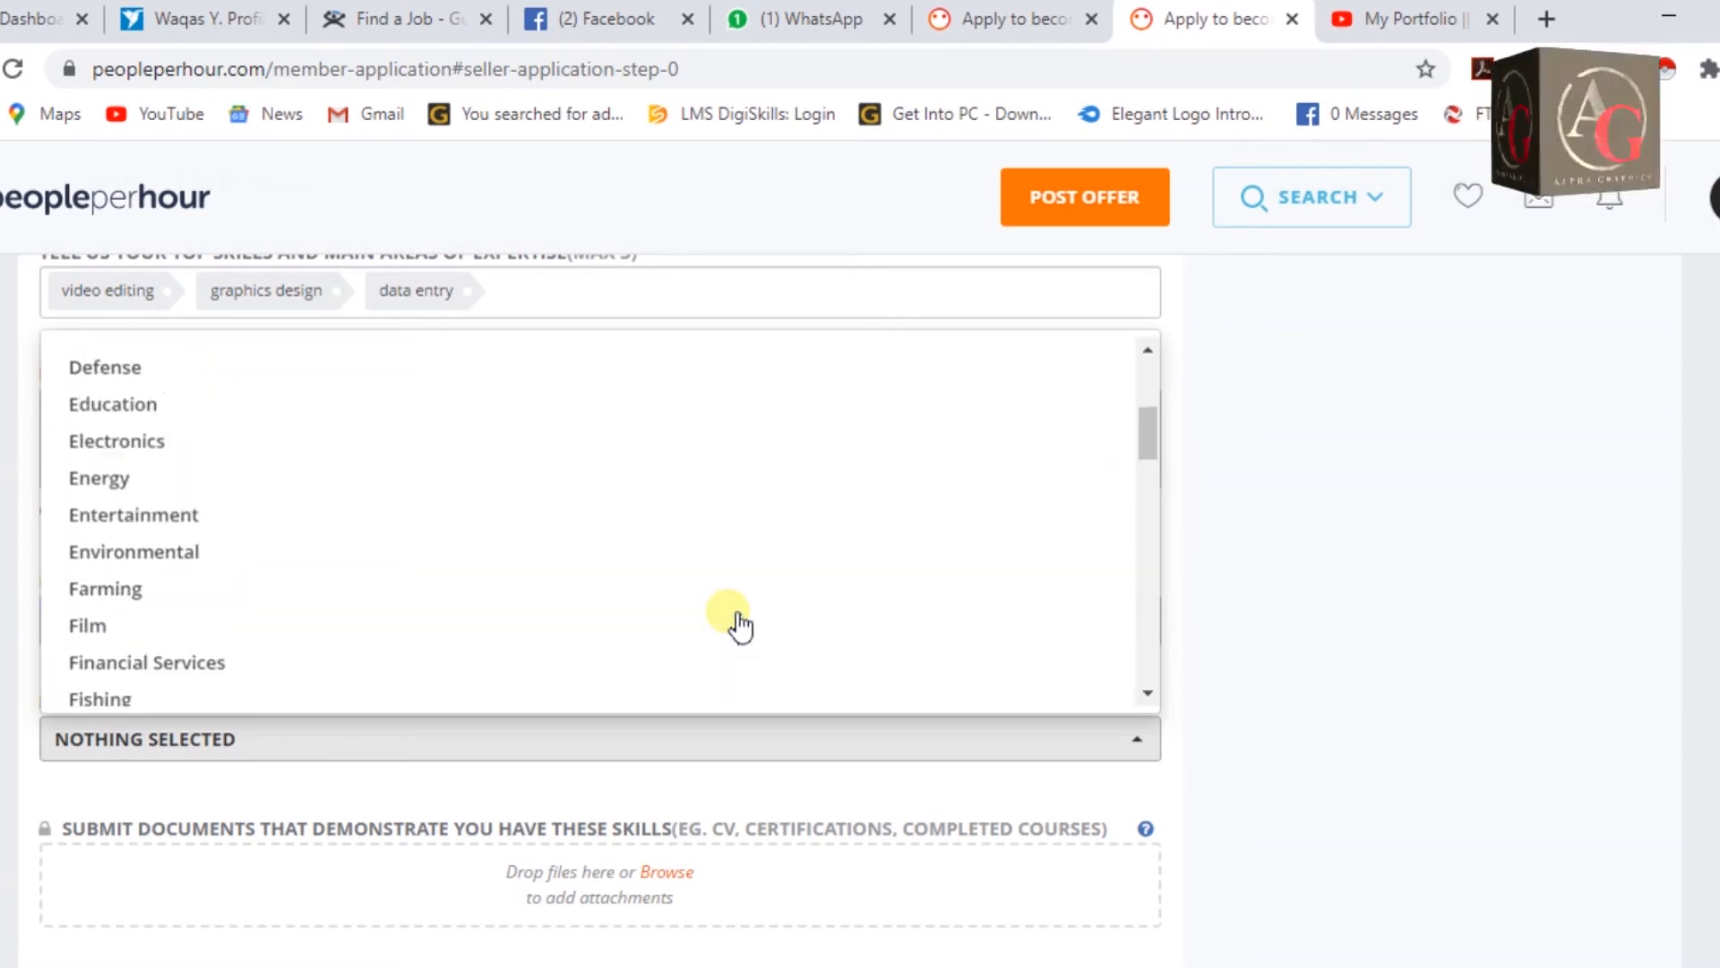
pyautogui.scroll(-10, 729, 622)
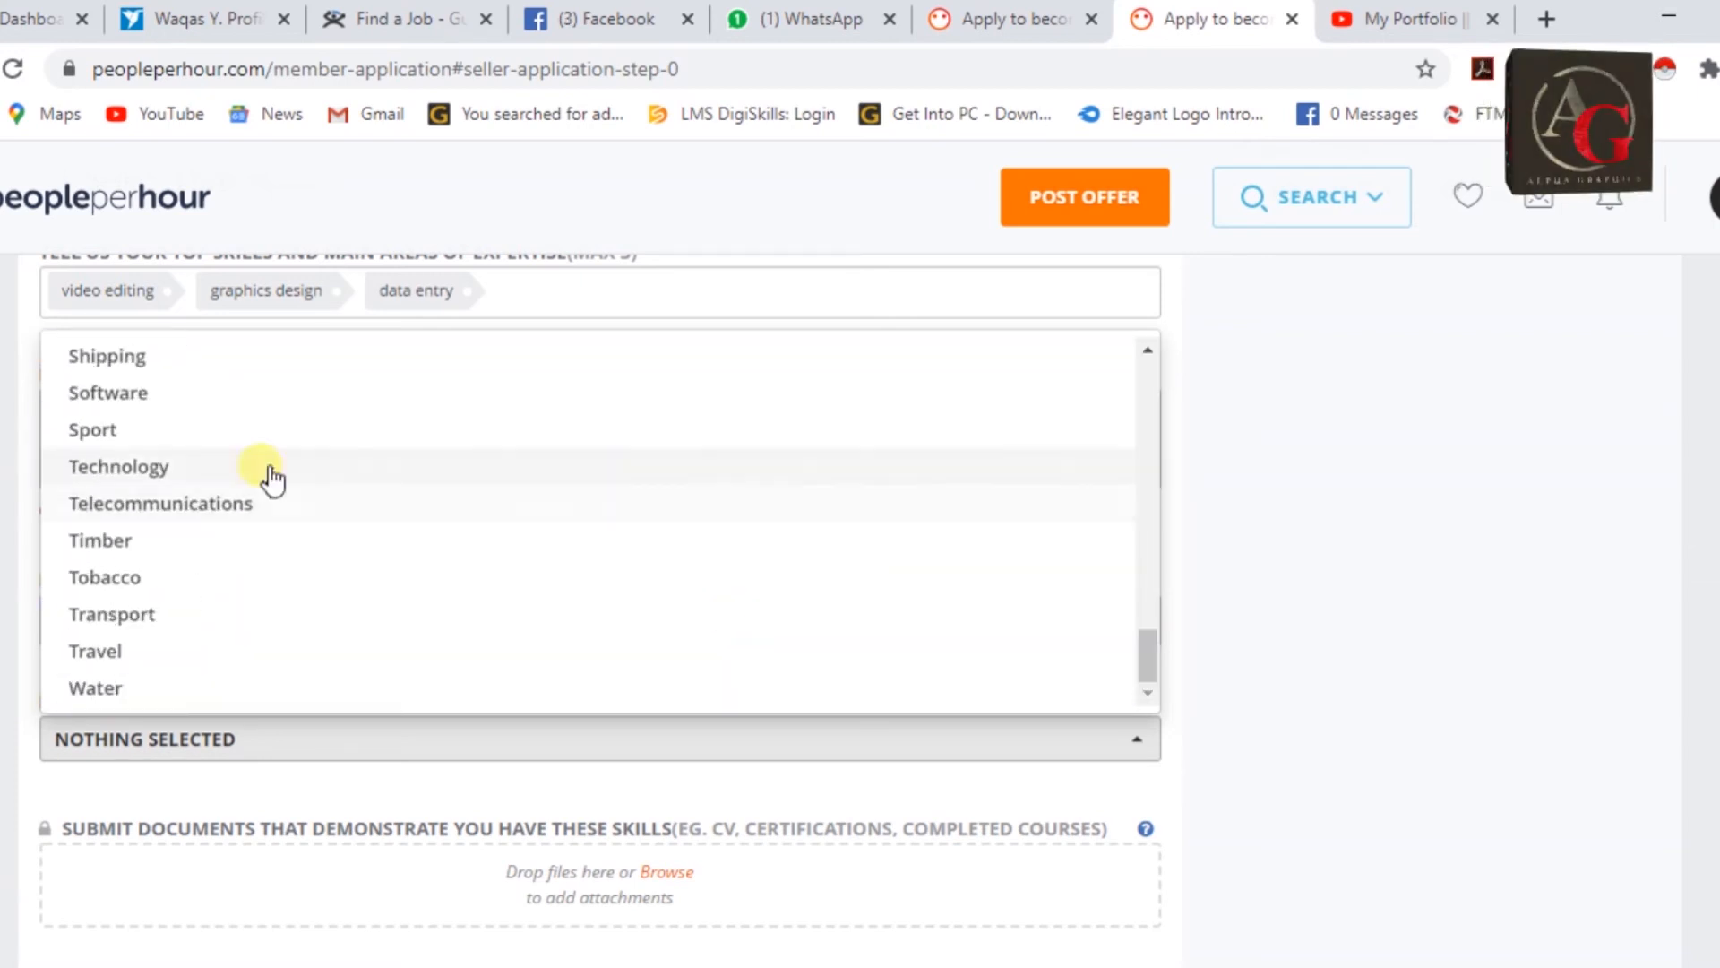
pyautogui.click(175, 482)
pyautogui.scroll(-3, 341, 574)
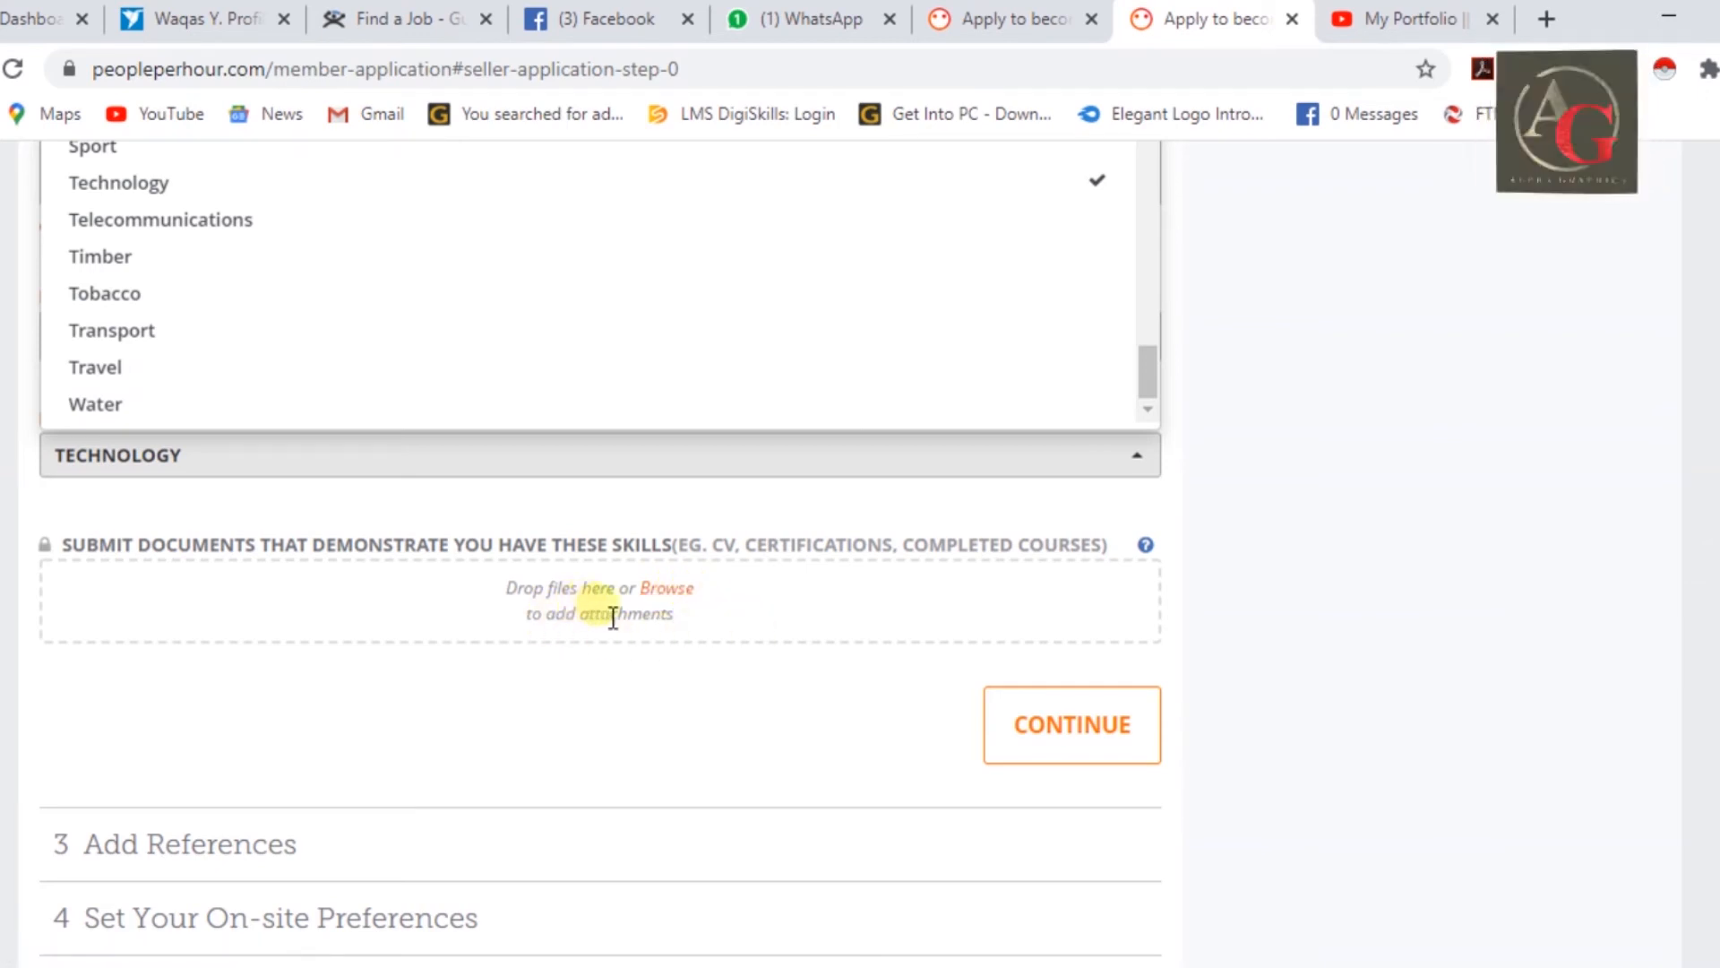
# Attempt to continue past skills, which triggers the 'Please upload at least 1 file' warning.
pyautogui.click(1060, 756)
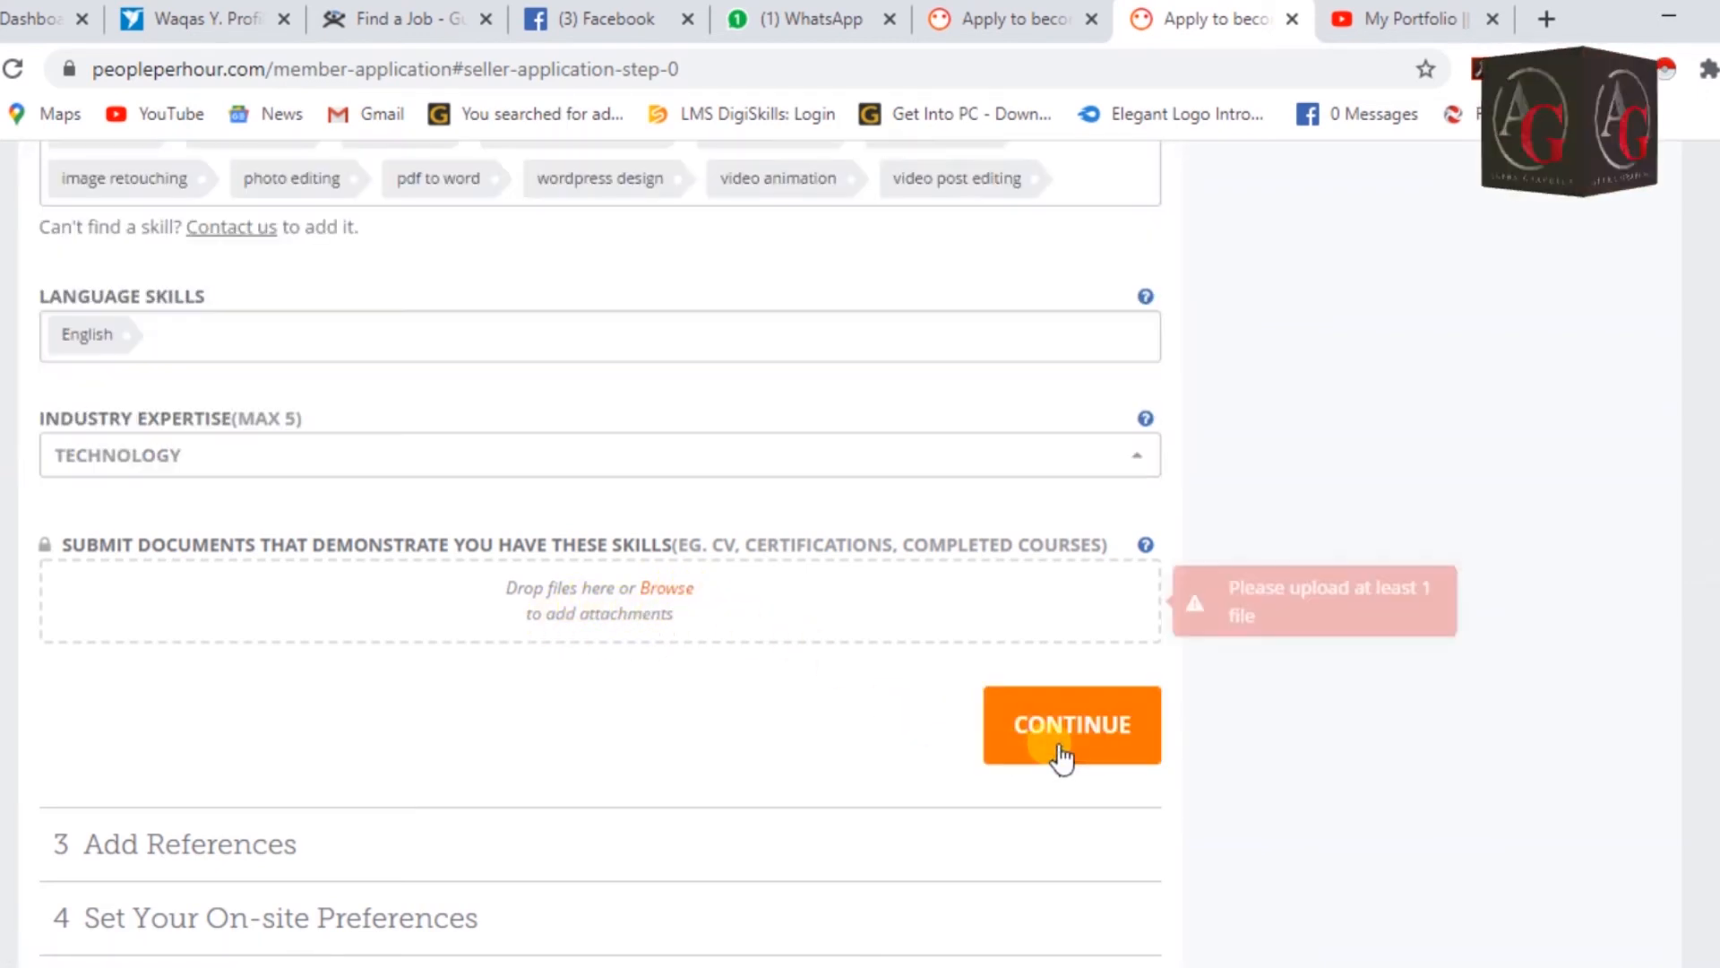
pyautogui.scroll(-2, 1055, 751)
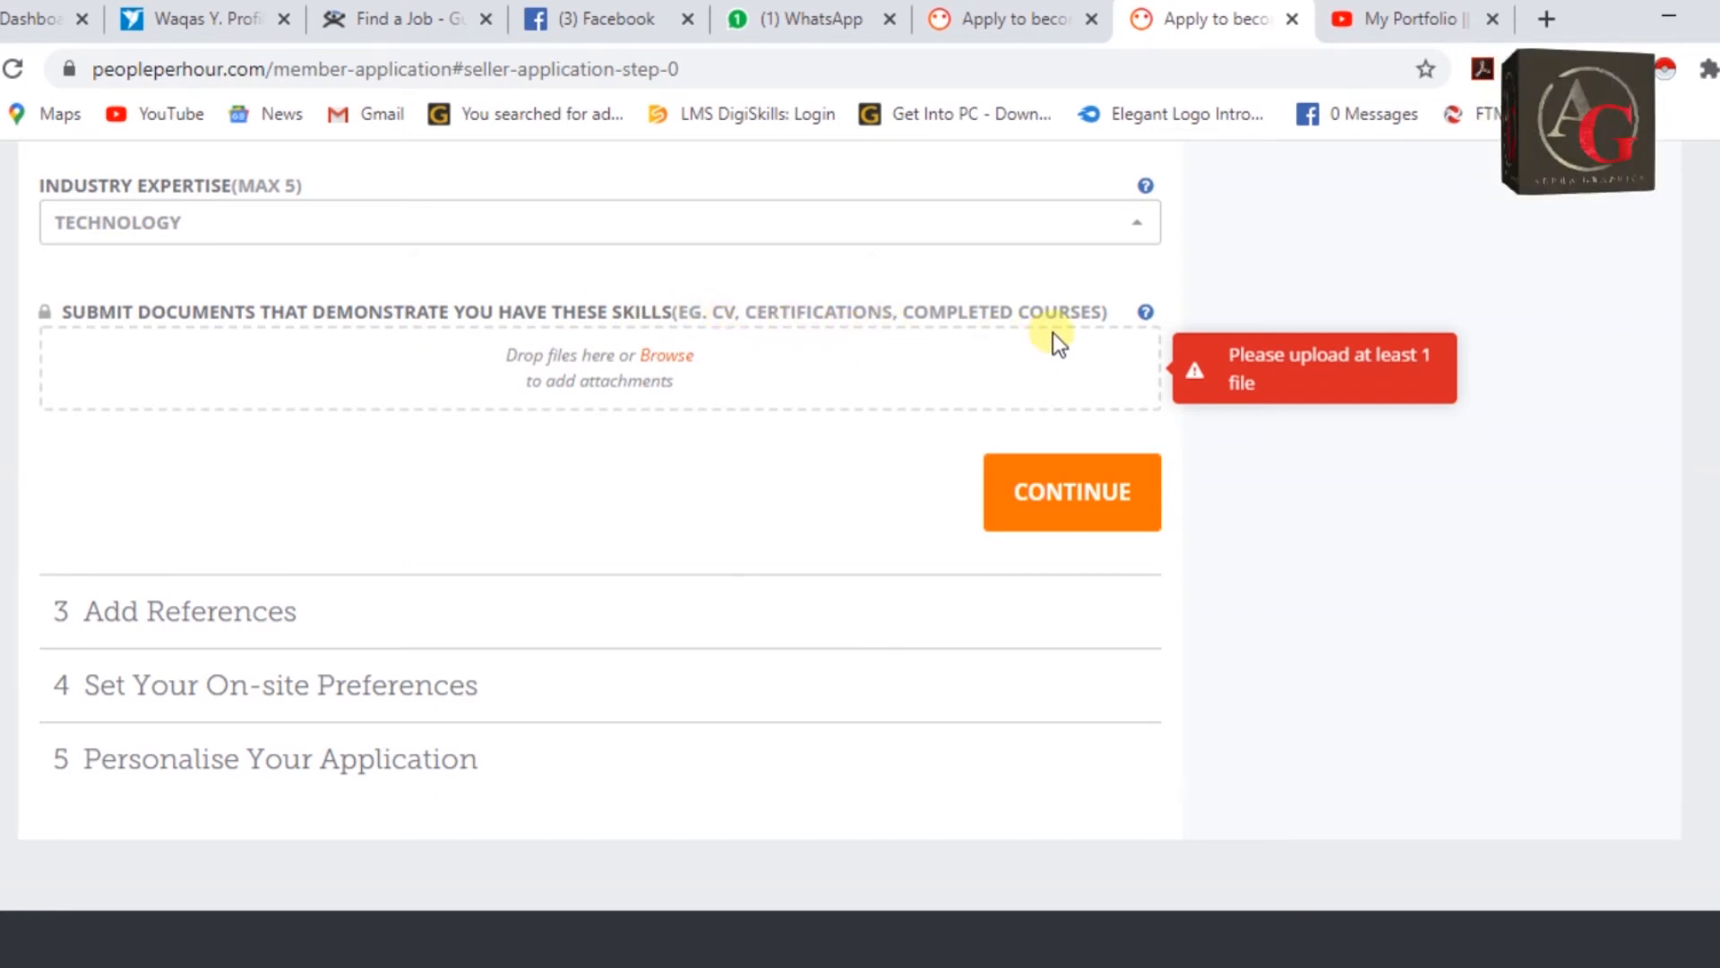
# Upload the Graphics Design, Freelancing, Digital Literacy and AutoCAD certificates from Downloads, then continue.
pyautogui.click(696, 356)
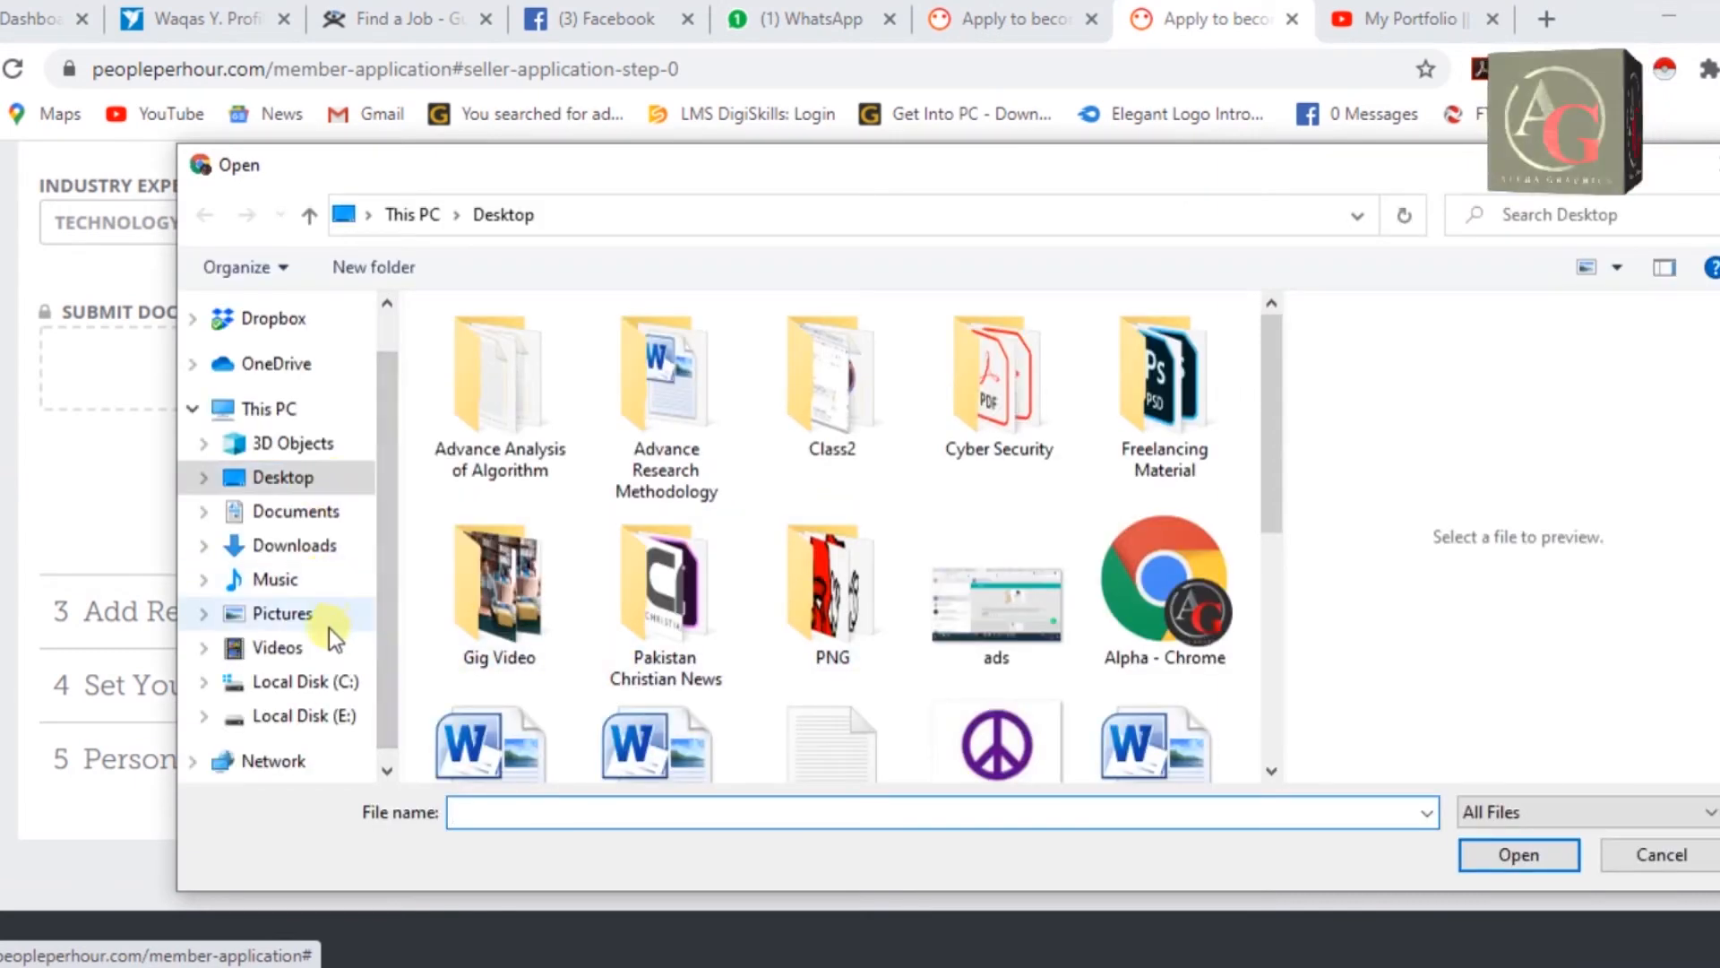
pyautogui.click(315, 543)
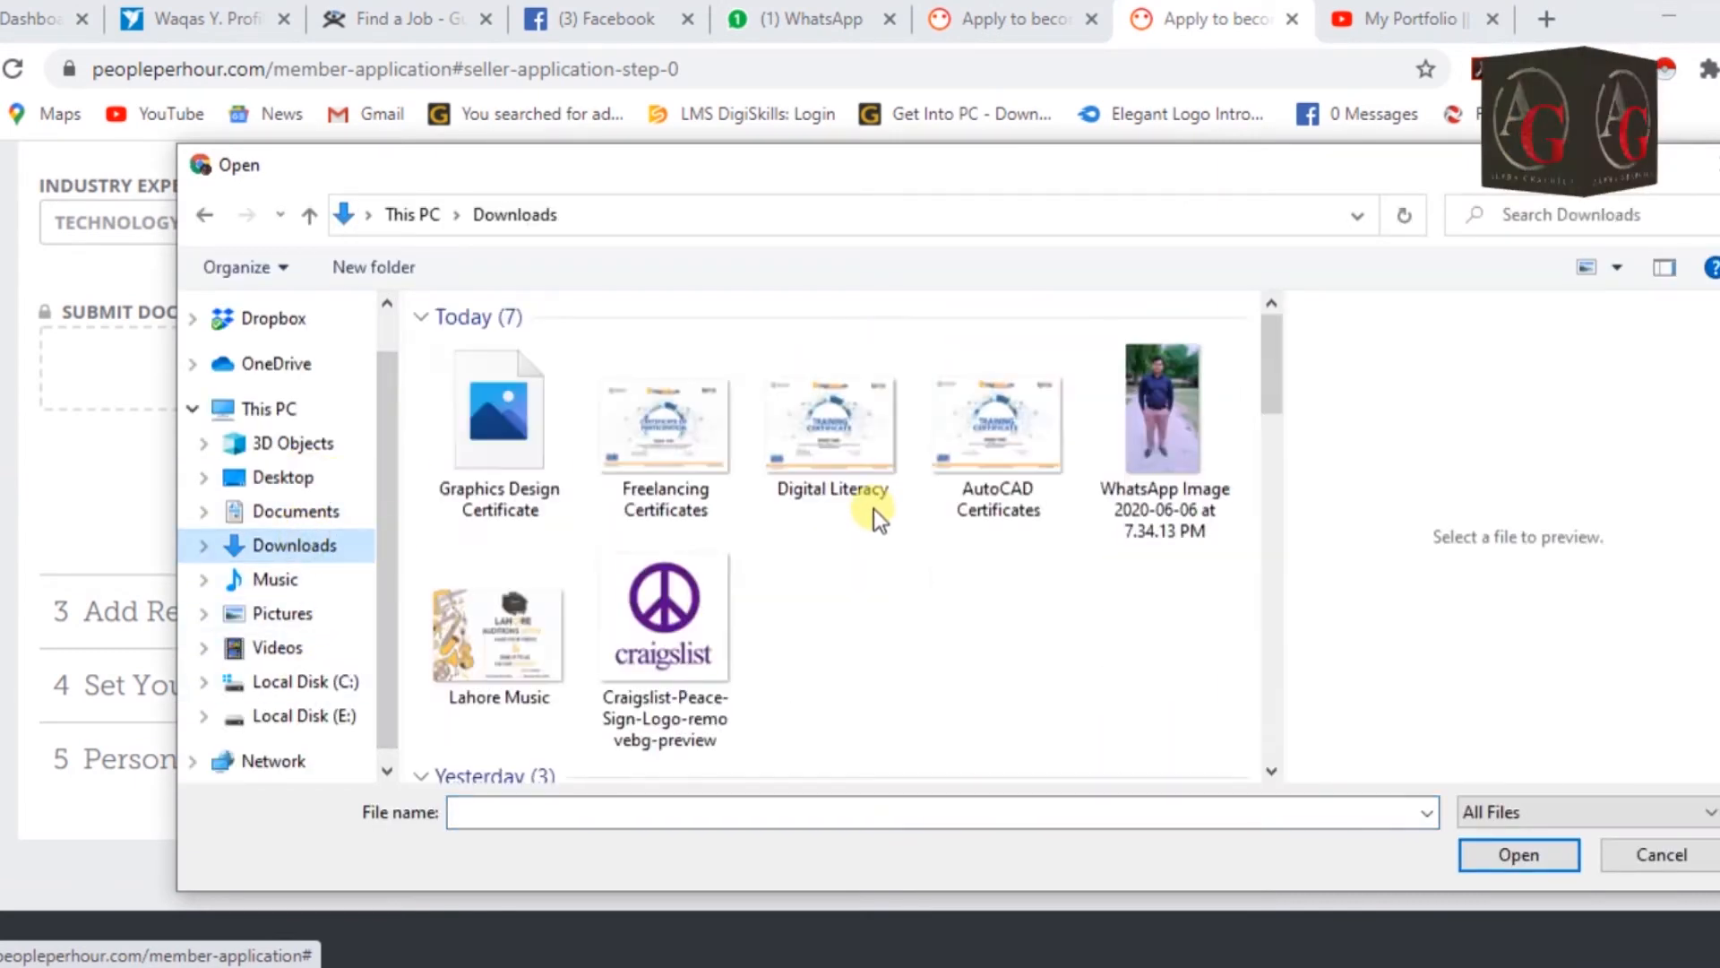
pyautogui.click(493, 482)
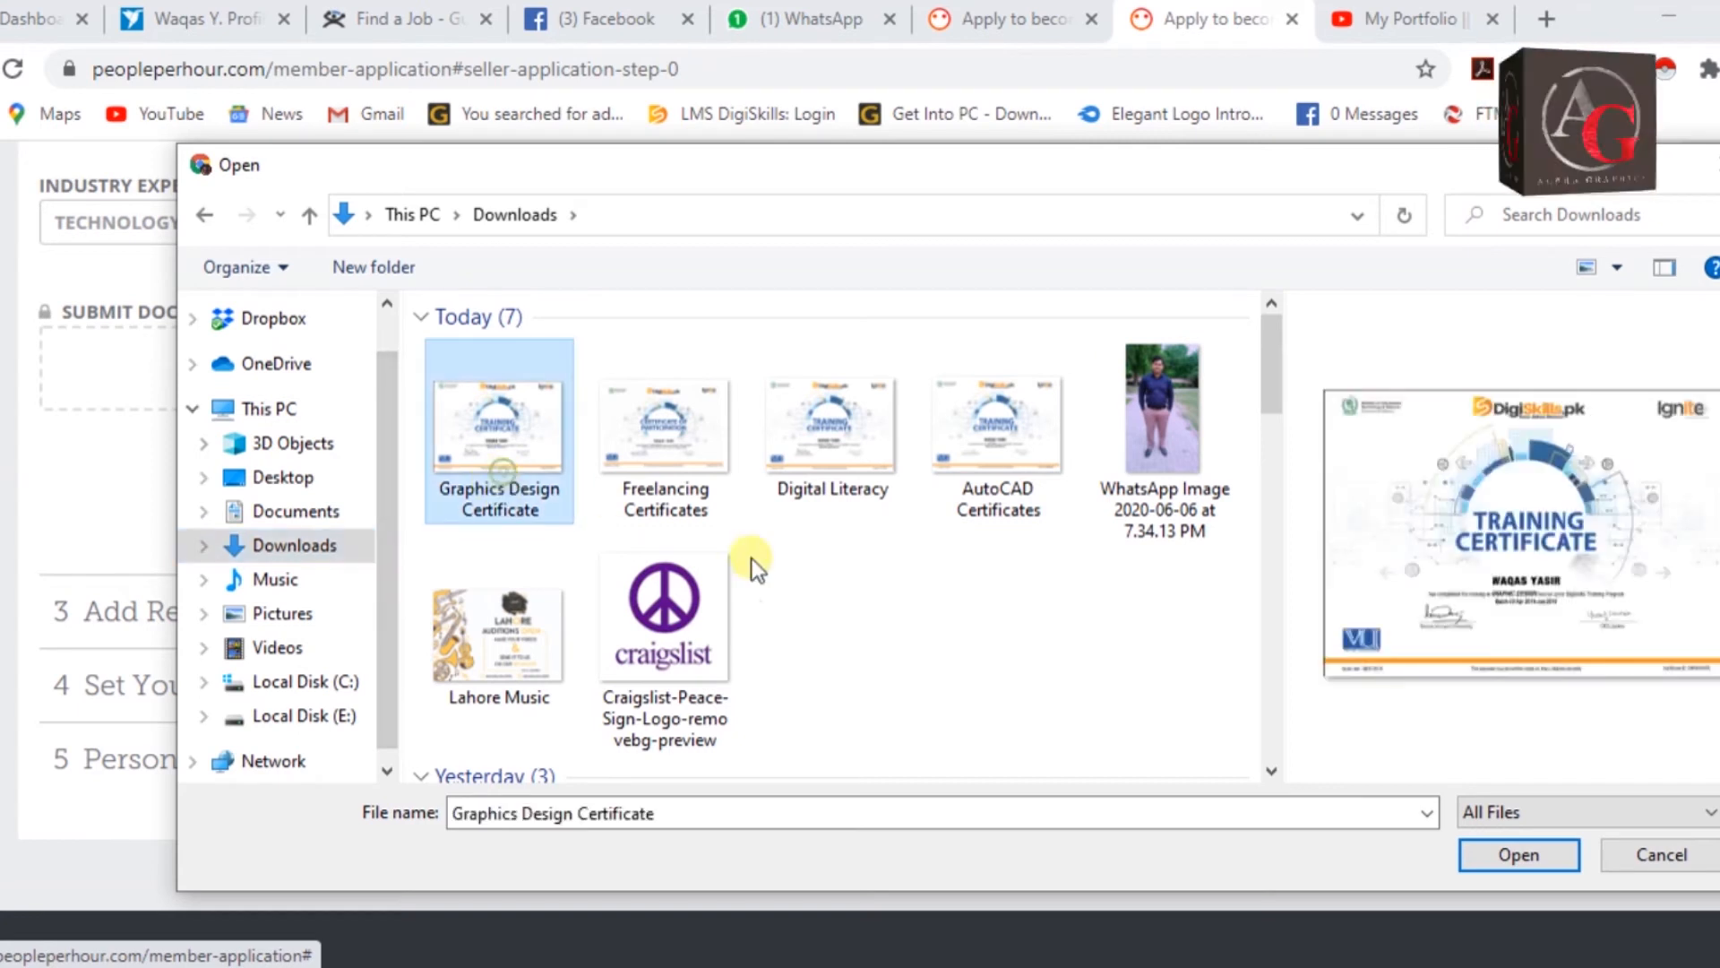
pyautogui.keyDown('ctrl'); pyautogui.click(697, 488); pyautogui.keyUp('ctrl')
pyautogui.keyDown('ctrl'); pyautogui.click(859, 460); pyautogui.keyUp('ctrl')
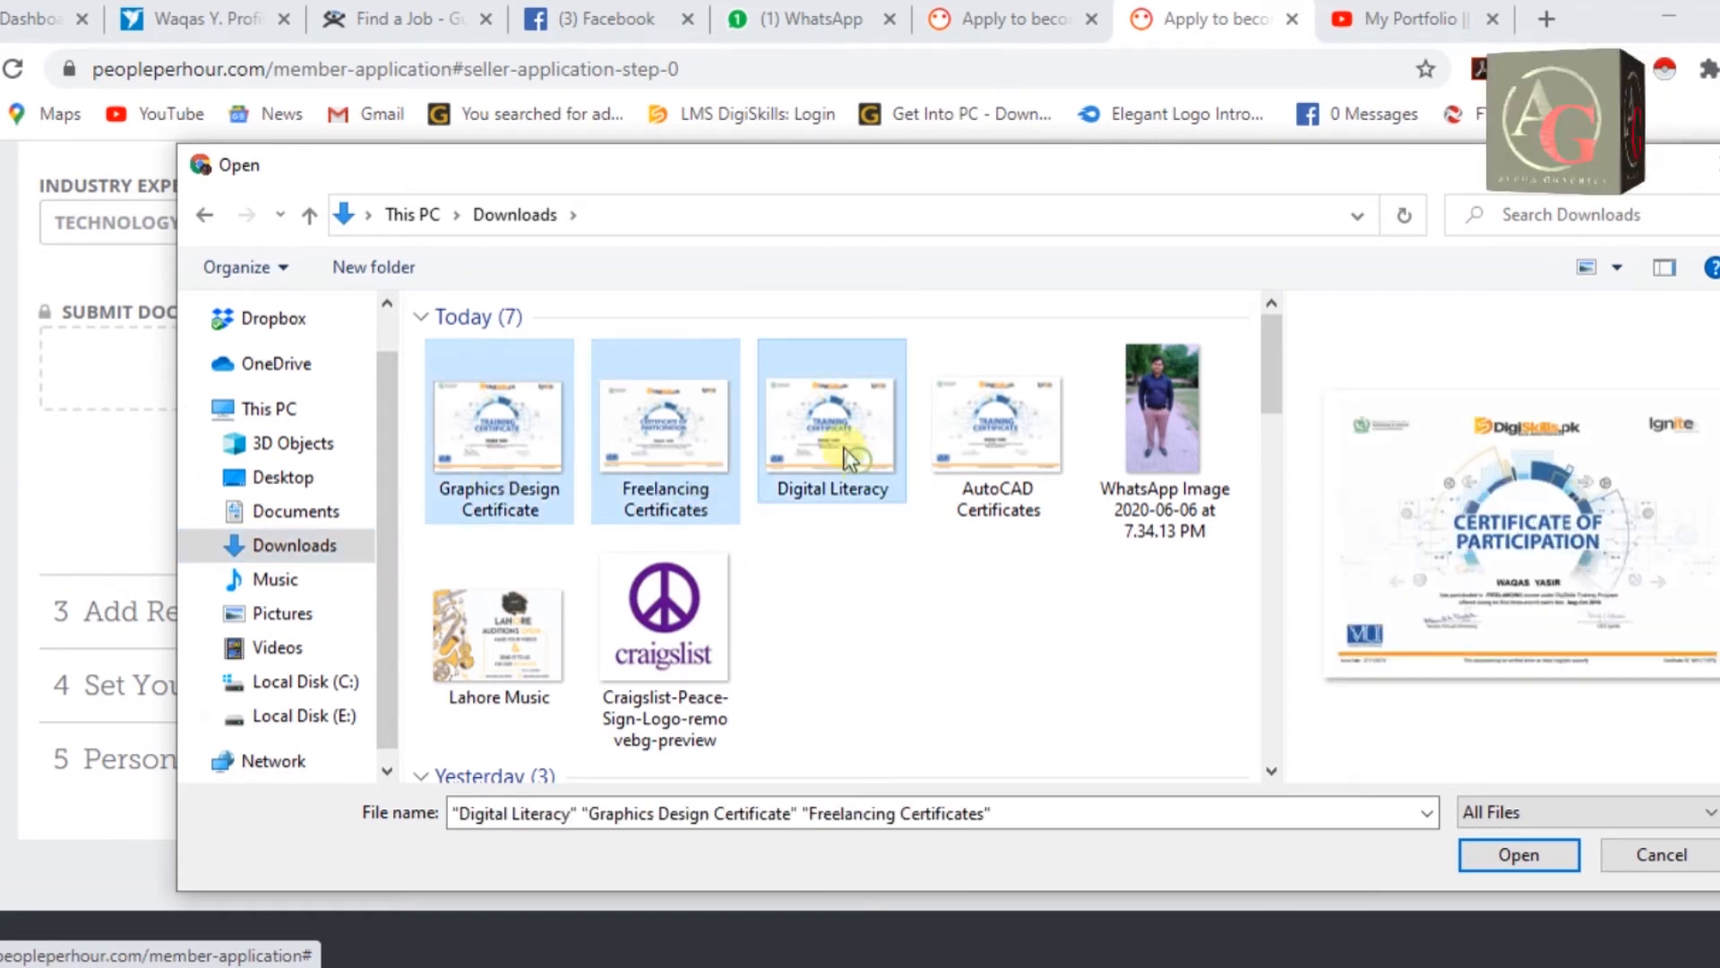
pyautogui.keyDown('ctrl'); pyautogui.click(977, 455); pyautogui.keyUp('ctrl')
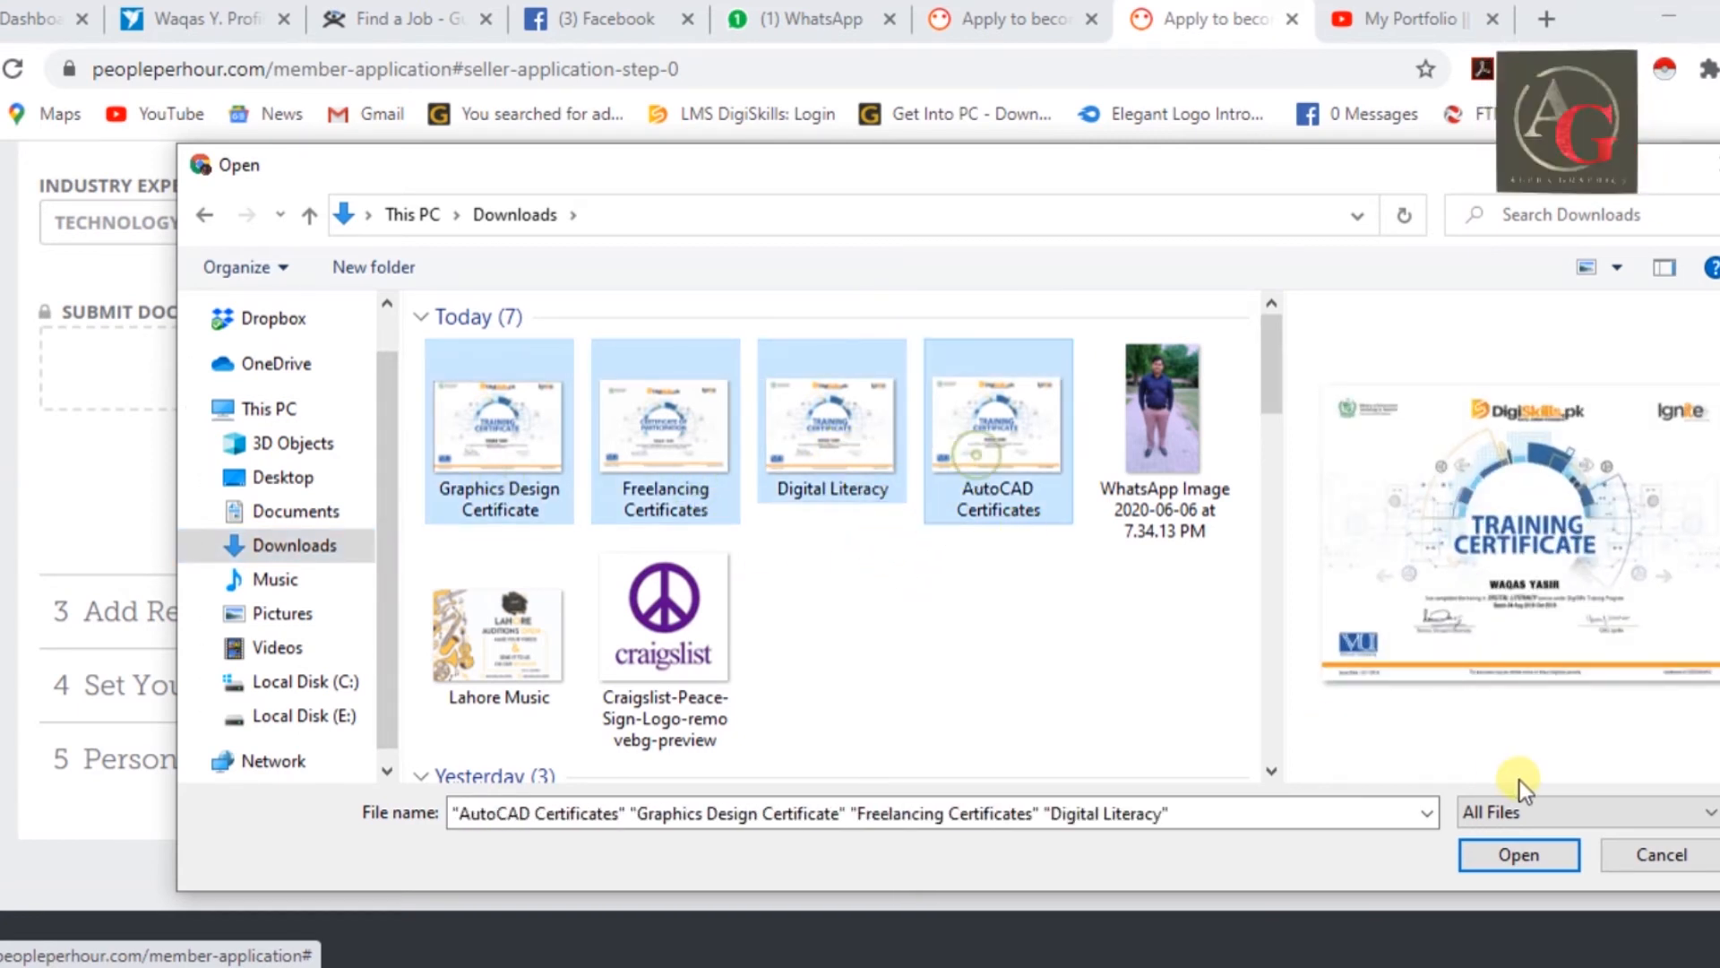
pyautogui.click(1514, 854)
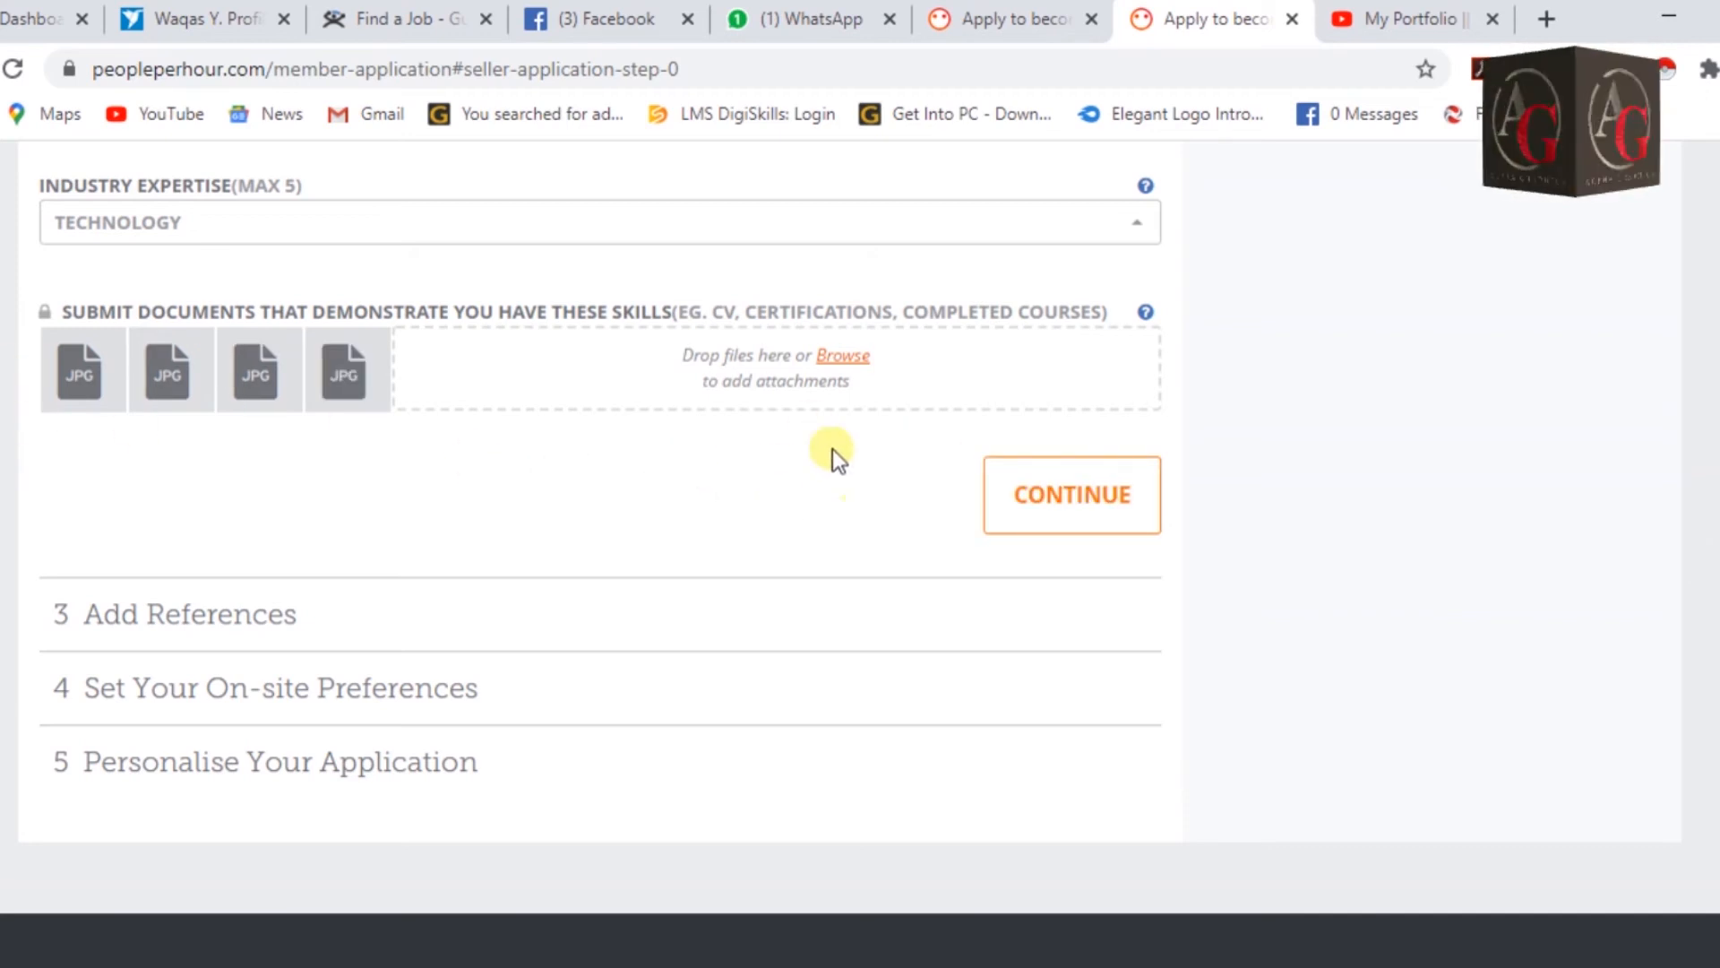
pyautogui.click(1079, 505)
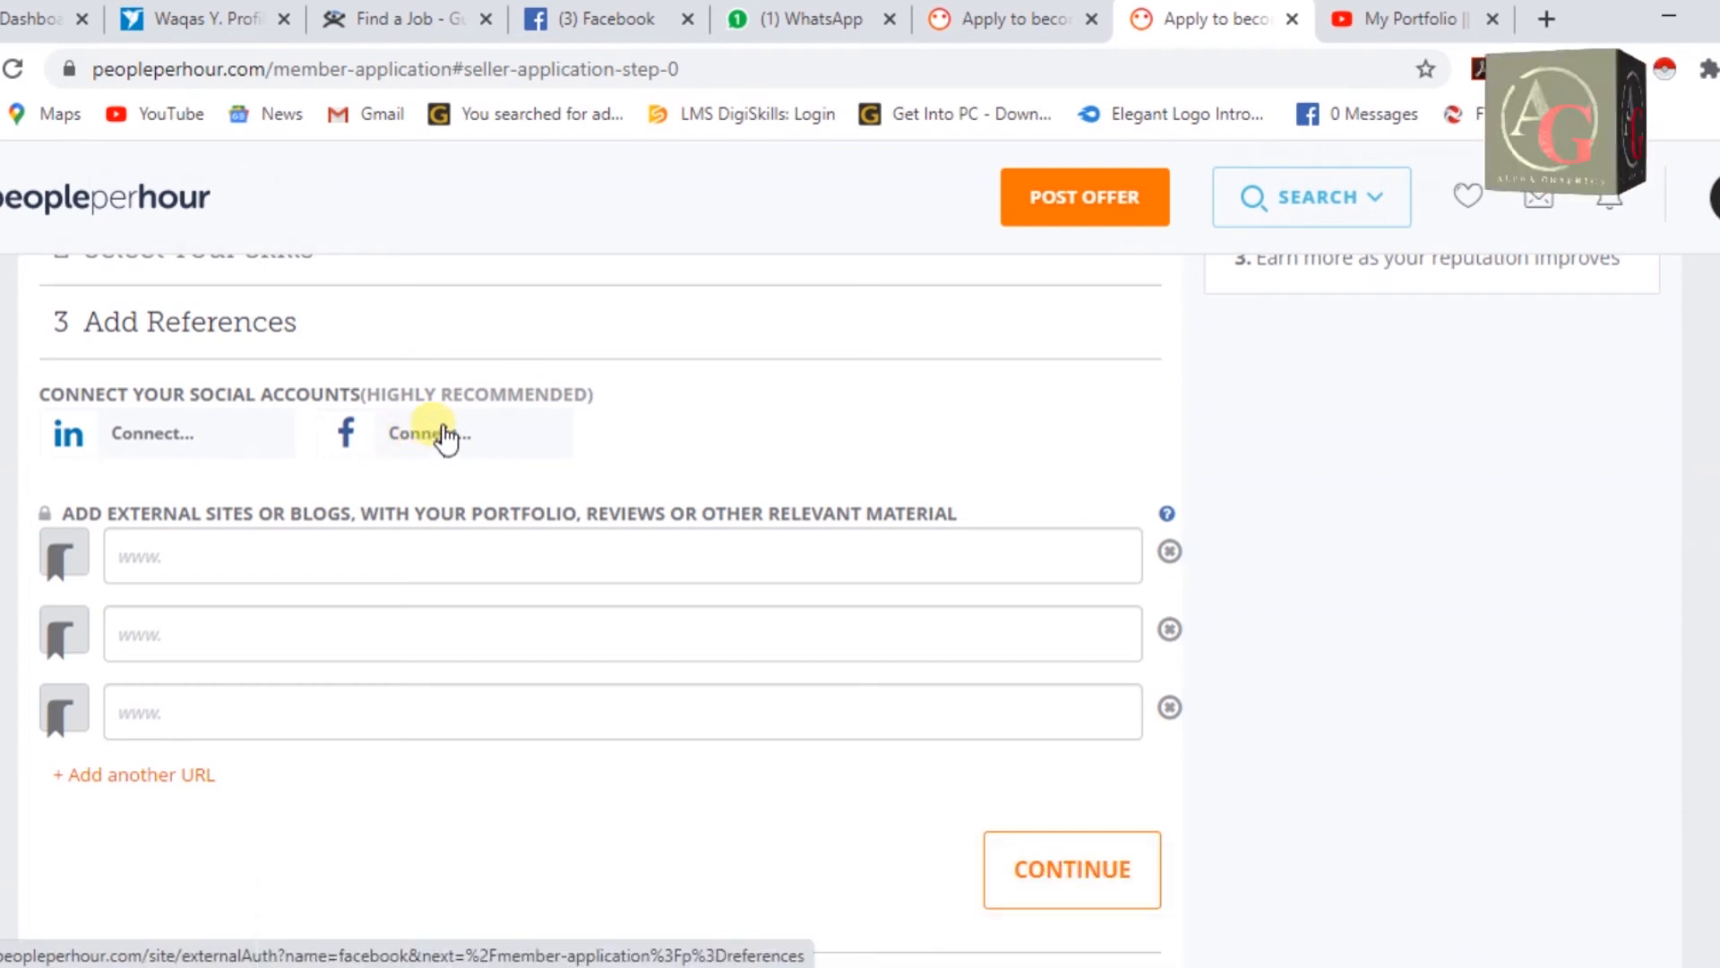
# Try connecting Facebook as a reference, then return to the form and continue again.
pyautogui.click(445, 439)
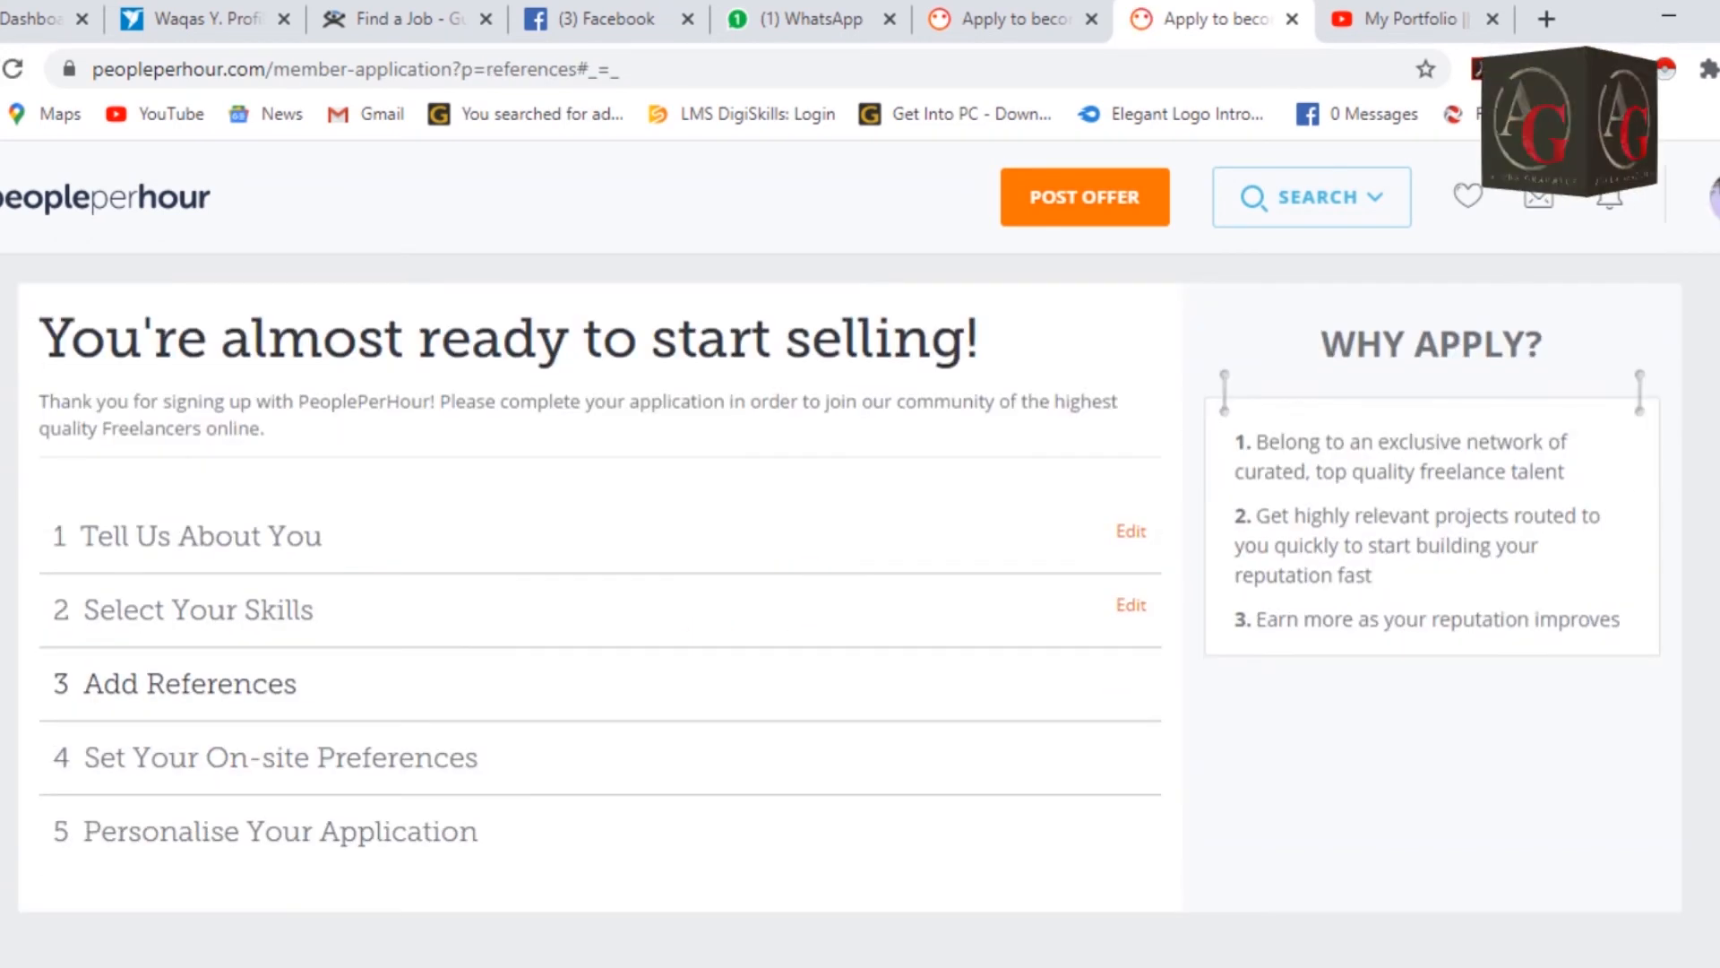
pyautogui.click(0, 69)
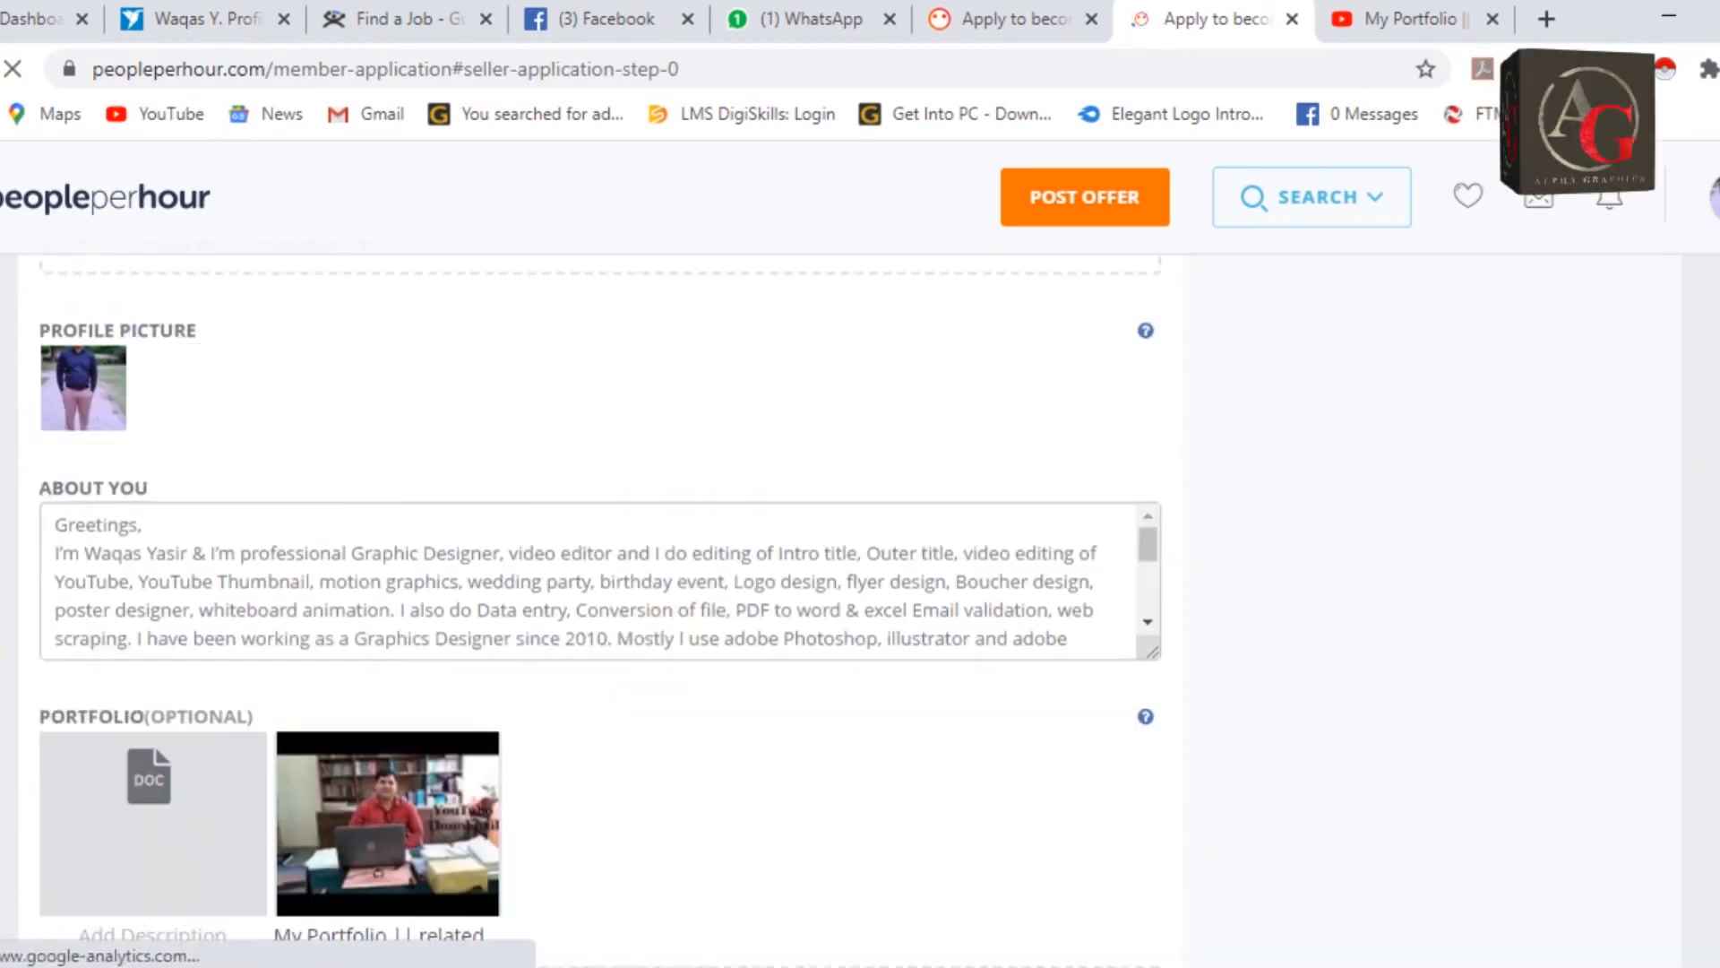
pyautogui.scroll(-10, 1, 618)
pyautogui.scroll(4, 2, 618)
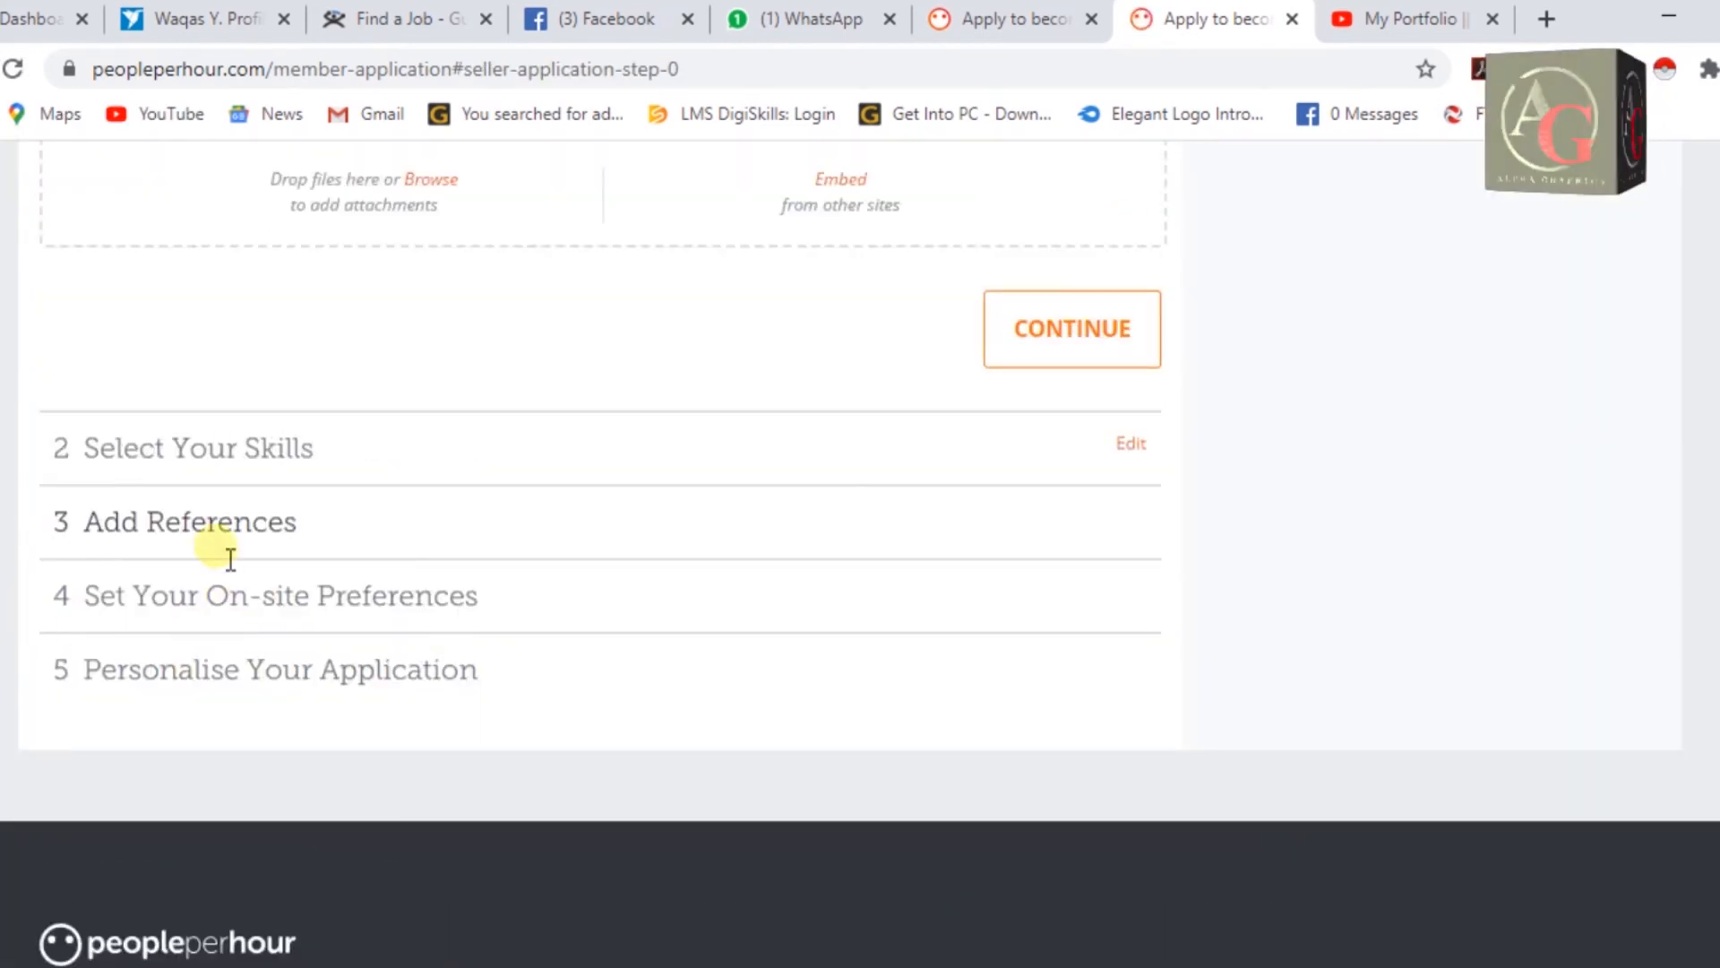
pyautogui.click(1084, 345)
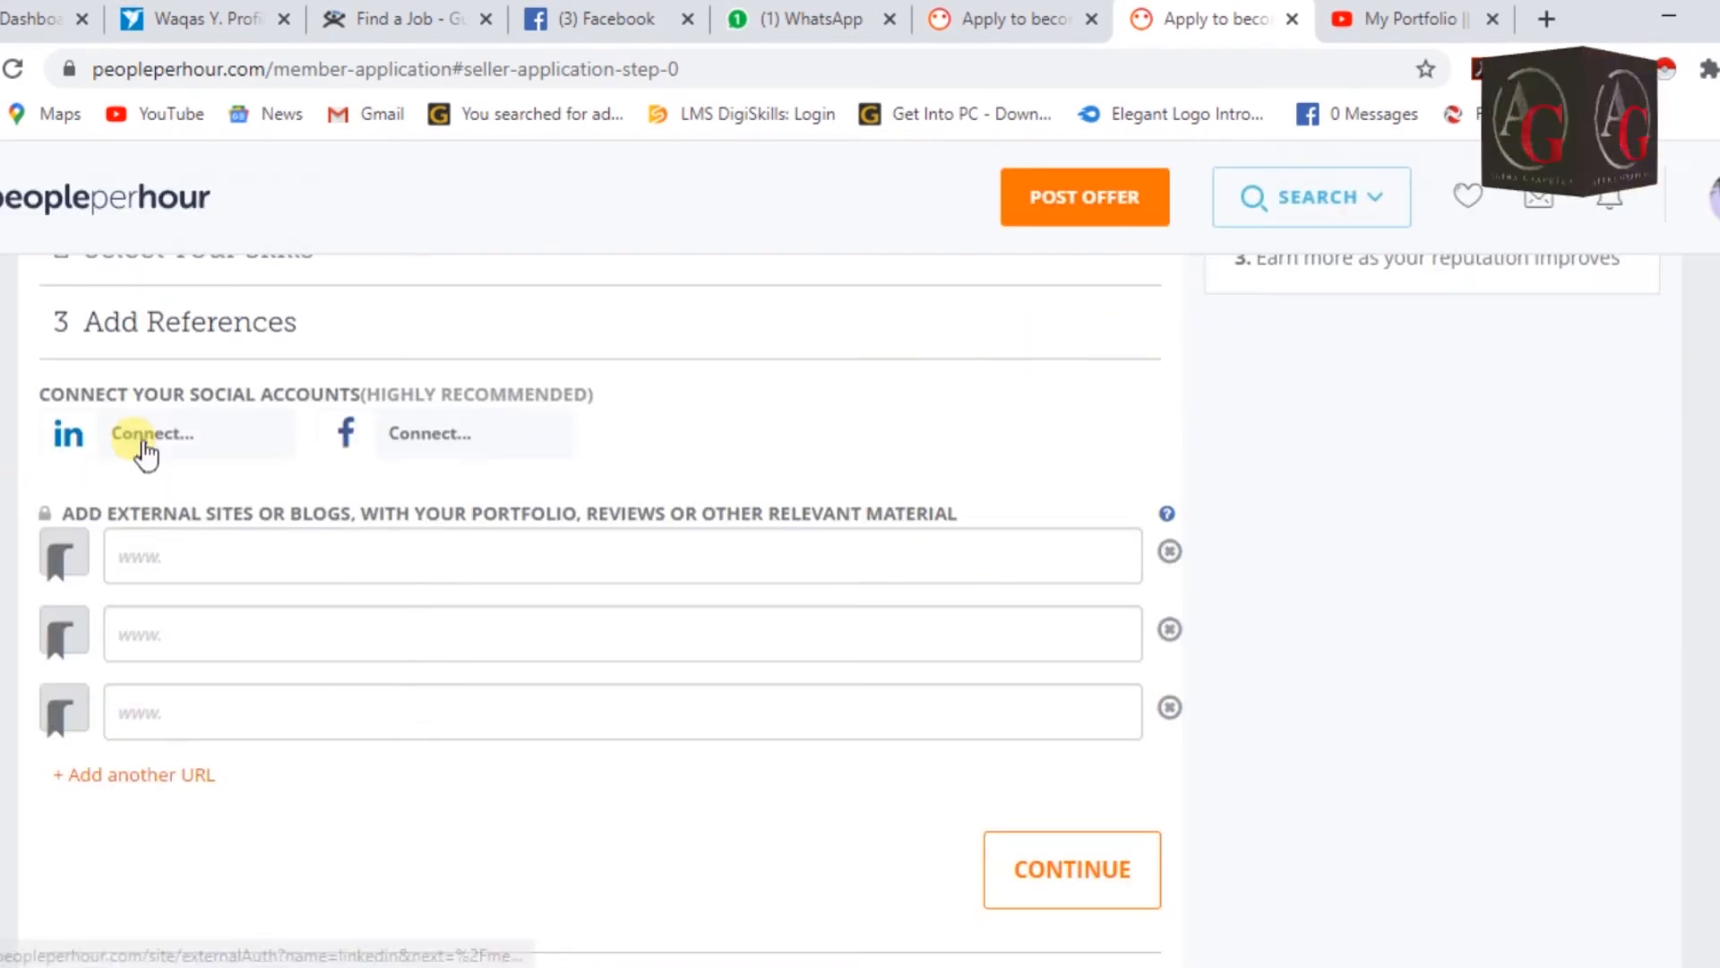
# Connect a LinkedIn account as a reference.
pyautogui.click(134, 452)
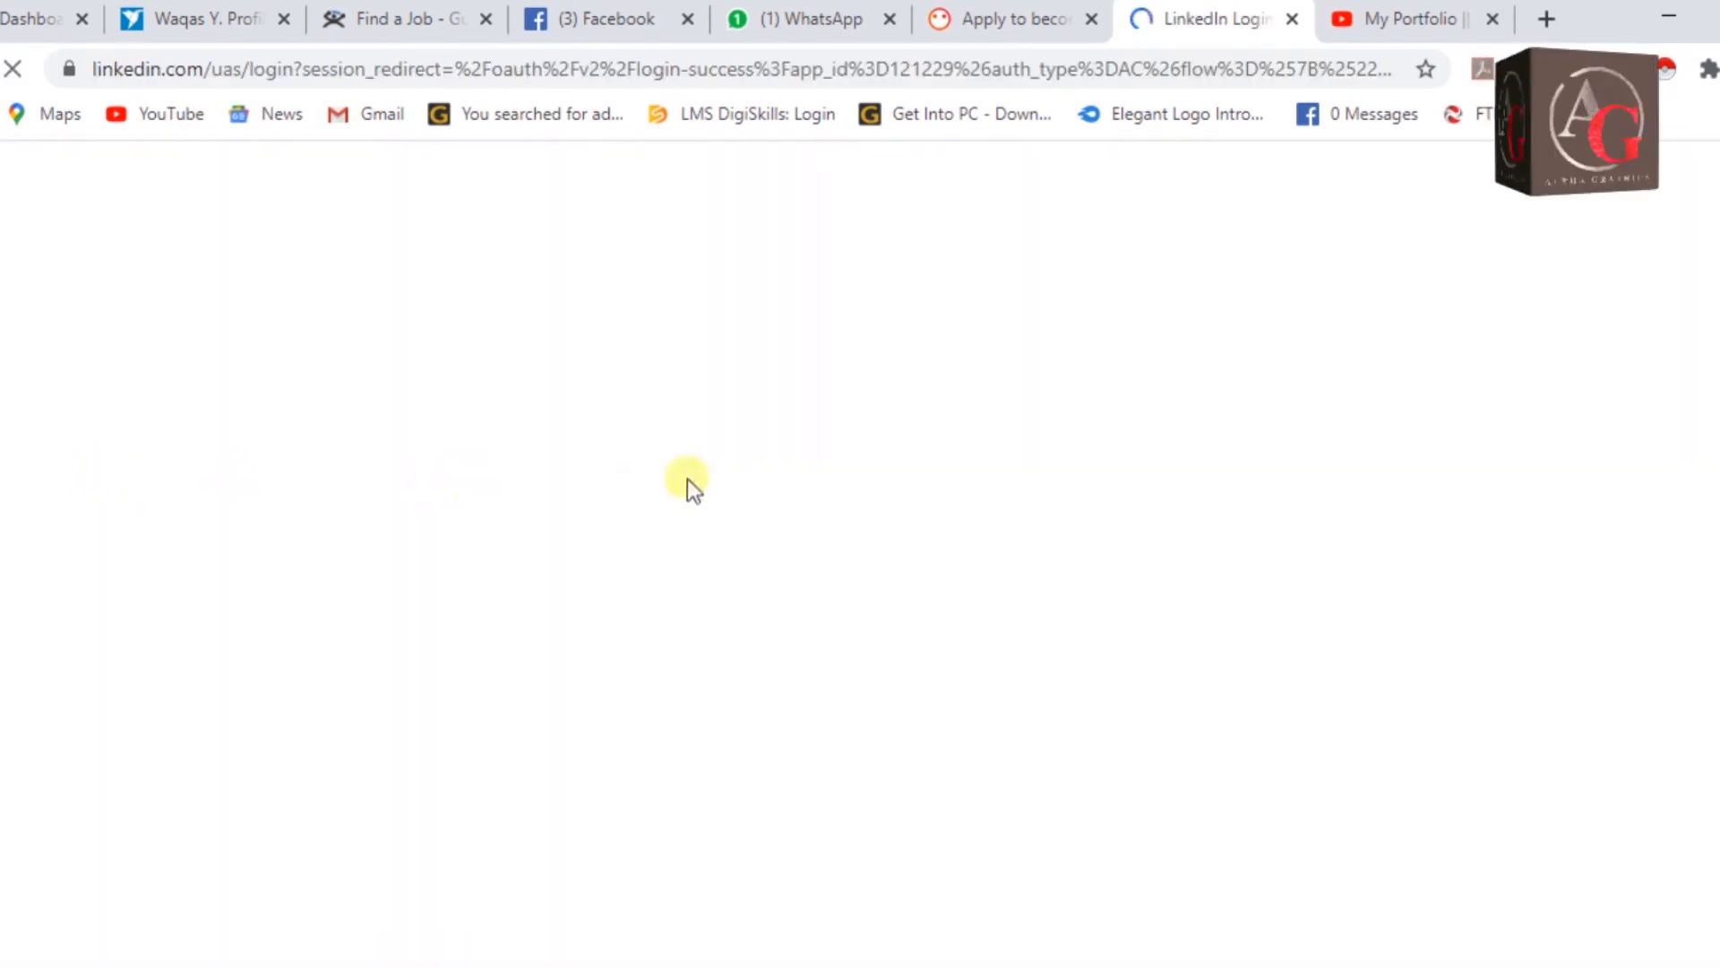
pyautogui.click(973, 709)
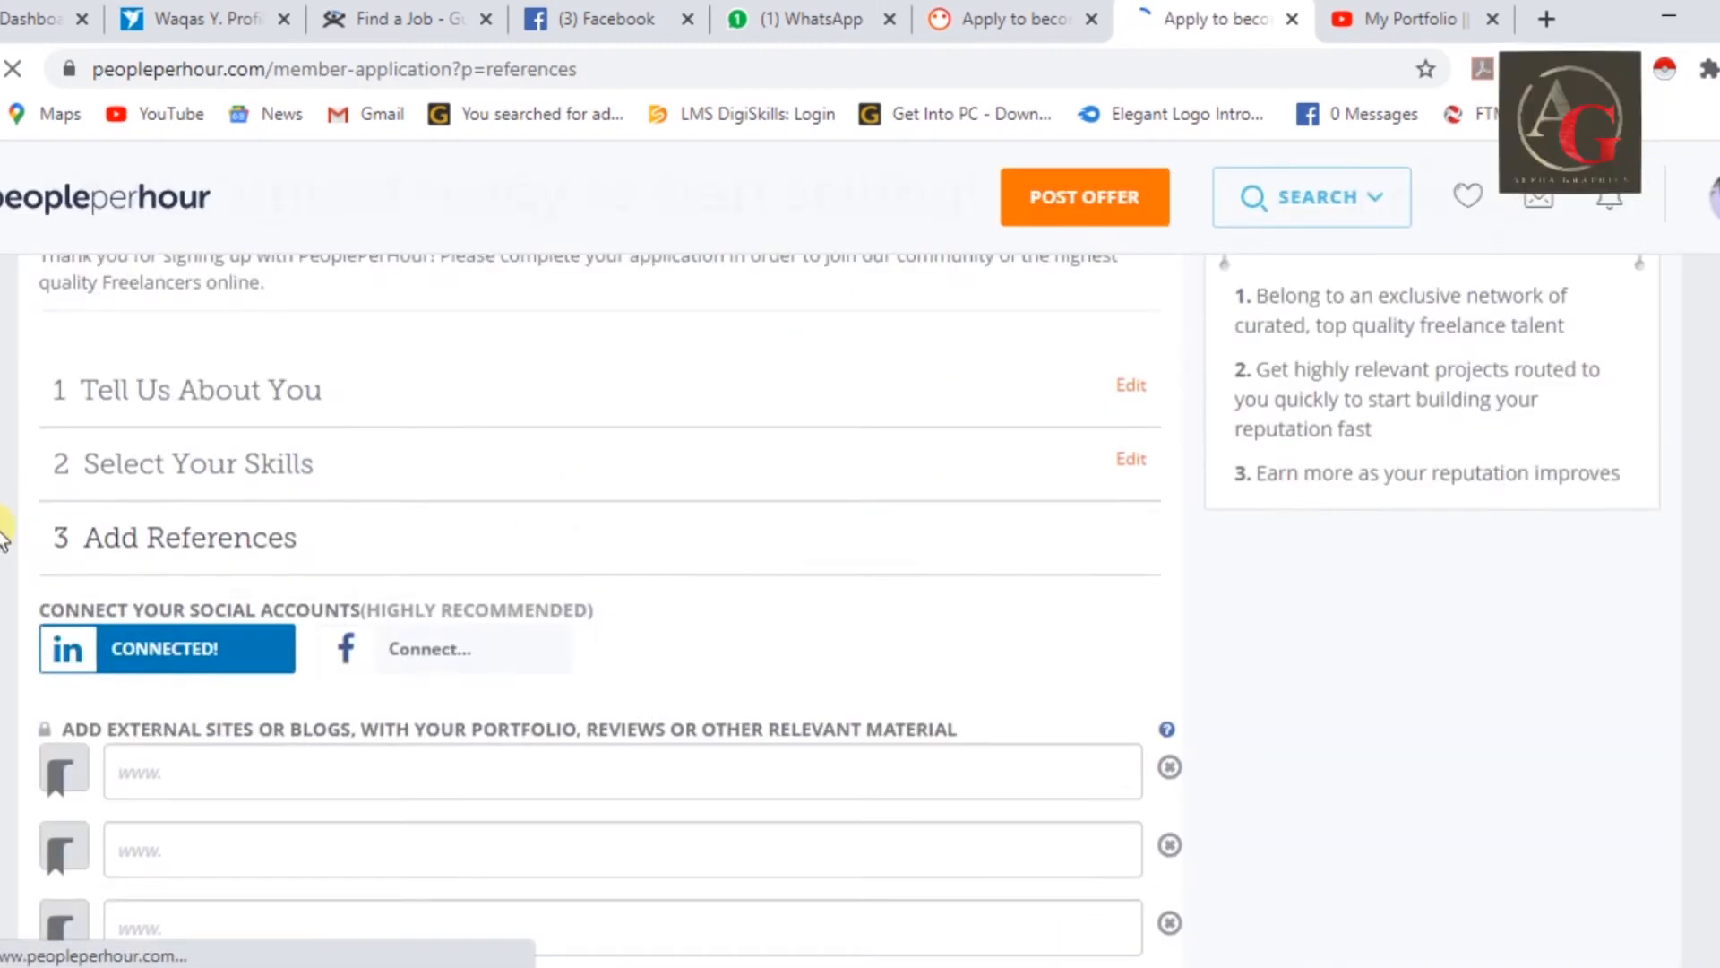
pyautogui.scroll(-1, 4, 535)
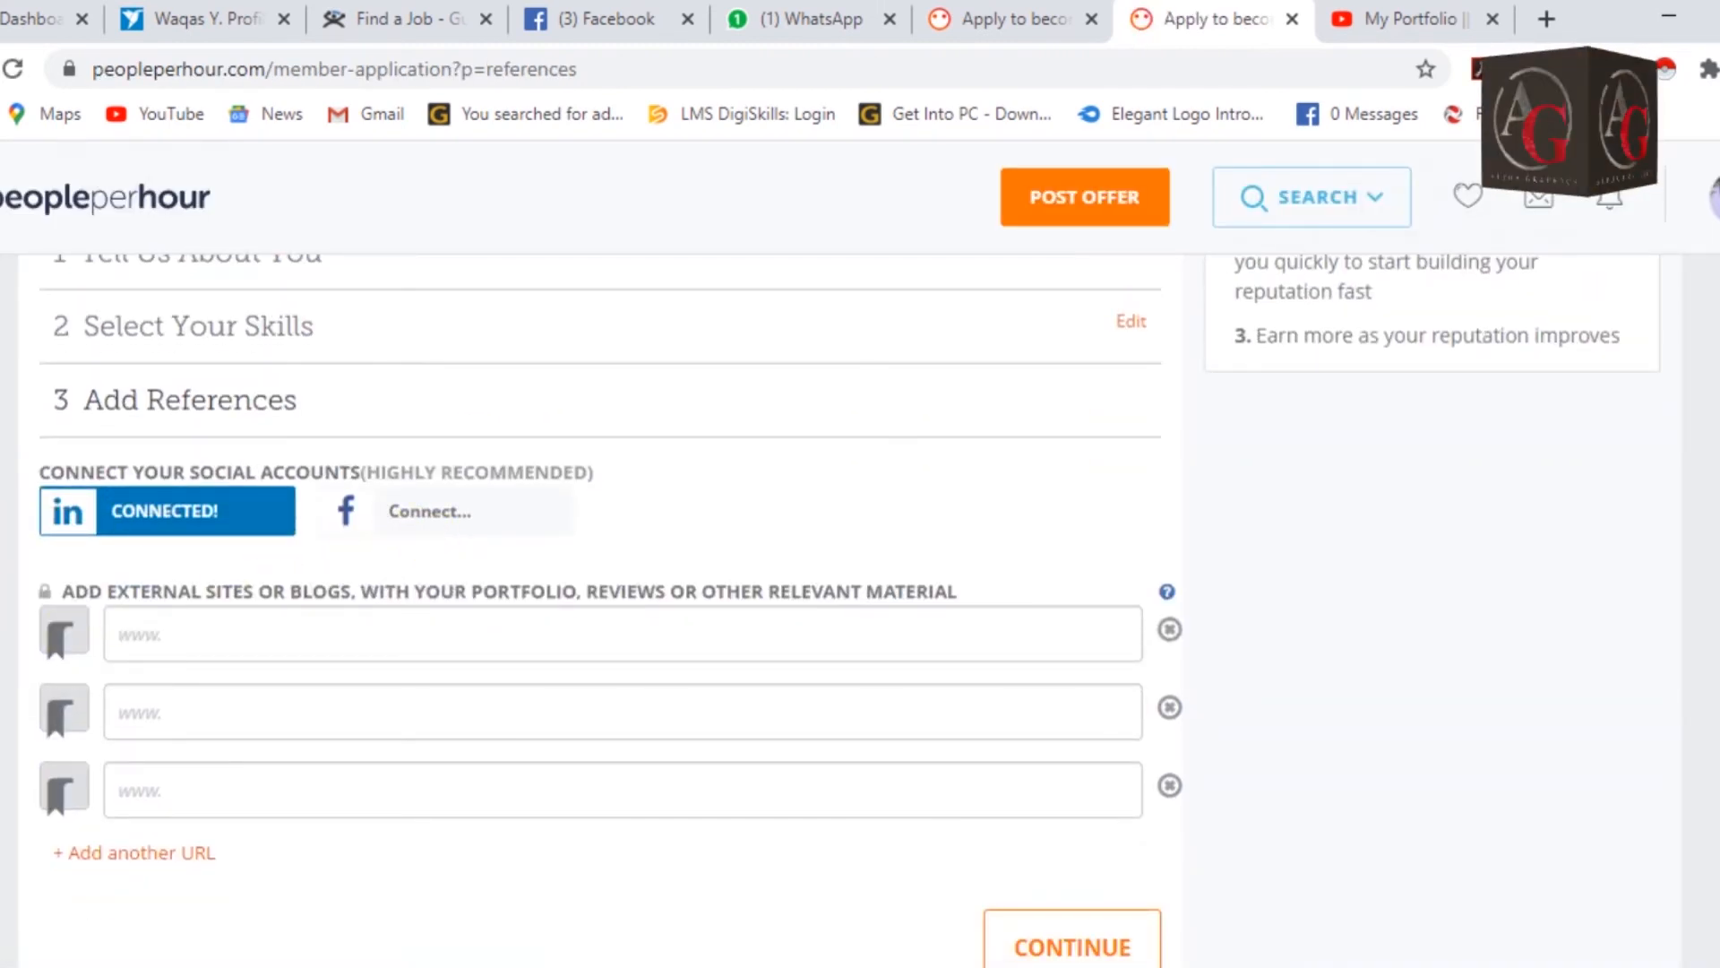
pyautogui.scroll(-1, 591, 610)
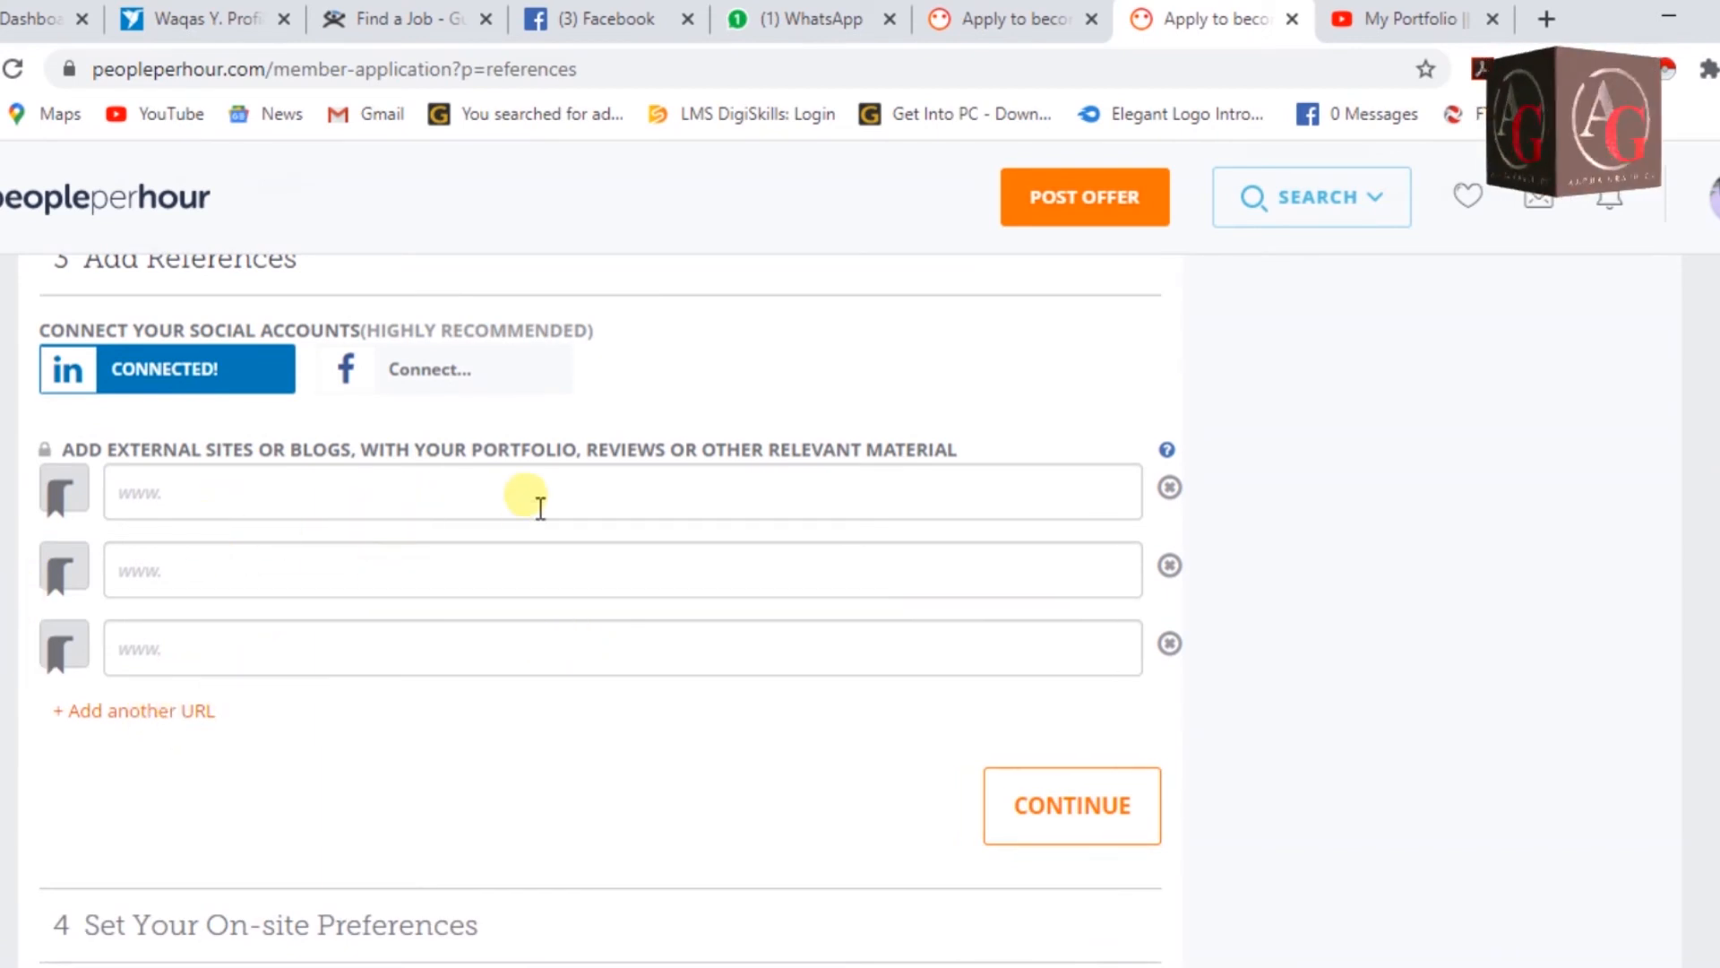
# Paste the YouTube video link into the first external-site field.
pyautogui.click(514, 497)
pyautogui.rightClick(514, 497)
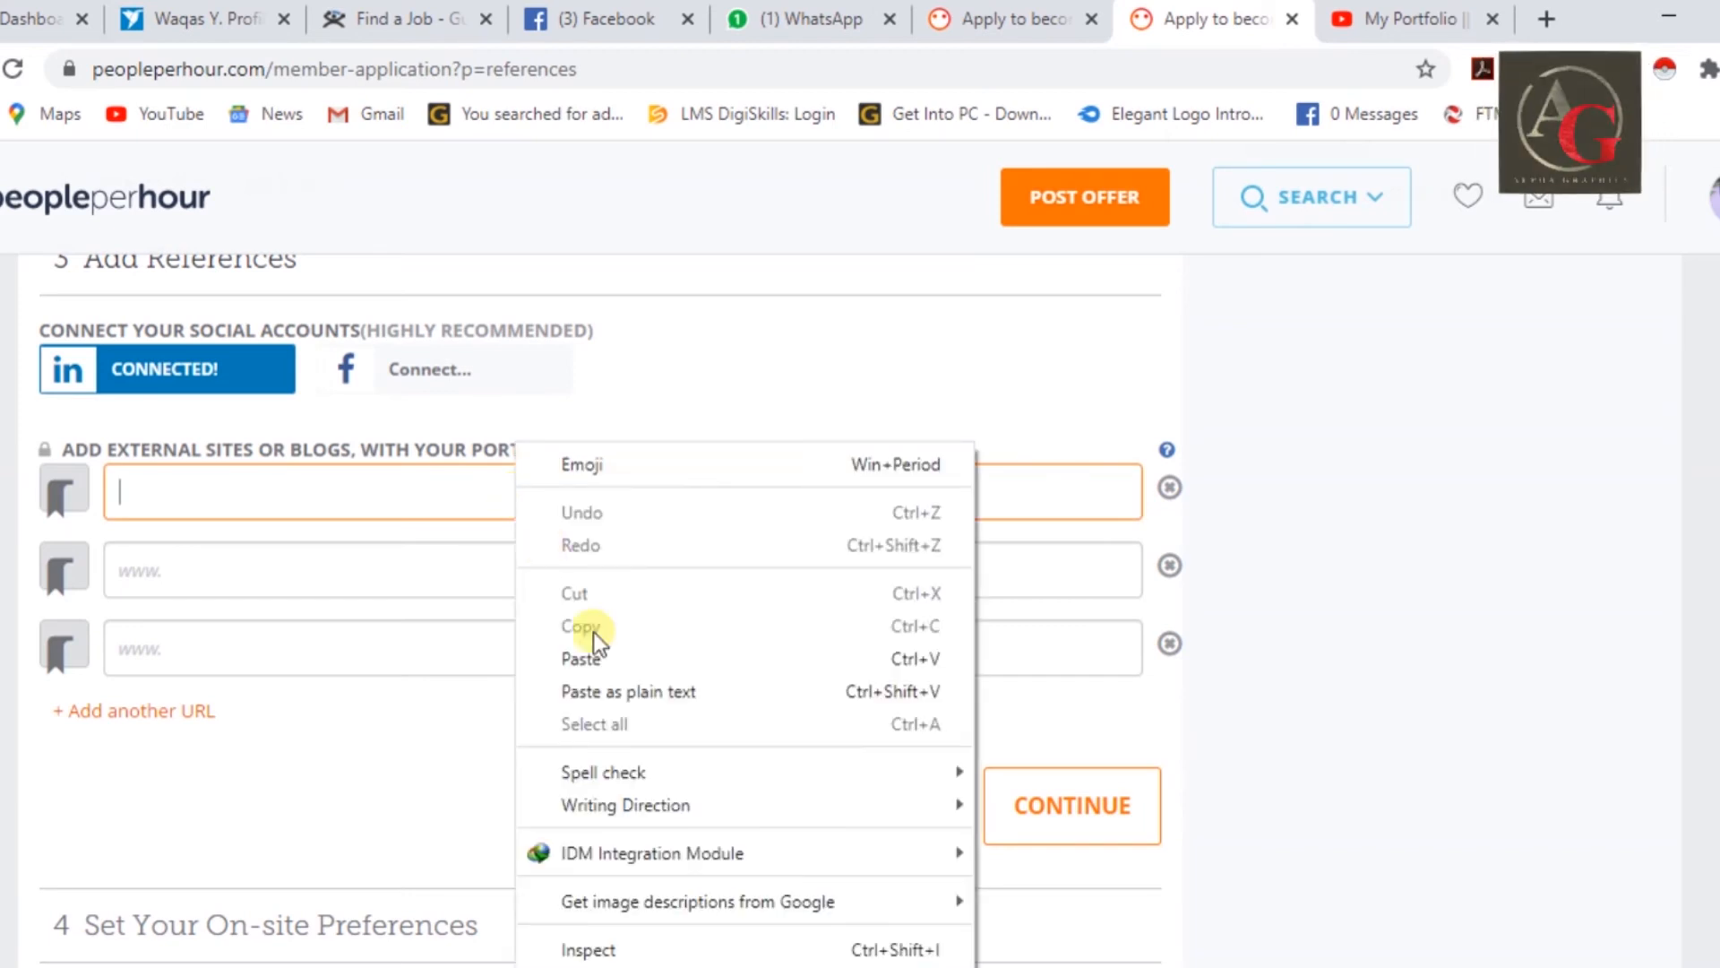
pyautogui.click(598, 659)
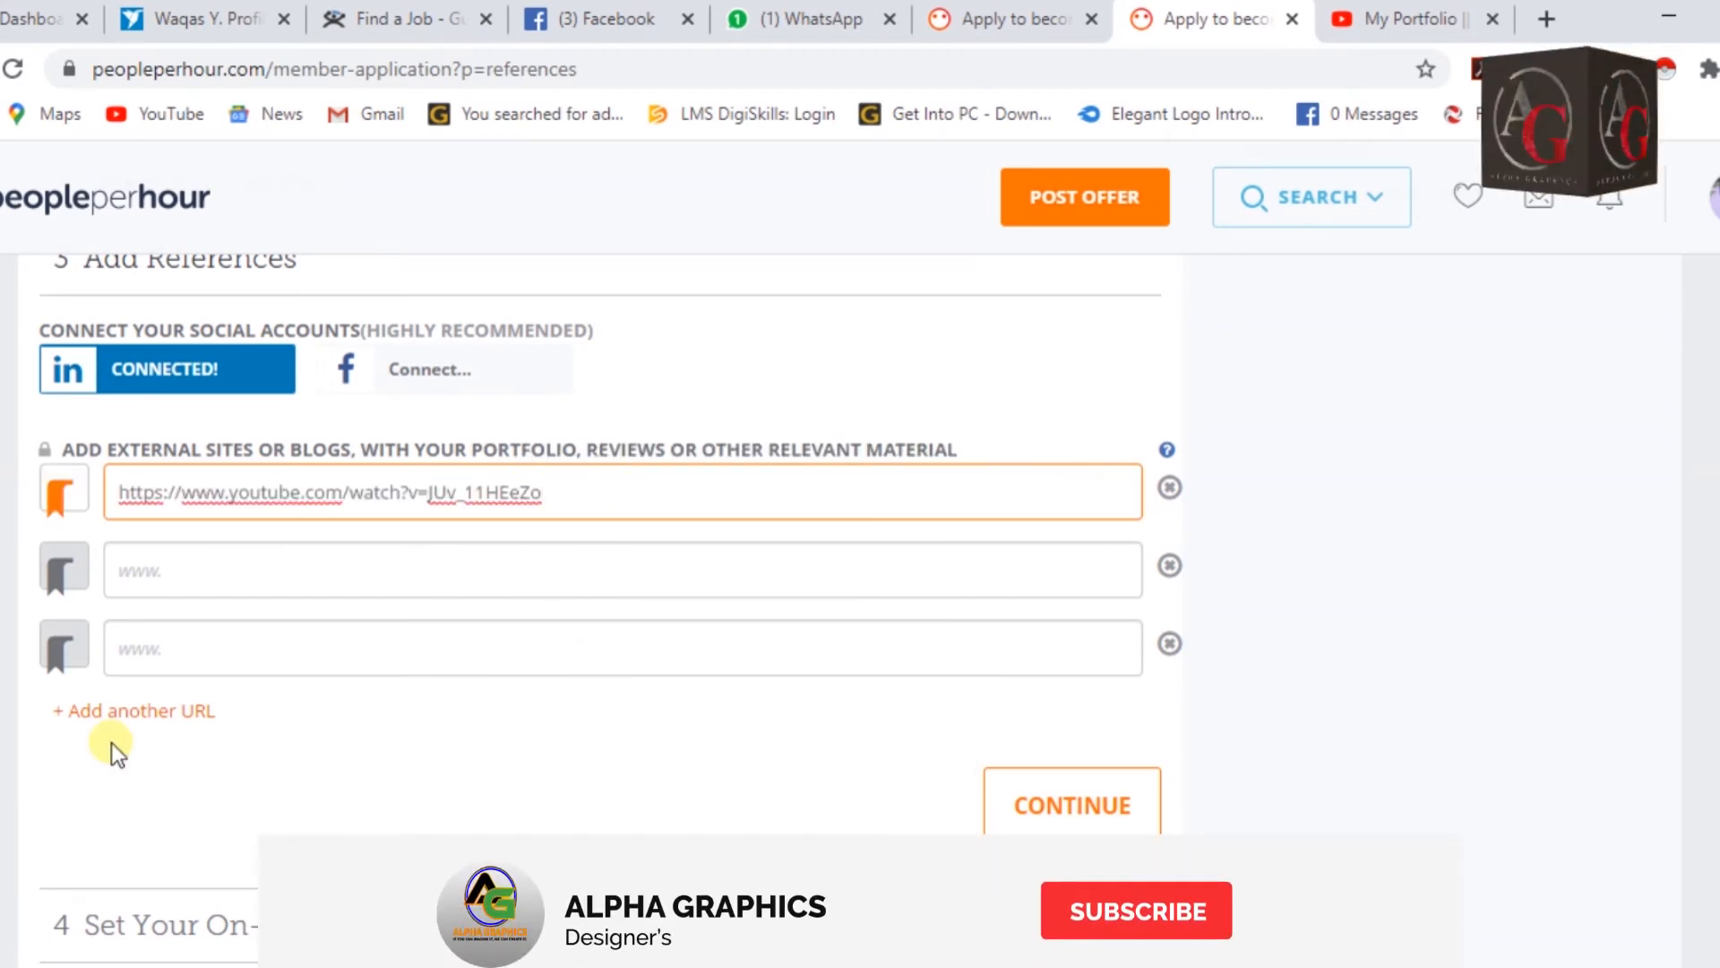
pyautogui.scroll(-2, 1093, 794)
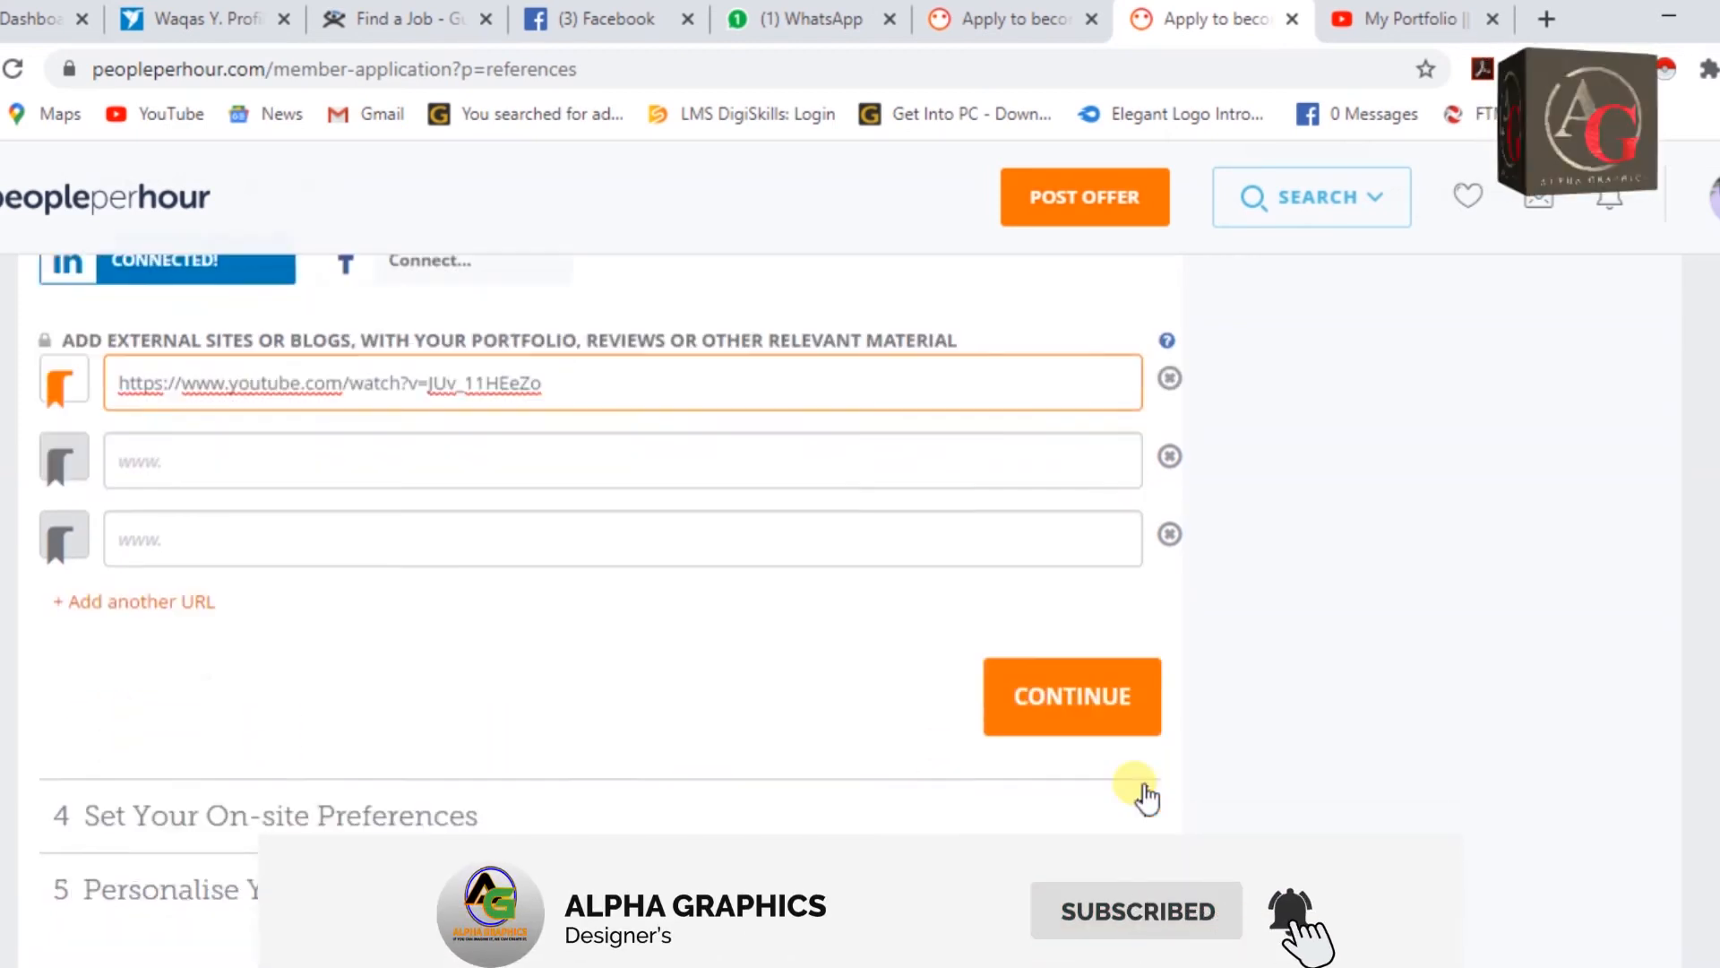
# Save the references, choose 'Remote work only' notifications, and continue to Personalise Your Application.
pyautogui.click(1102, 664)
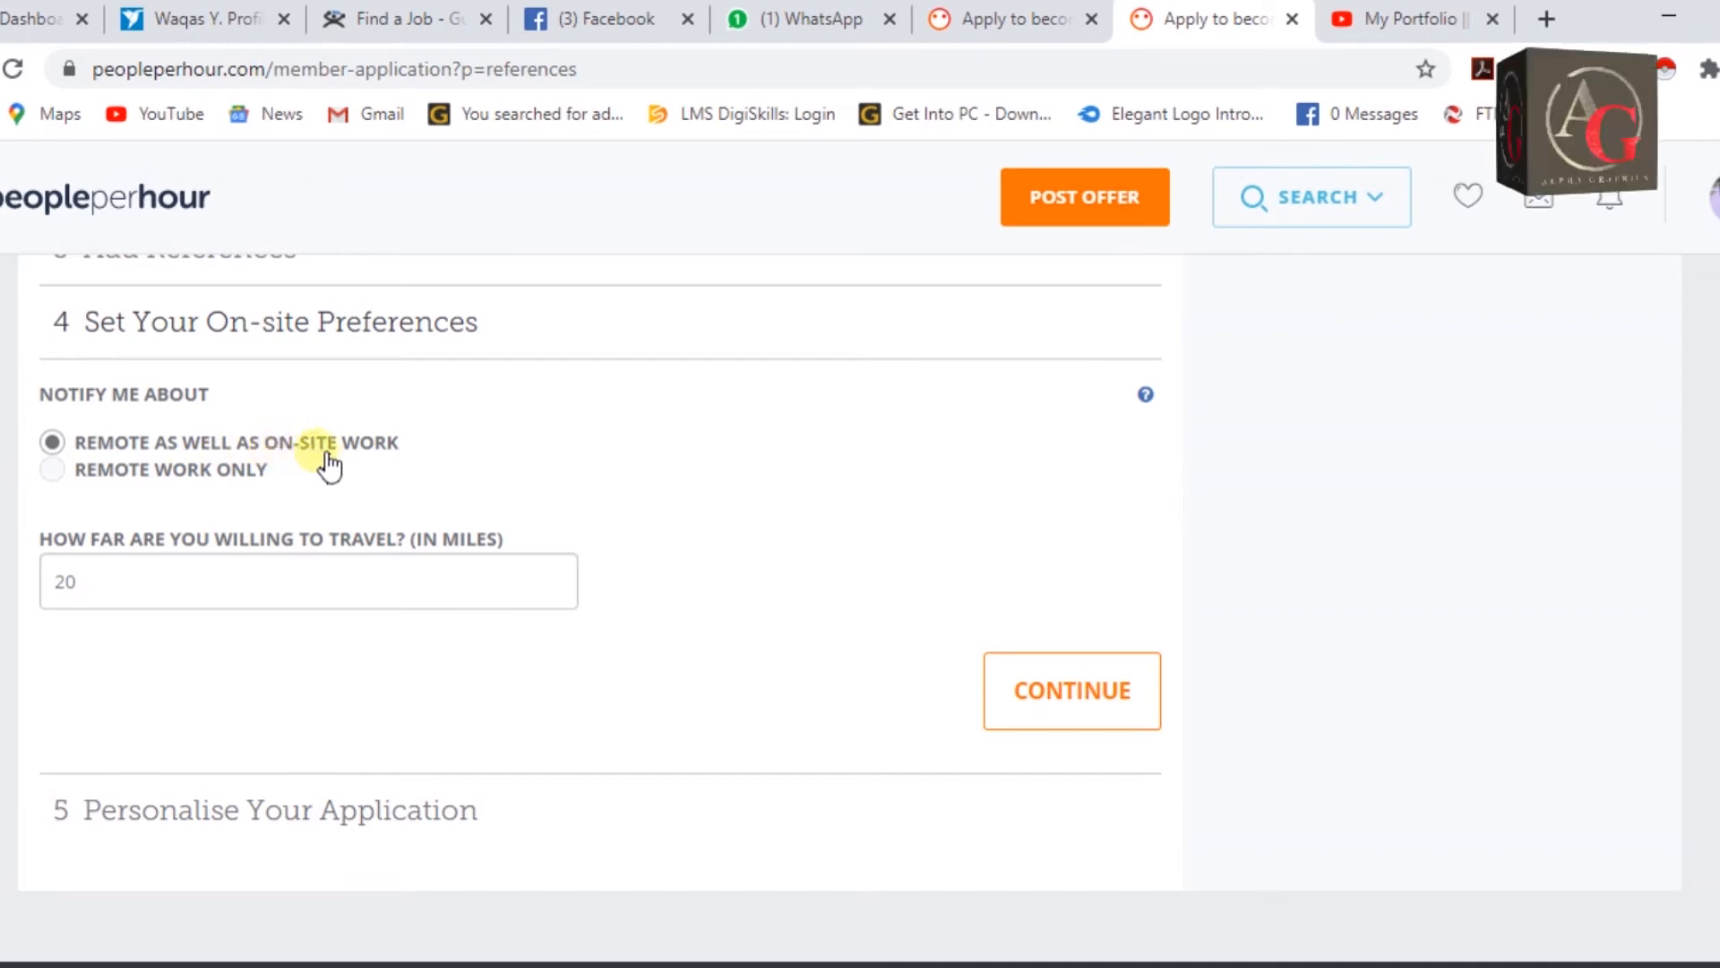
pyautogui.click(157, 475)
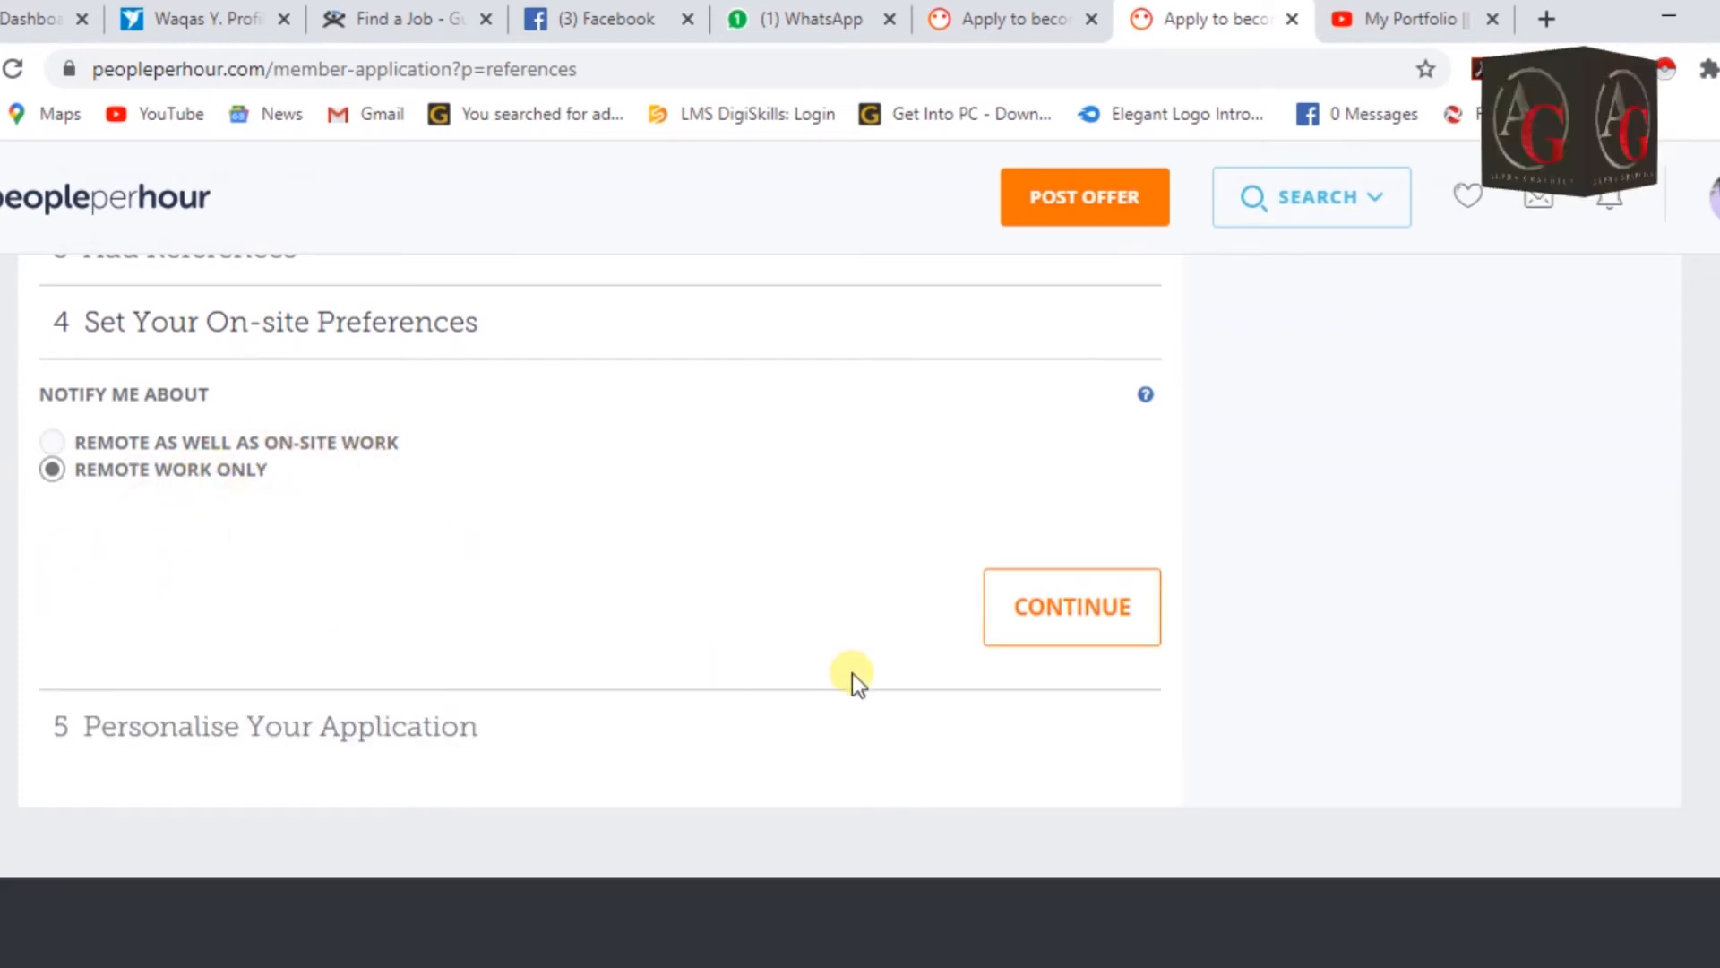
pyautogui.click(1079, 615)
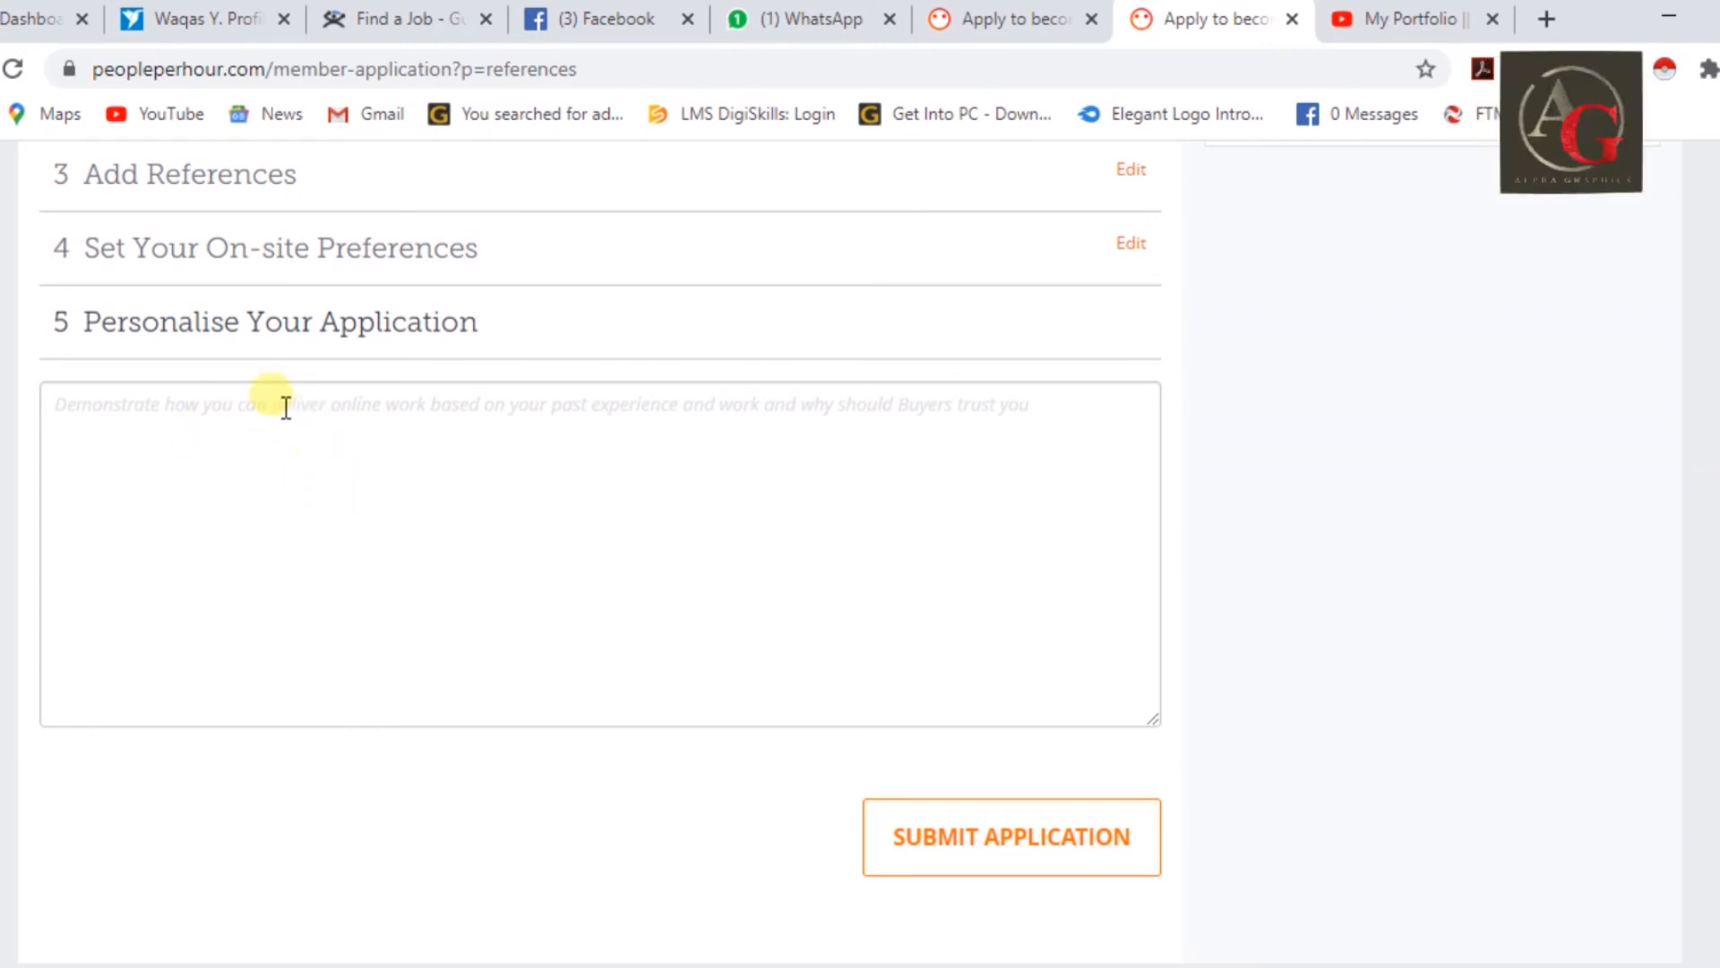
# Copy the whole portfolio proposal from the Word document and switch back to the PeoplePerHour form in Chrome.
pyautogui.click(403, 448)
pyautogui.moveTo(1027, 955)
pyautogui.click(1299, 879)
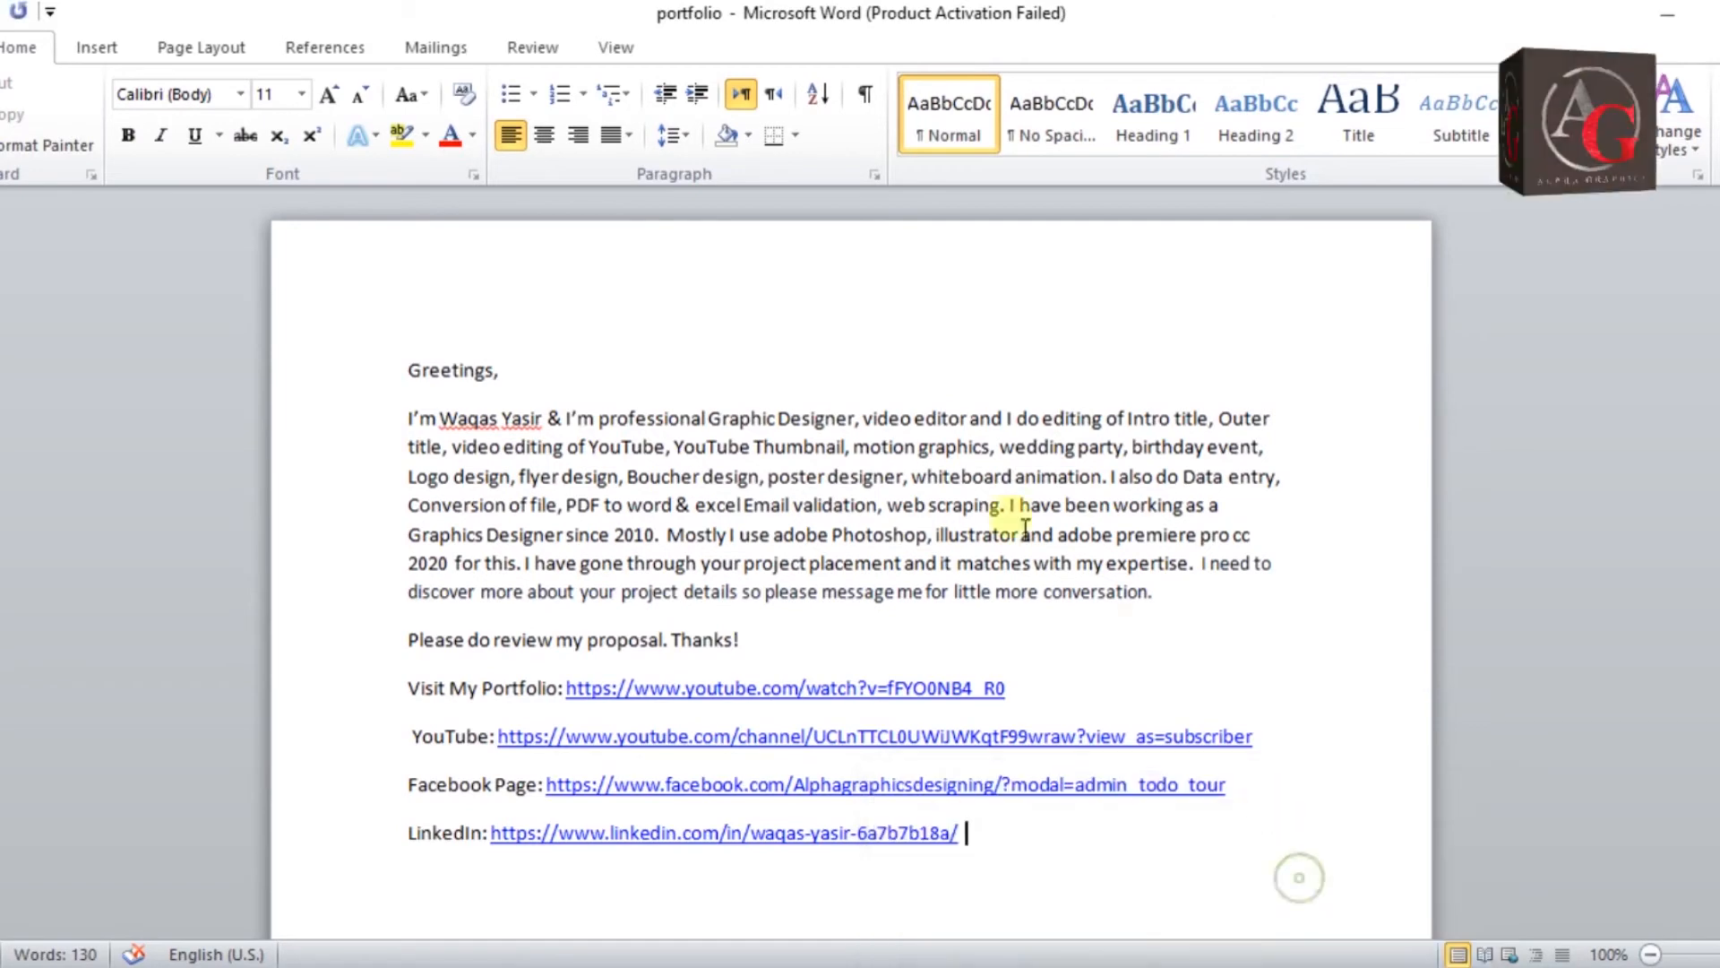
pyautogui.moveTo(424, 376); pyautogui.dragTo(977, 874)
pyautogui.rightClick(867, 798)
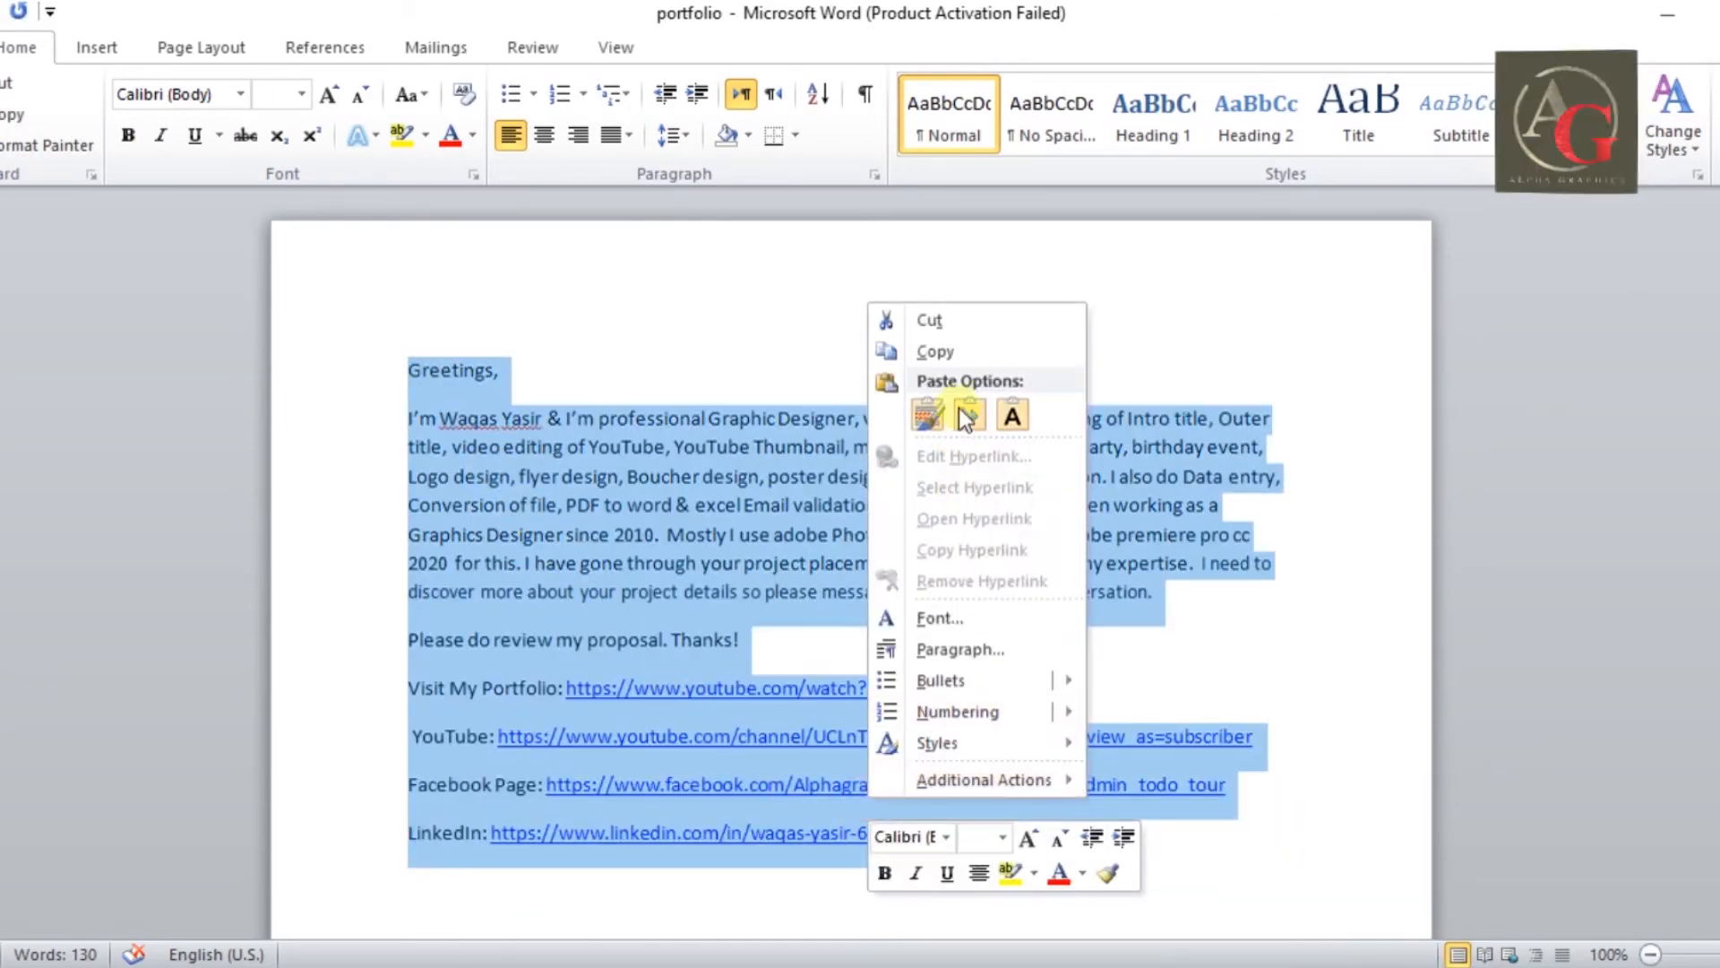
pyautogui.click(926, 349)
pyautogui.click(1067, 958)
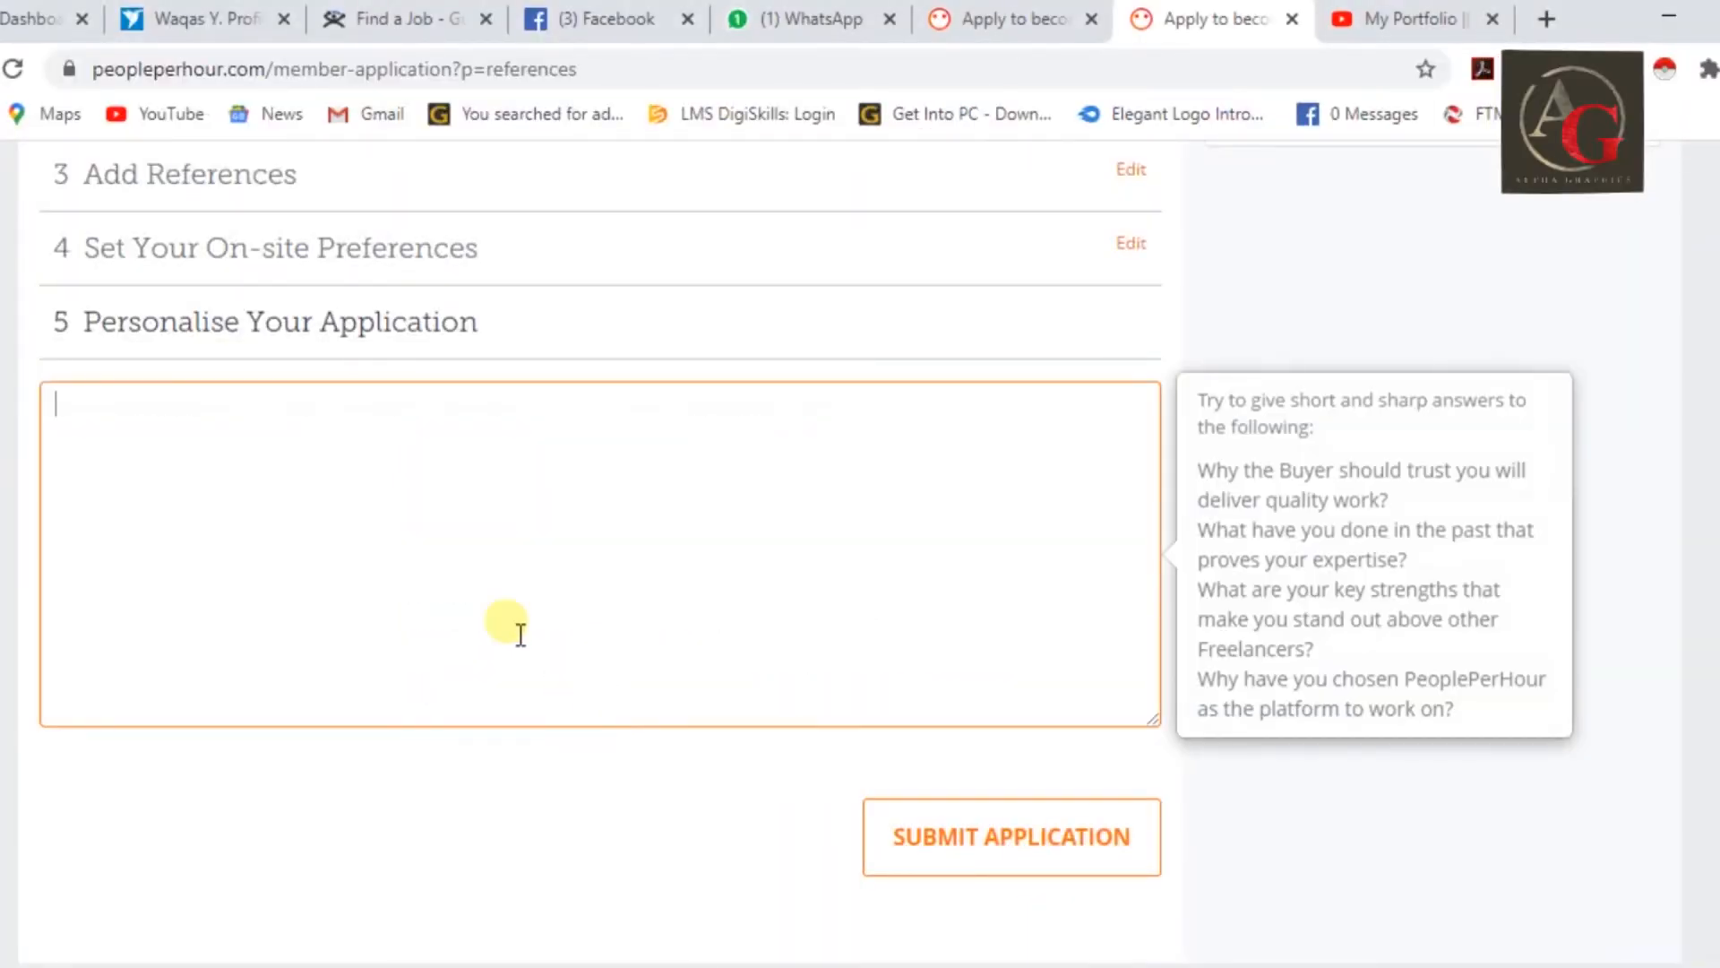
# Paste the proposal into the Personalise Your Application box and submit the seller application.
pyautogui.rightClick(516, 538)
pyautogui.click(606, 223)
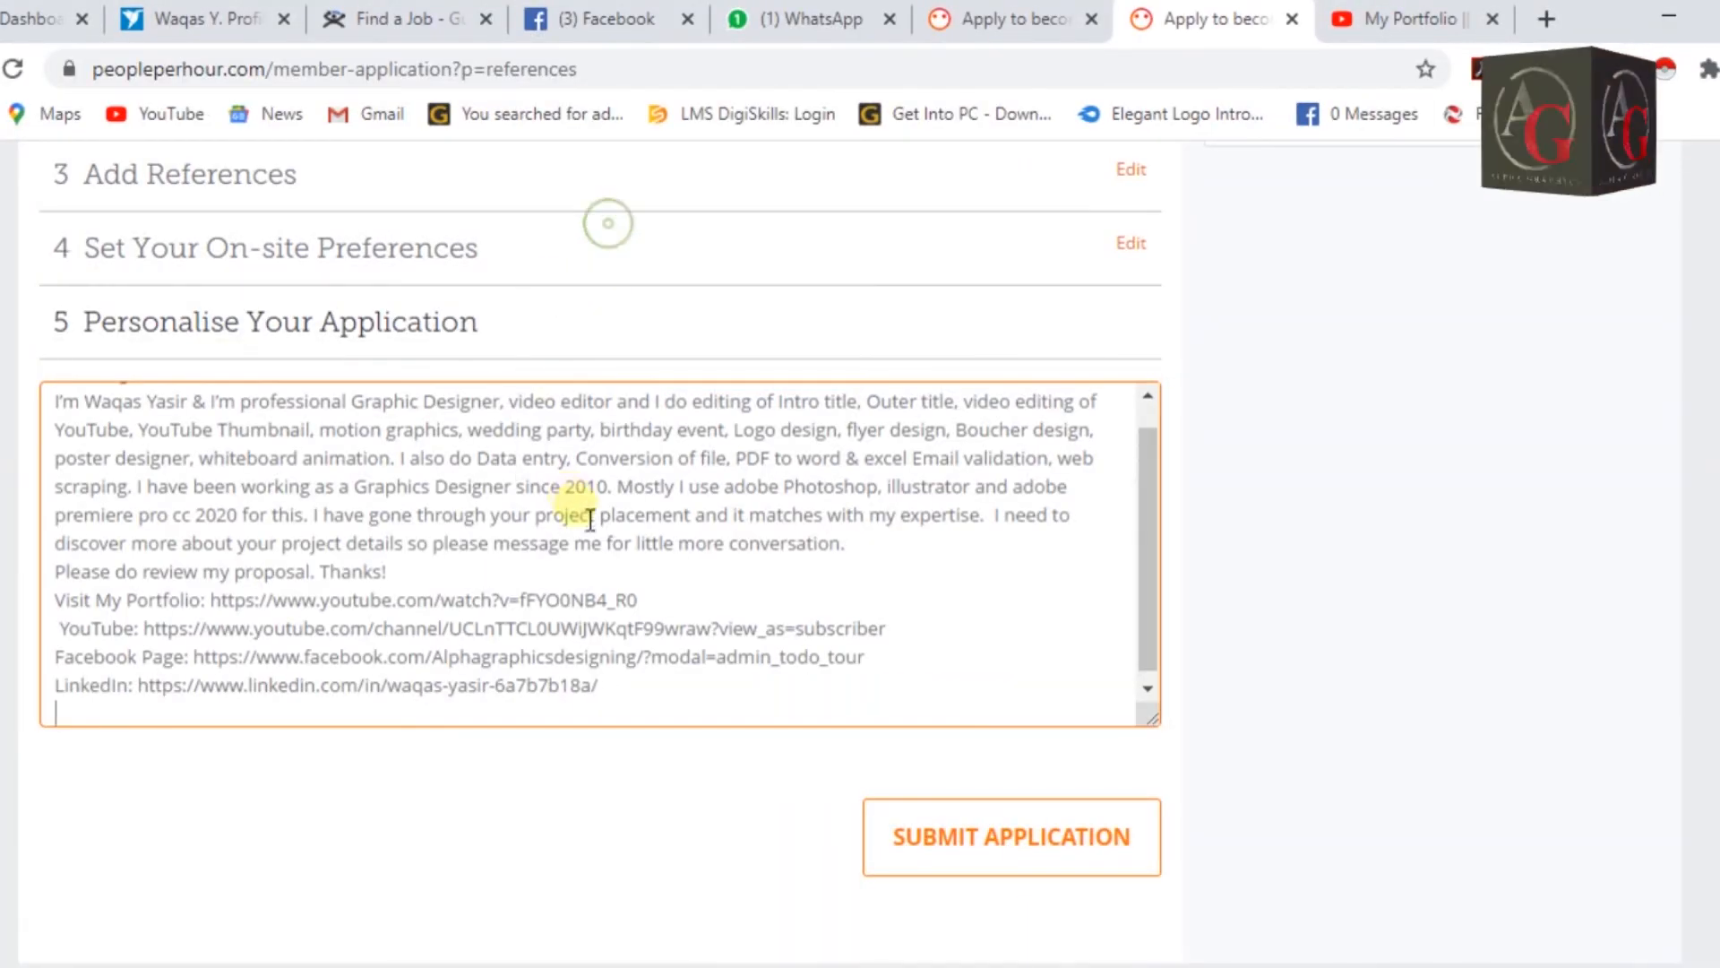
pyautogui.click(1000, 884)
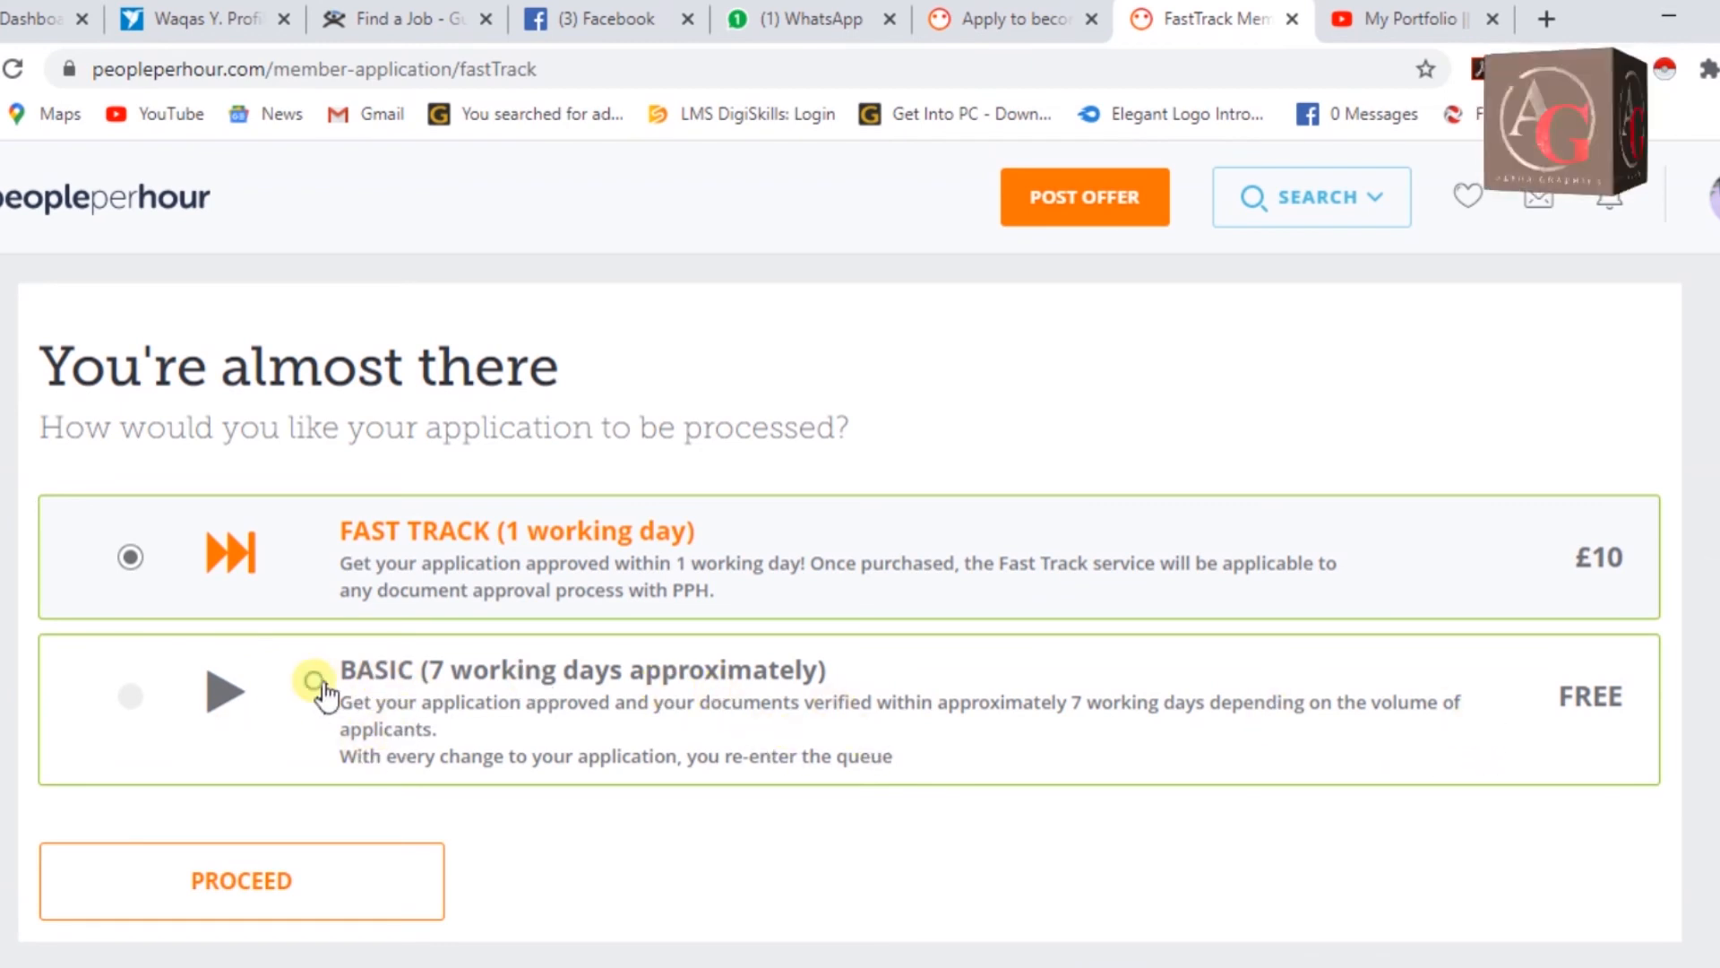
# Choose free Basic processing instead of the £10 Fast Track and proceed to finish the application.
pyautogui.click(322, 694)
pyautogui.scroll(-2, 474, 708)
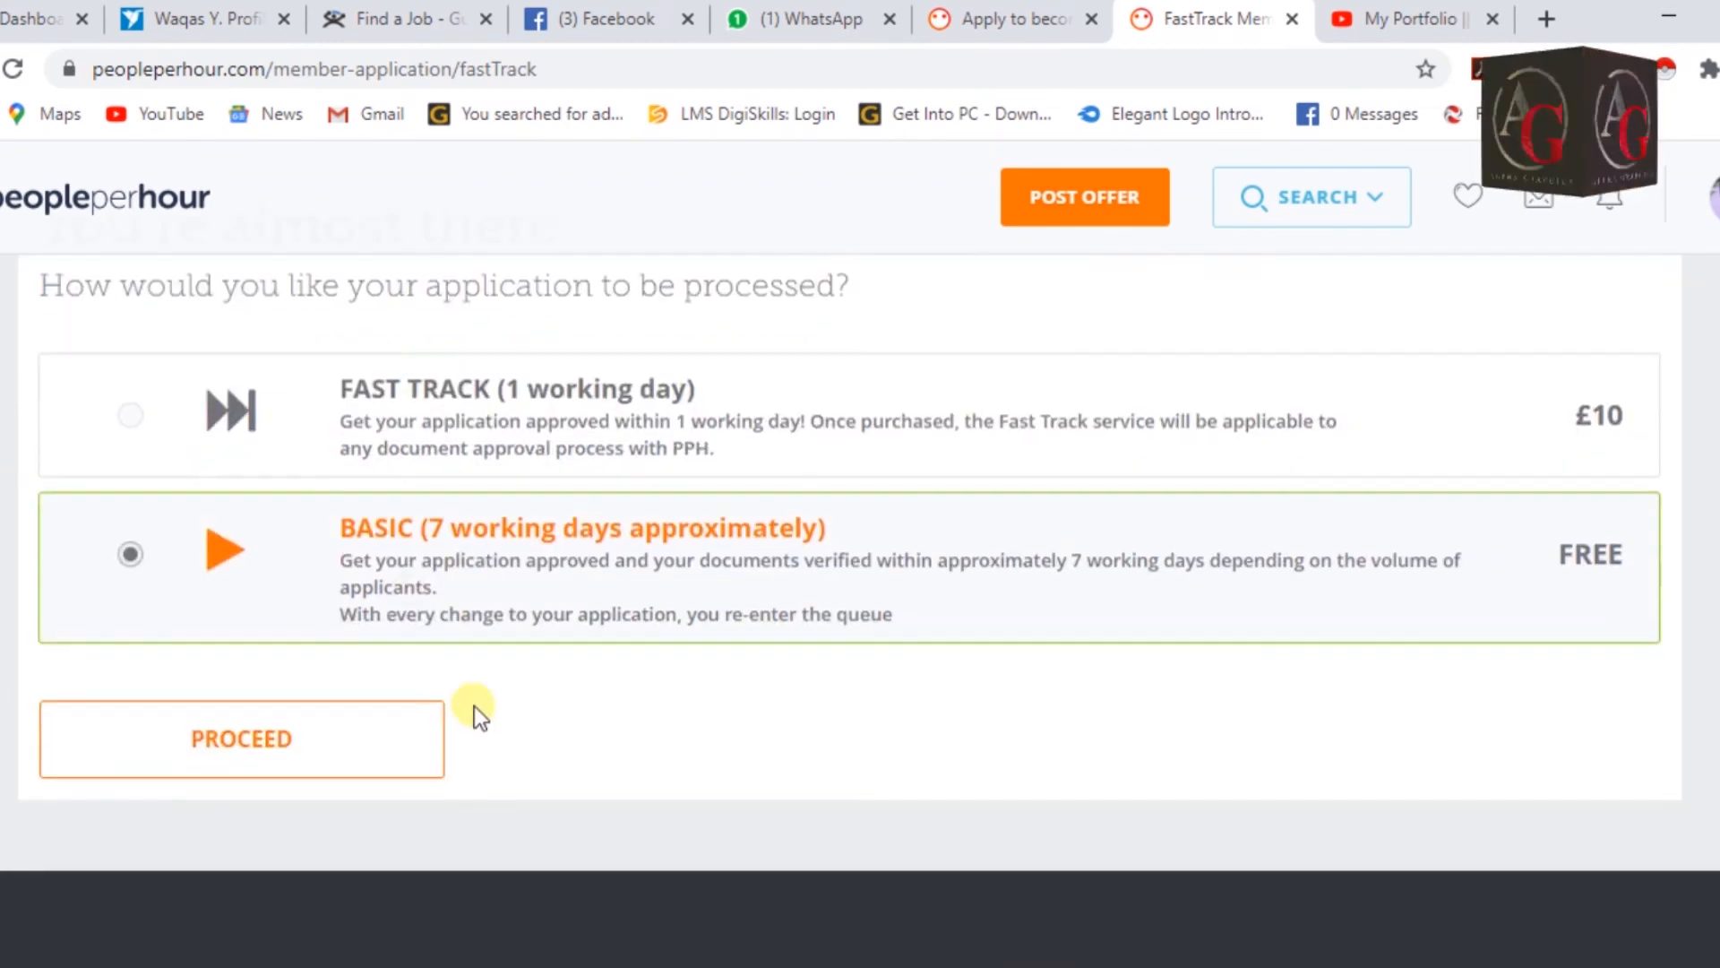
pyautogui.click(327, 740)
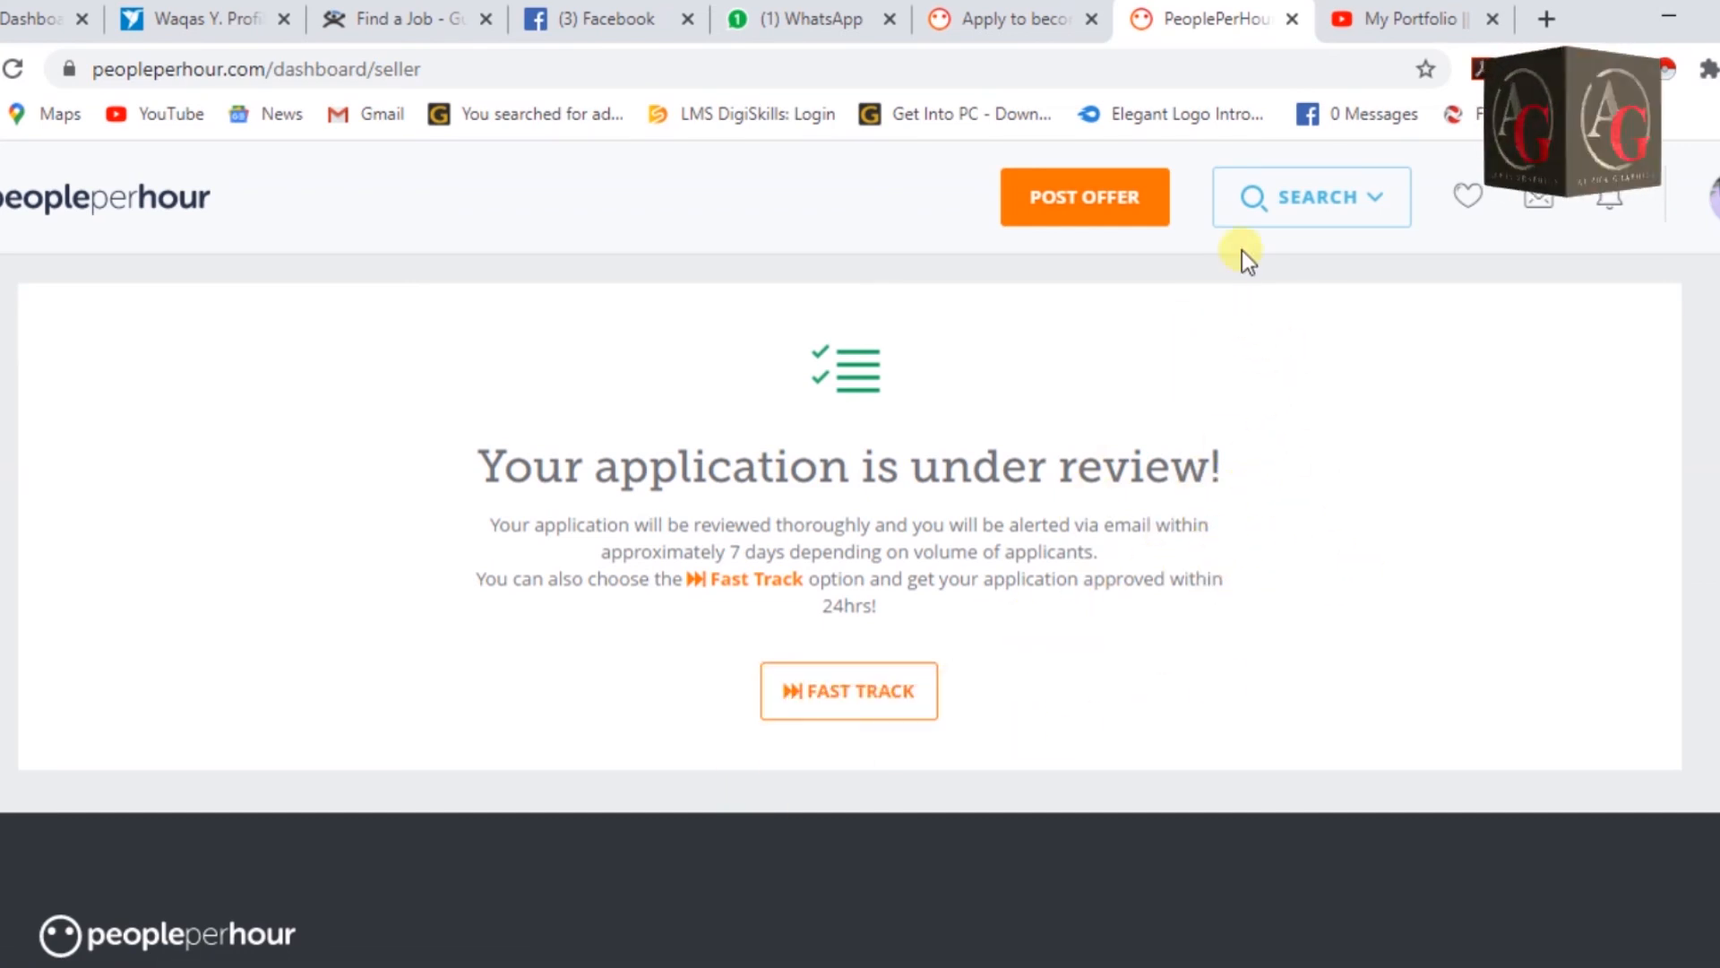
pyautogui.scroll(-4, 1083, 645)
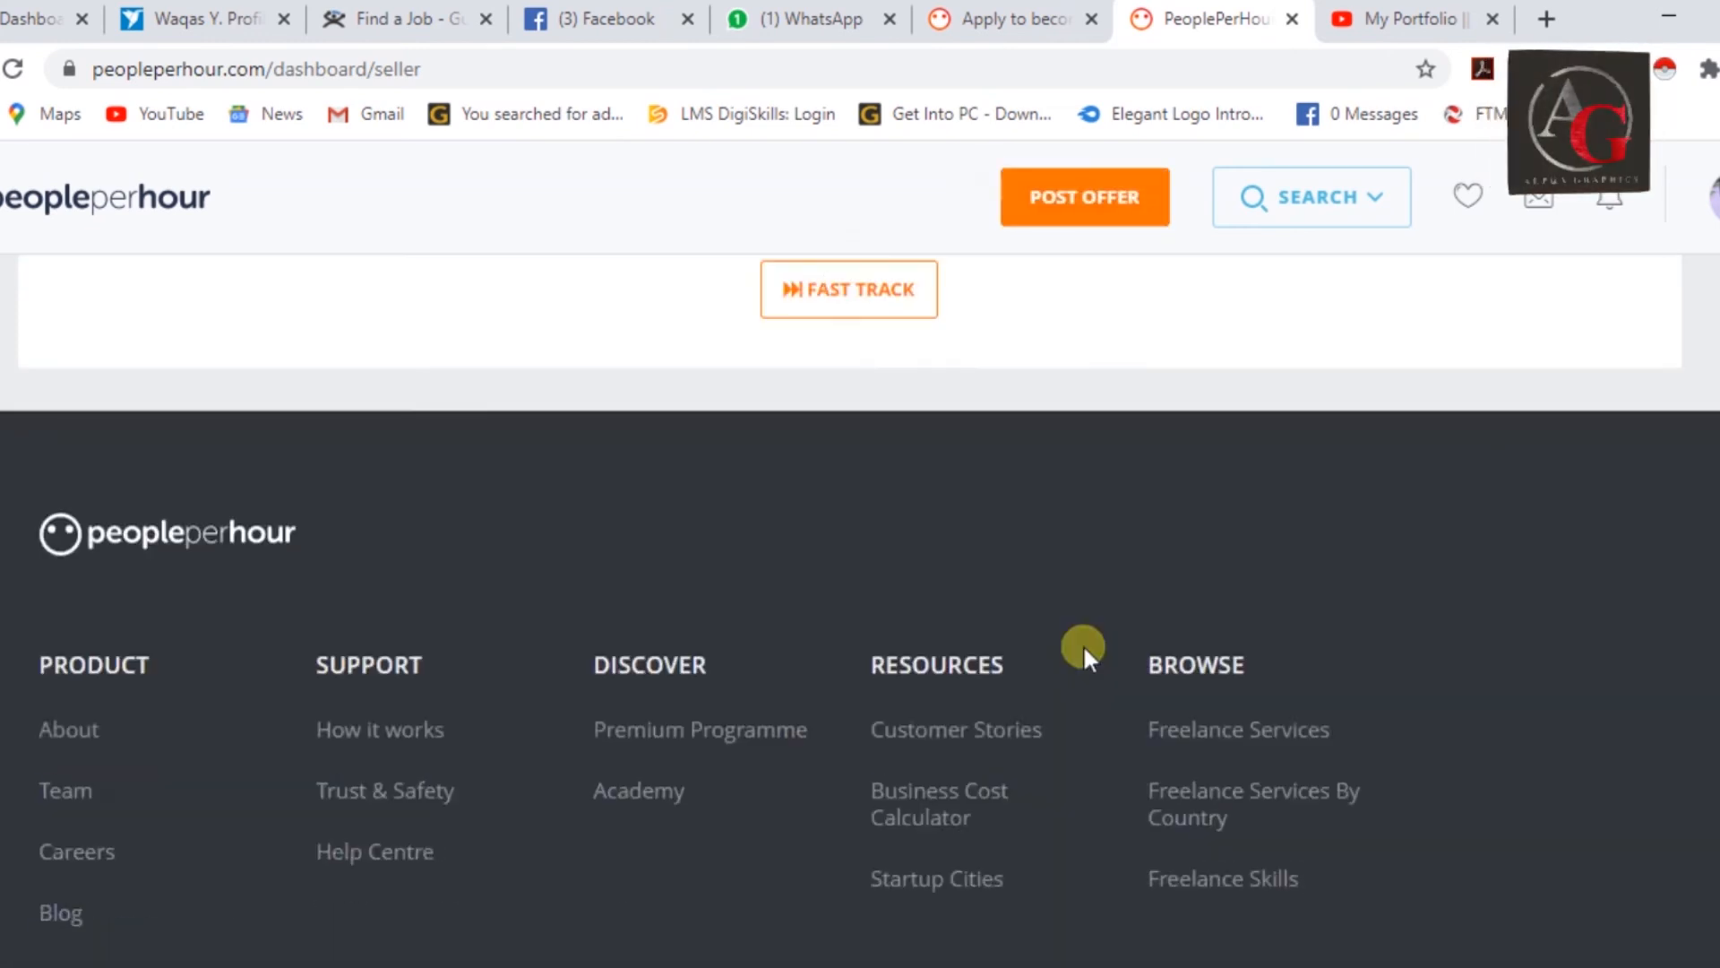
pyautogui.scroll(4, 1083, 643)
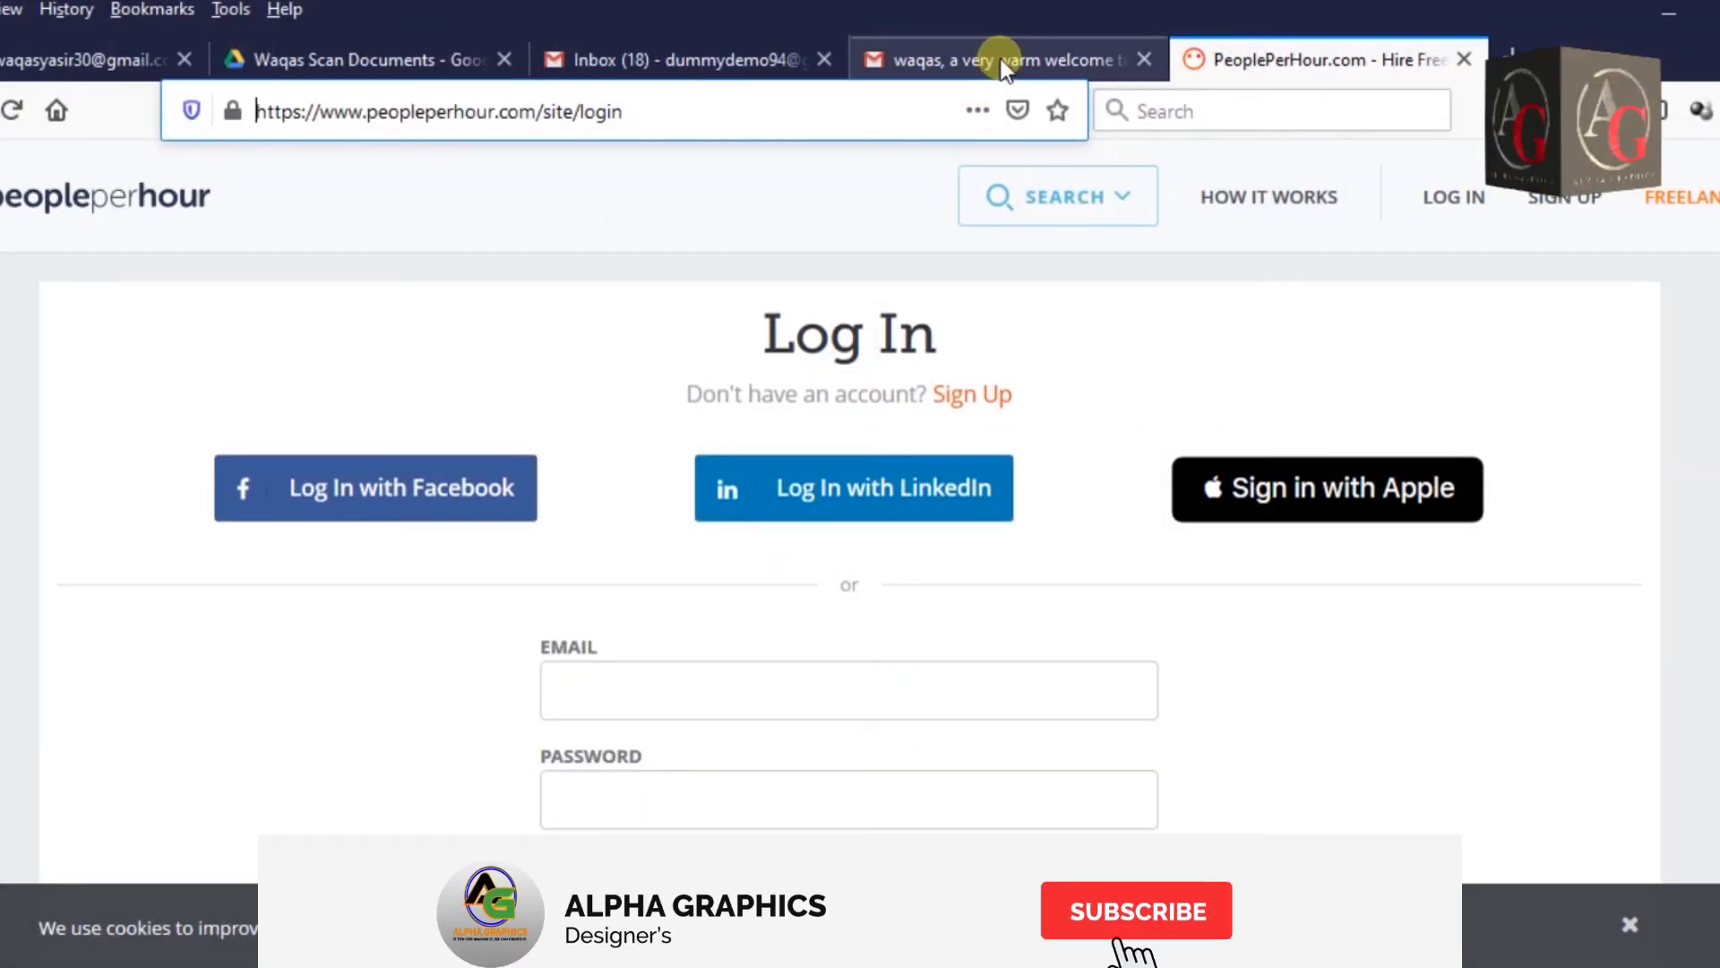
# Open and read PeoplePerHour's 'application has been received' email in Gmail.
pyautogui.click(1000, 58)
pyautogui.click(291, 265)
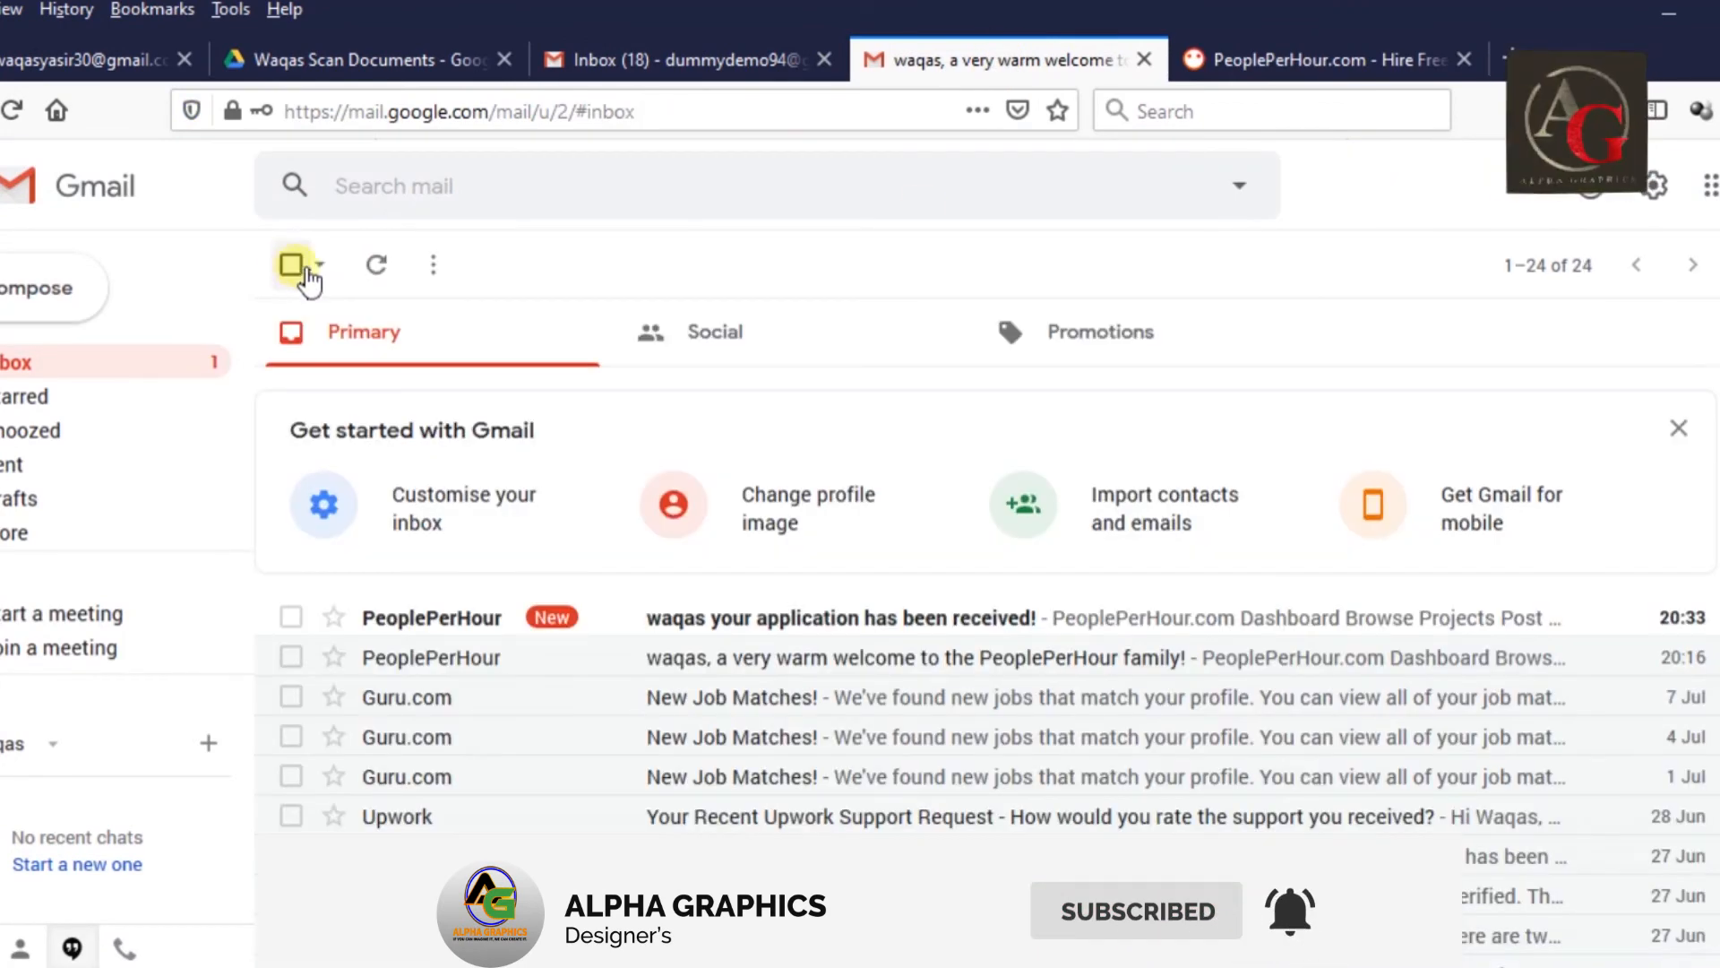
pyautogui.click(852, 625)
pyautogui.scroll(-4, 1332, 660)
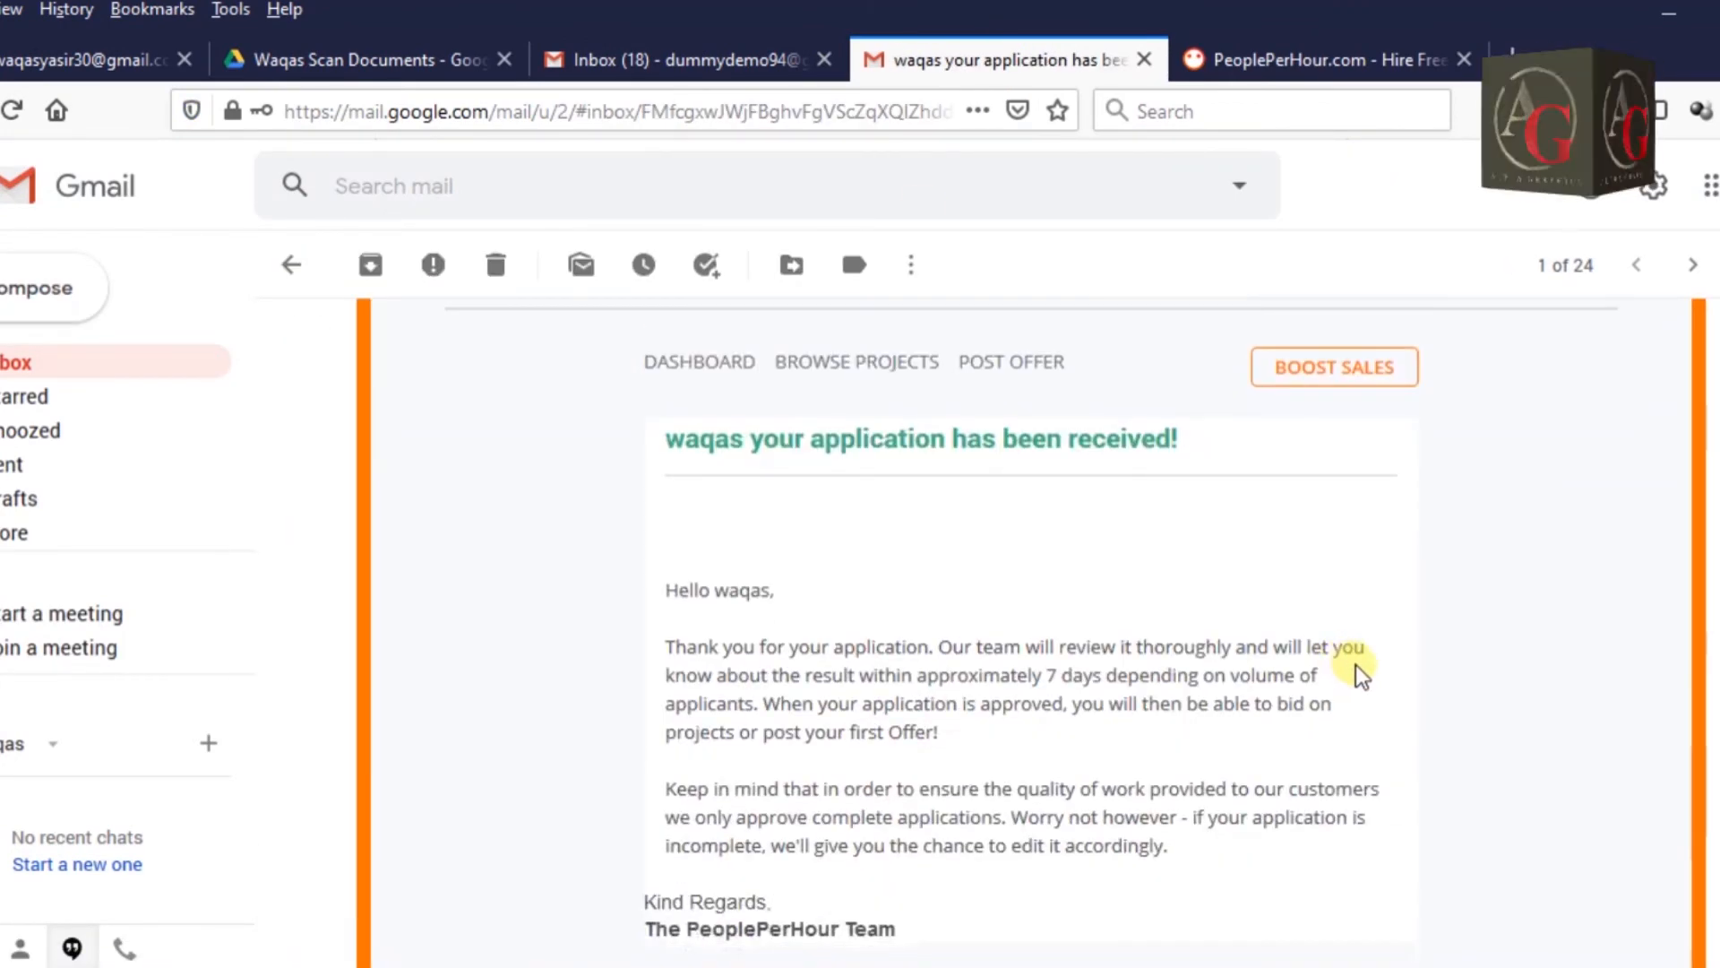
pyautogui.scroll(-7, 1355, 672)
pyautogui.scroll(7, 1298, 678)
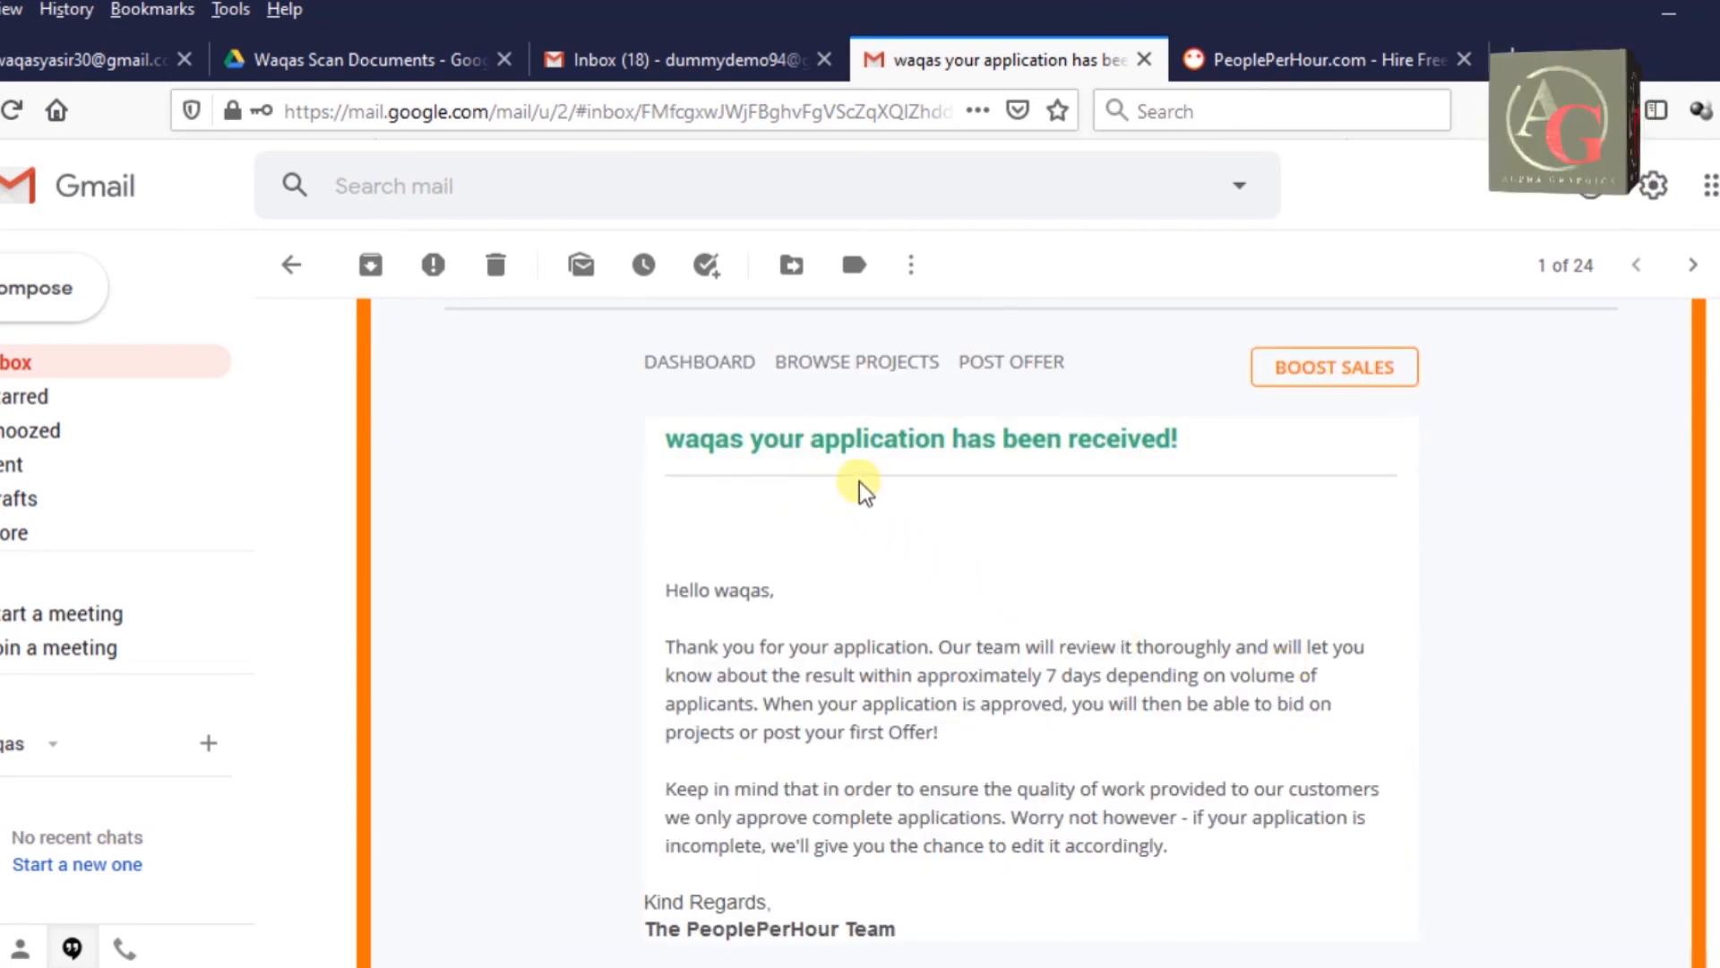
pyautogui.scroll(4, 1111, 454)
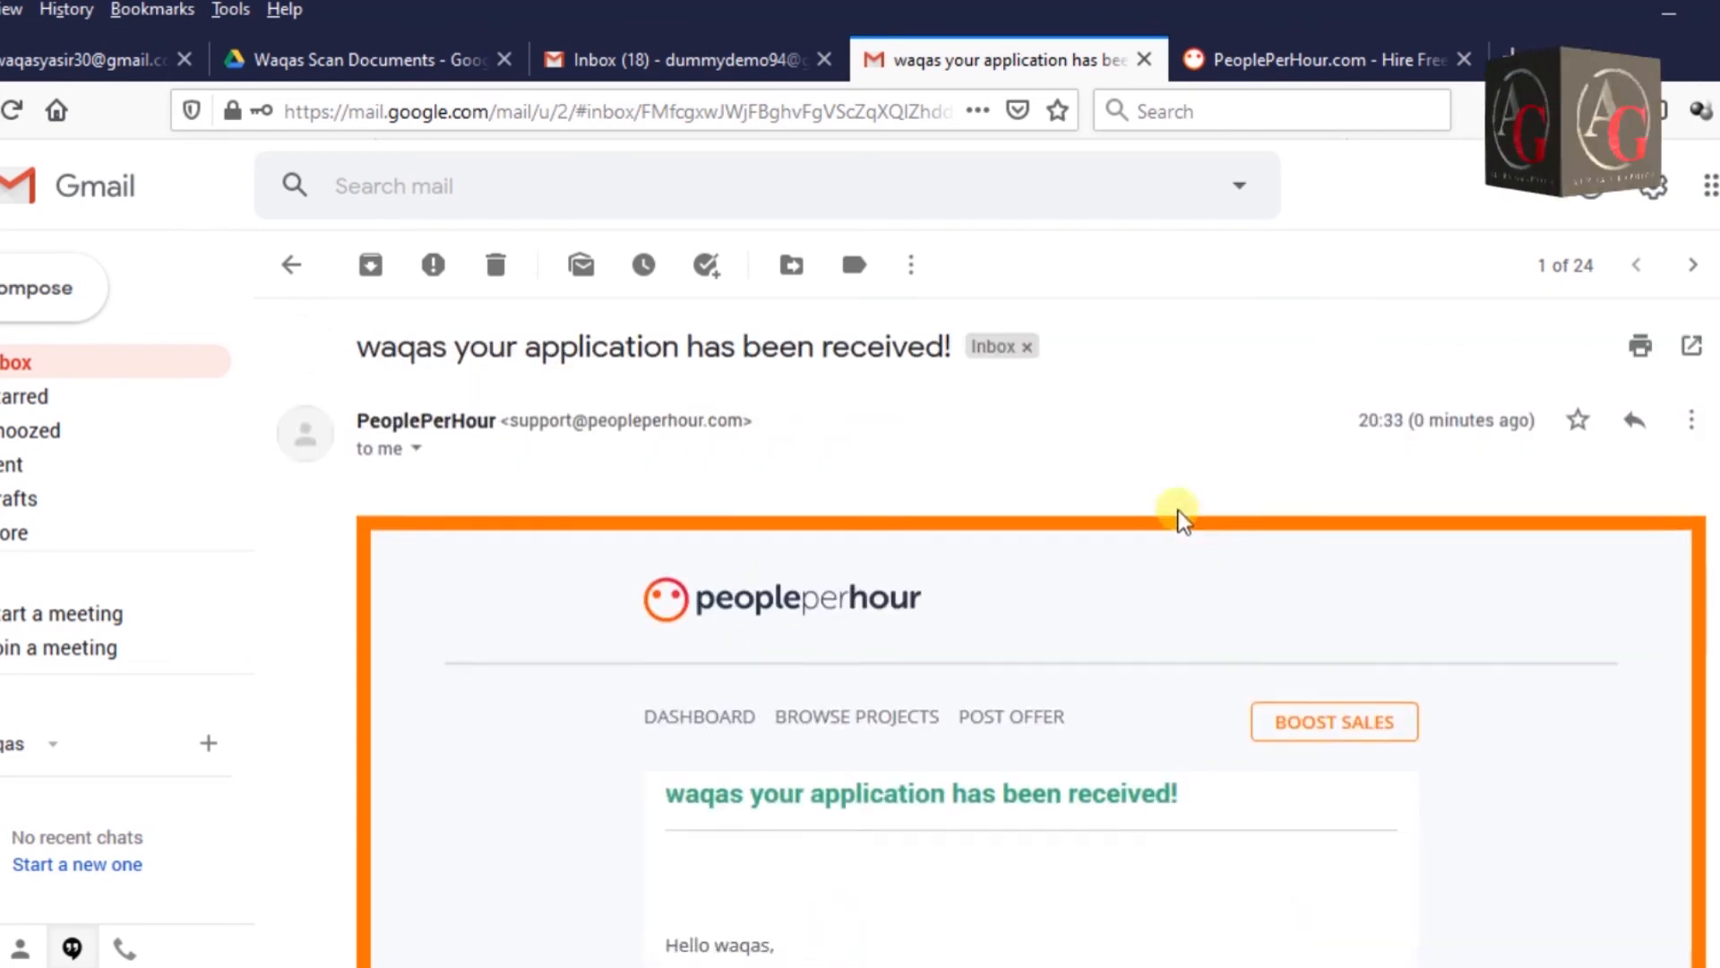
# Return to the Gmail inbox, refresh it, and switch back to the PeoplePerHour tab.
pyautogui.click(293, 264)
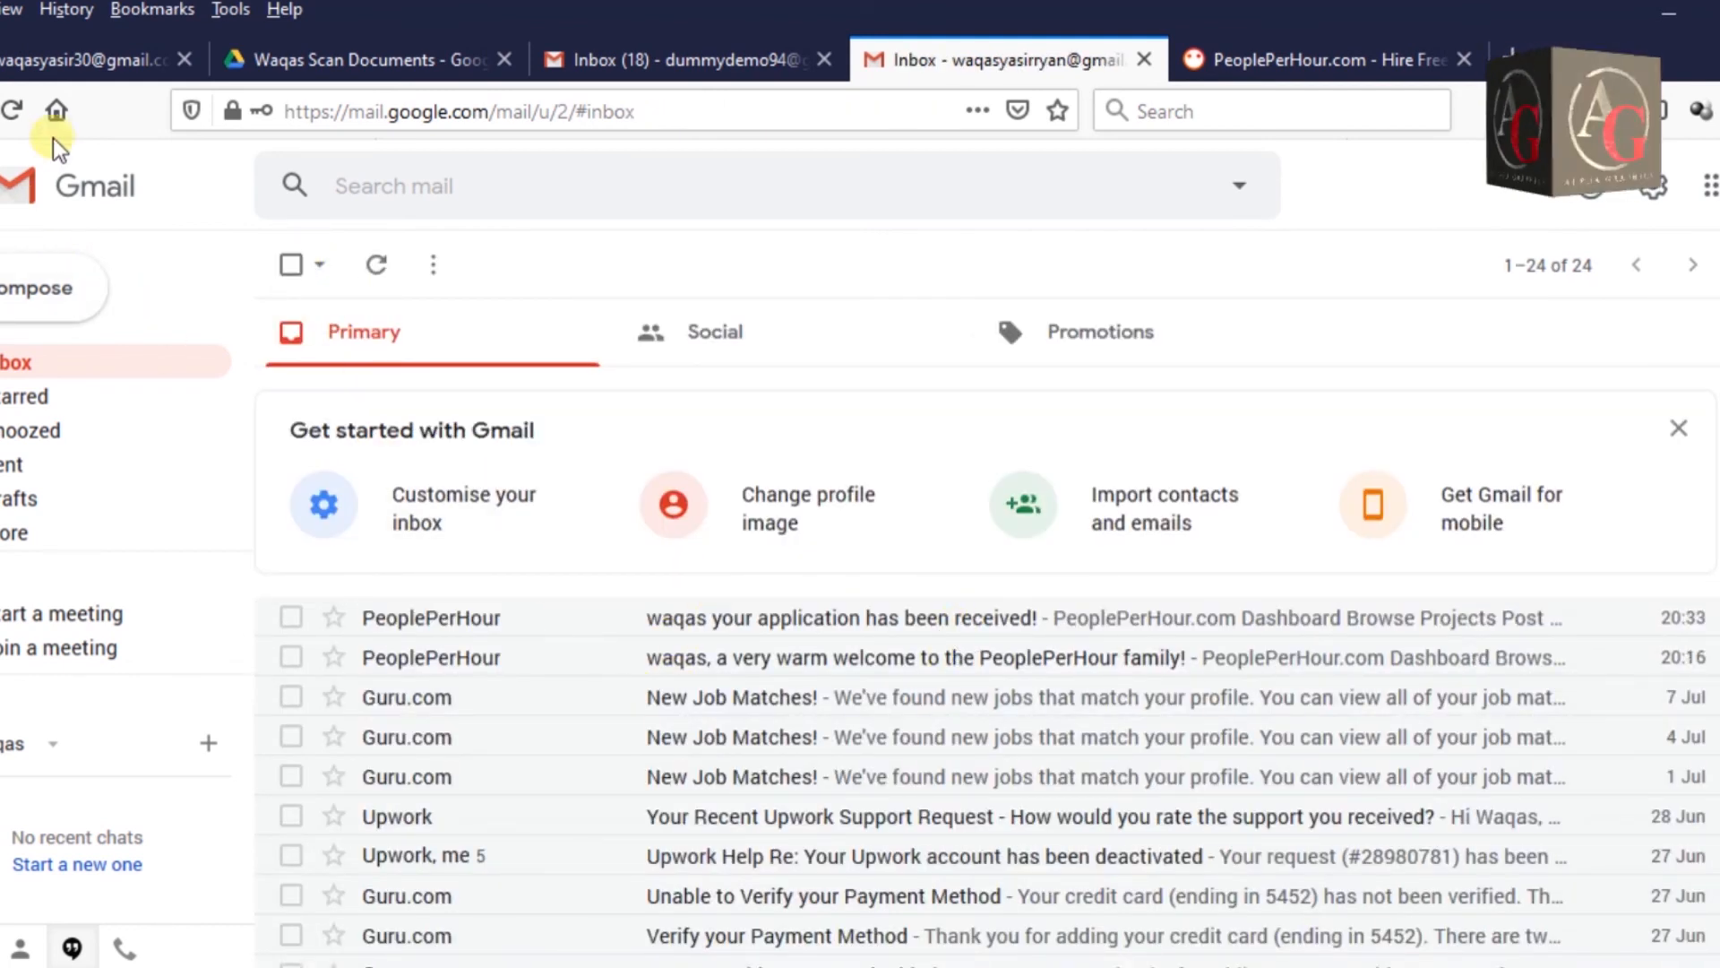
pyautogui.click(12, 109)
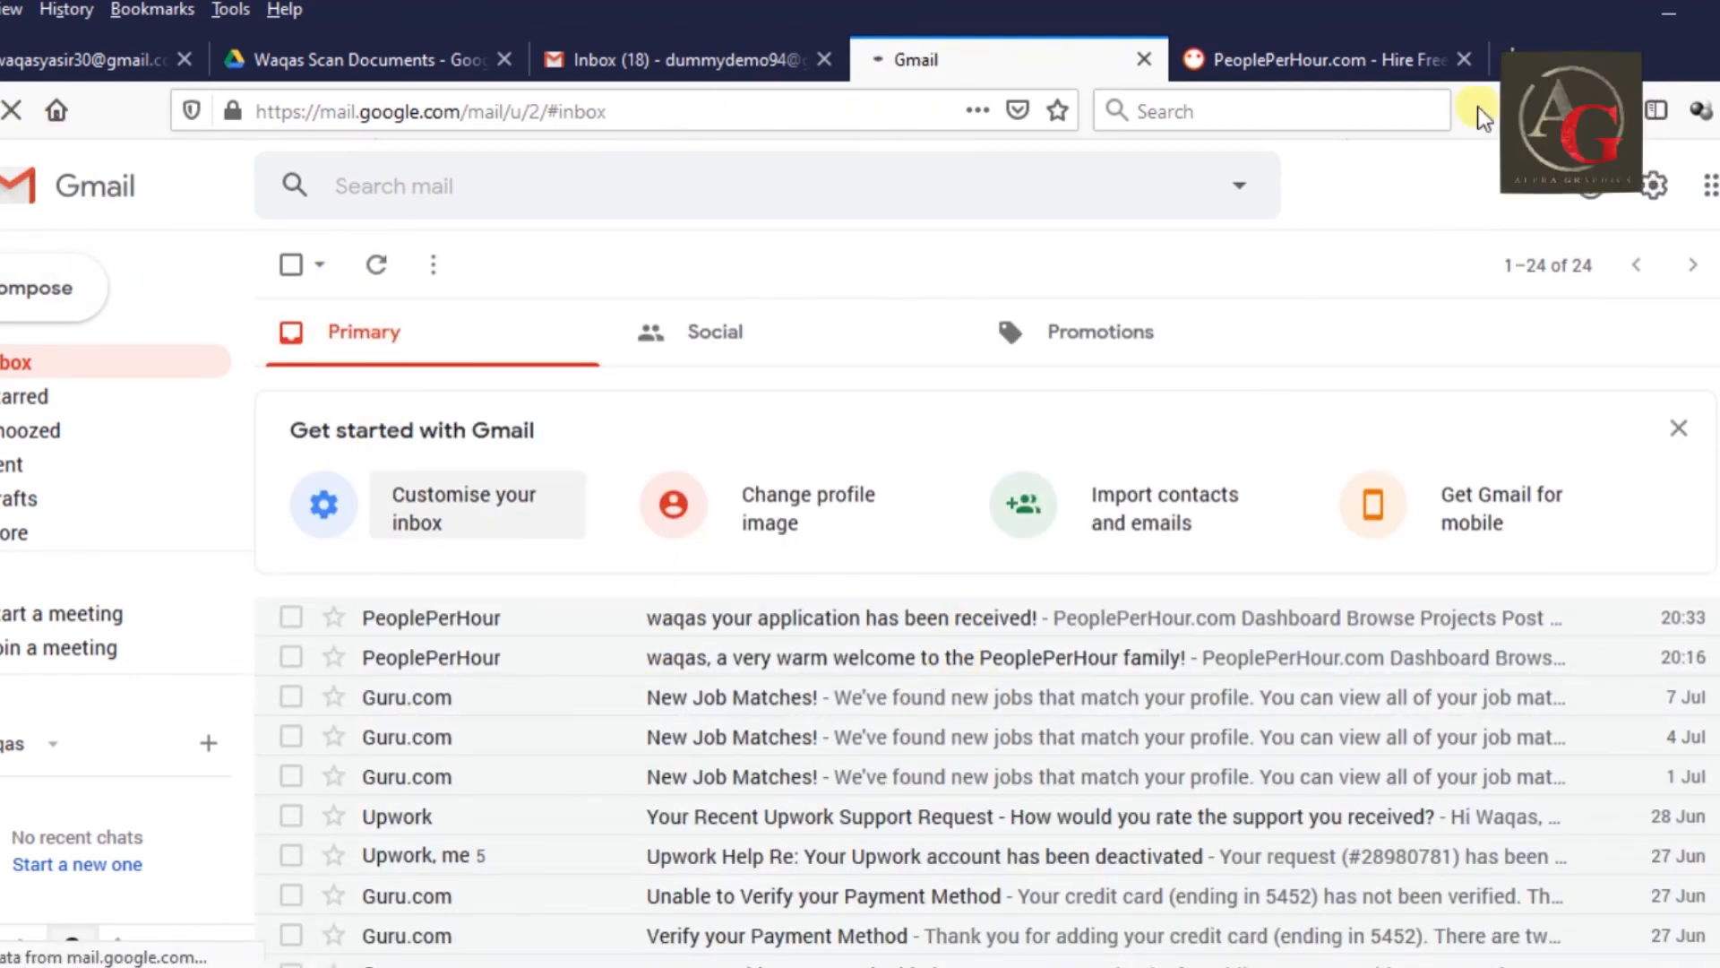
pyautogui.click(1322, 57)
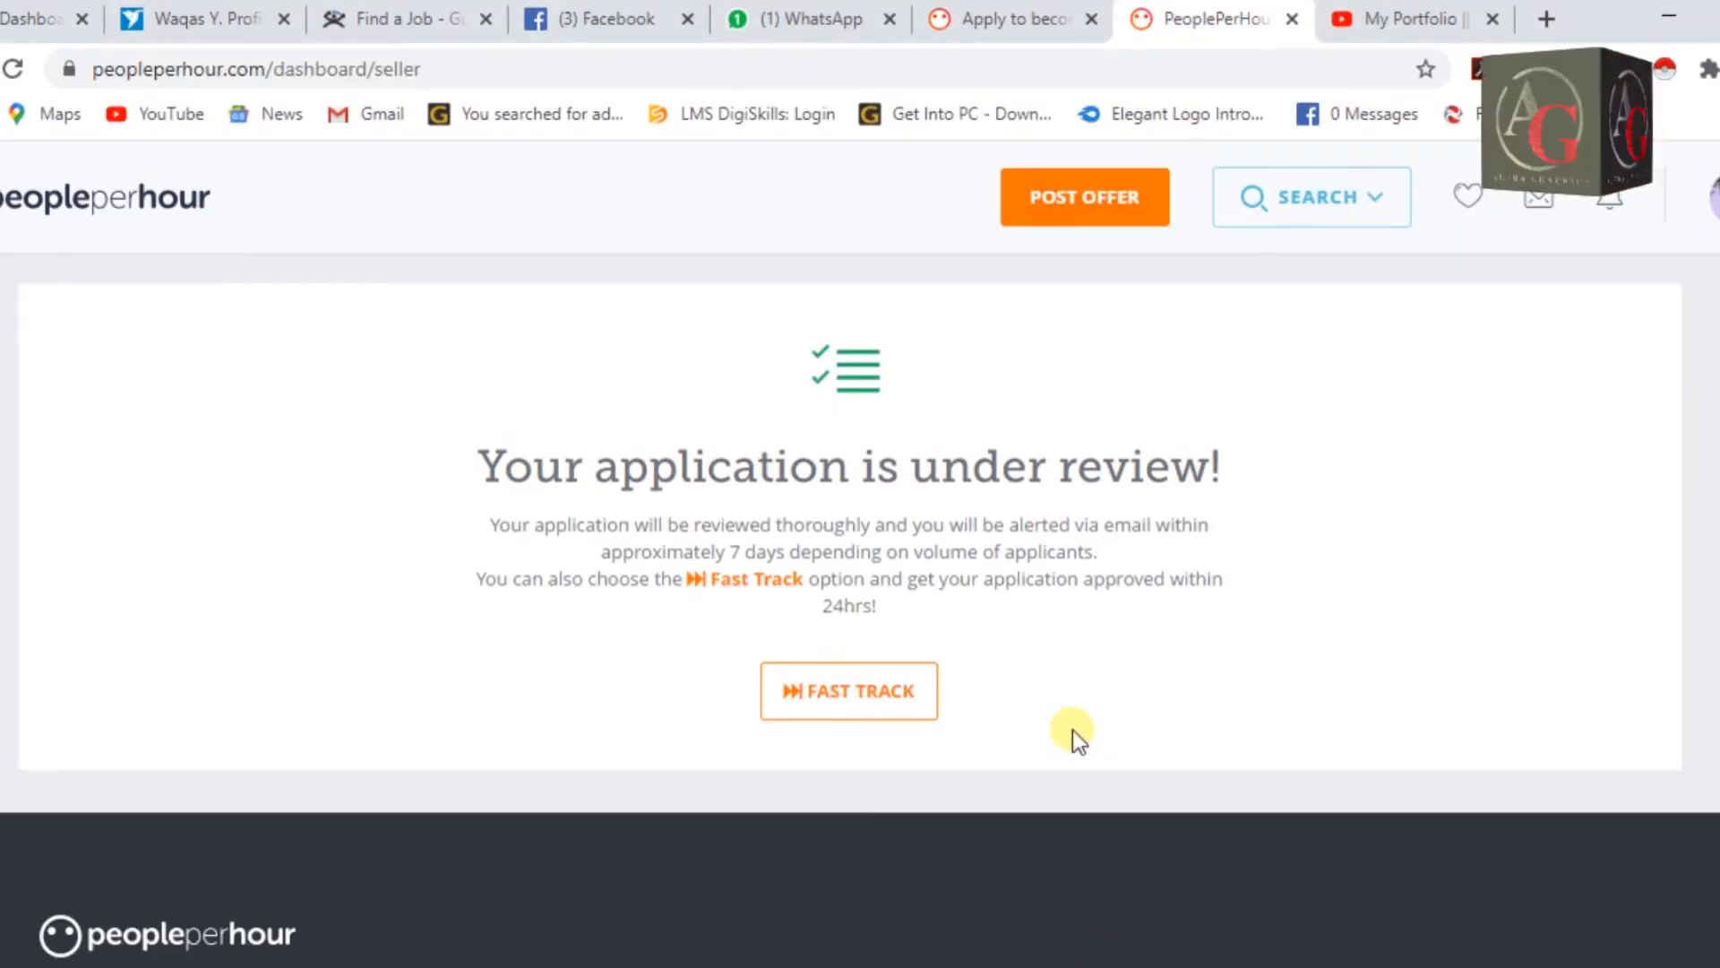
# Choose 'Search projects' from the SEARCH dropdown to list the 5,312 freelance projects.
pyautogui.click(1348, 197)
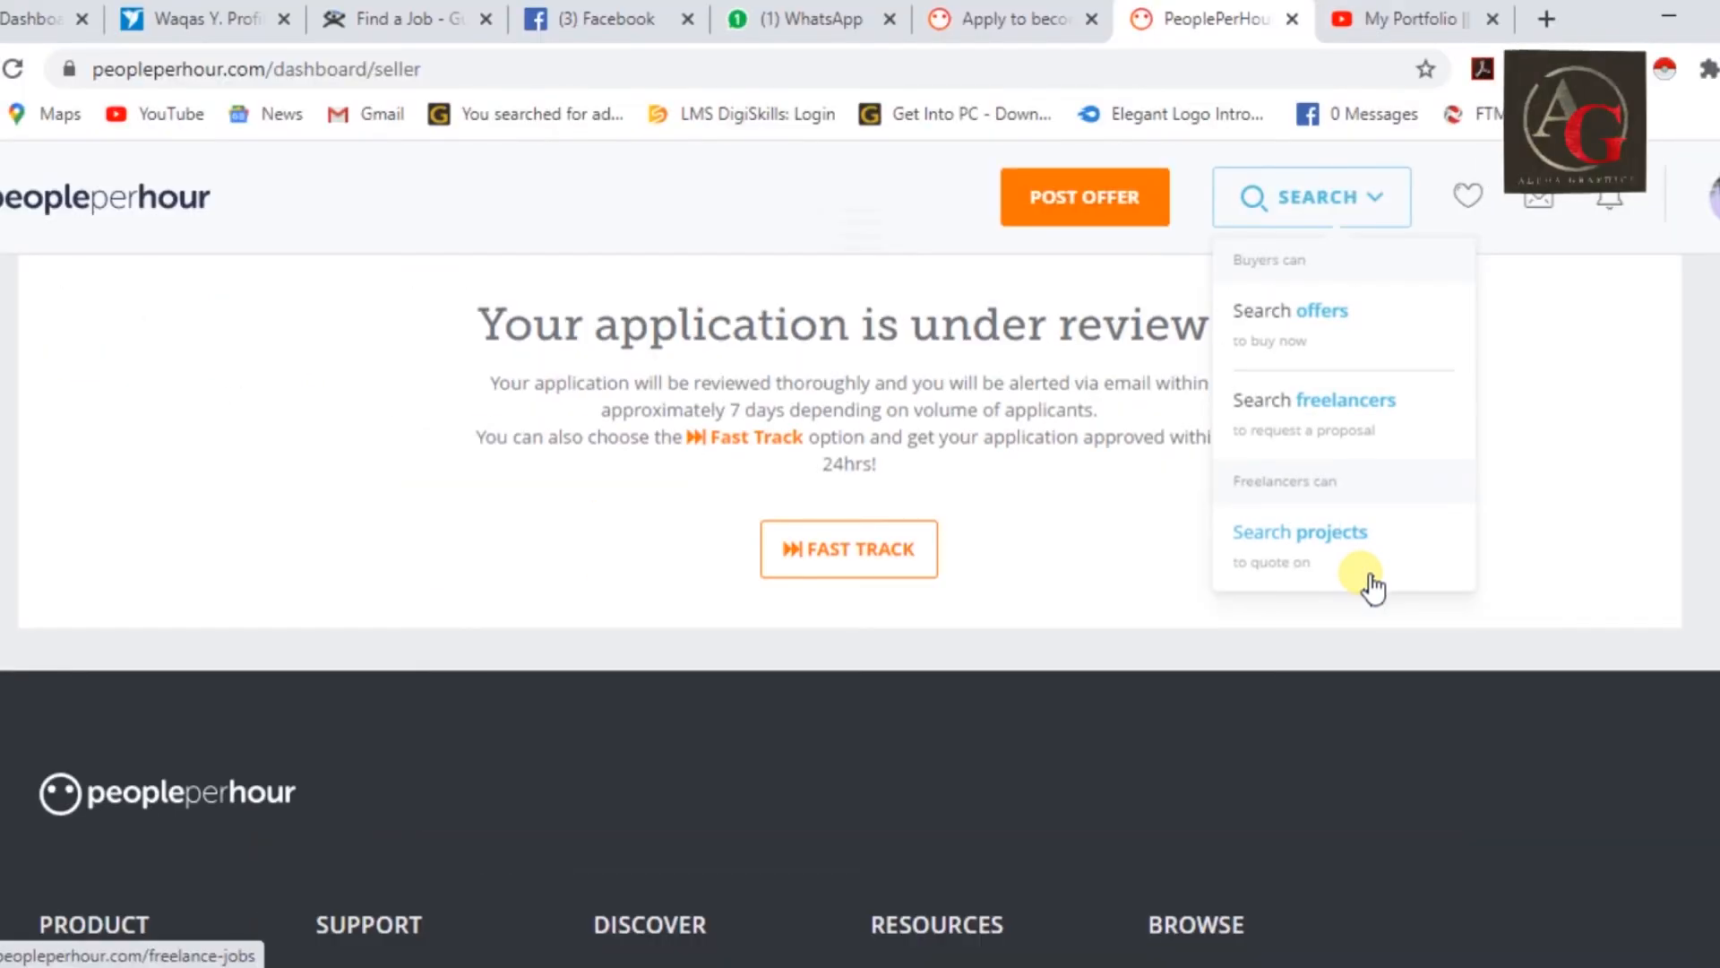
pyautogui.click(1301, 537)
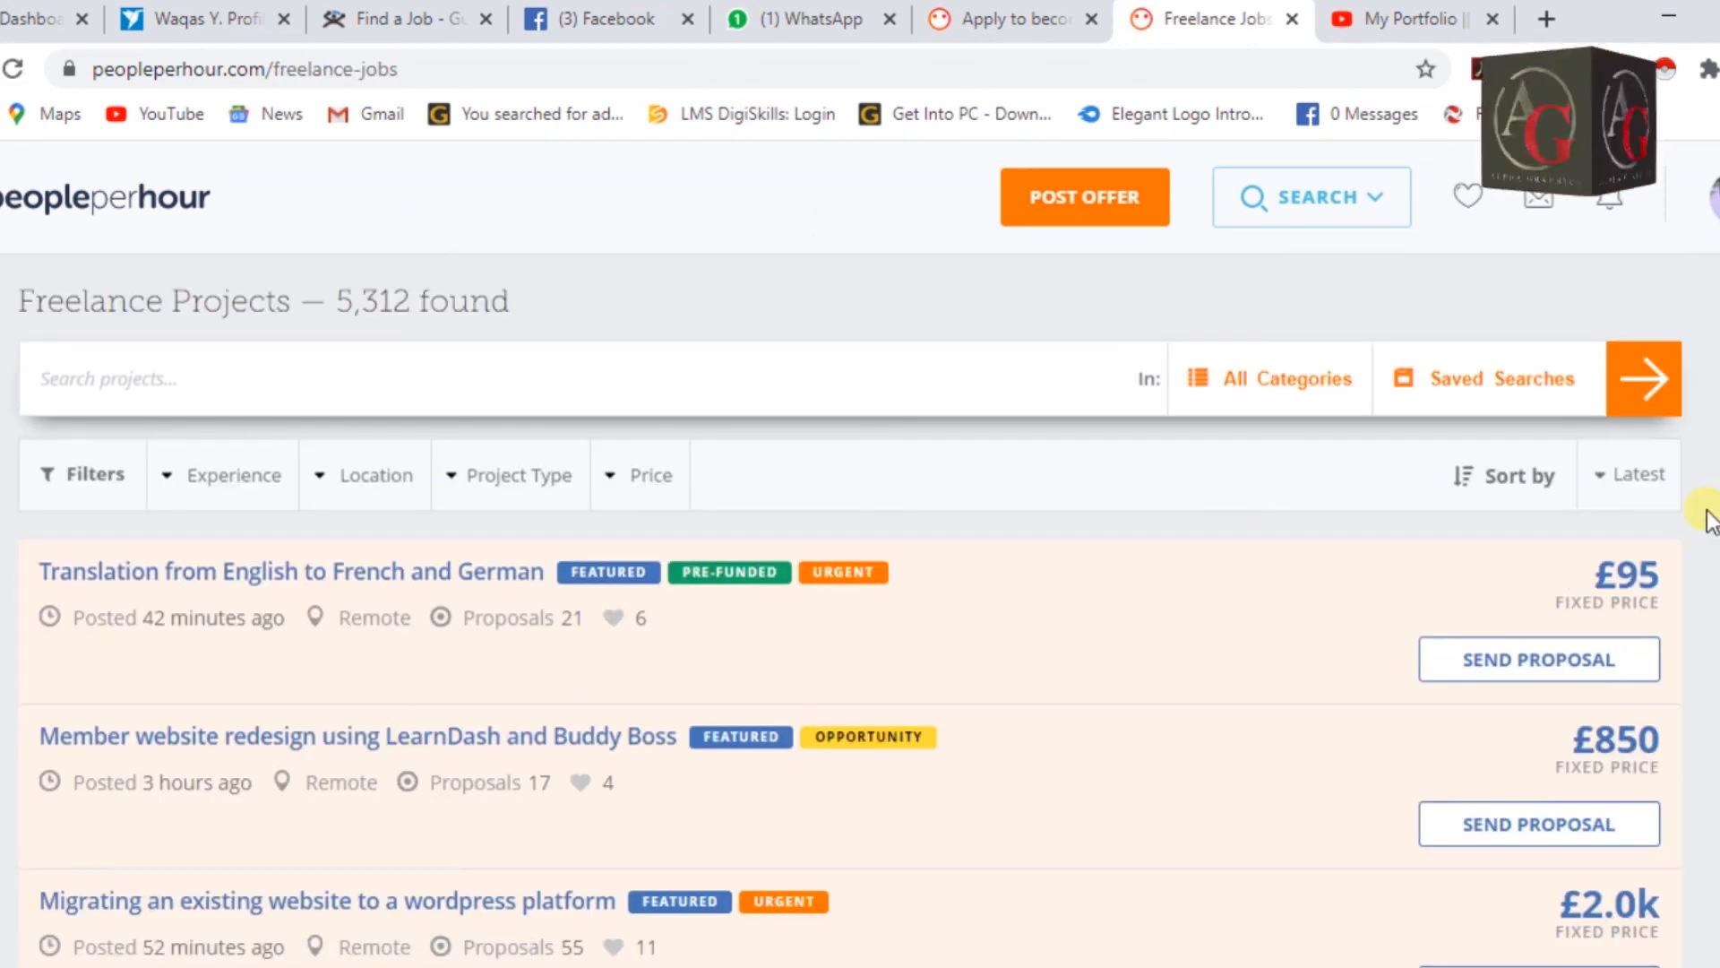
# Browse the freelance projects list, then go to the seller Dashboard from the account menu.
pyautogui.scroll(-2, 1711, 524)
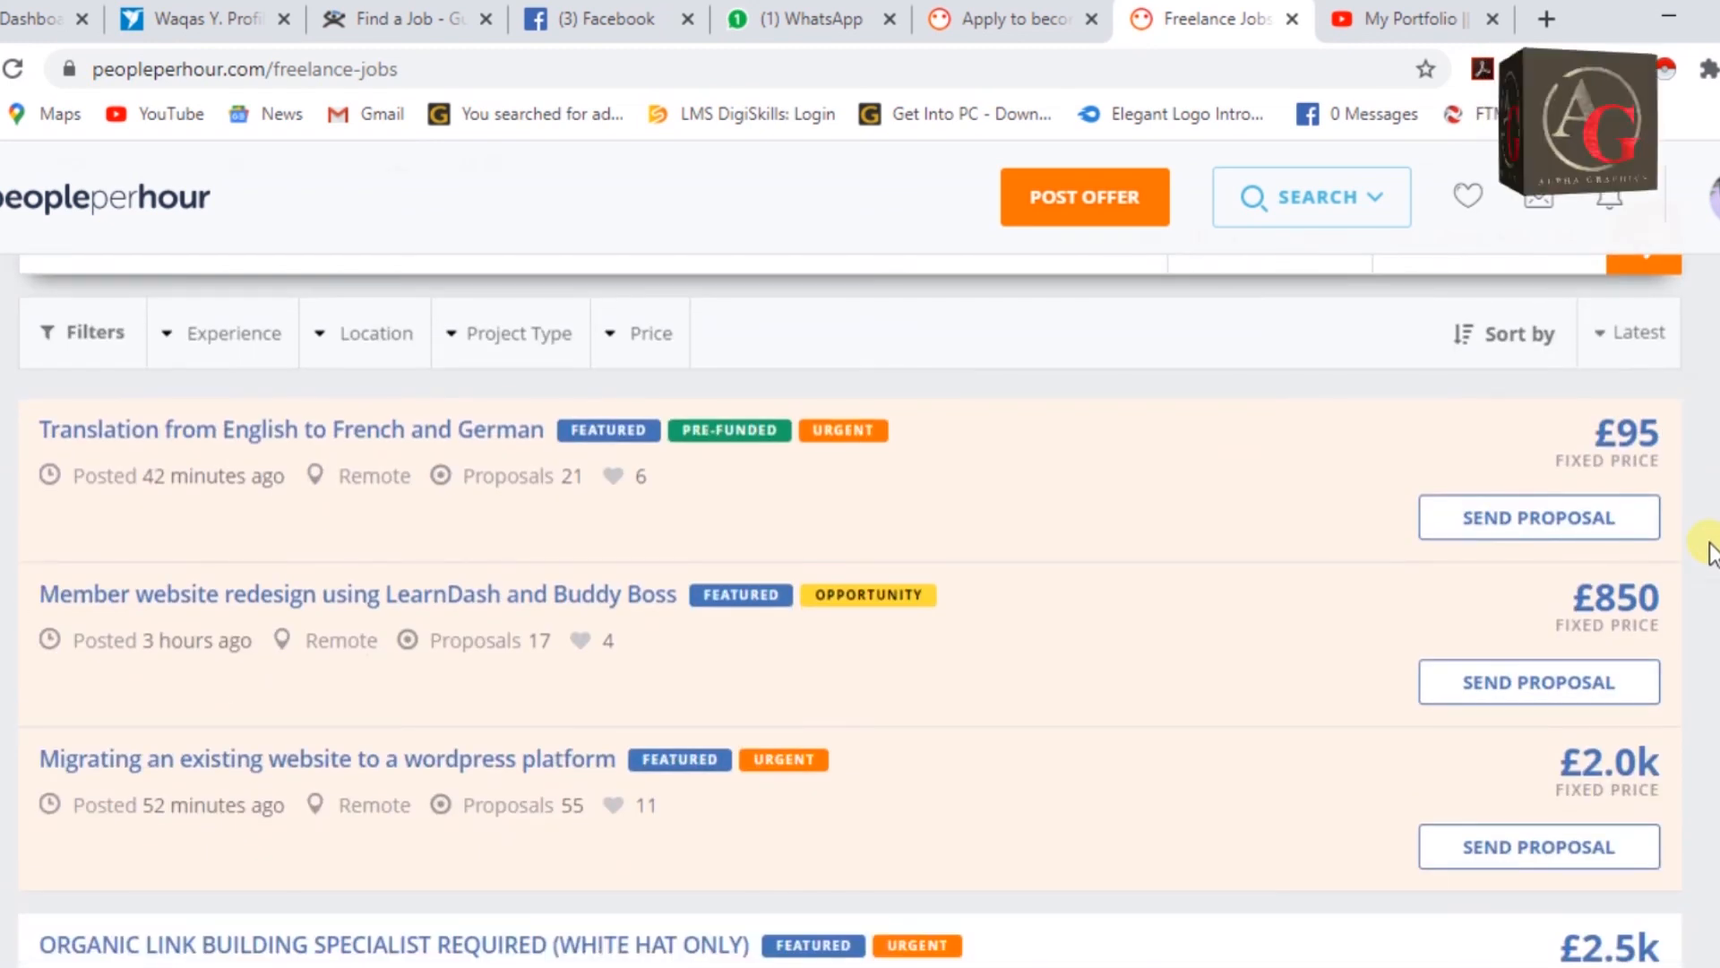
pyautogui.scroll(-2, 1711, 549)
pyautogui.scroll(4, 1711, 542)
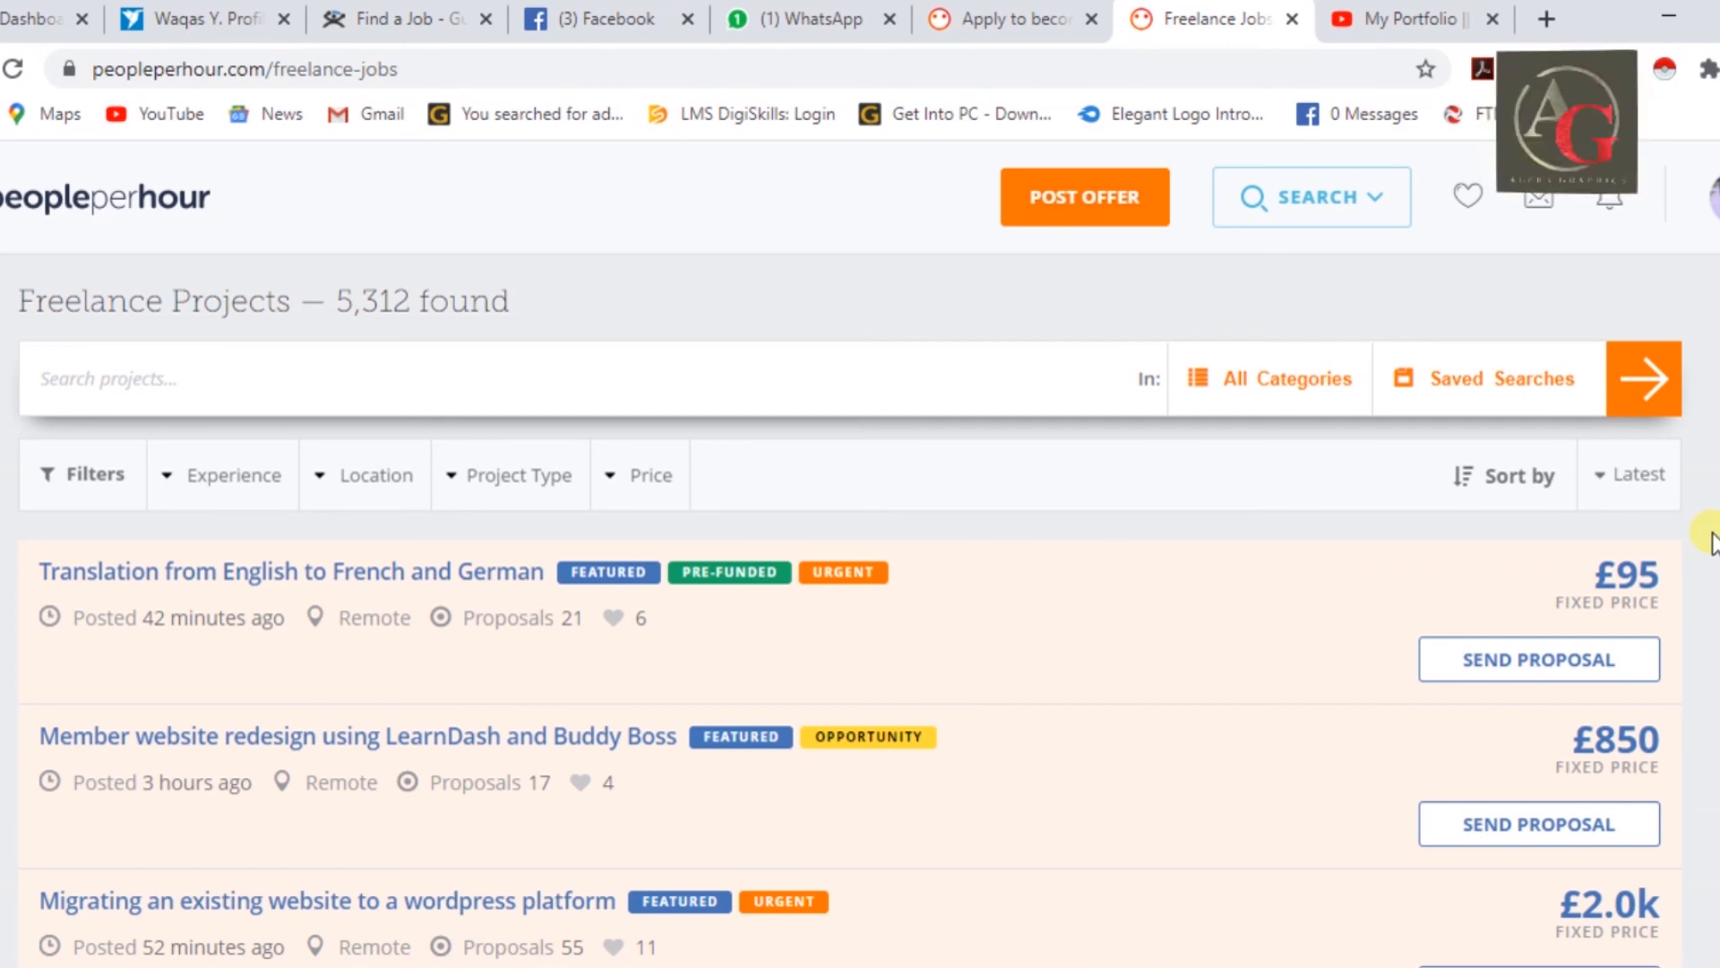
pyautogui.scroll(-2, 1697, 757)
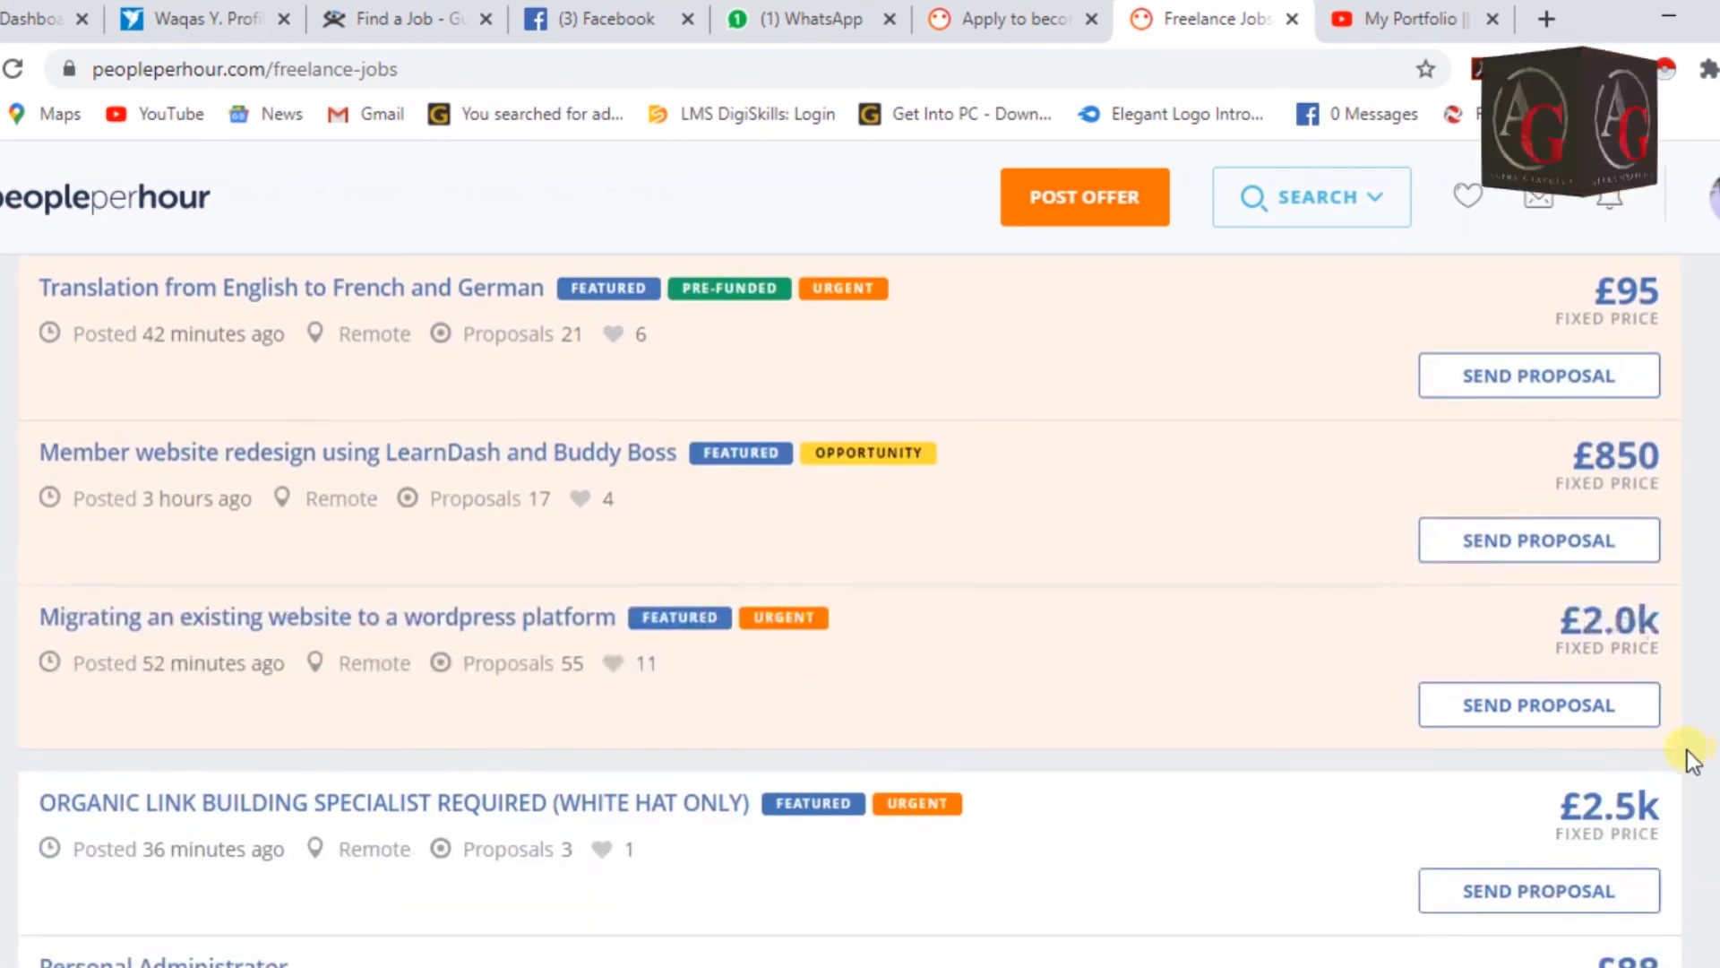
pyautogui.scroll(1, 126, 584)
pyautogui.scroll(2, 459, 618)
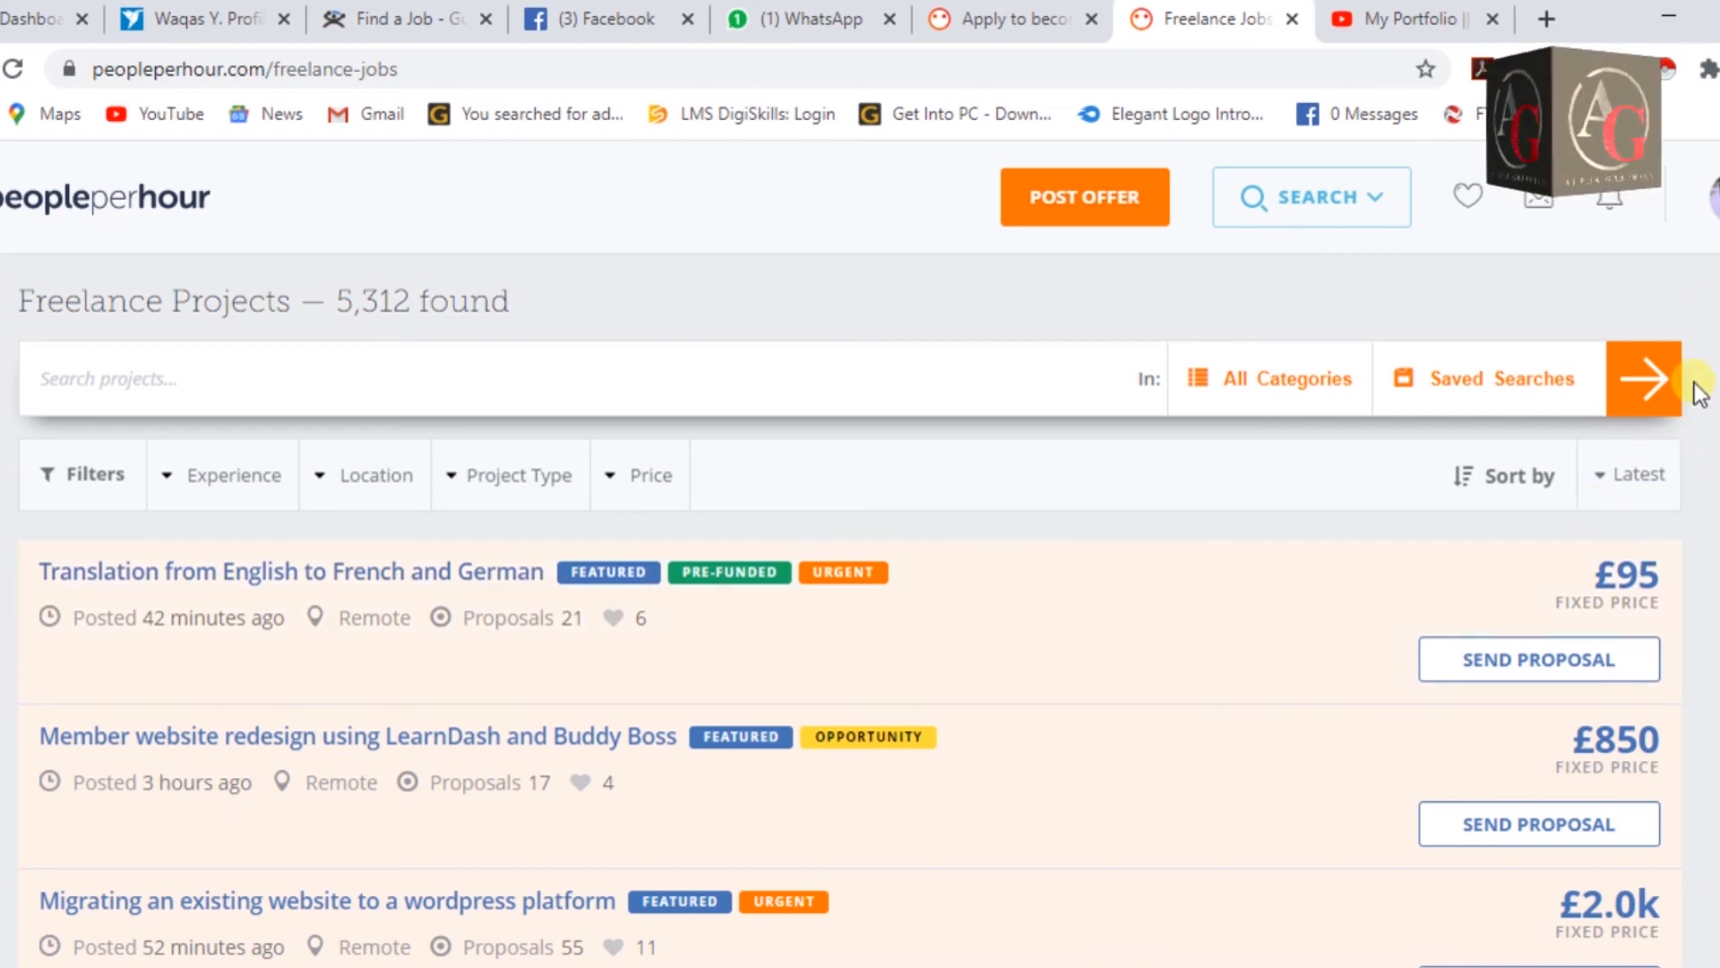
pyautogui.click(1713, 188)
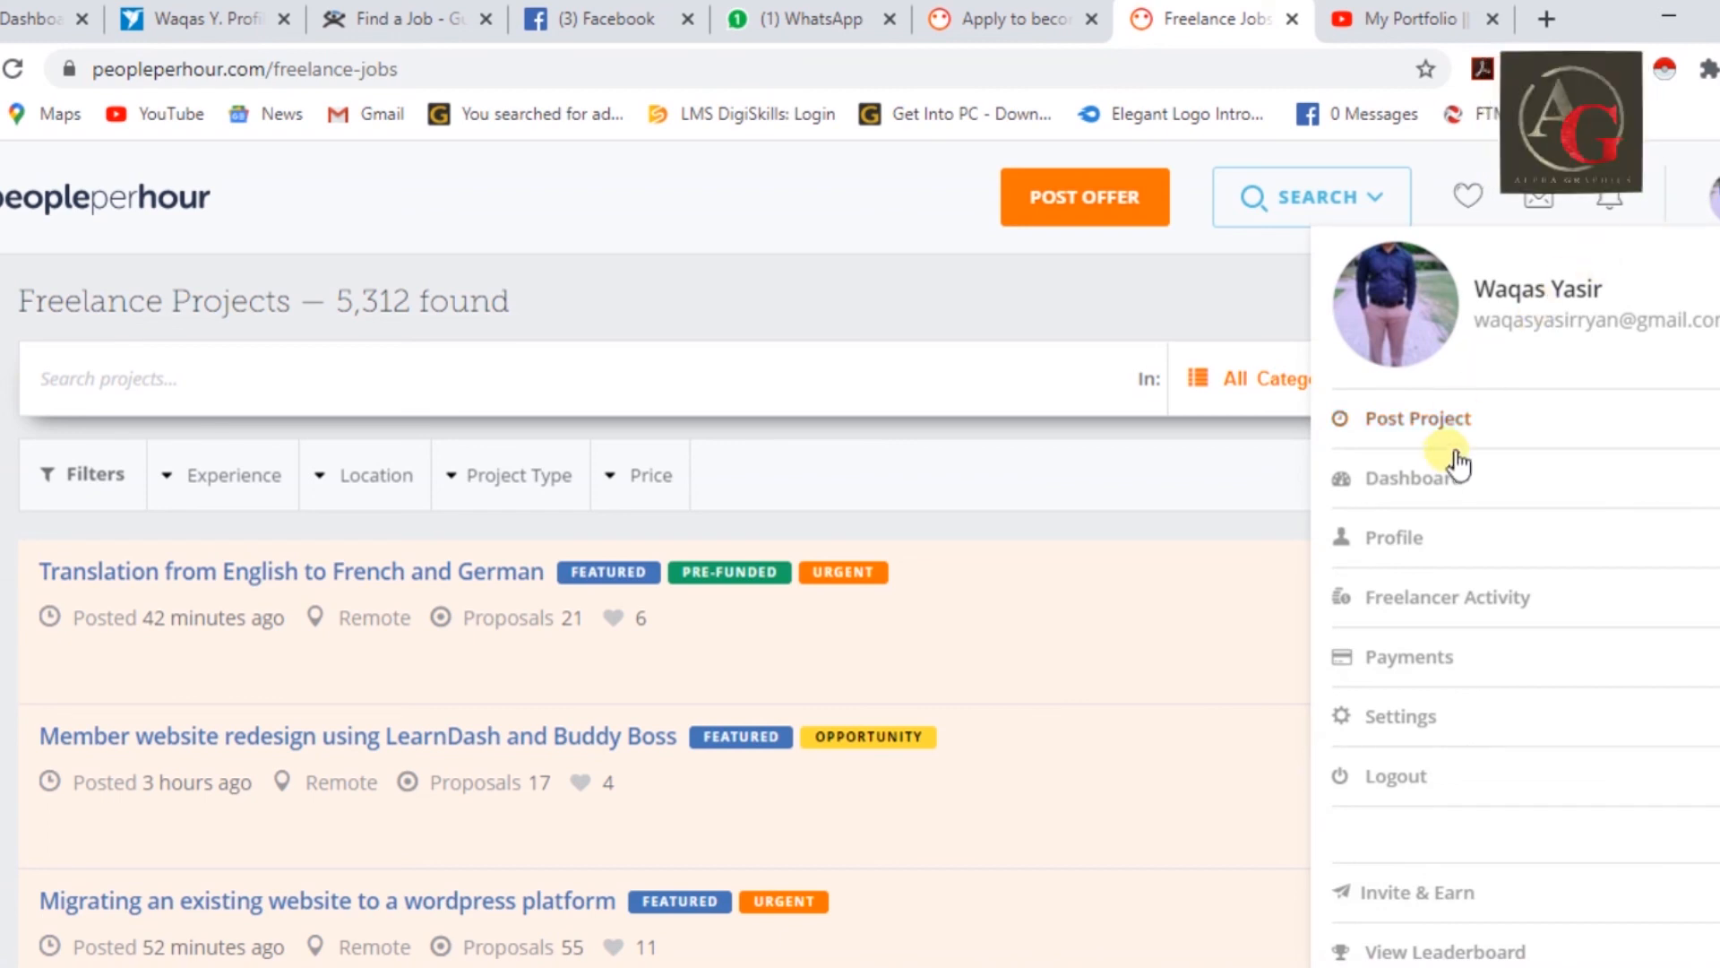
pyautogui.click(1428, 477)
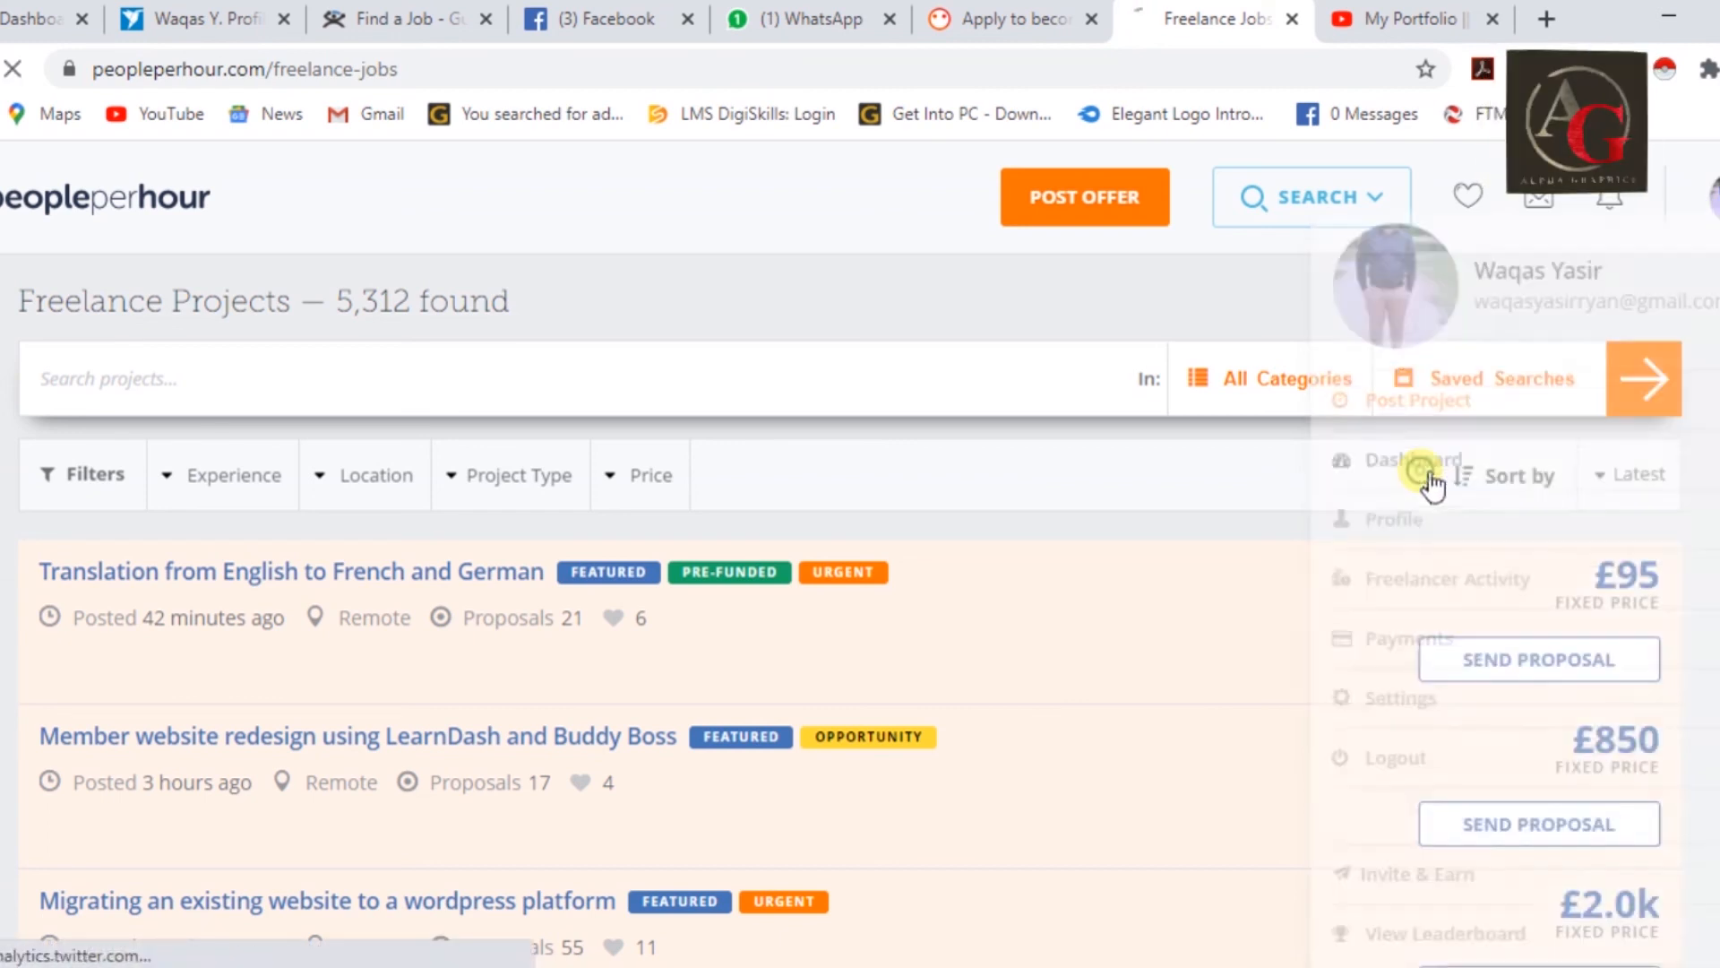